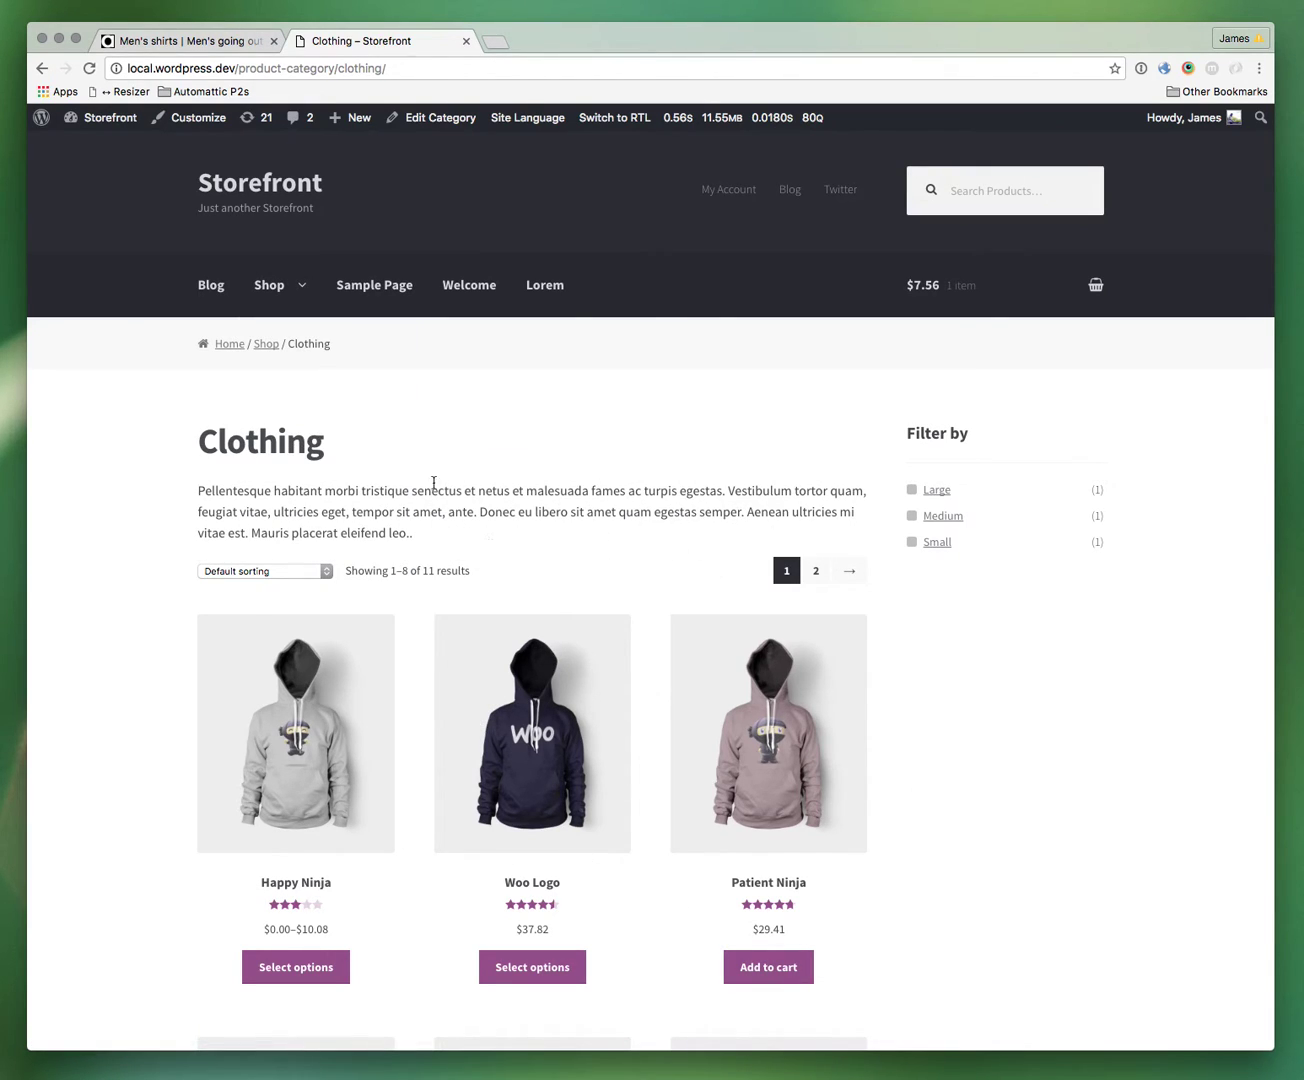
Step: Compare the Clothing category page with the ASOS men's shirts page and open the Clothing page in the Customizer
{"action": "left_click", "coordinate": [145, 41]}
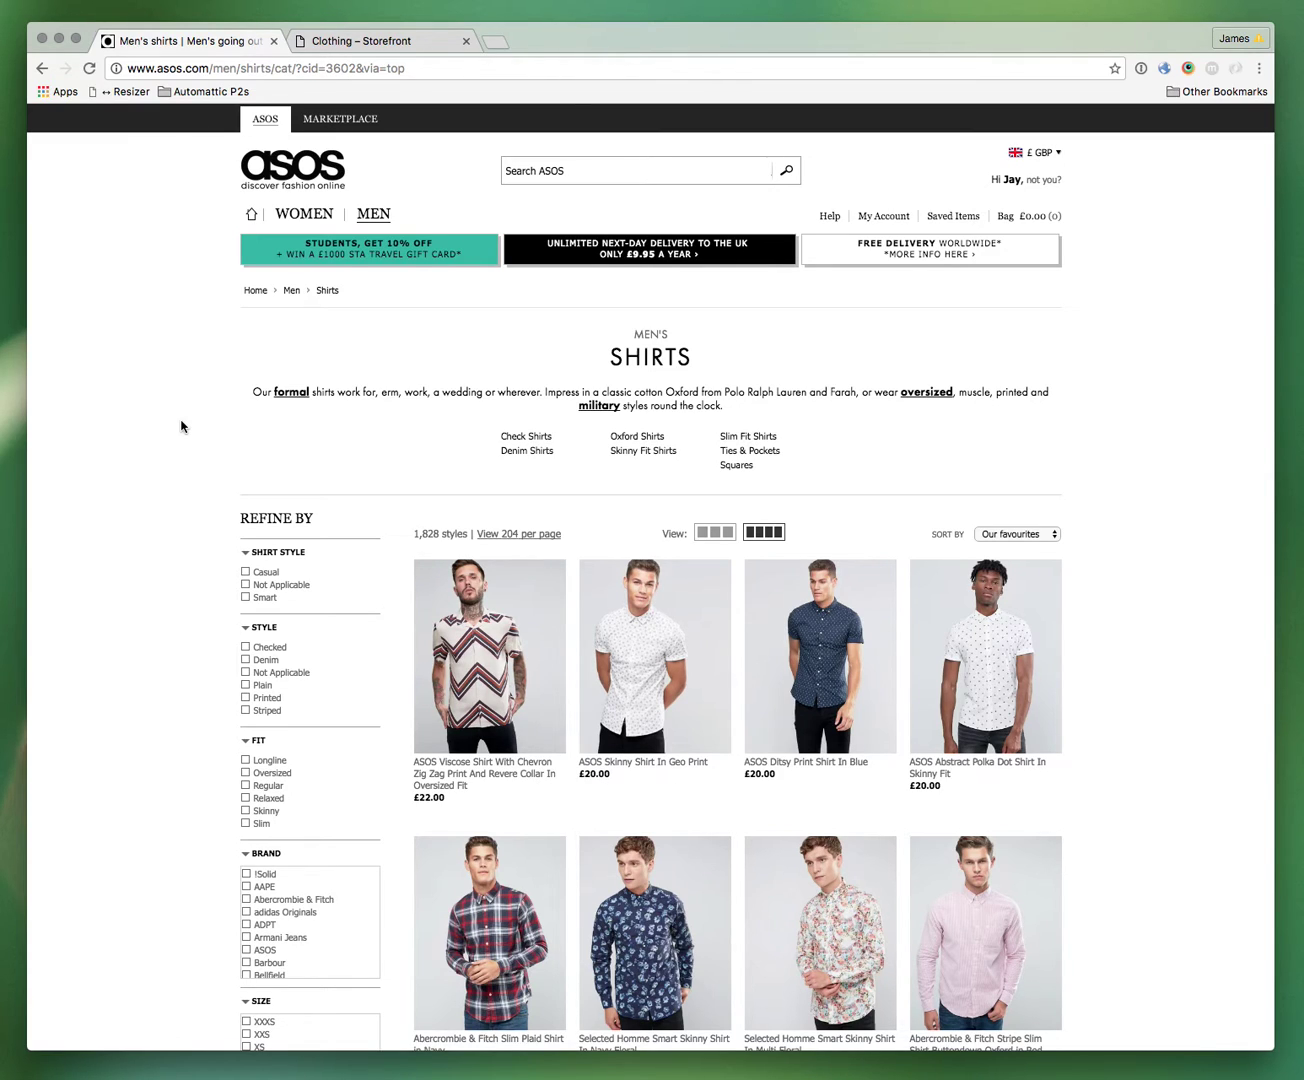
{"action": "left_click", "coordinate": [362, 40]}
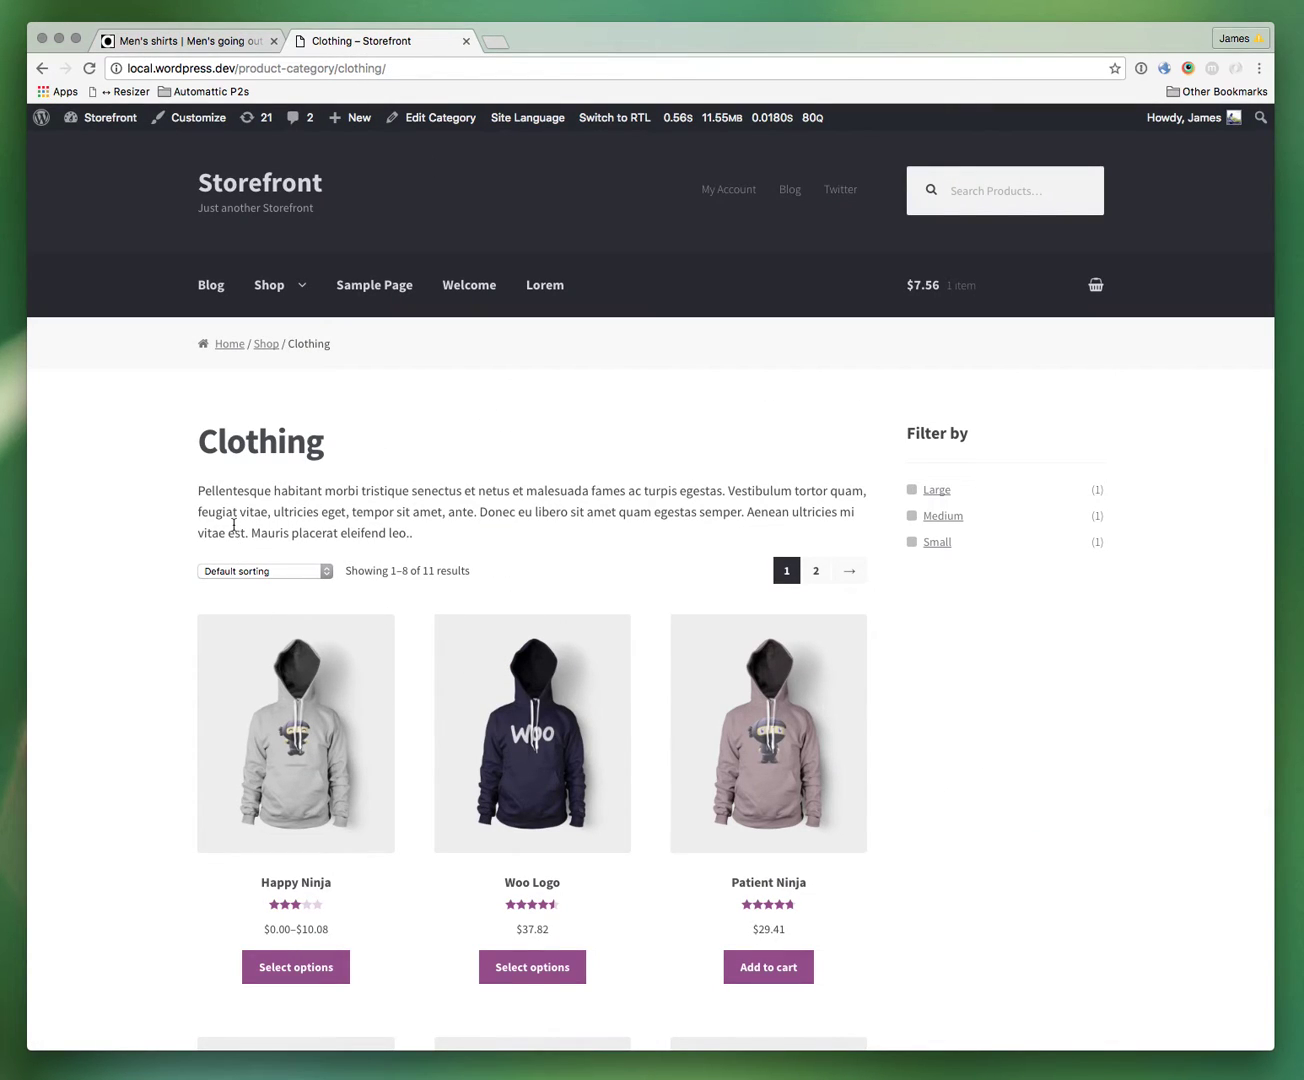
{"action": "left_click", "coordinate": [191, 117]}
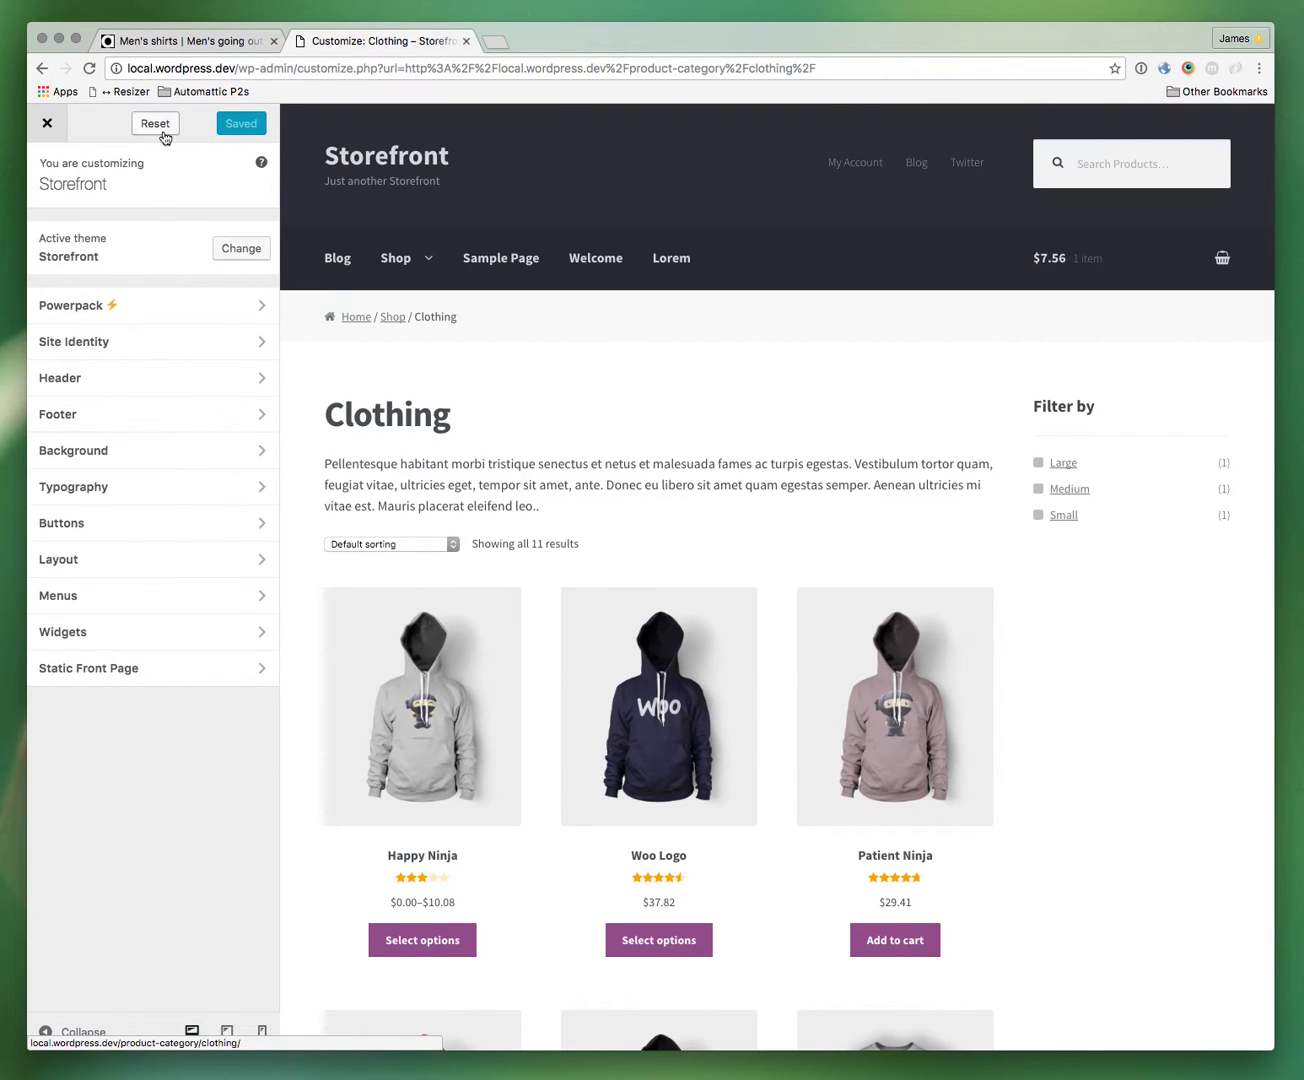
{"action": "left_click", "coordinate": [178, 41]}
{"action": "left_click", "coordinate": [329, 42]}
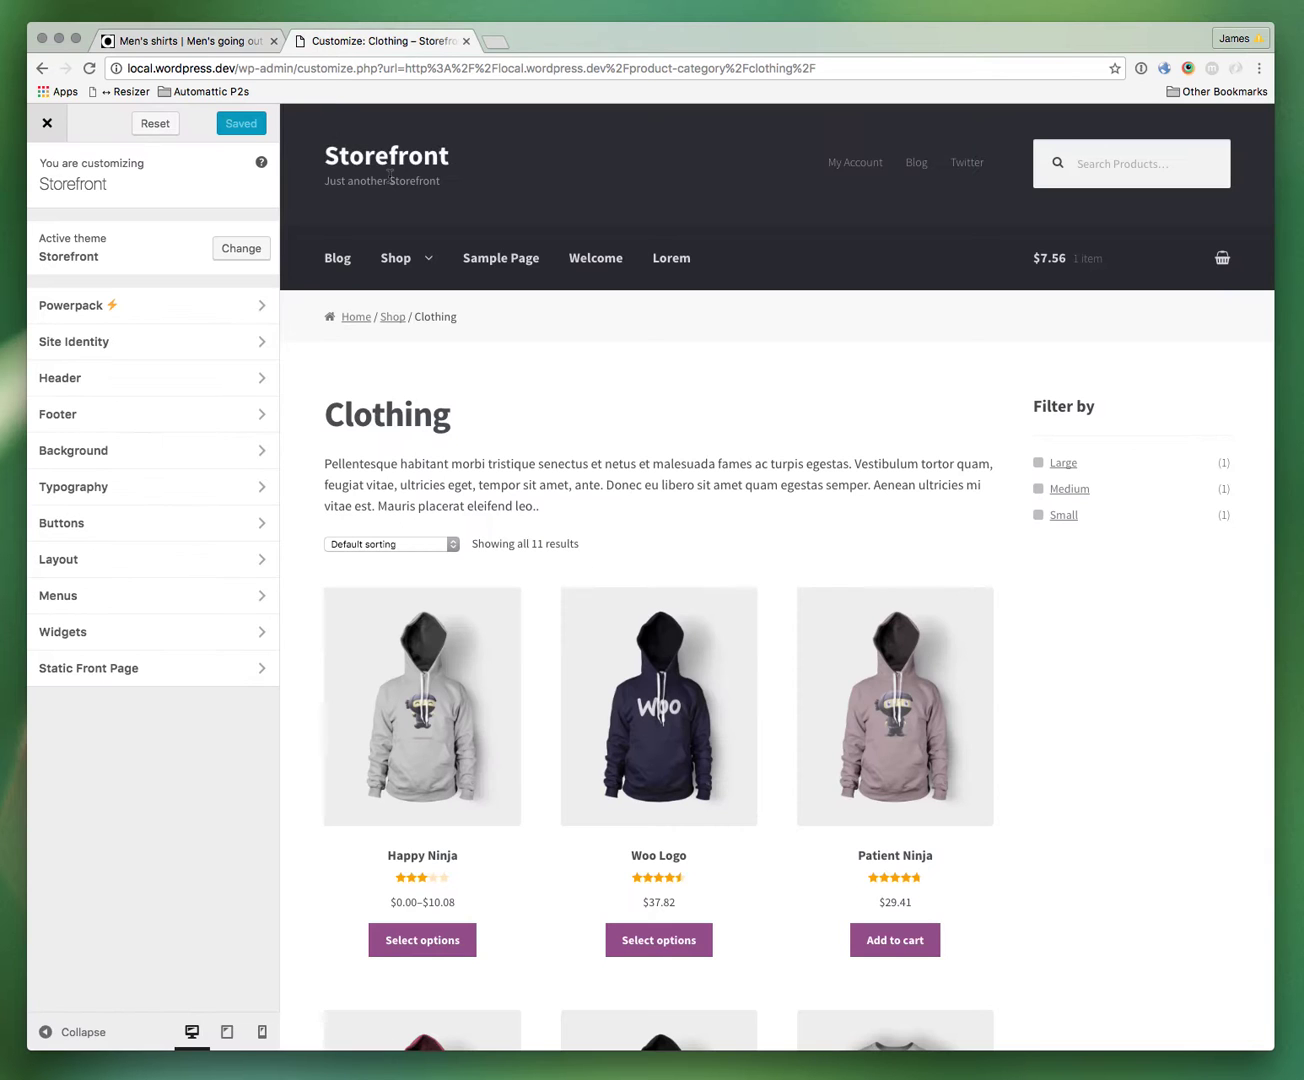
{"action": "left_click", "coordinate": [137, 42]}
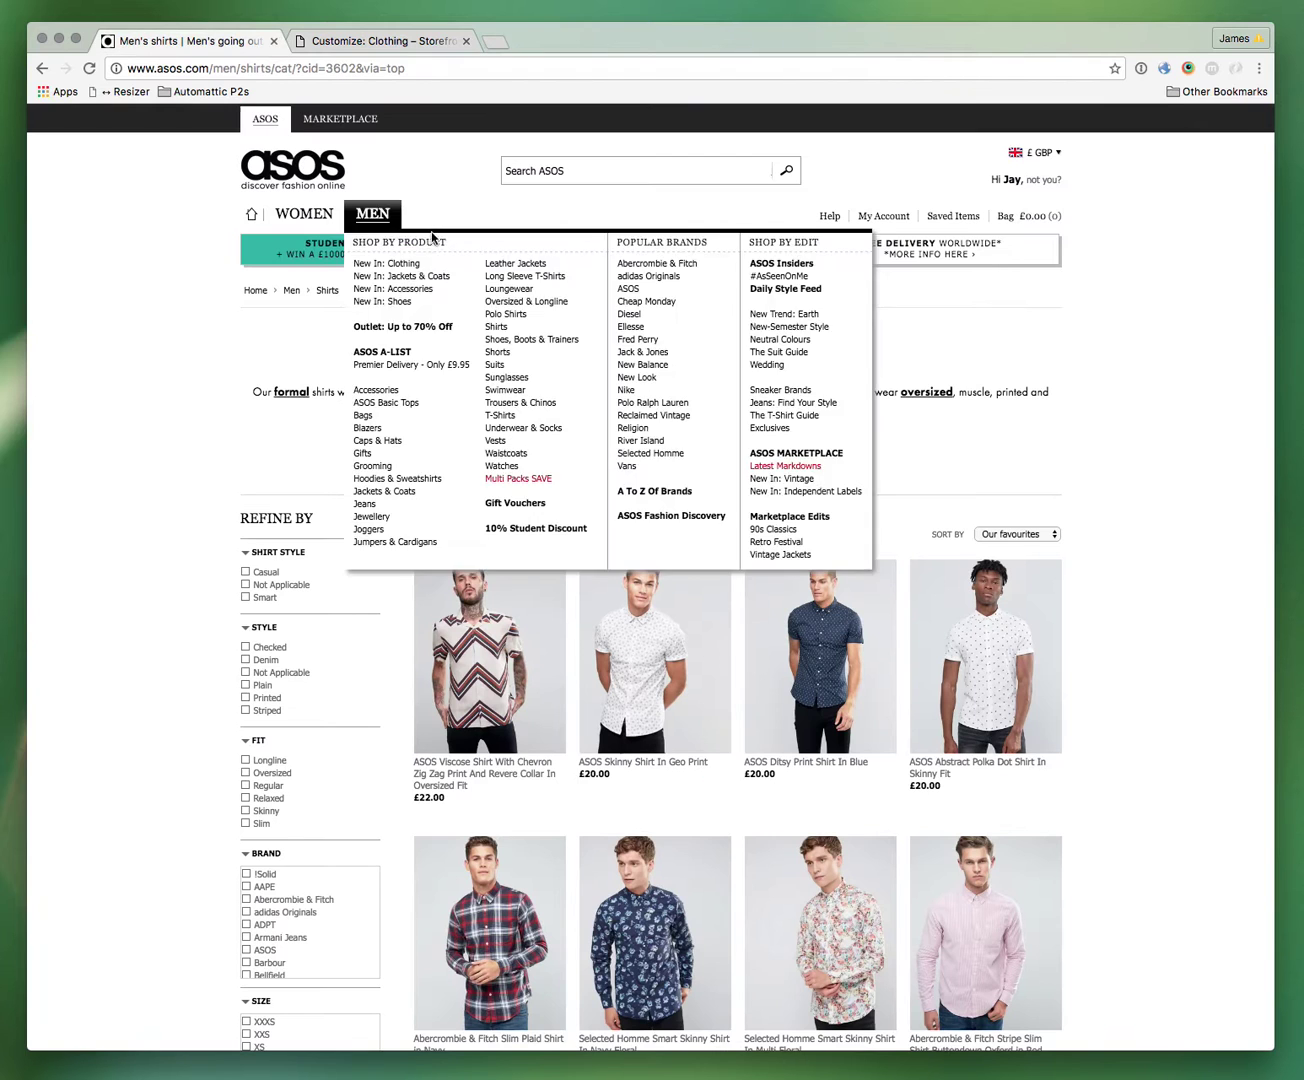
{"action": "left_click", "coordinate": [378, 42]}
Step: Set the header background color to white (#ffffff)
{"action": "left_click", "coordinate": [136, 384]}
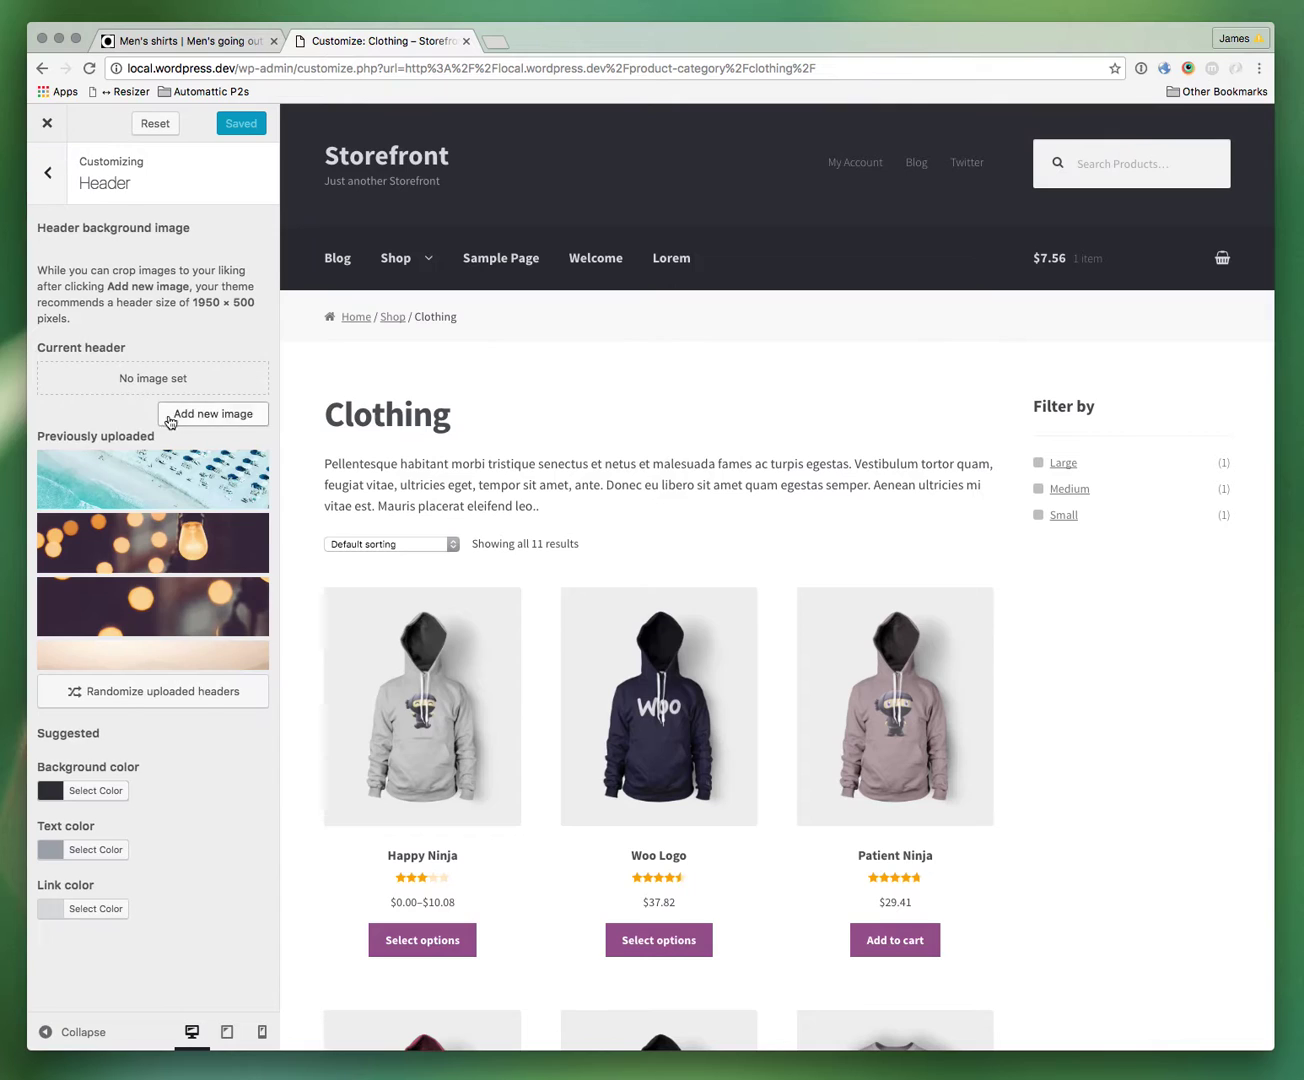
{"action": "left_click", "coordinate": [87, 789]}
{"action": "scroll", "coordinate": [90, 800], "scroll_direction": "down", "scroll_amount": 2}
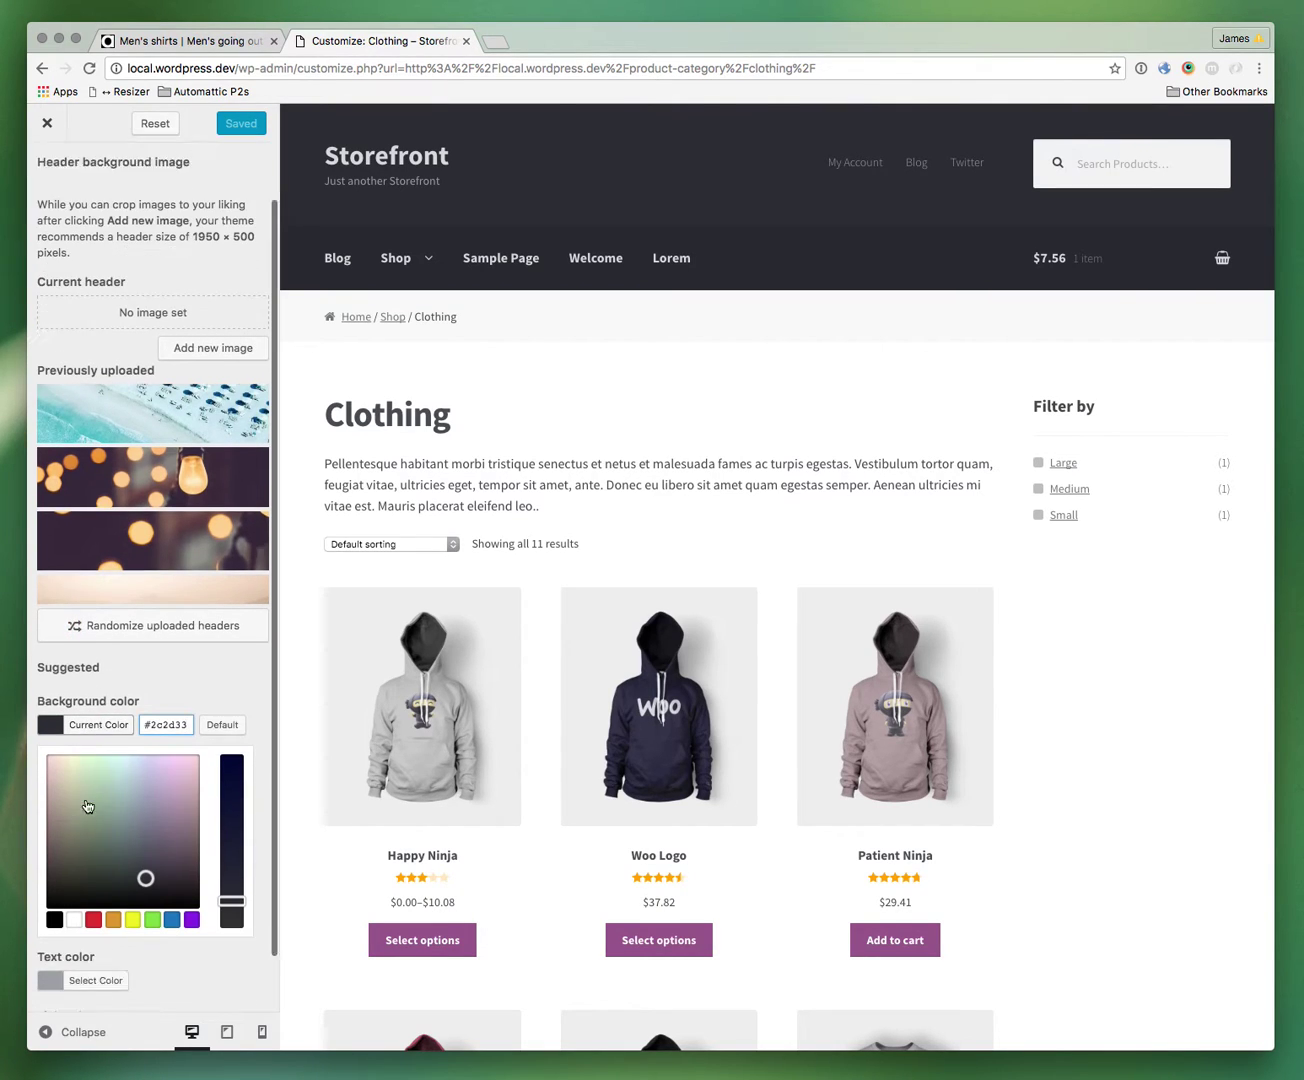
{"action": "left_click", "coordinate": [77, 887]}
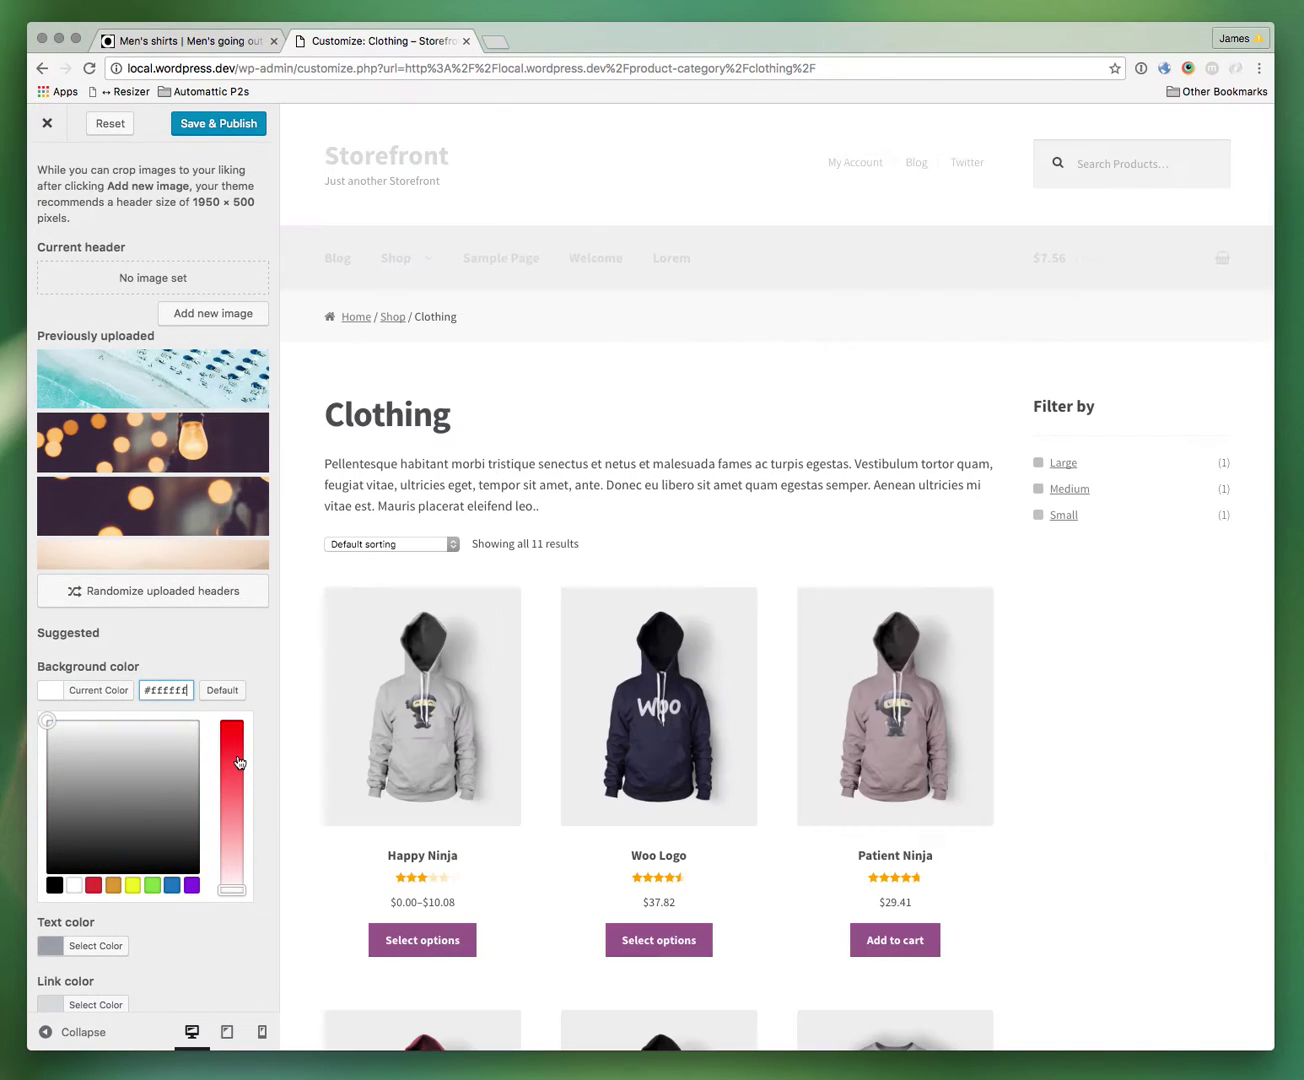
Step: Check the ASOS shirts page as a reference and set the header text and link colors to black (#000000)
{"action": "left_click", "coordinate": [186, 40]}
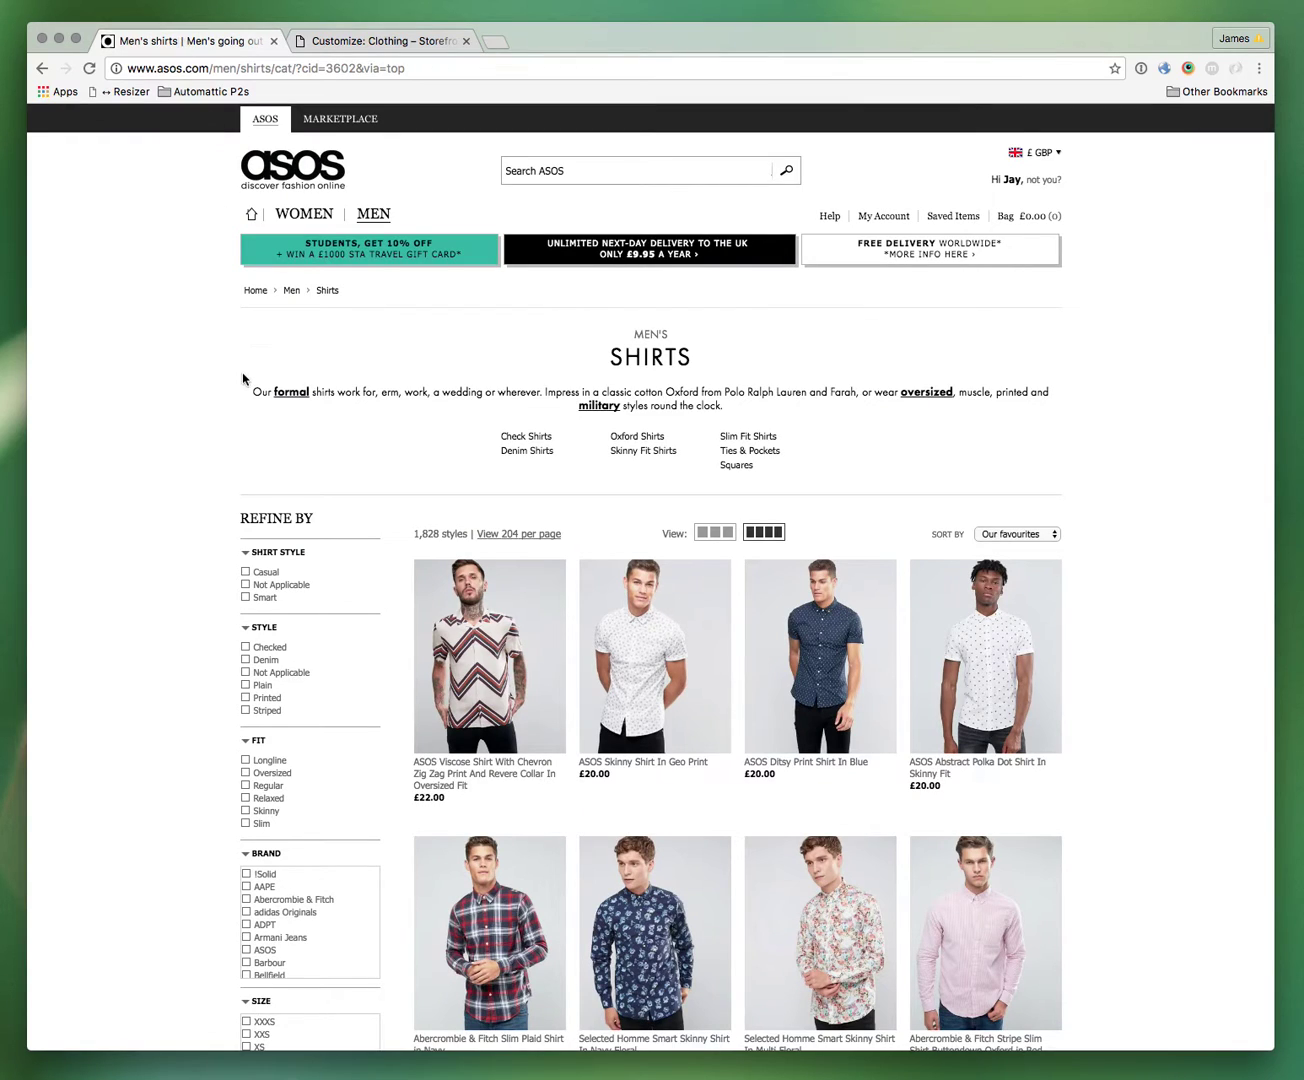
{"action": "scroll", "coordinate": [341, 428], "scroll_direction": "down", "scroll_amount": 6}
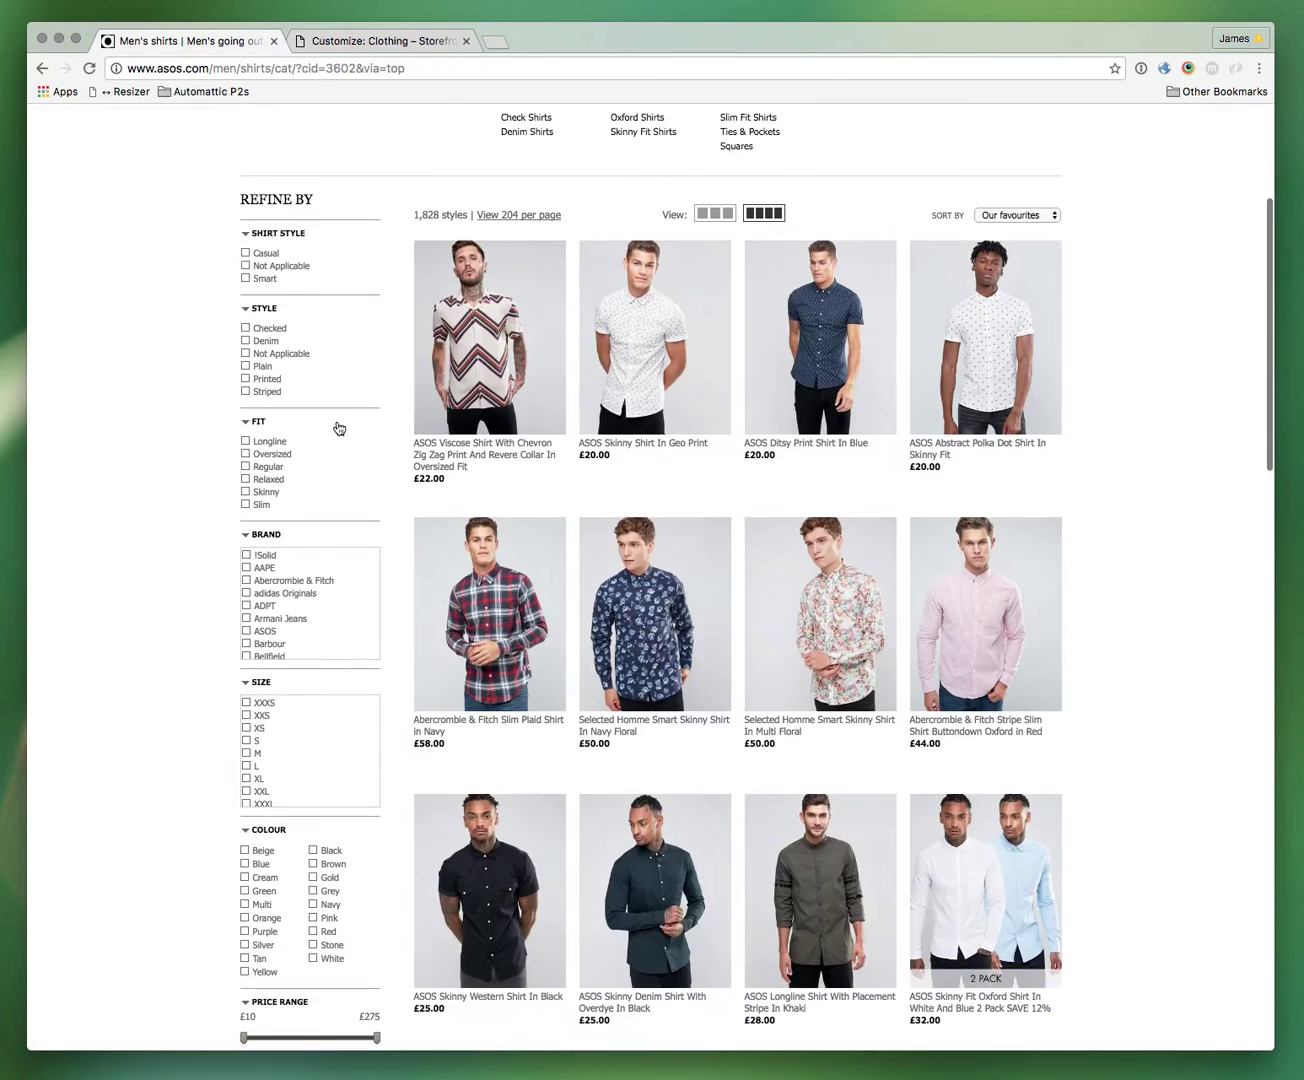
{"action": "scroll", "coordinate": [342, 425], "scroll_direction": "up", "scroll_amount": 5}
{"action": "scroll", "coordinate": [337, 427], "scroll_direction": "up", "scroll_amount": 2}
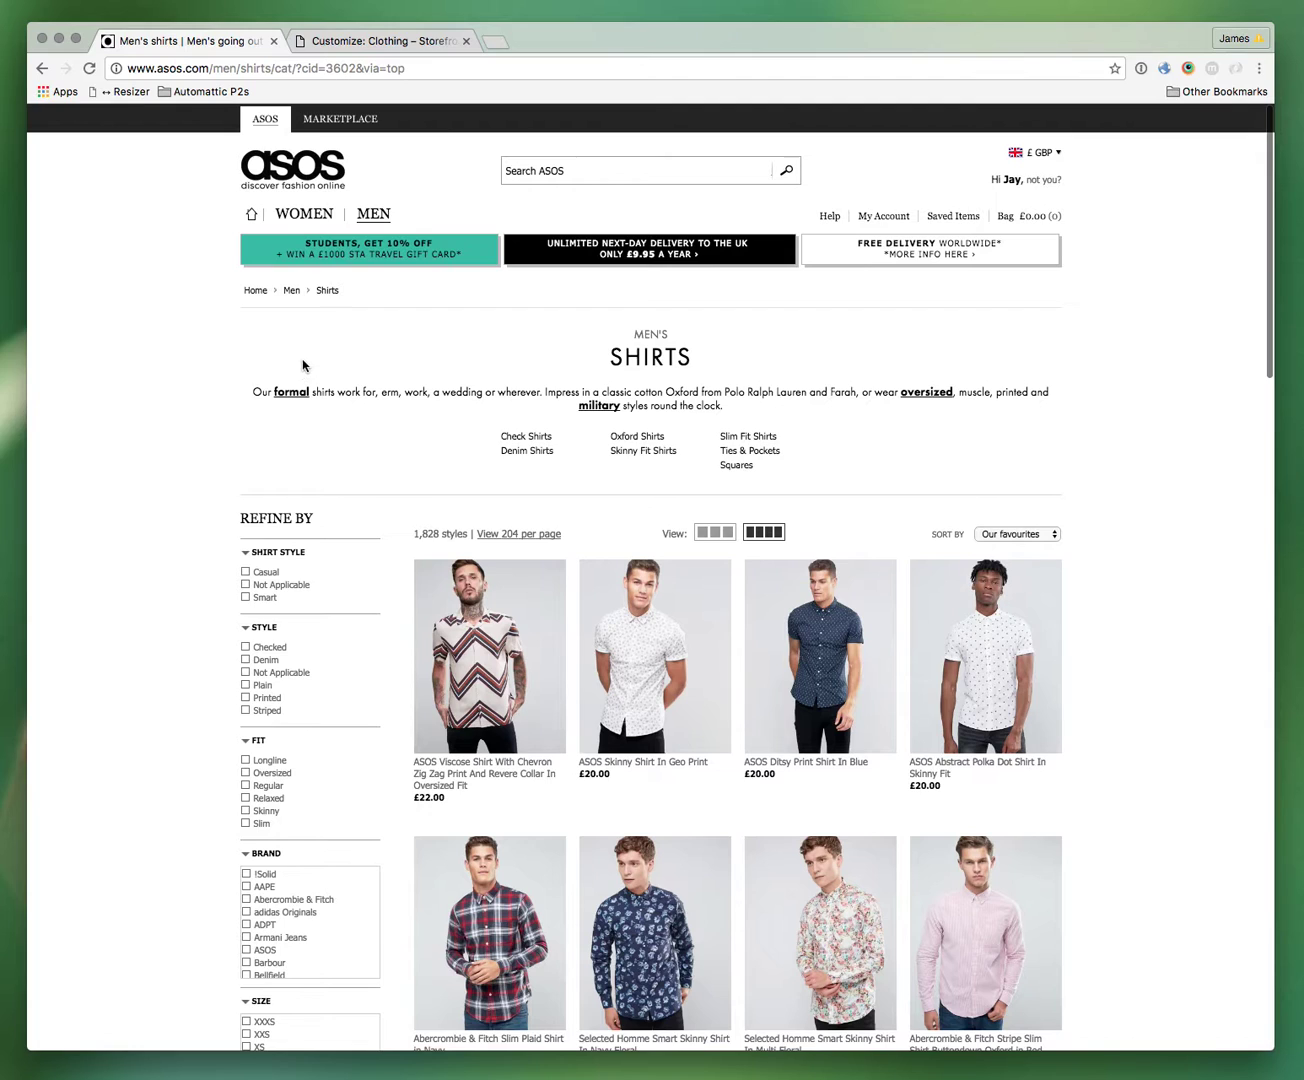
{"action": "left_click", "coordinate": [320, 41]}
{"action": "scroll", "coordinate": [207, 716], "scroll_direction": "down", "scroll_amount": 1}
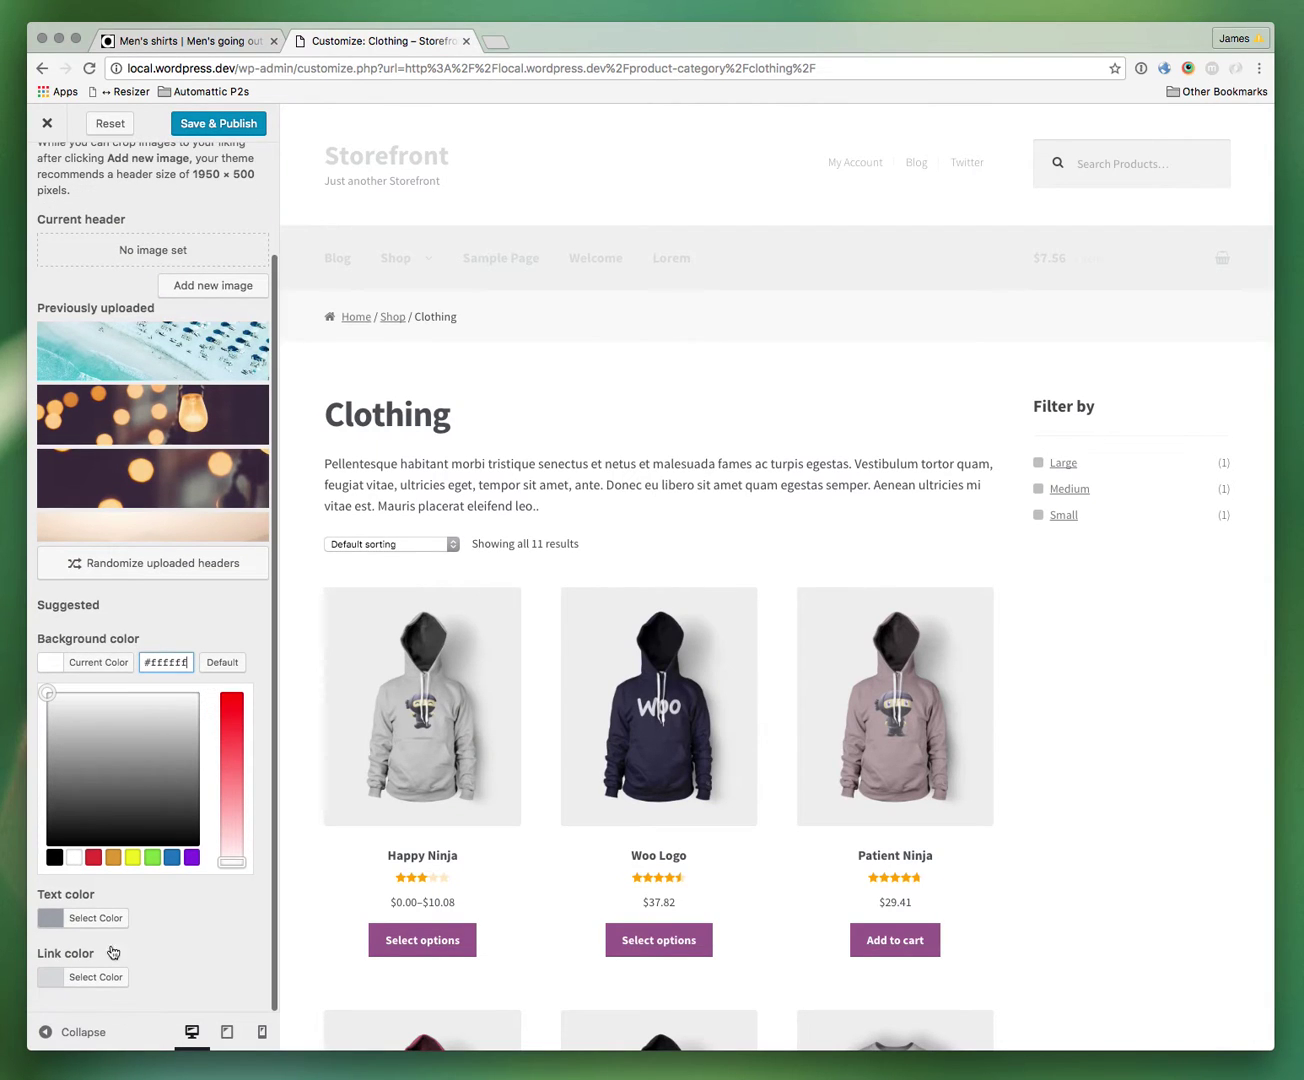
{"action": "left_click", "coordinate": [96, 915]}
{"action": "left_click", "coordinate": [54, 916]}
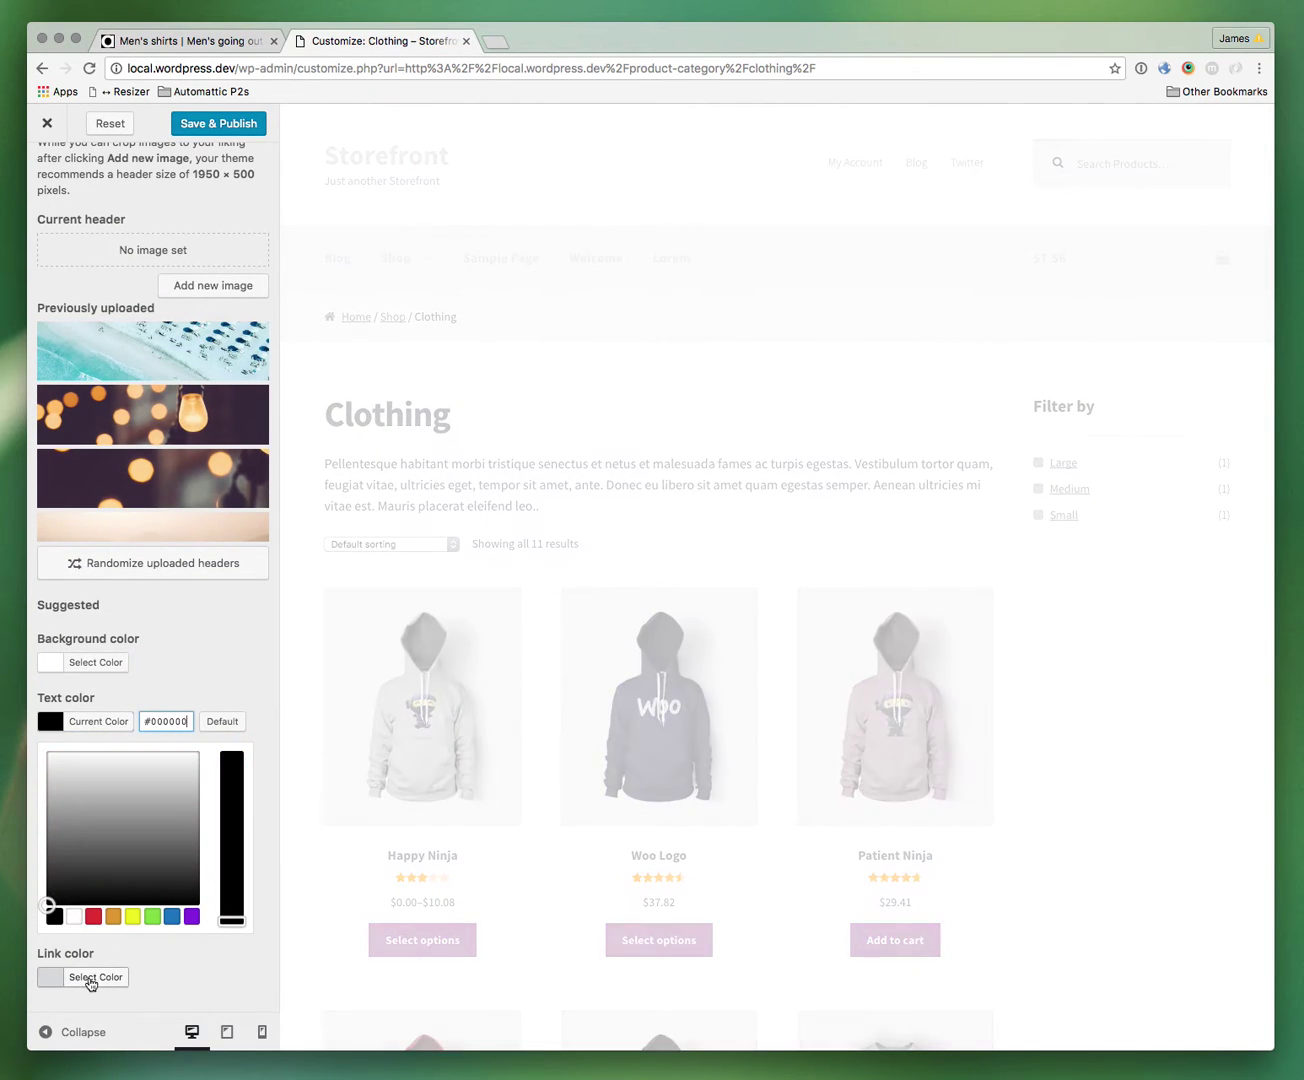
{"action": "left_click", "coordinate": [79, 977]}
{"action": "left_click", "coordinate": [55, 976]}
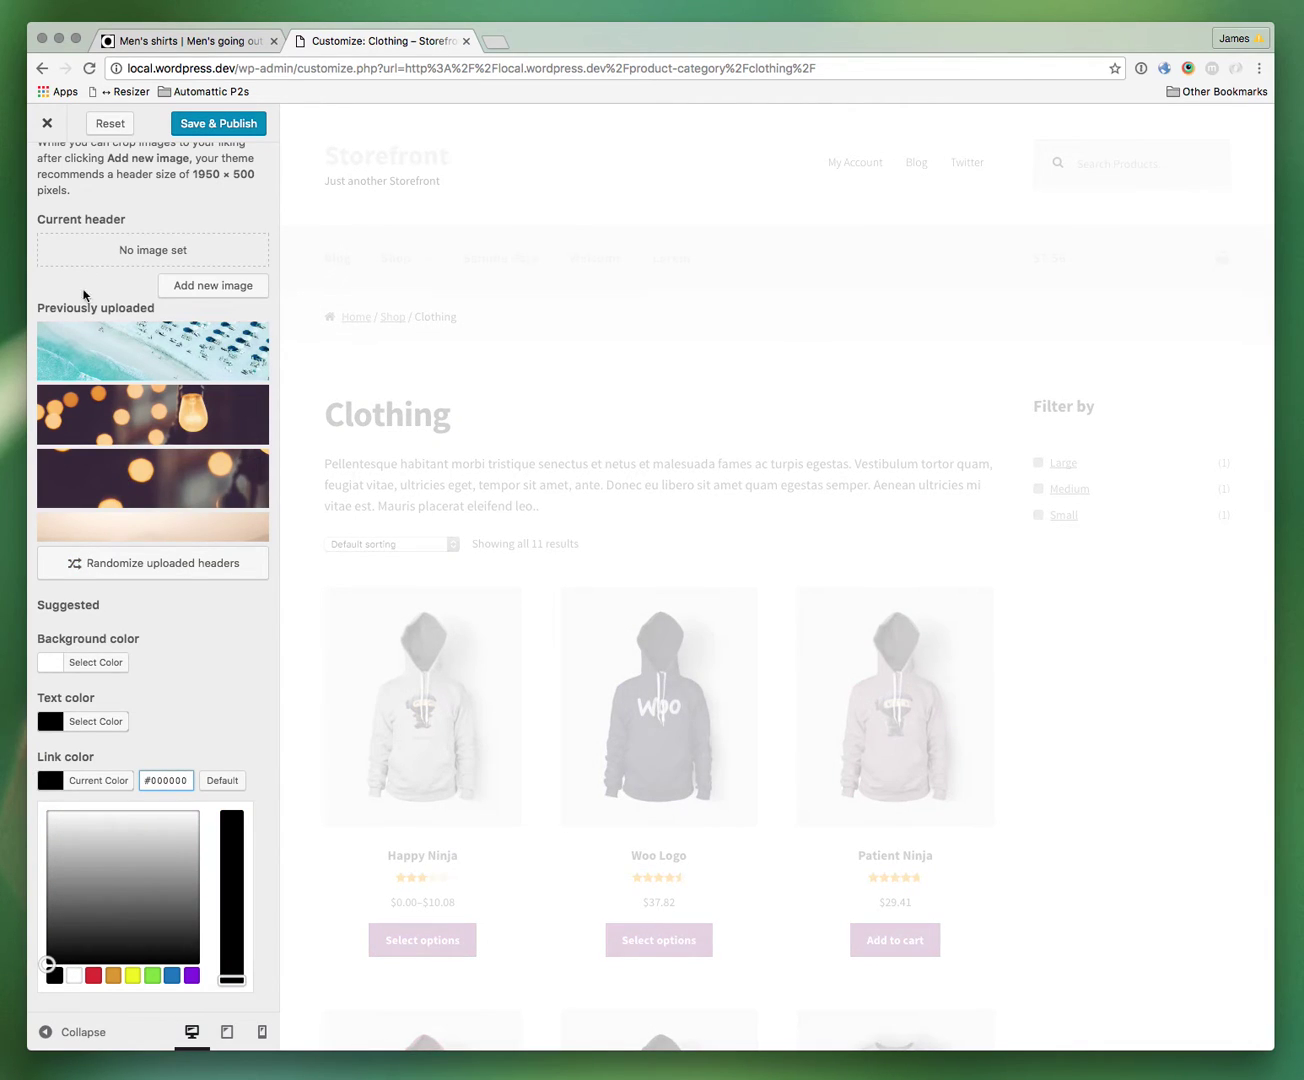
{"action": "scroll", "coordinate": [81, 182], "scroll_direction": "up", "scroll_amount": 3}
{"action": "left_click", "coordinate": [47, 173]}
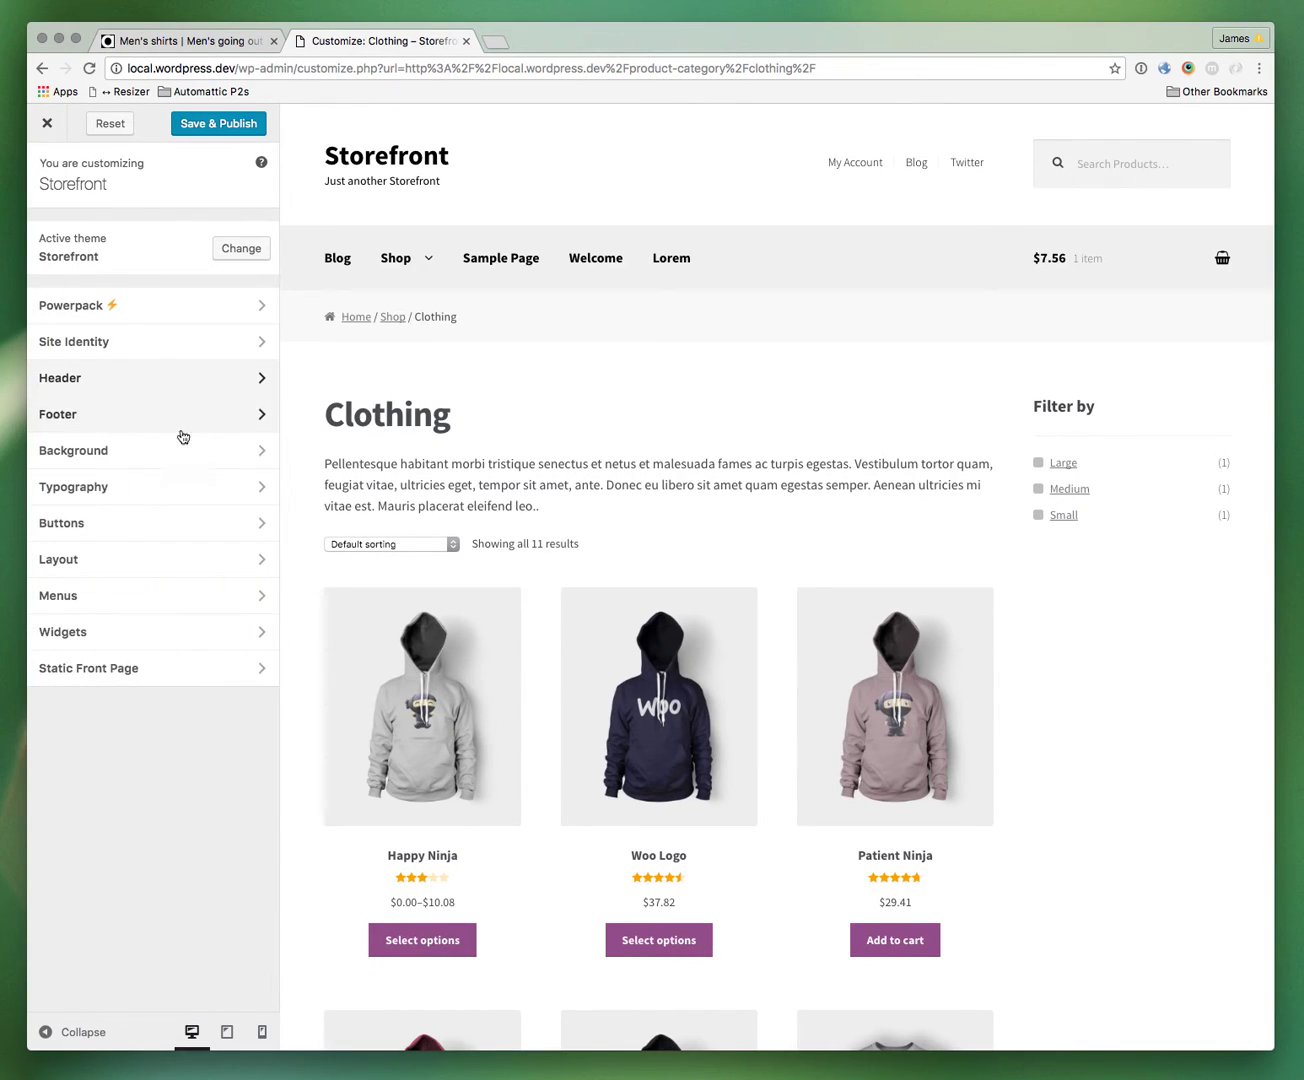
Step: Set the typography heading, text and link/accent colors to black
{"action": "left_click", "coordinate": [128, 486]}
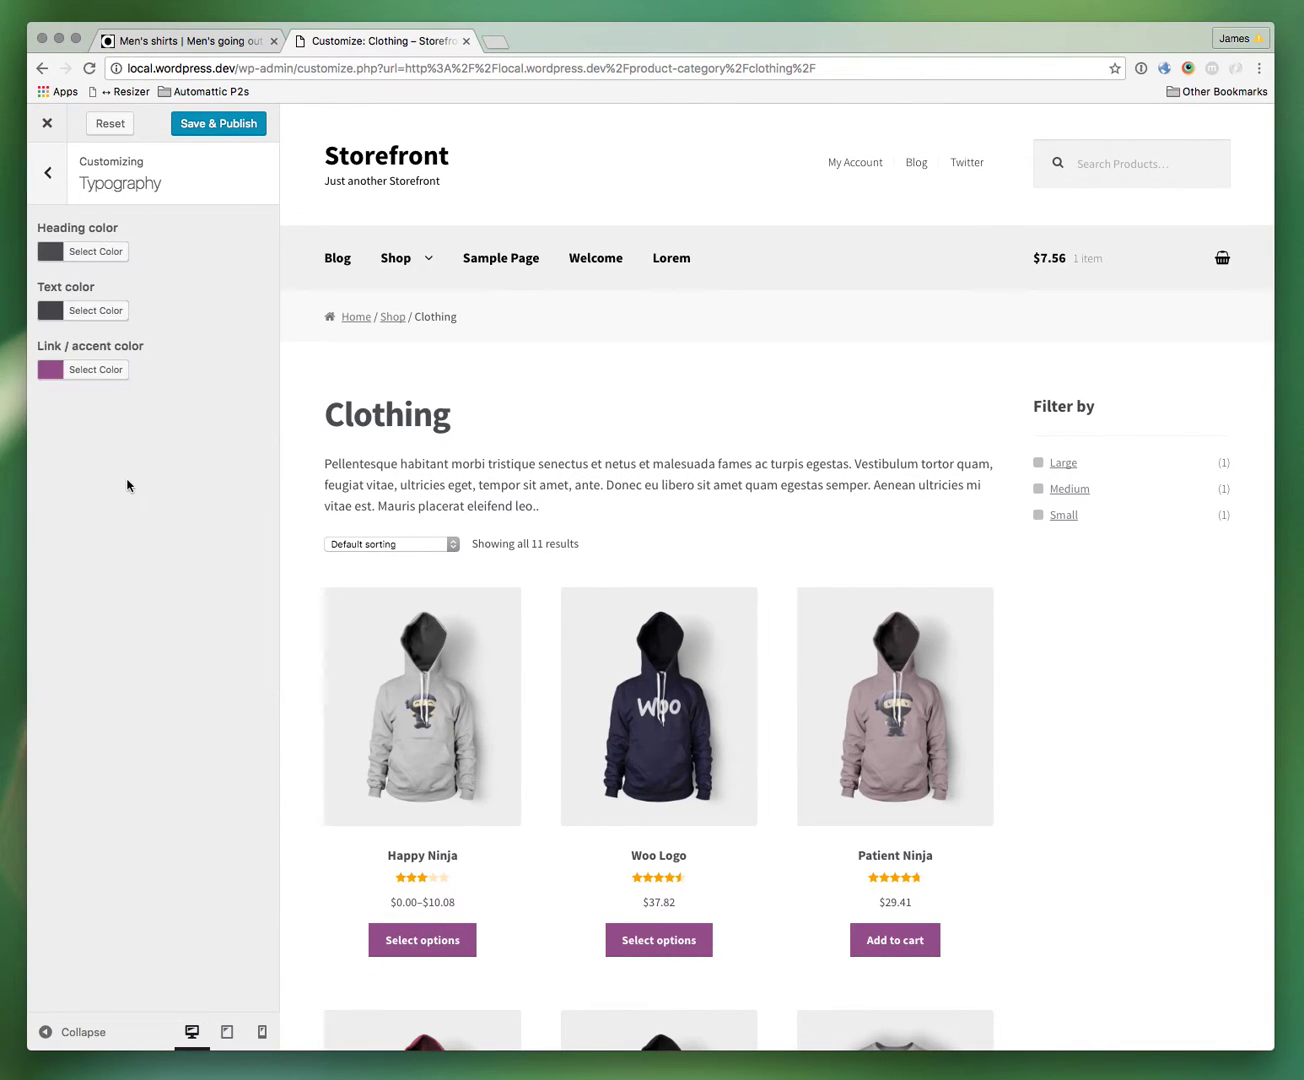
{"action": "left_click", "coordinate": [82, 253]}
{"action": "left_click", "coordinate": [55, 446]}
{"action": "left_click", "coordinate": [81, 507]}
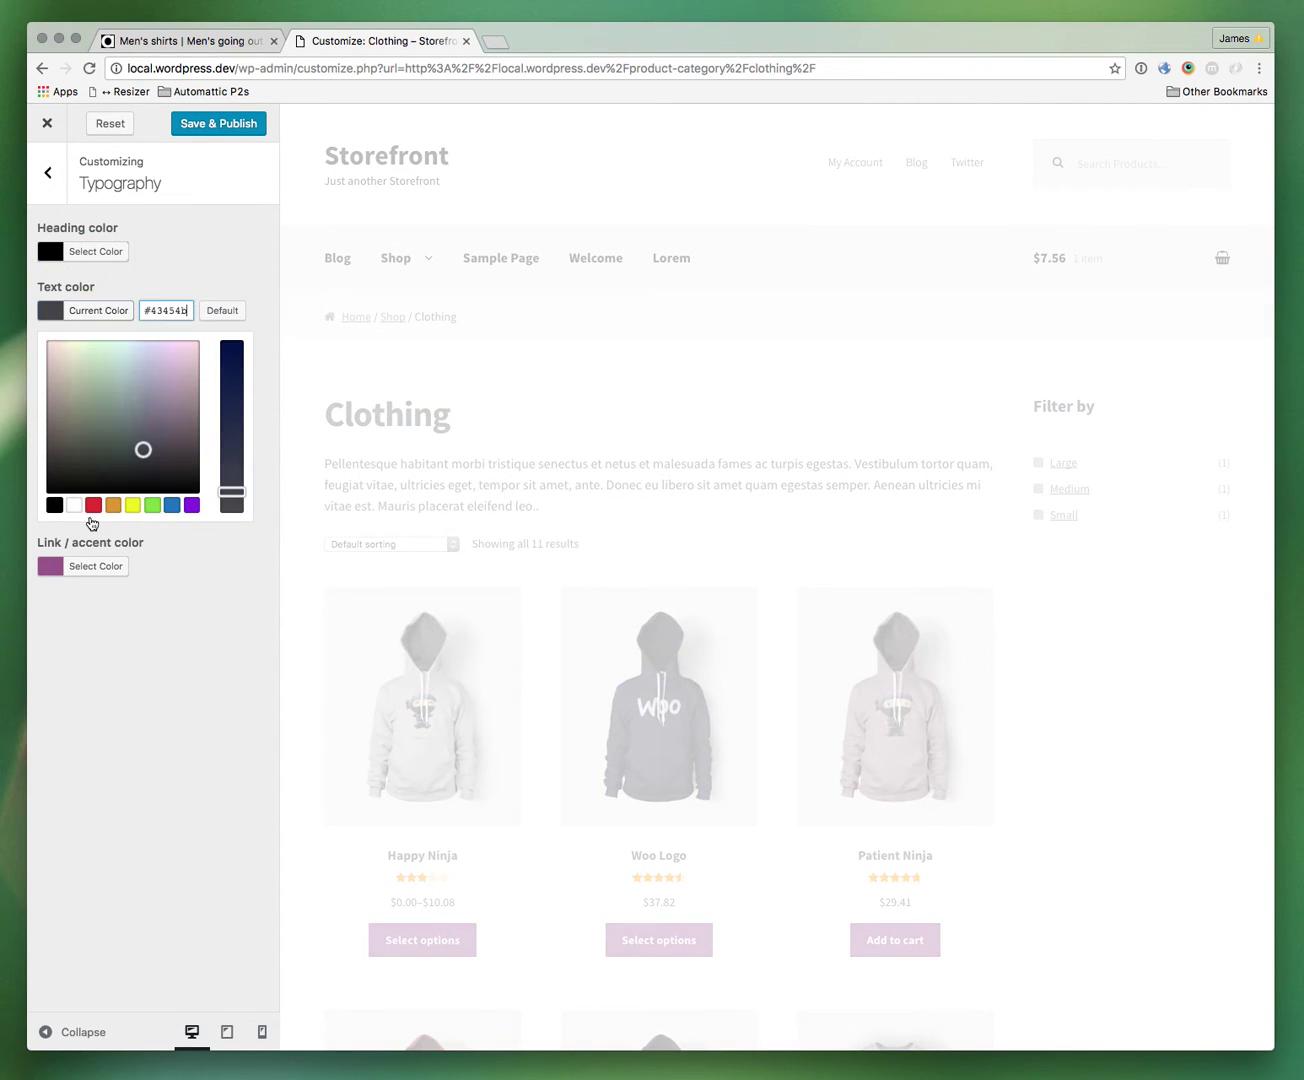
{"action": "left_click", "coordinate": [54, 506]}
{"action": "left_click", "coordinate": [90, 566]}
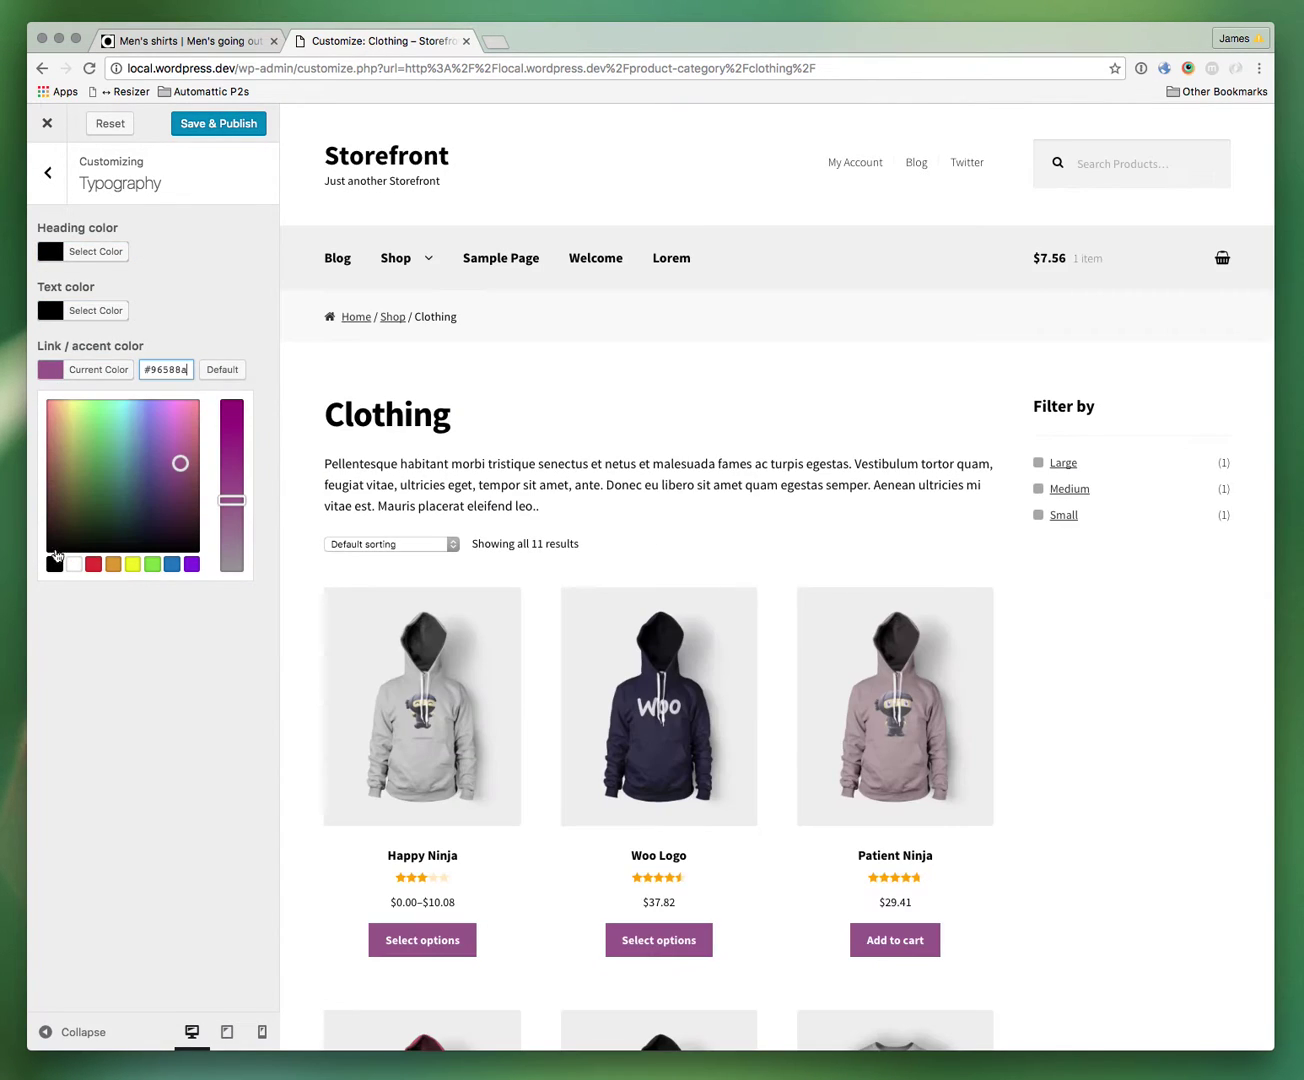
{"action": "left_click", "coordinate": [54, 564]}
{"action": "left_click", "coordinate": [47, 172]}
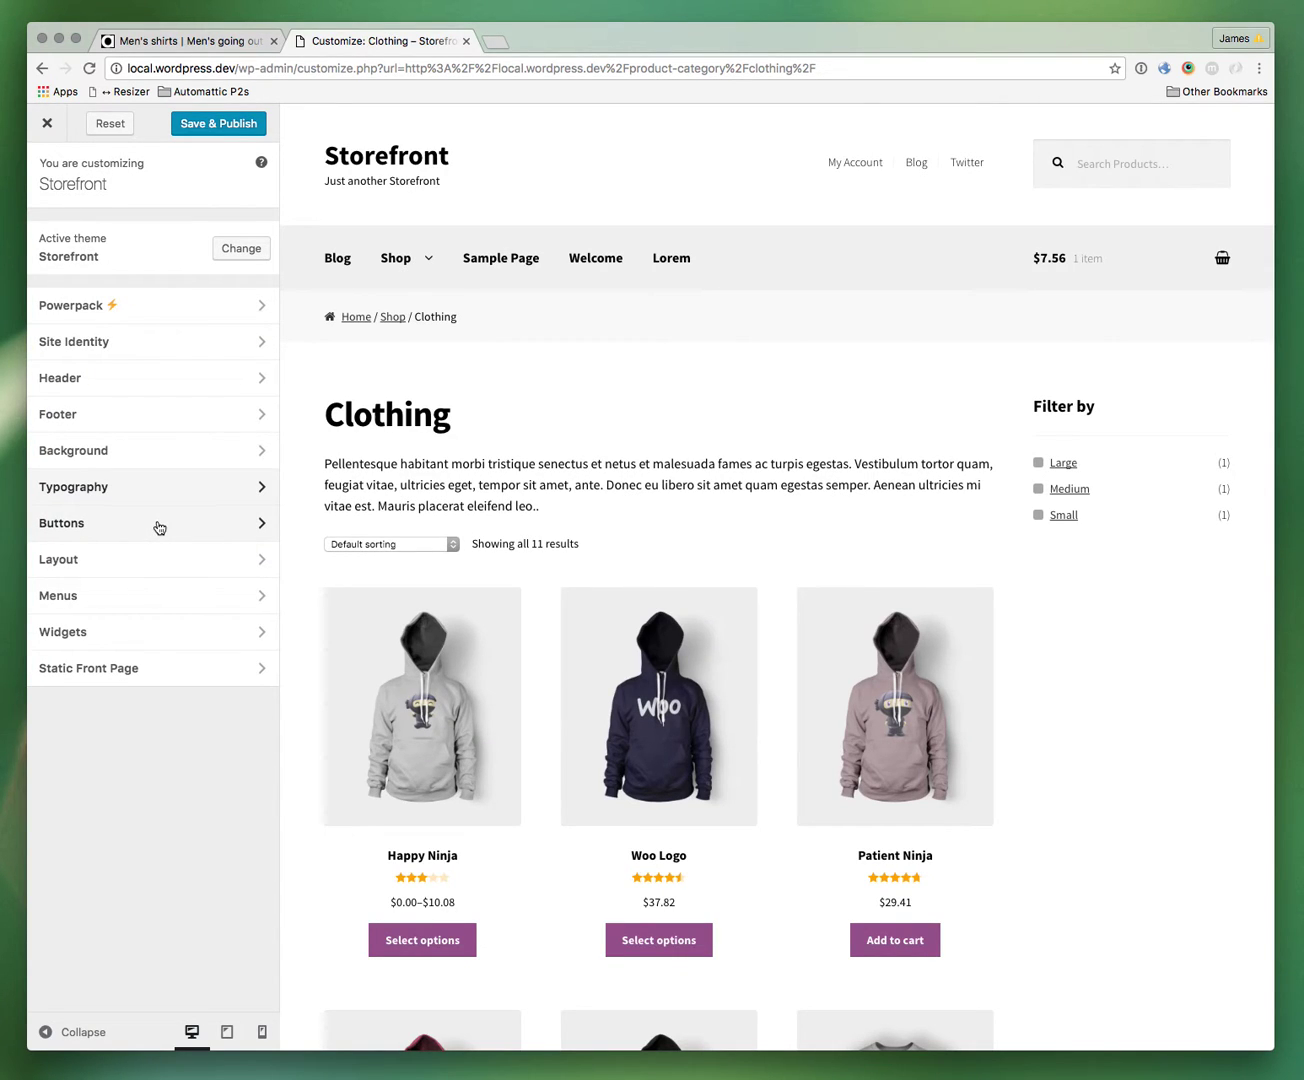
Step: Check the ASOS page's layout and change the general layout to place the sidebar left of the content
{"action": "left_click", "coordinate": [190, 40]}
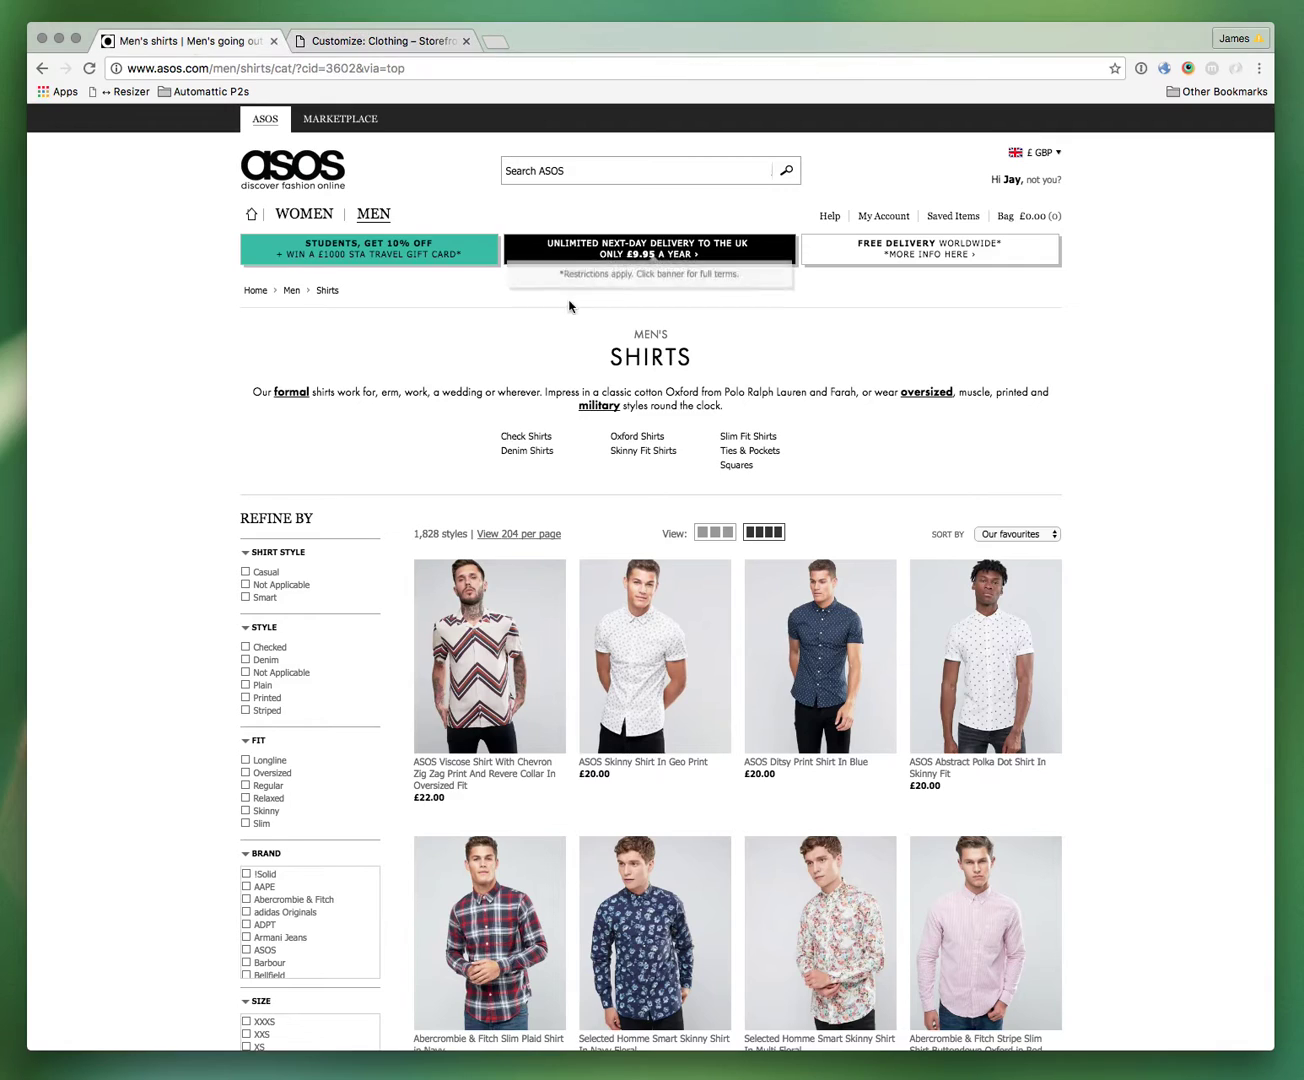
{"action": "left_click", "coordinate": [369, 40]}
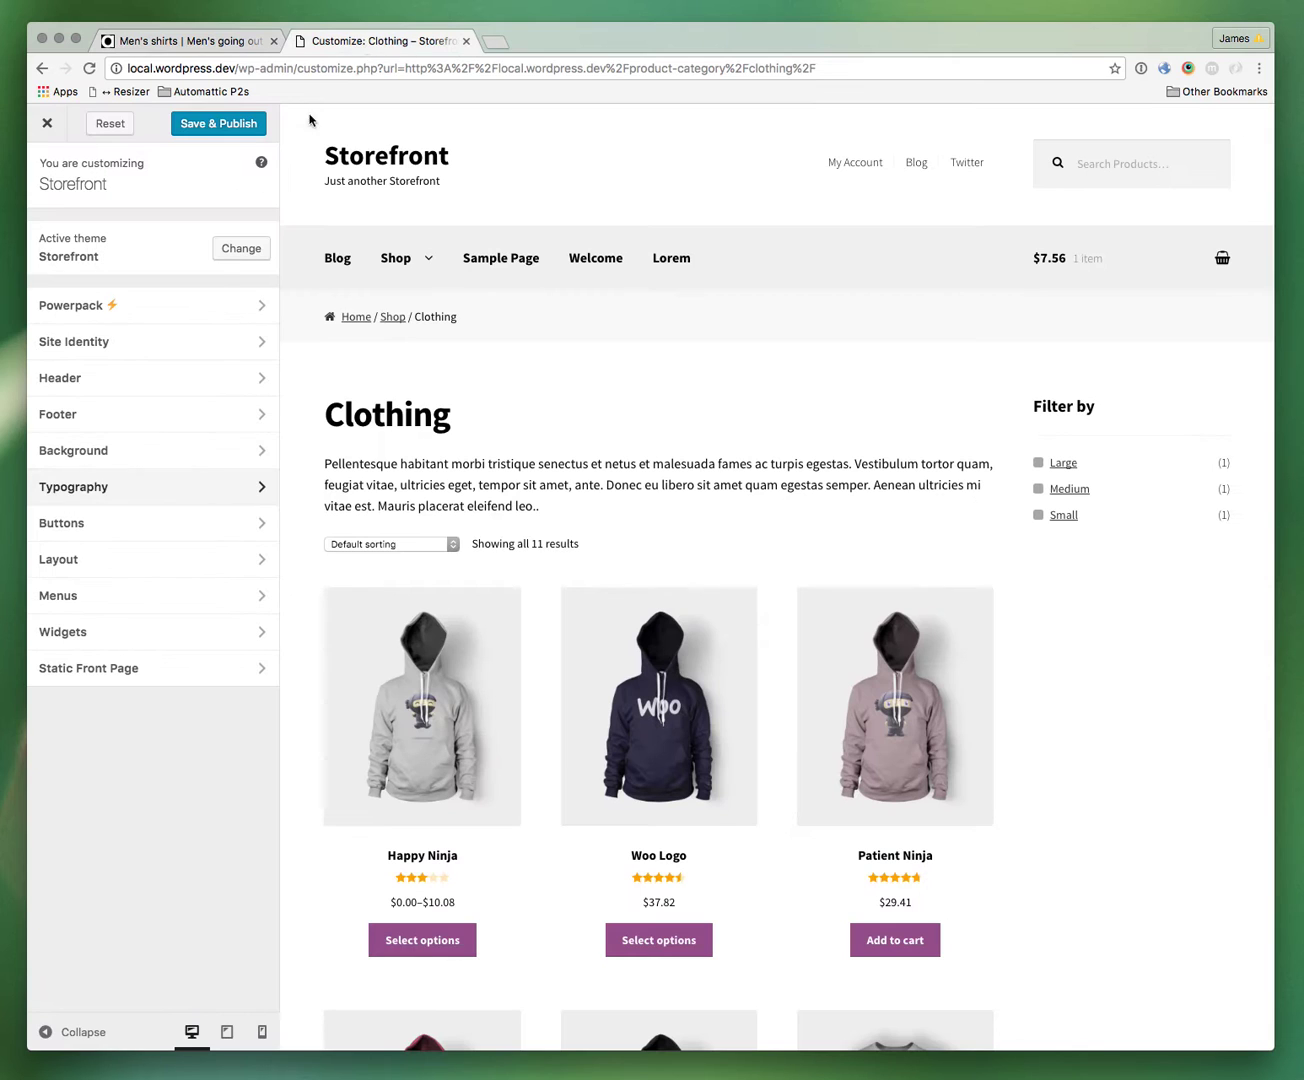
{"action": "left_click", "coordinate": [120, 553]}
{"action": "left_click", "coordinate": [191, 299]}
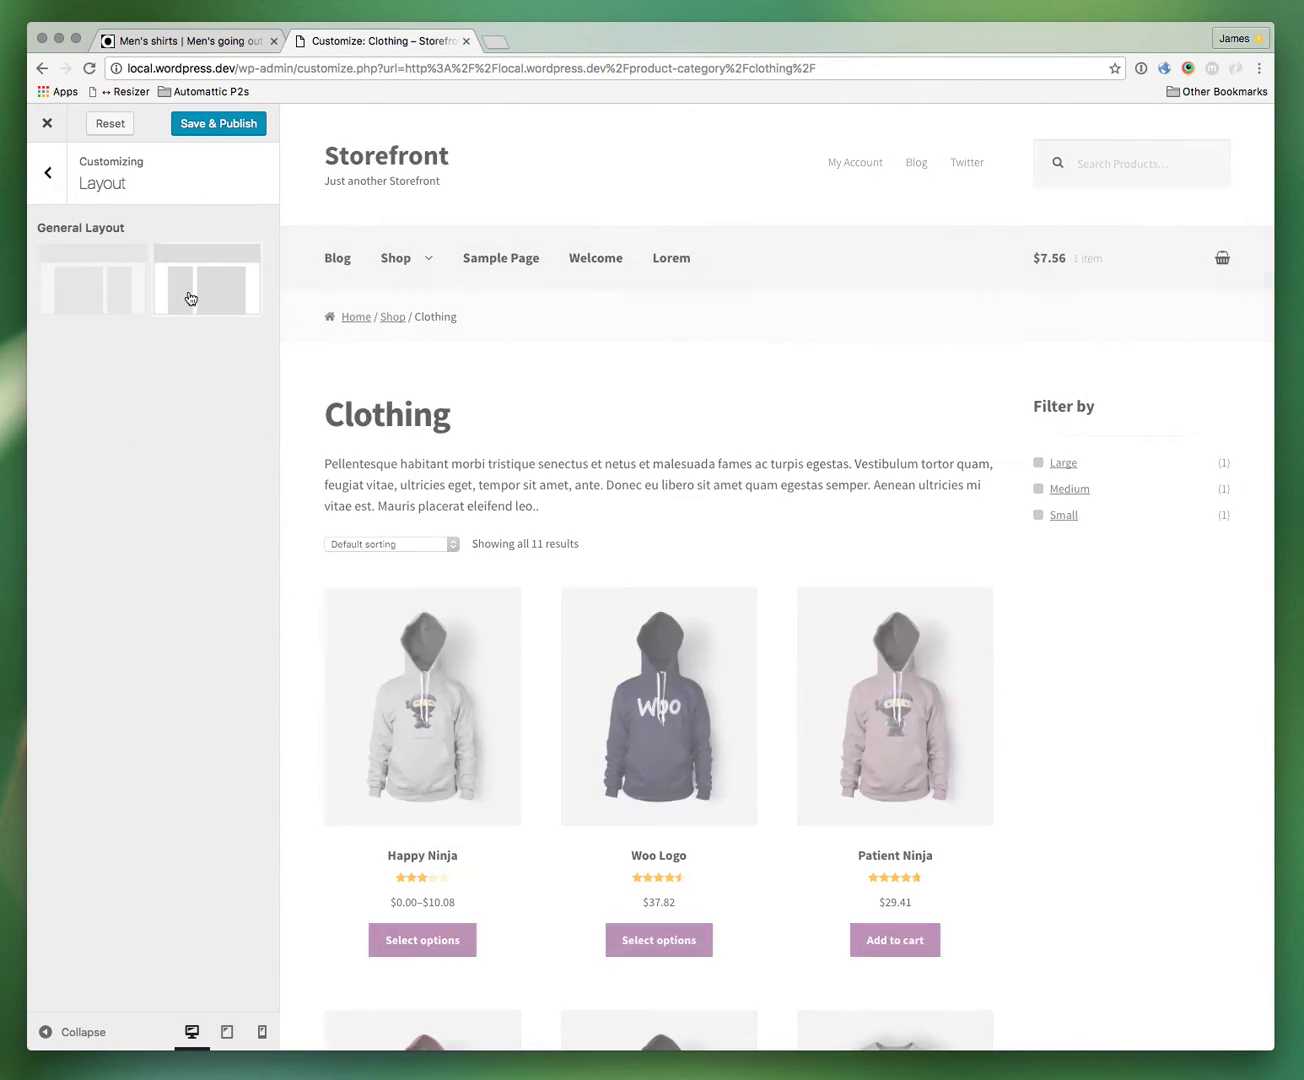
{"action": "left_click", "coordinate": [47, 178]}
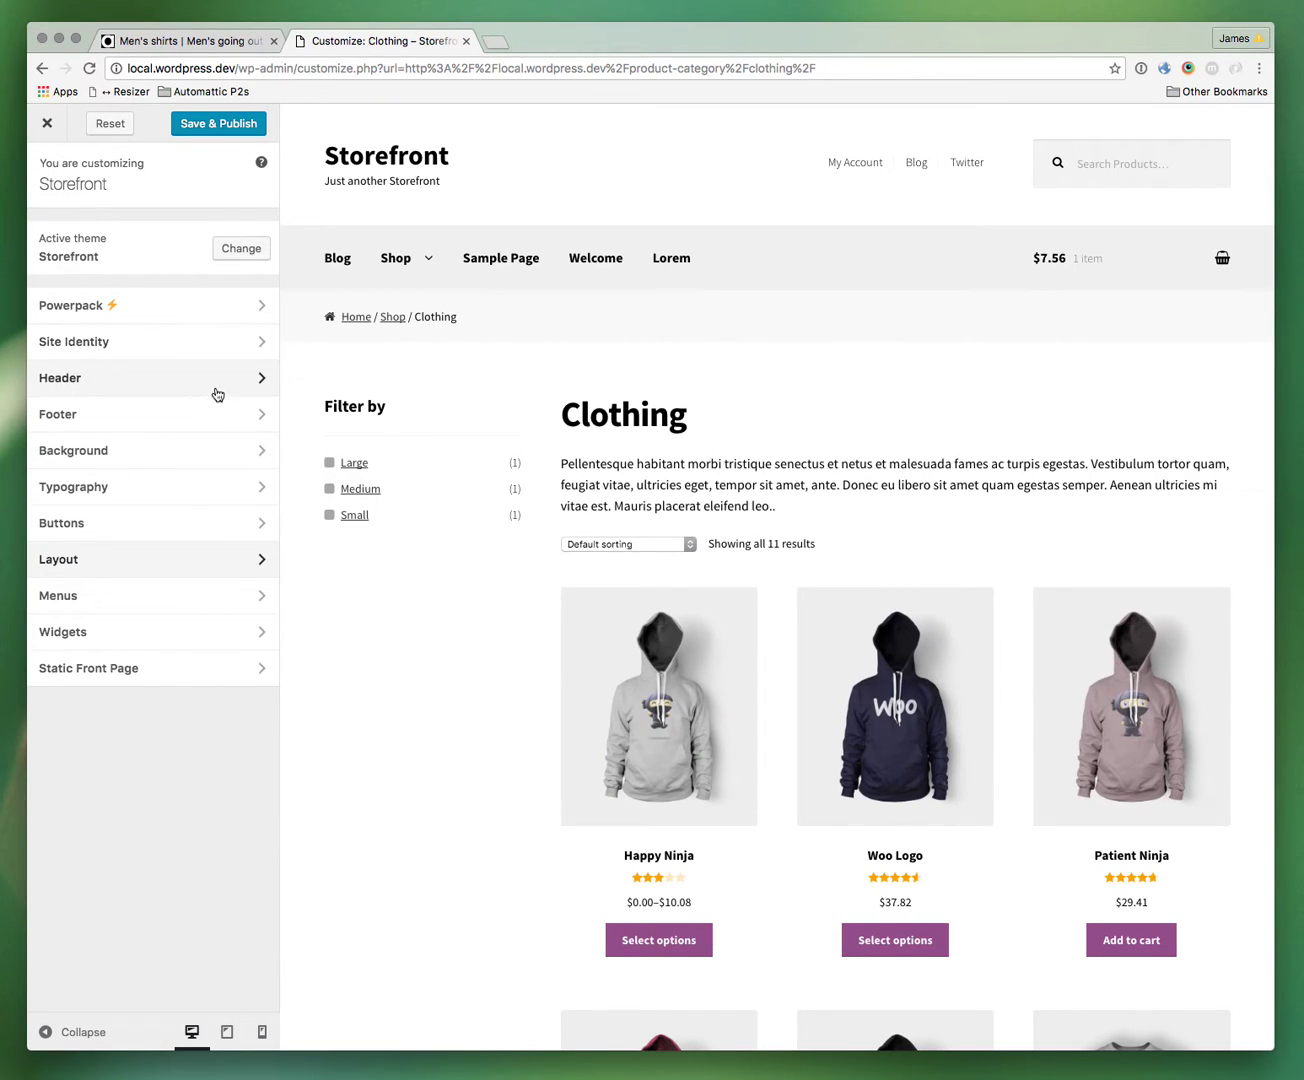
Step: Examine how the ASOS header's elements are arranged and open the Powerpack Header Configurator
{"action": "left_click", "coordinate": [204, 315]}
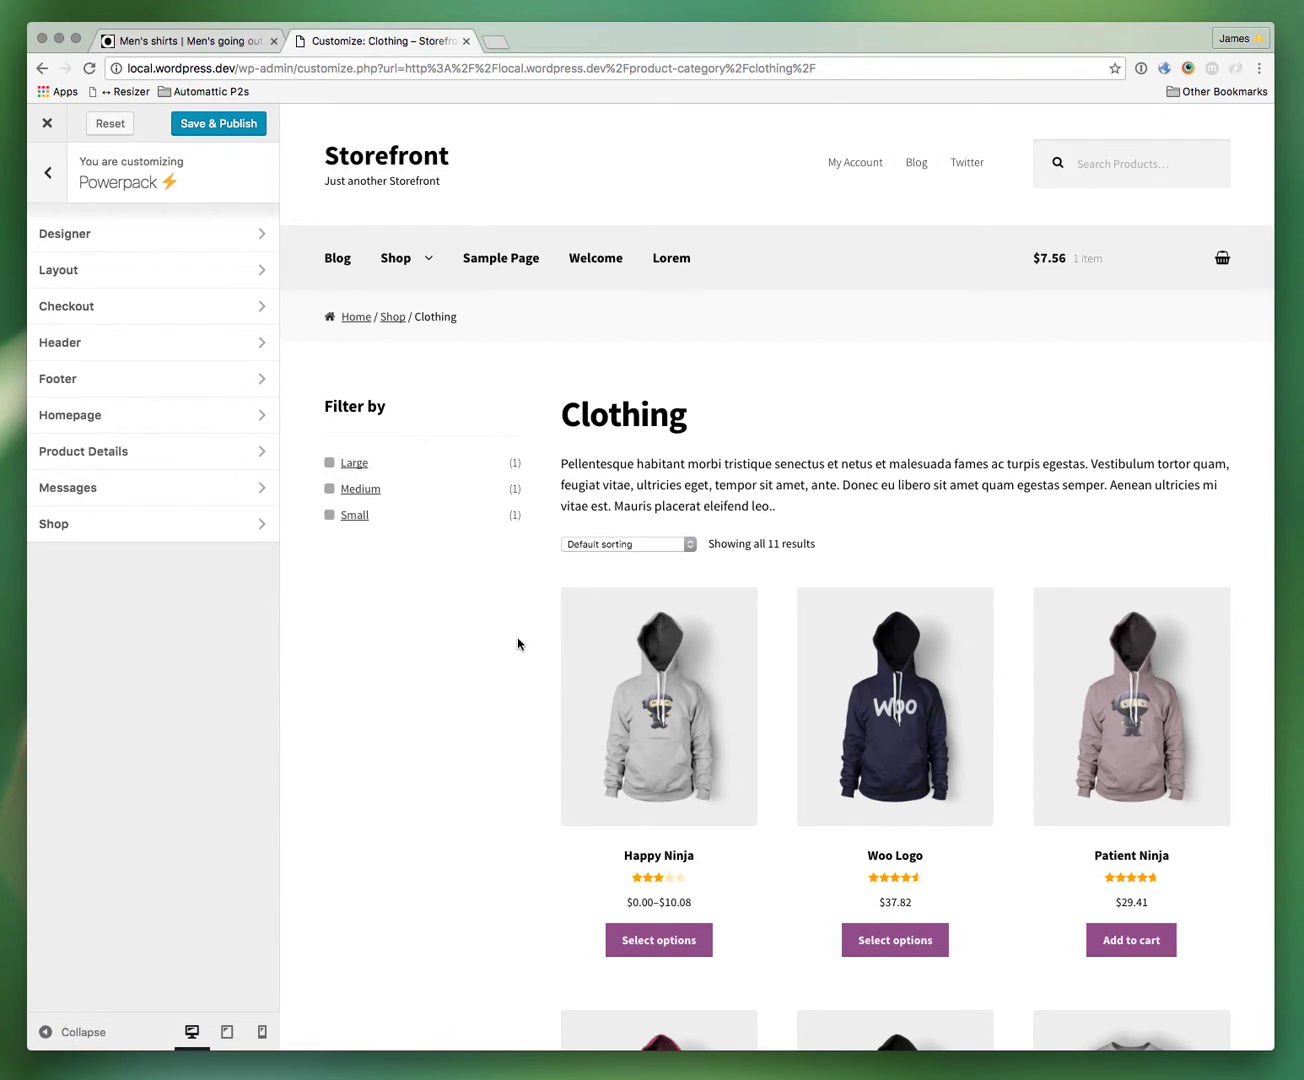
{"action": "left_click", "coordinate": [200, 43]}
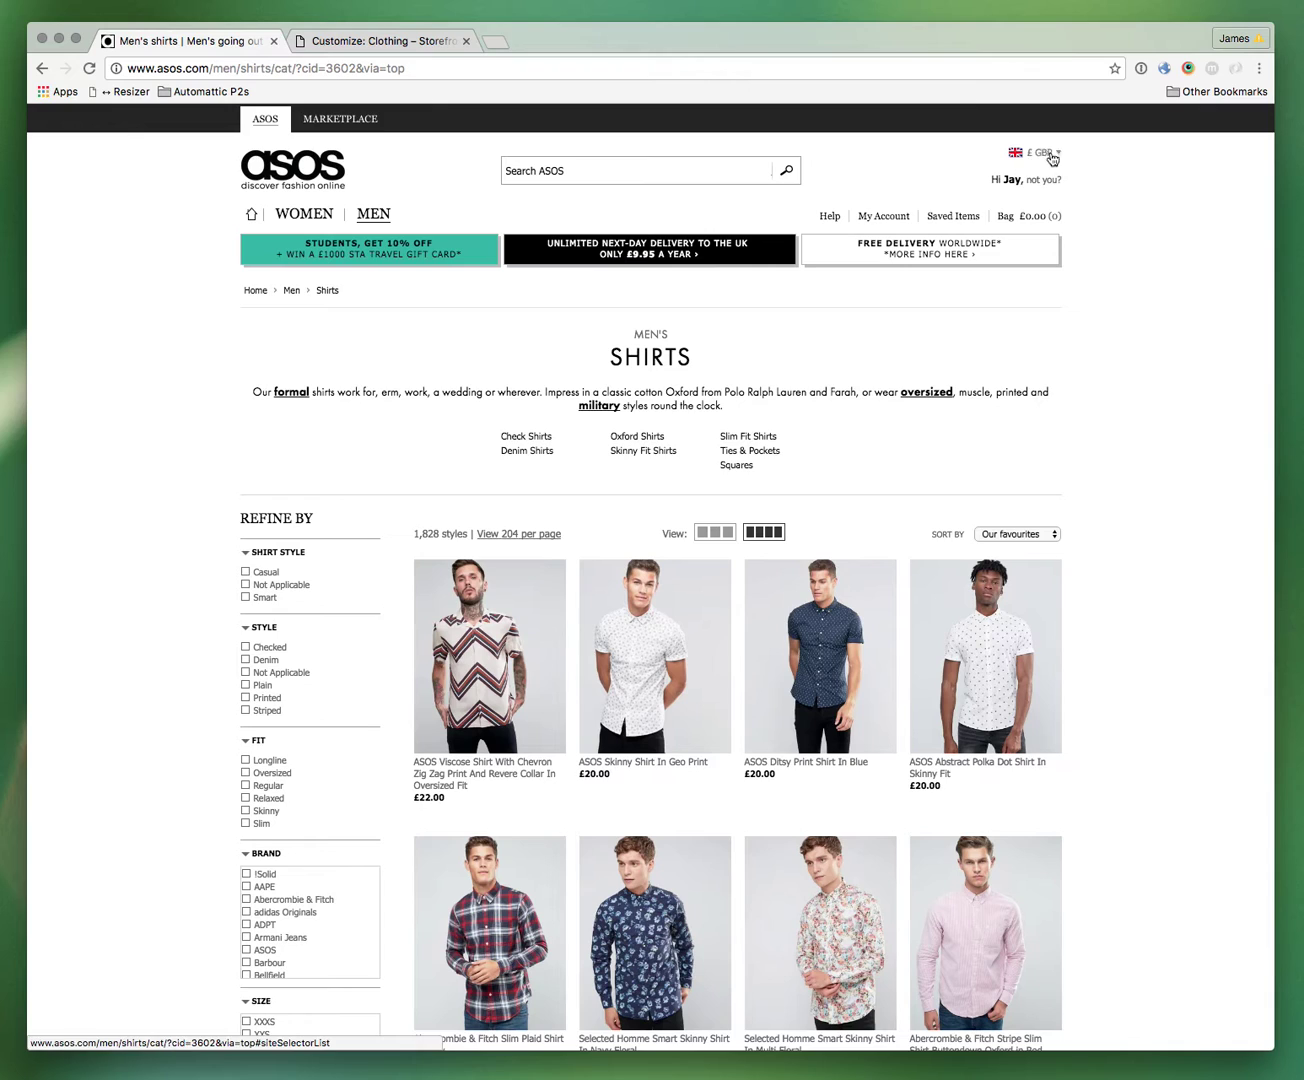
{"action": "mouse_move", "coordinate": [371, 215]}
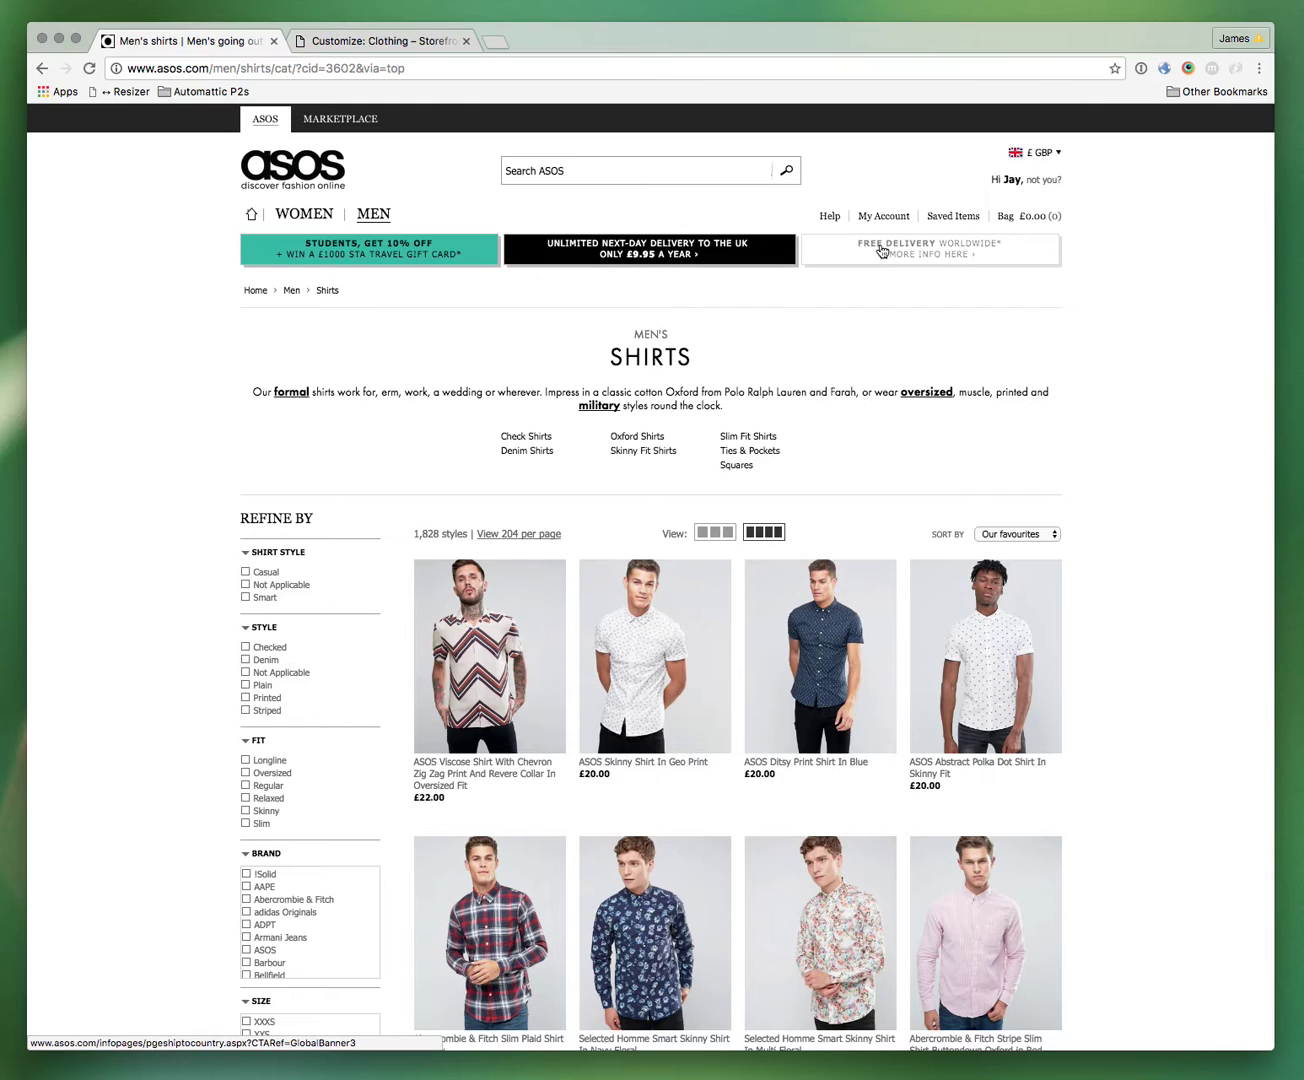
{"action": "mouse_move", "coordinate": [443, 249]}
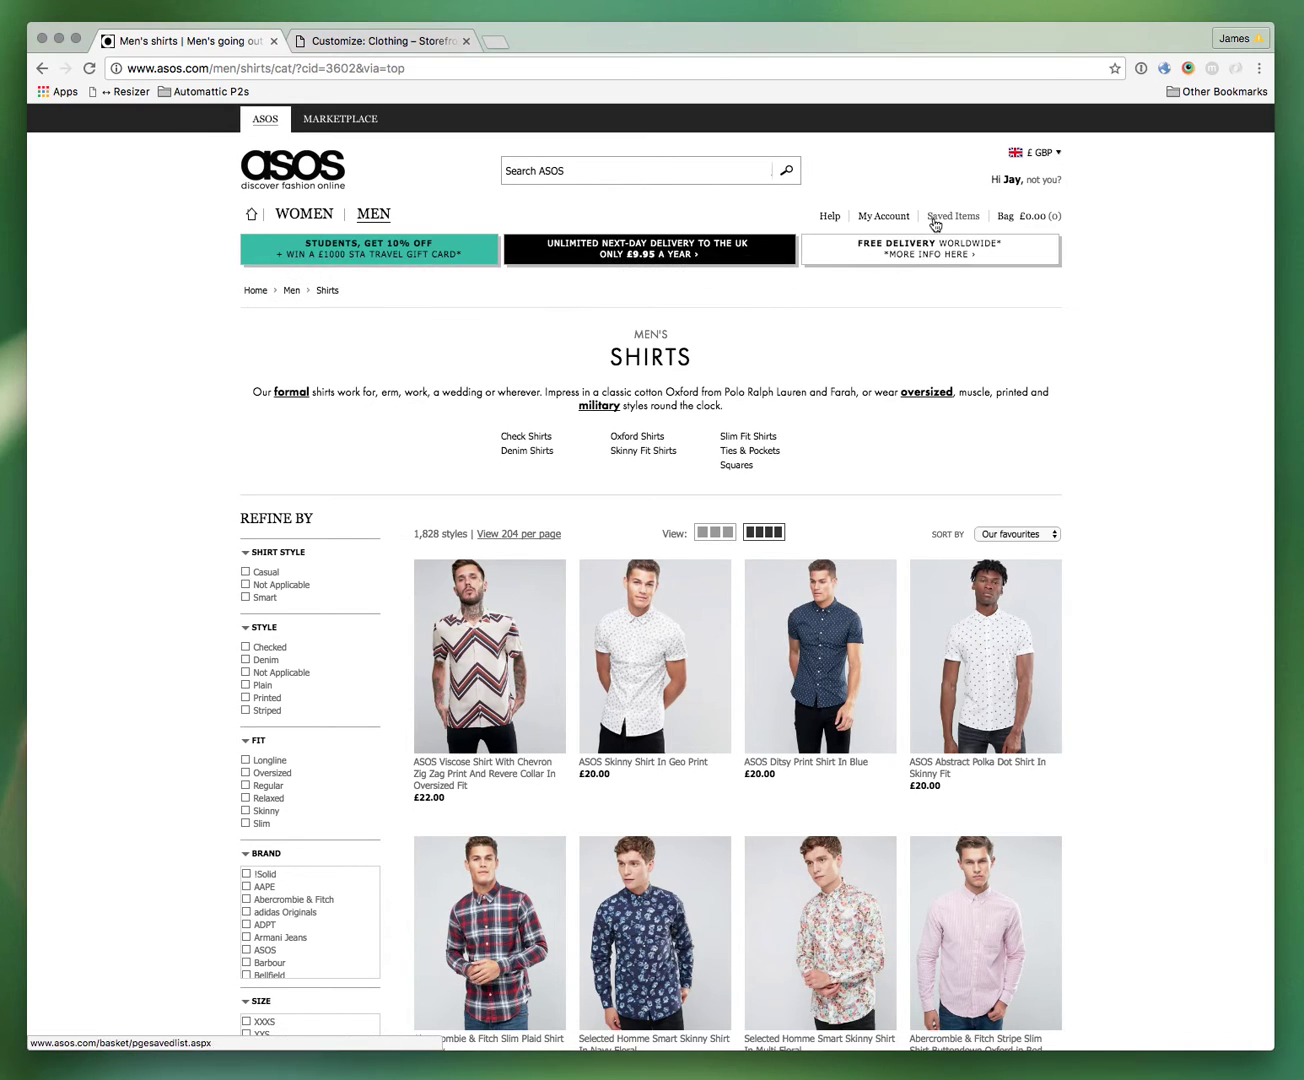
{"action": "left_click", "coordinate": [343, 48]}
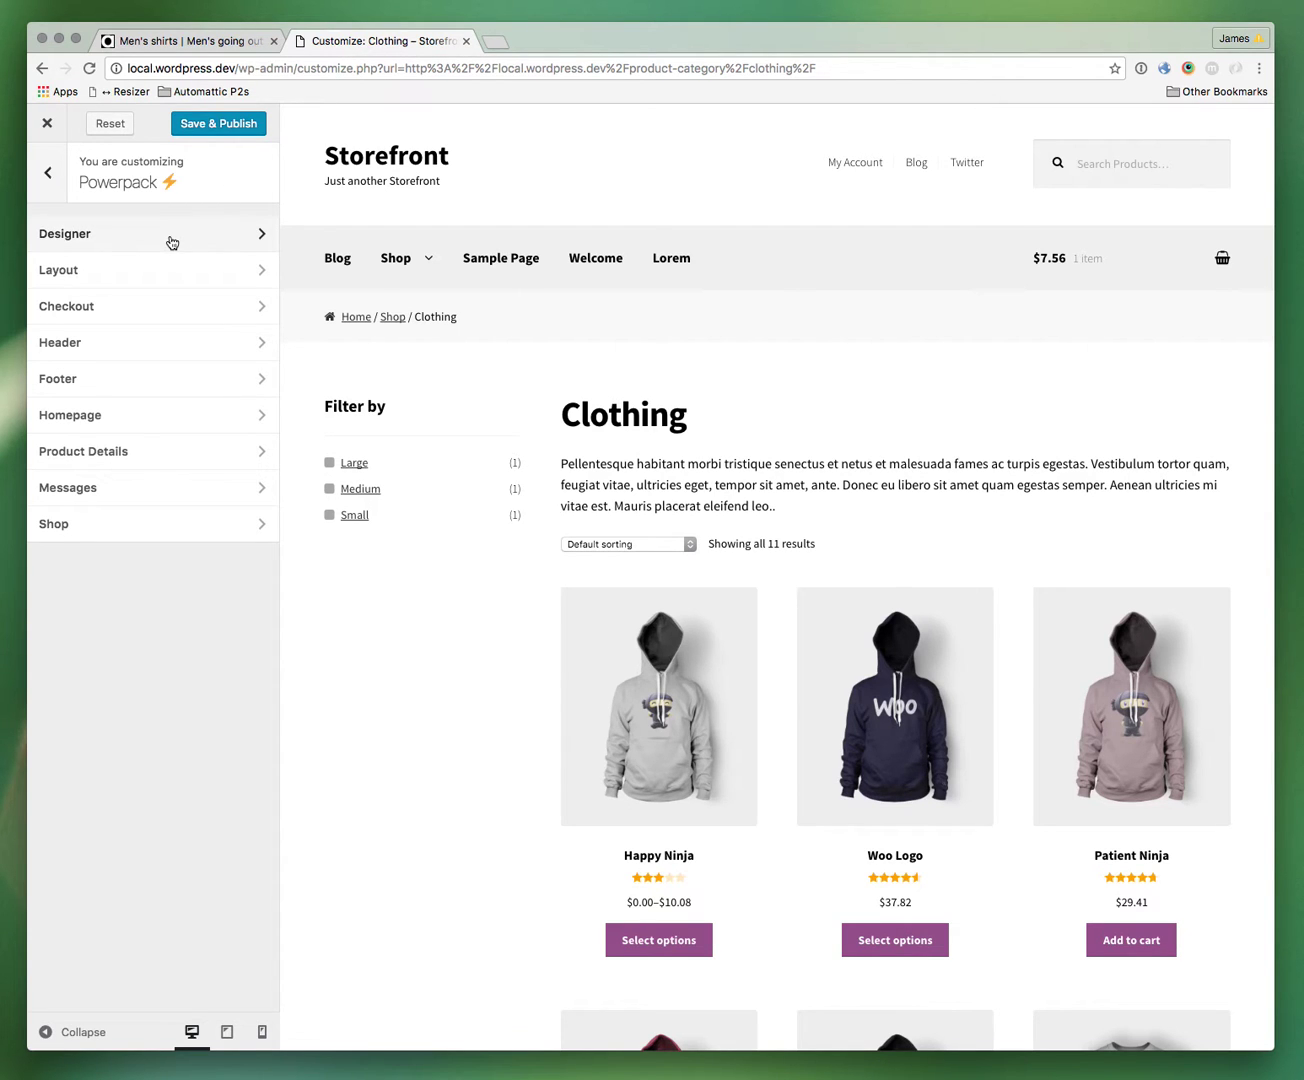
{"action": "left_click", "coordinate": [120, 347]}
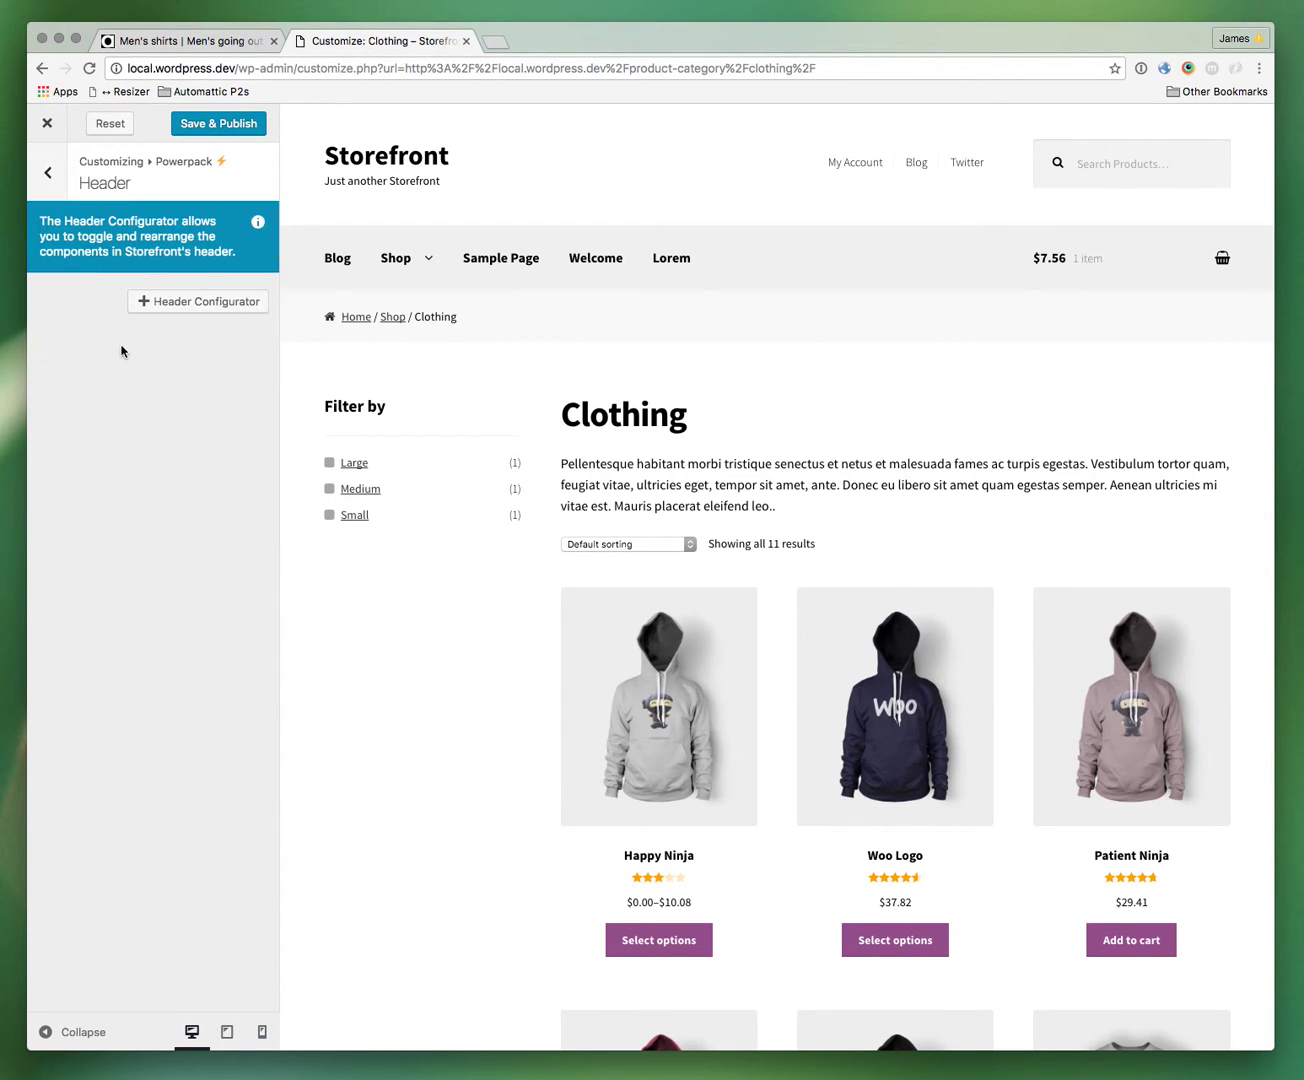
{"action": "left_click", "coordinate": [179, 302]}
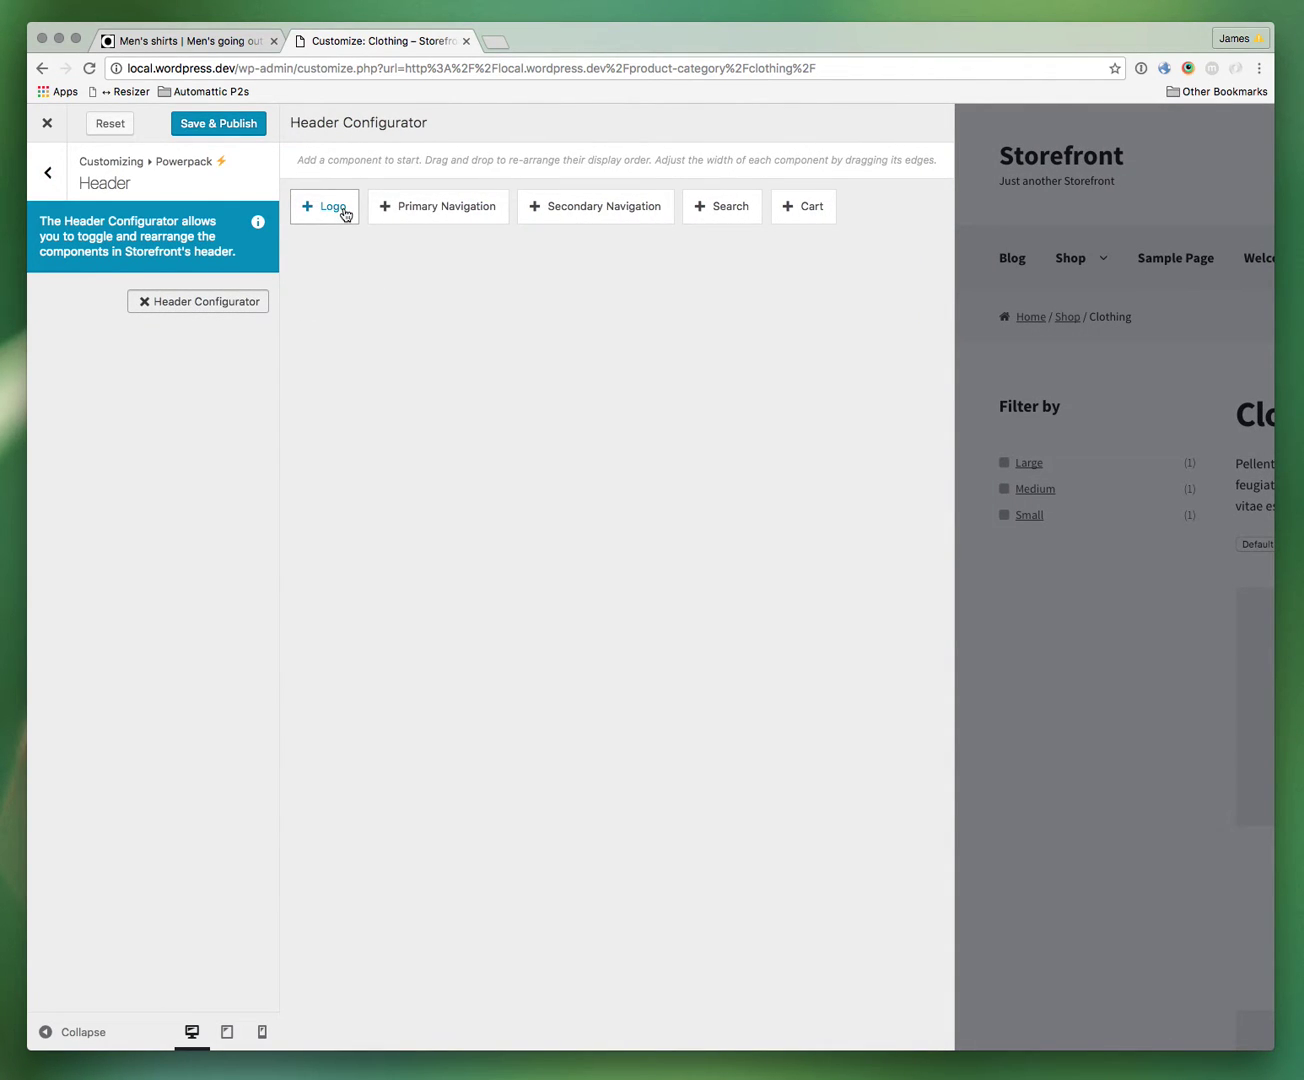
Step: Add the Logo, Primary Navigation, Secondary Navigation, Search and Cart components to the header configuration
{"action": "left_click", "coordinate": [344, 213]}
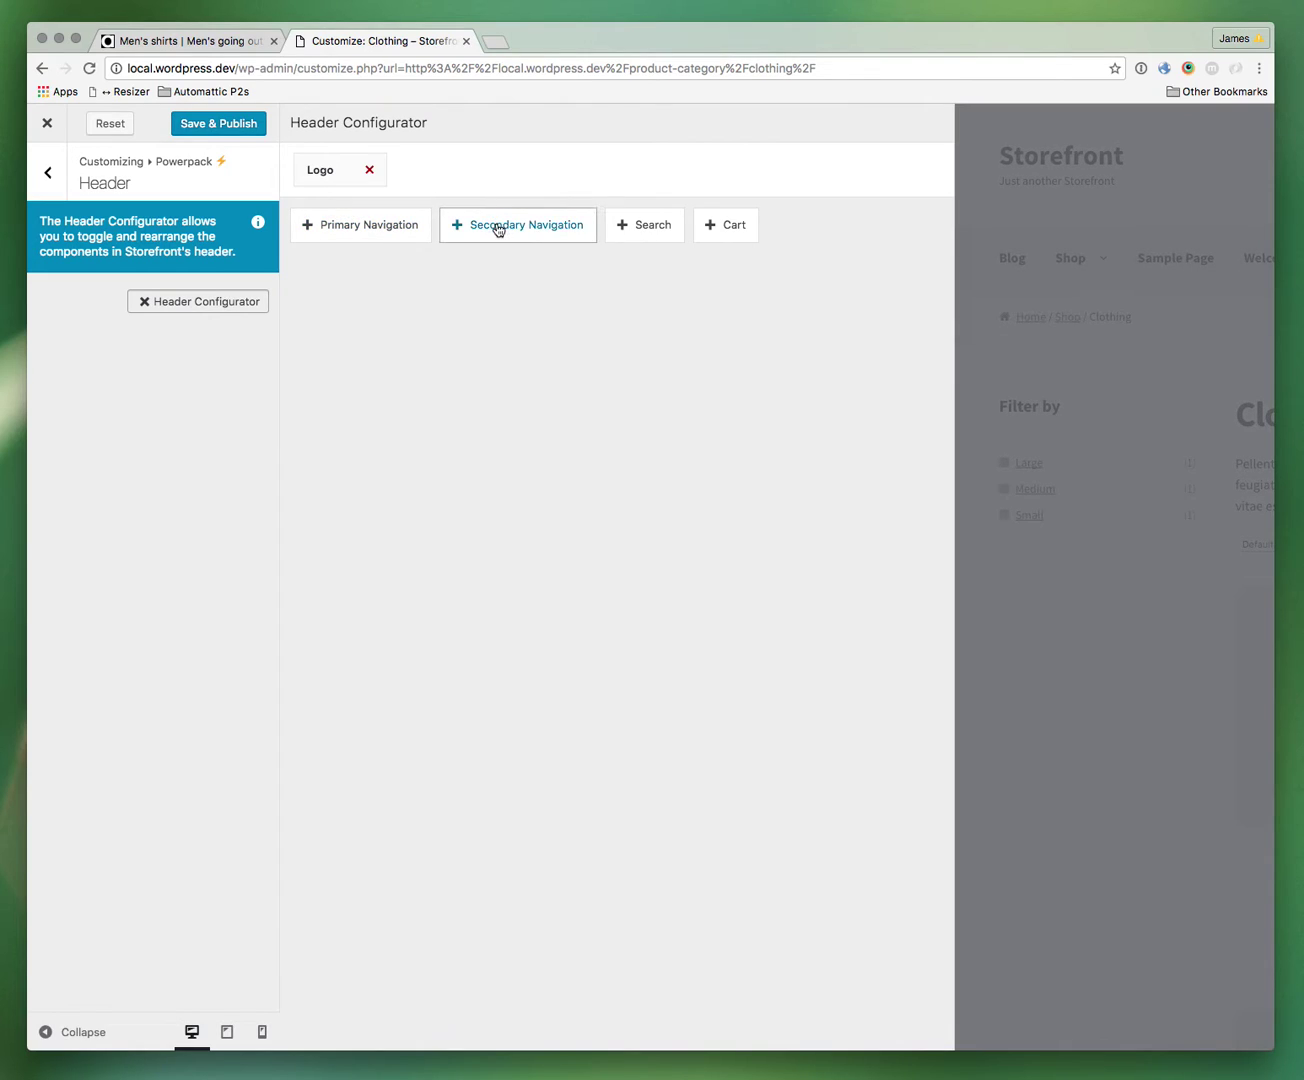
{"action": "left_click", "coordinate": [436, 233]}
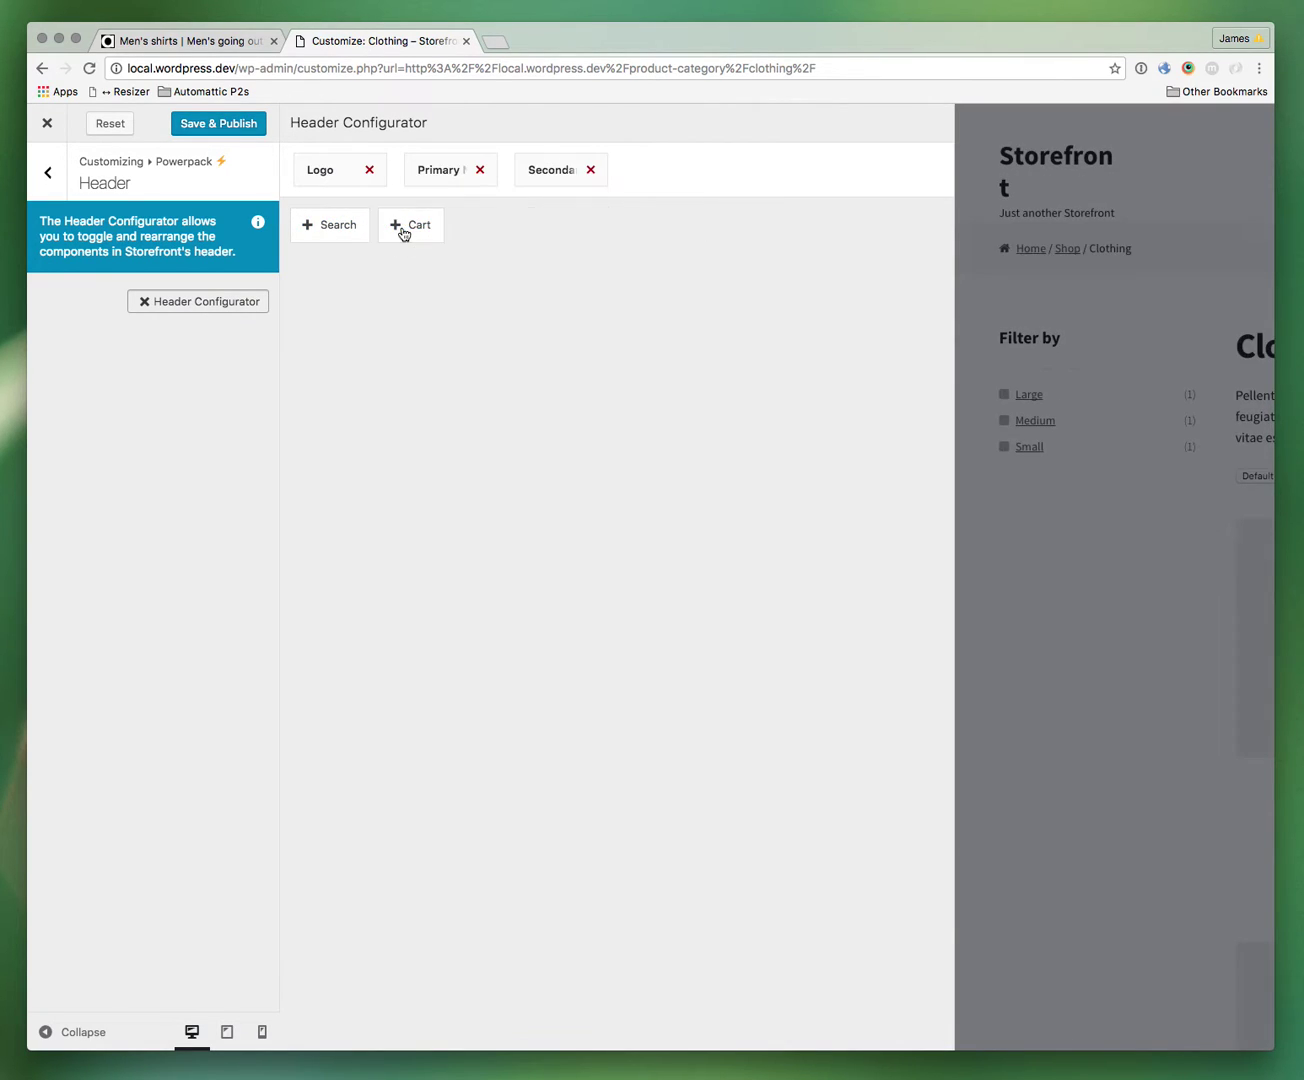
{"action": "left_click", "coordinate": [340, 224]}
{"action": "left_click", "coordinate": [341, 224]}
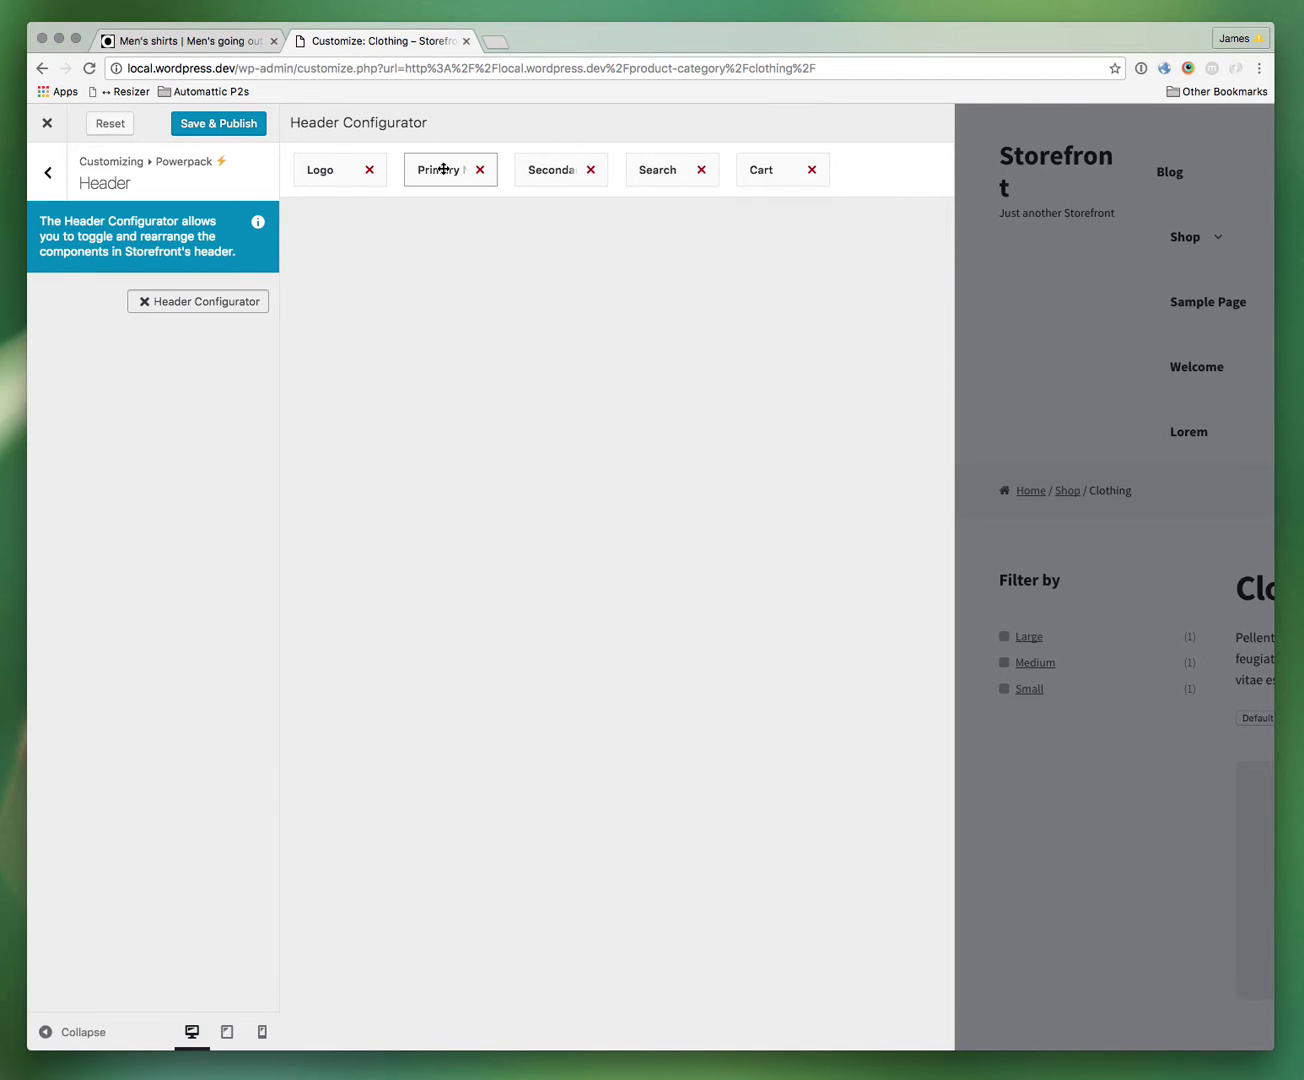
Step: Place widened Primary and Secondary Navigation side by side on the second row, and widen Logo, Search and Cart to fill the first
{"action": "left_click_drag", "start_coordinate": [443, 169], "coordinate": [631, 229]}
{"action": "left_click_drag", "start_coordinate": [531, 169], "coordinate": [934, 220]}
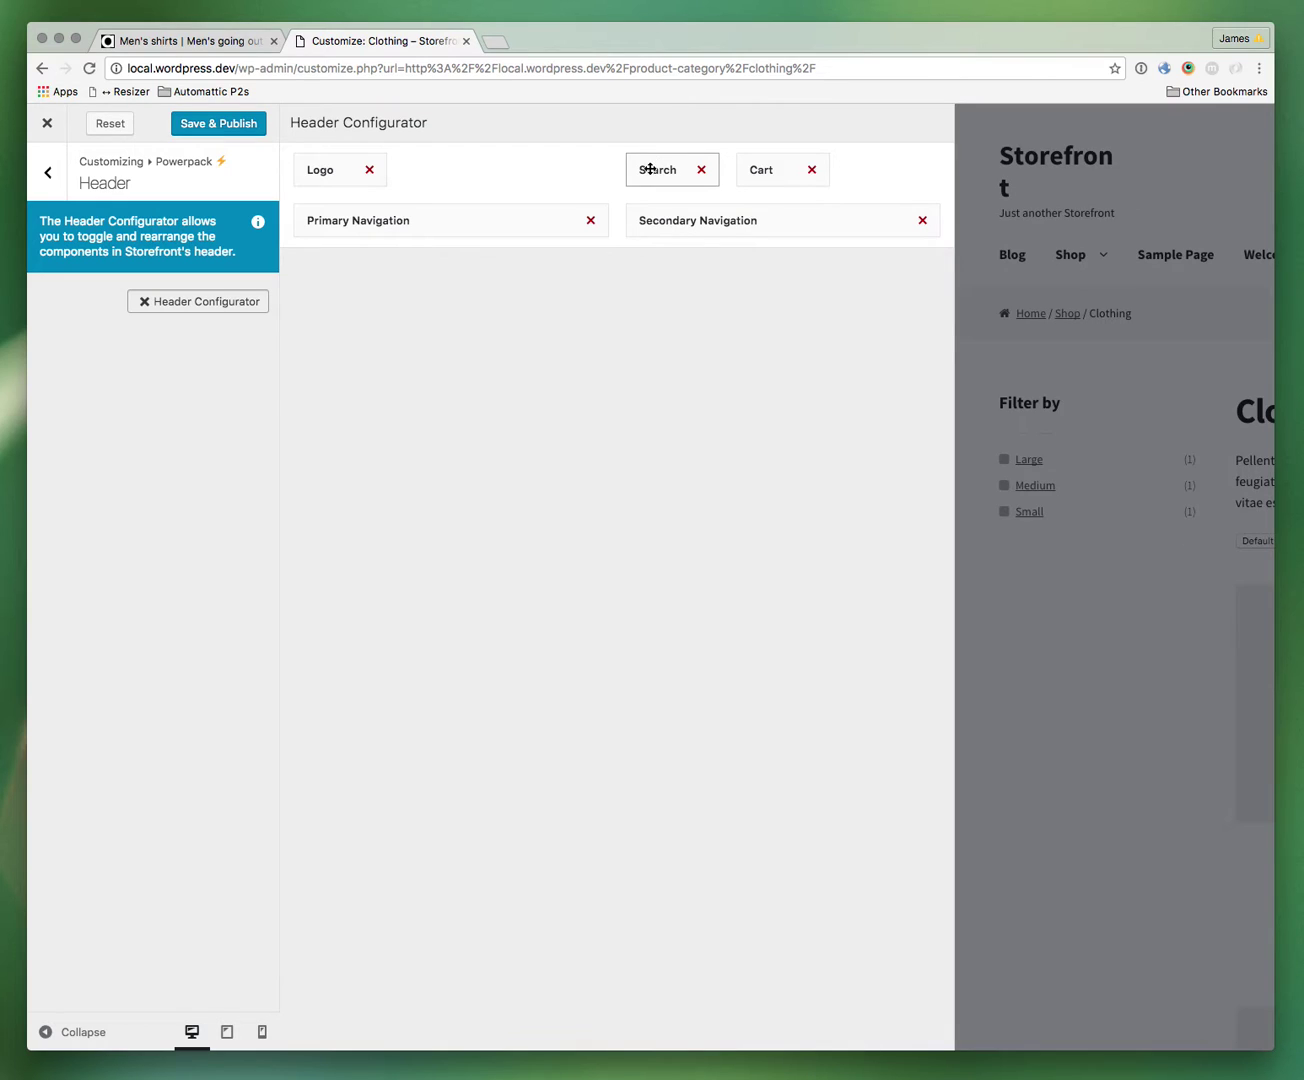
{"action": "left_click_drag", "start_coordinate": [385, 171], "coordinate": [452, 172]}
{"action": "left_click_drag", "start_coordinate": [659, 168], "coordinate": [774, 170]}
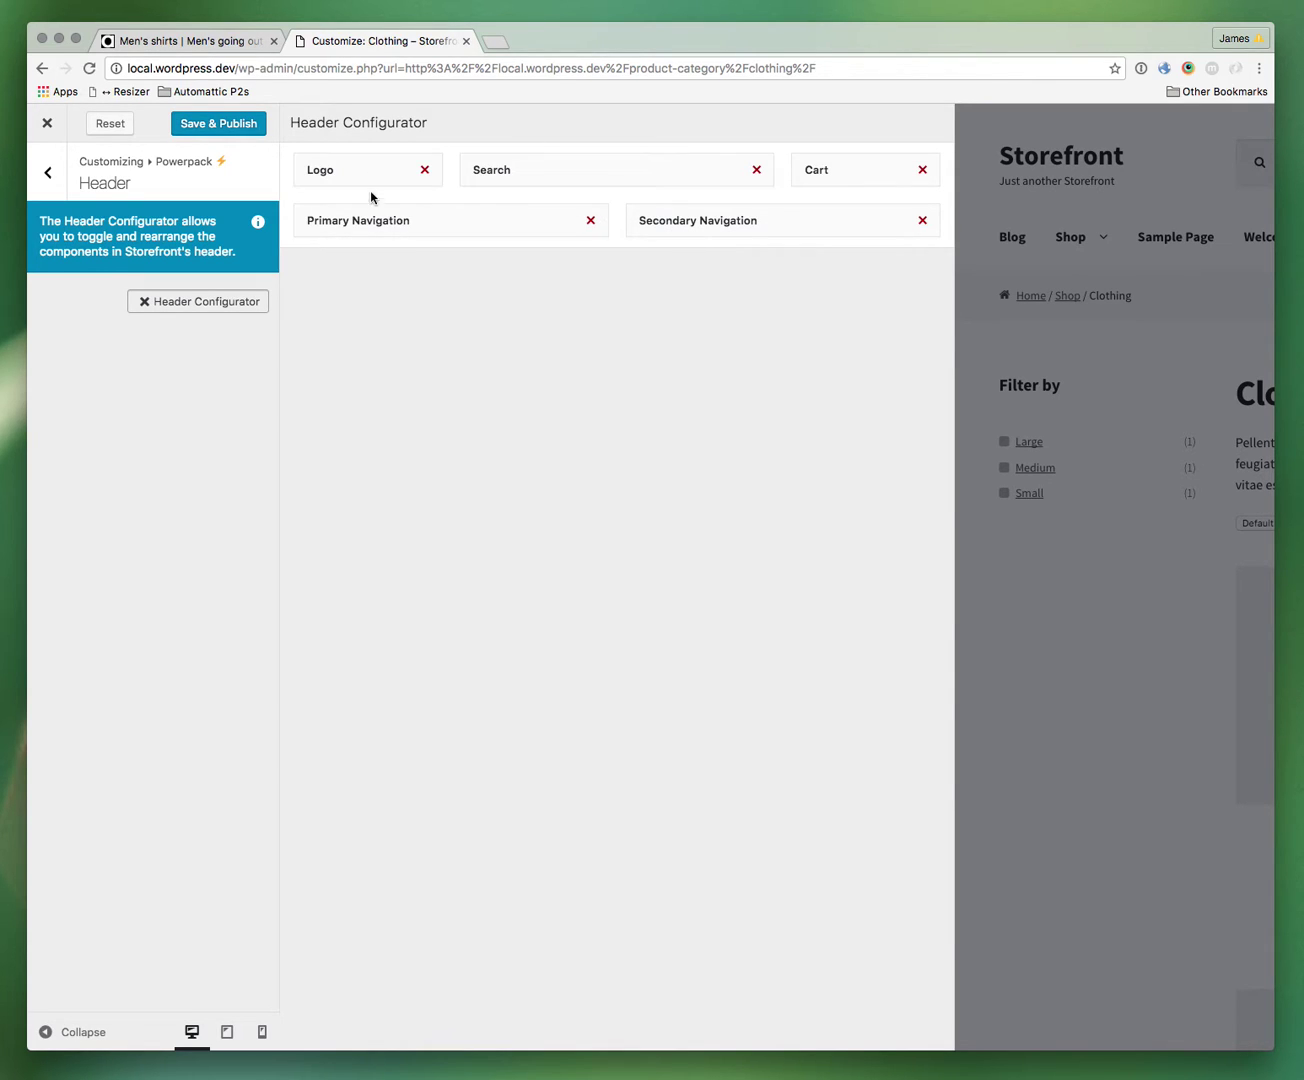
Step: Compare the previewed header with the ASOS header and resize Logo, Search and Cart to equal widths on the first row
{"action": "left_click", "coordinate": [244, 303]}
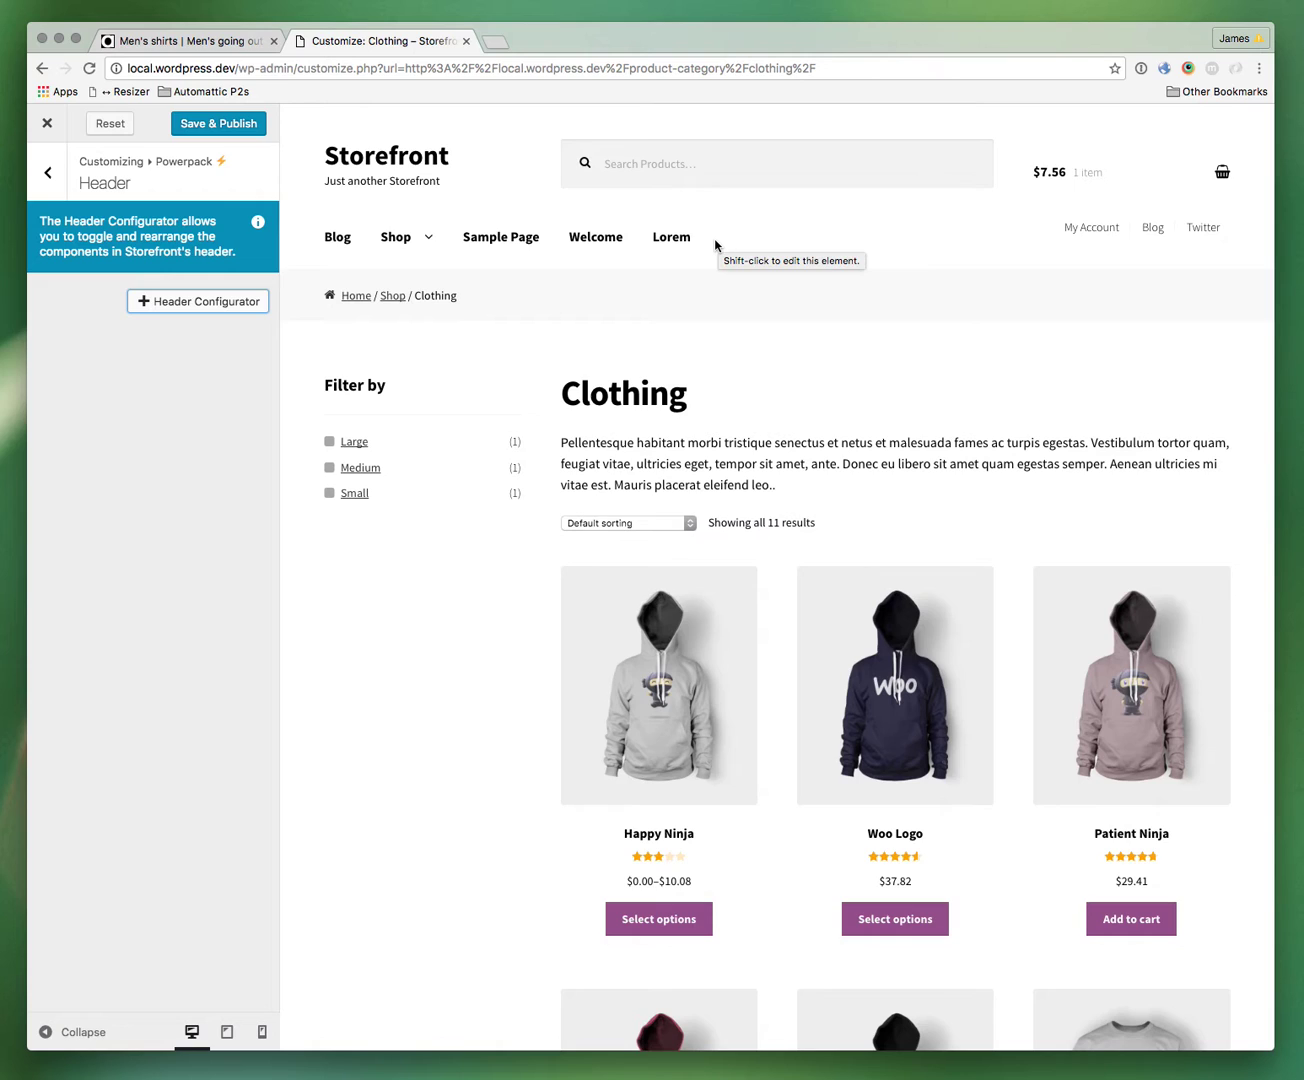
{"action": "left_click", "coordinate": [200, 40]}
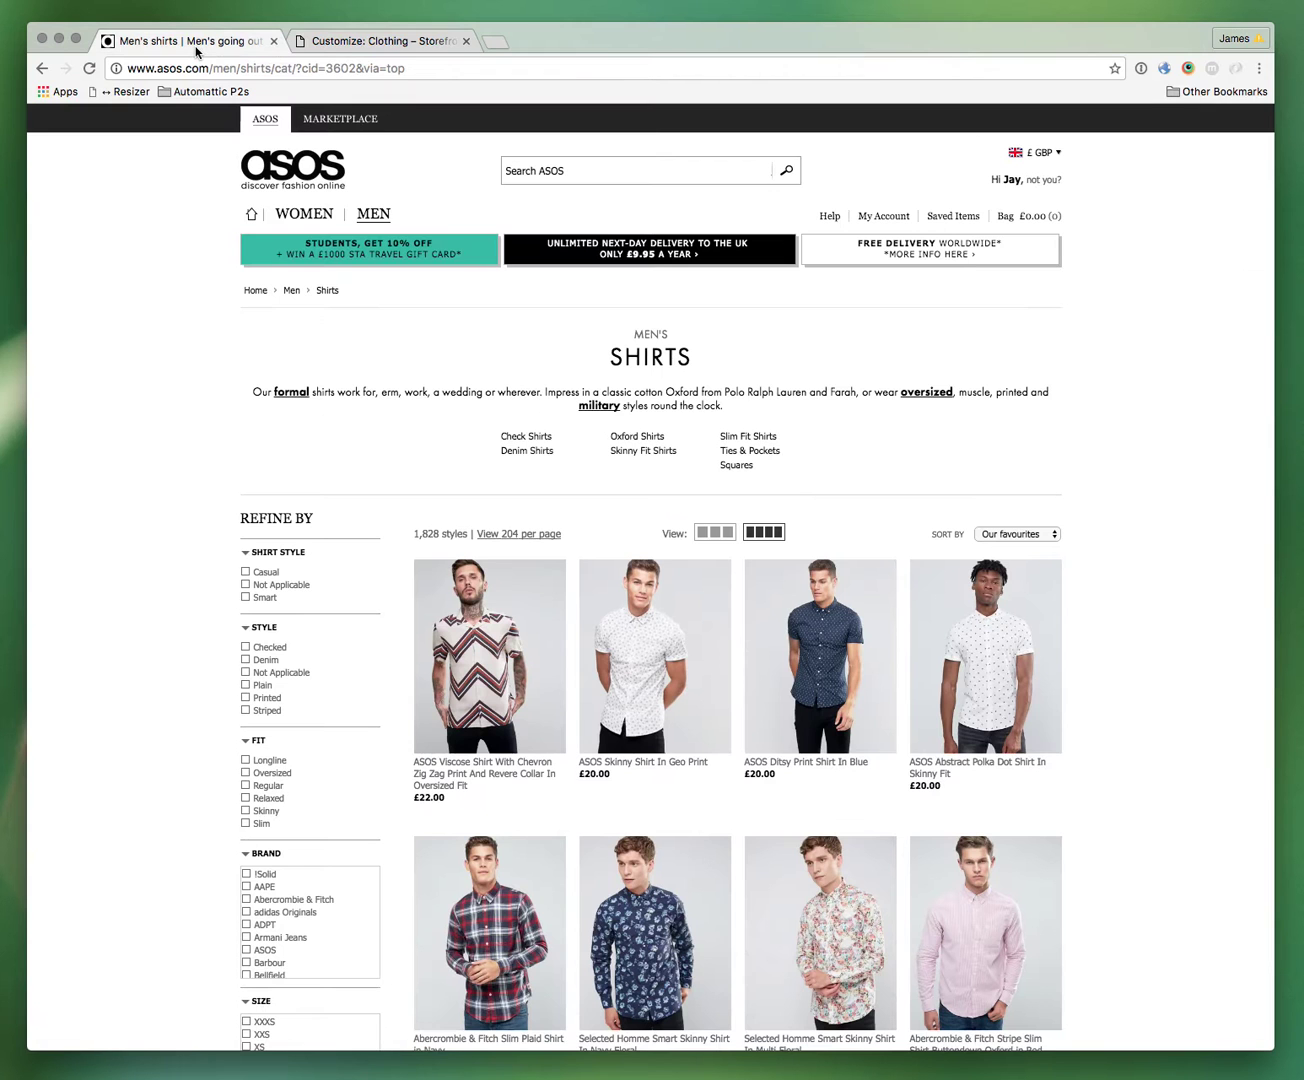
{"action": "left_click", "coordinate": [365, 39]}
{"action": "left_click", "coordinate": [181, 314]}
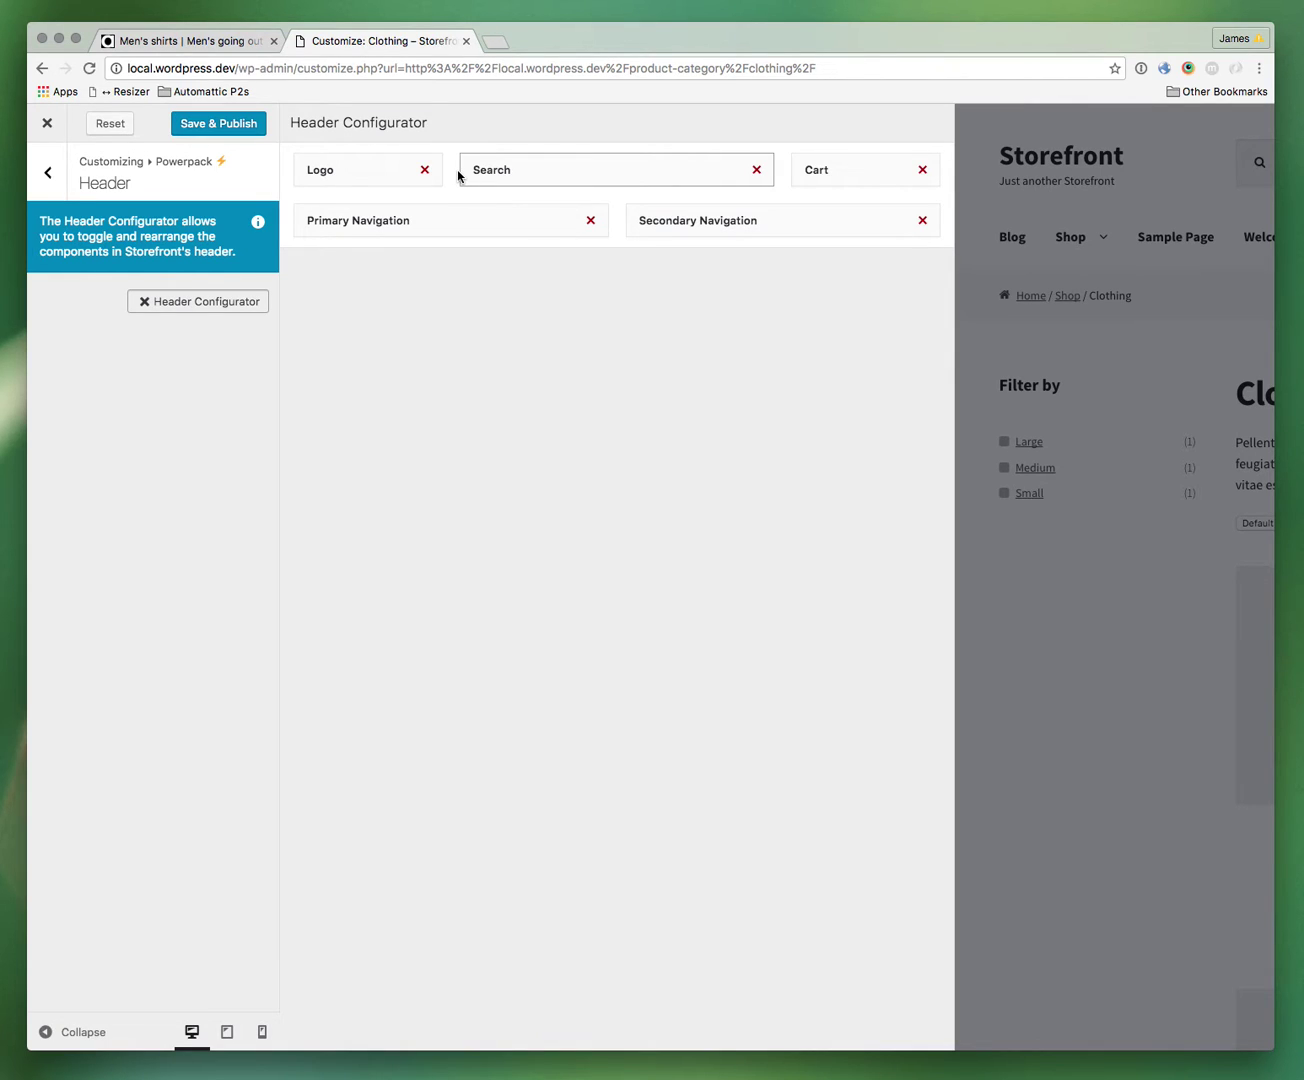
{"action": "left_click_drag", "start_coordinate": [460, 170], "coordinate": [516, 169]}
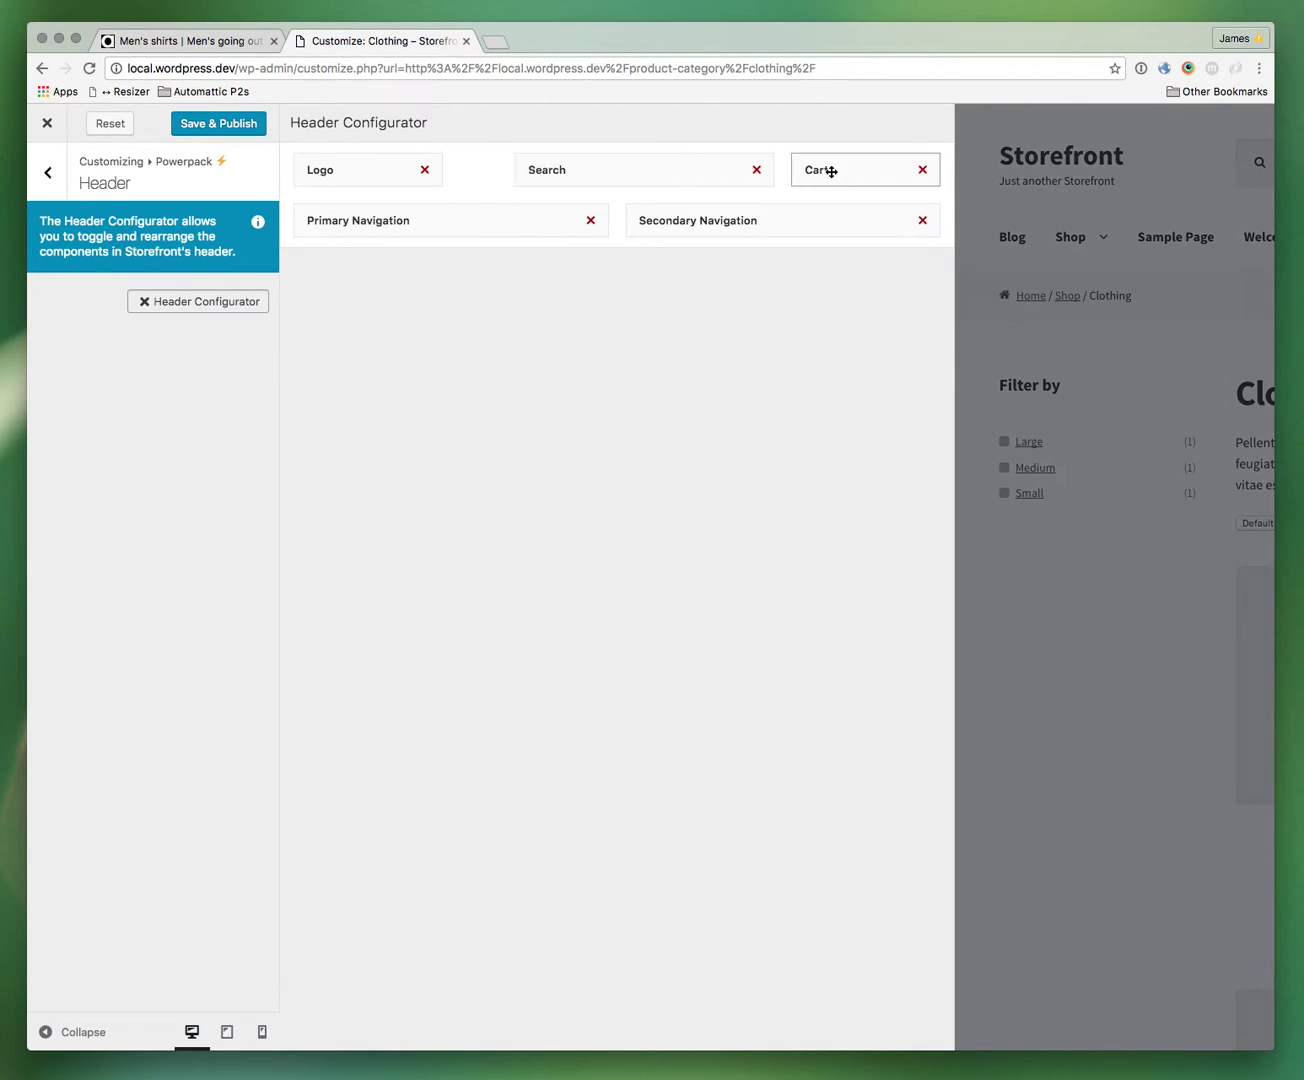
{"action": "left_click_drag", "start_coordinate": [772, 169], "coordinate": [693, 172]}
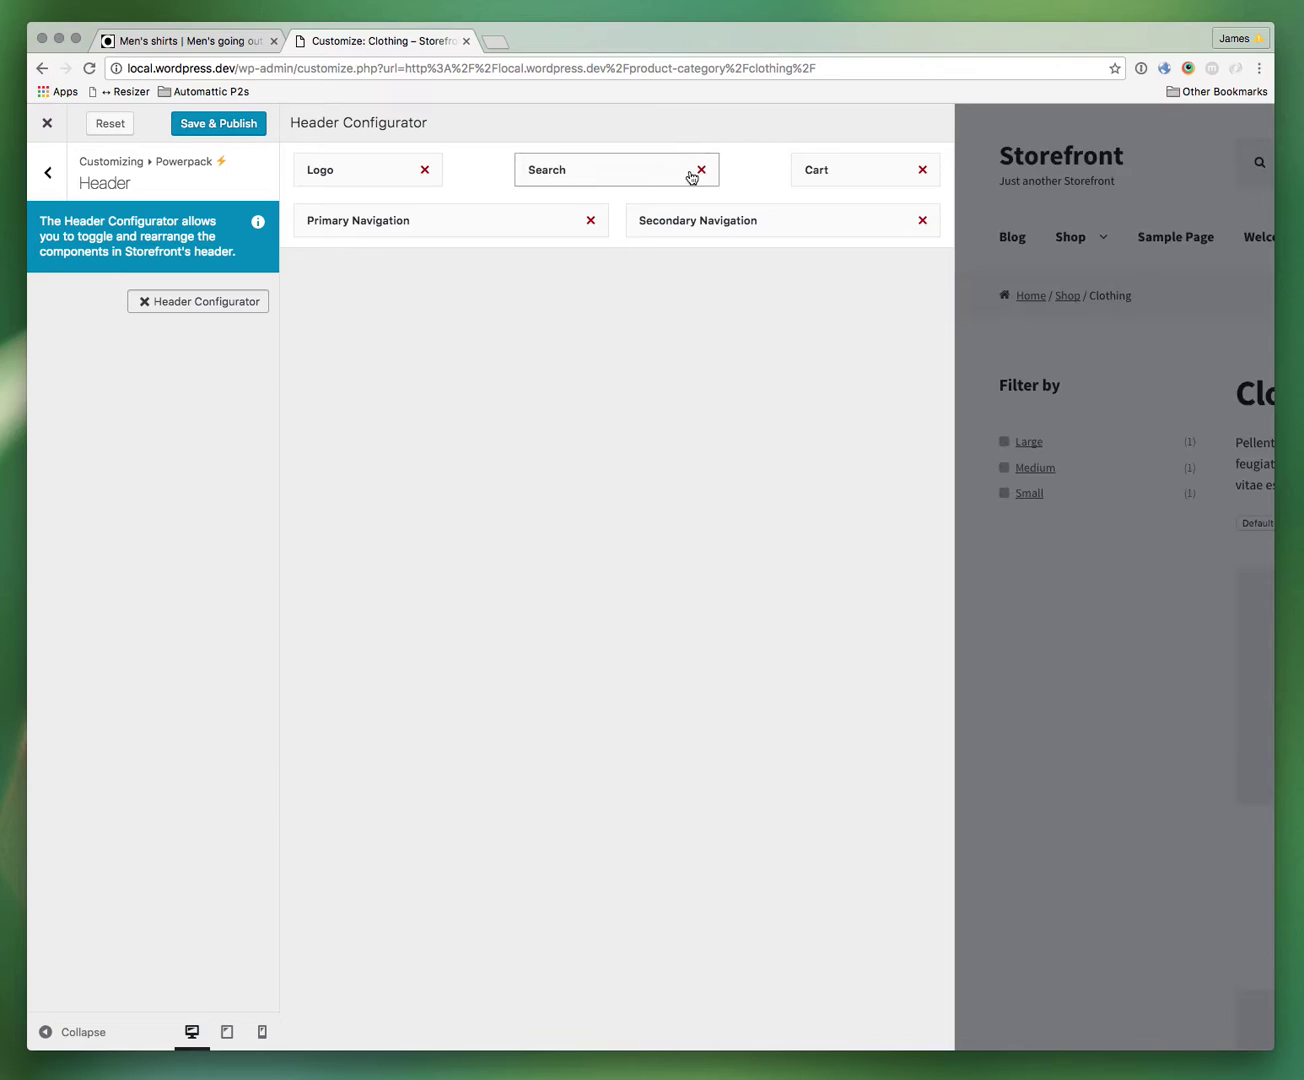
{"action": "left_click_drag", "start_coordinate": [442, 169], "coordinate": [497, 170]}
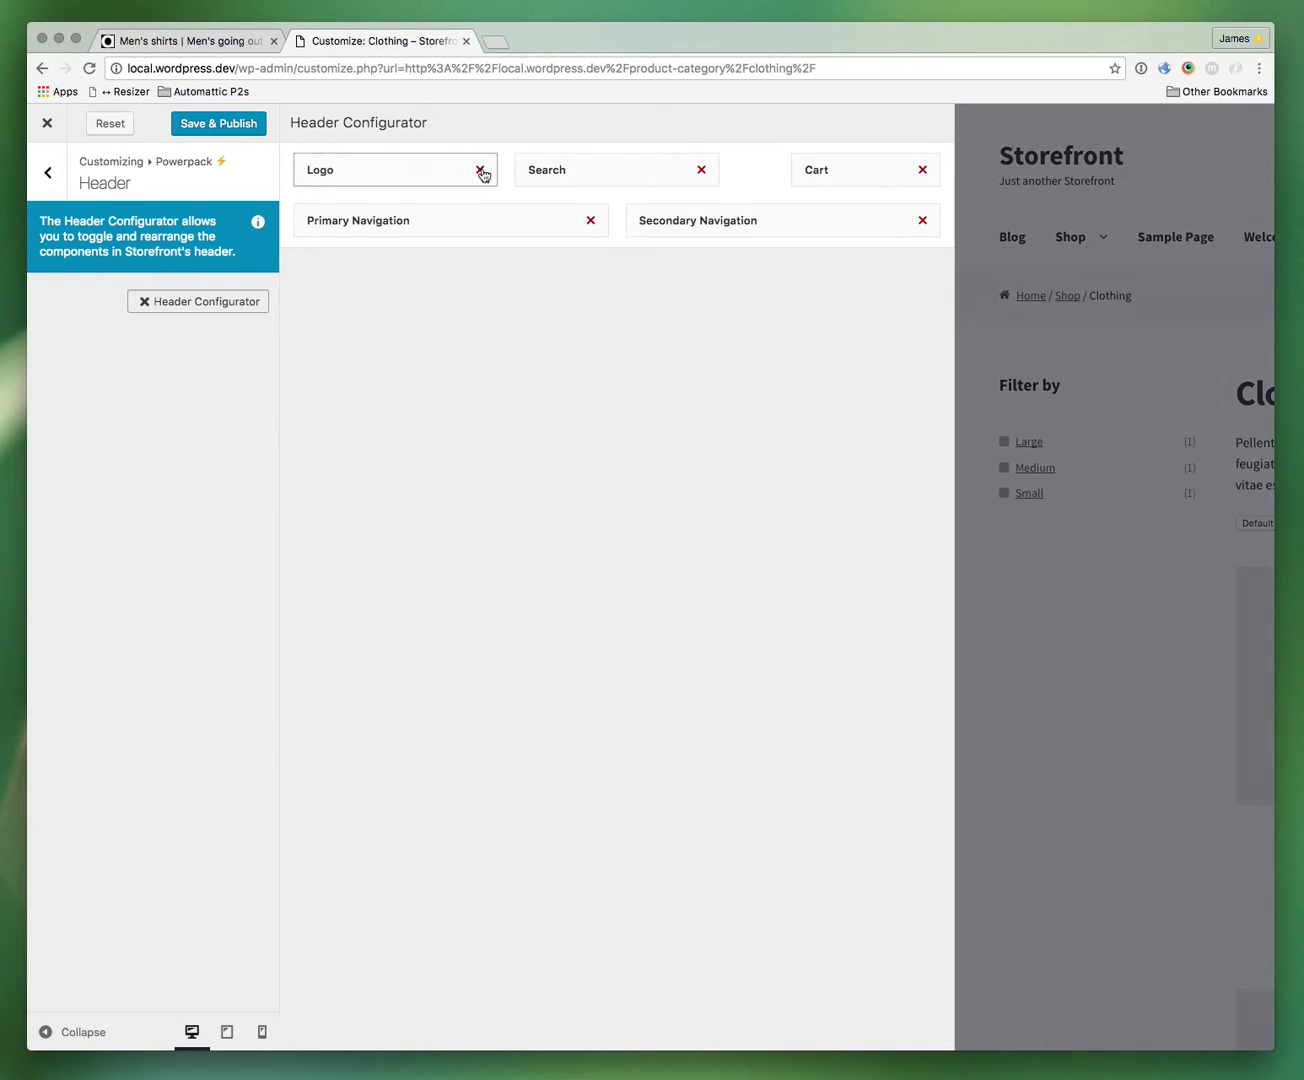
{"action": "left_click_drag", "start_coordinate": [791, 171], "coordinate": [734, 171]}
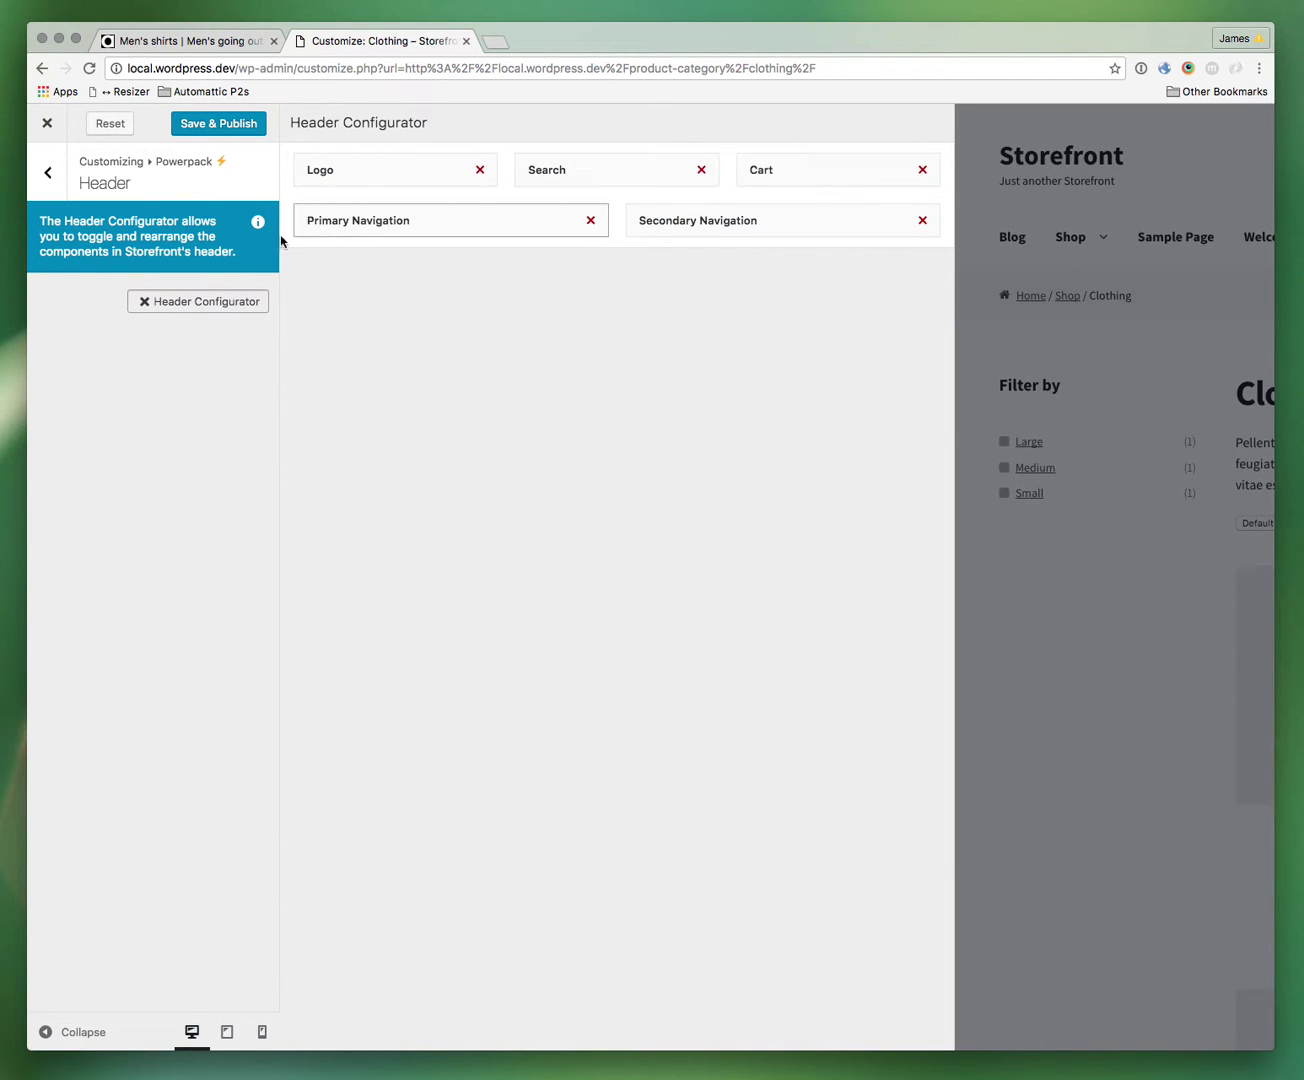
{"action": "left_click", "coordinate": [179, 306]}
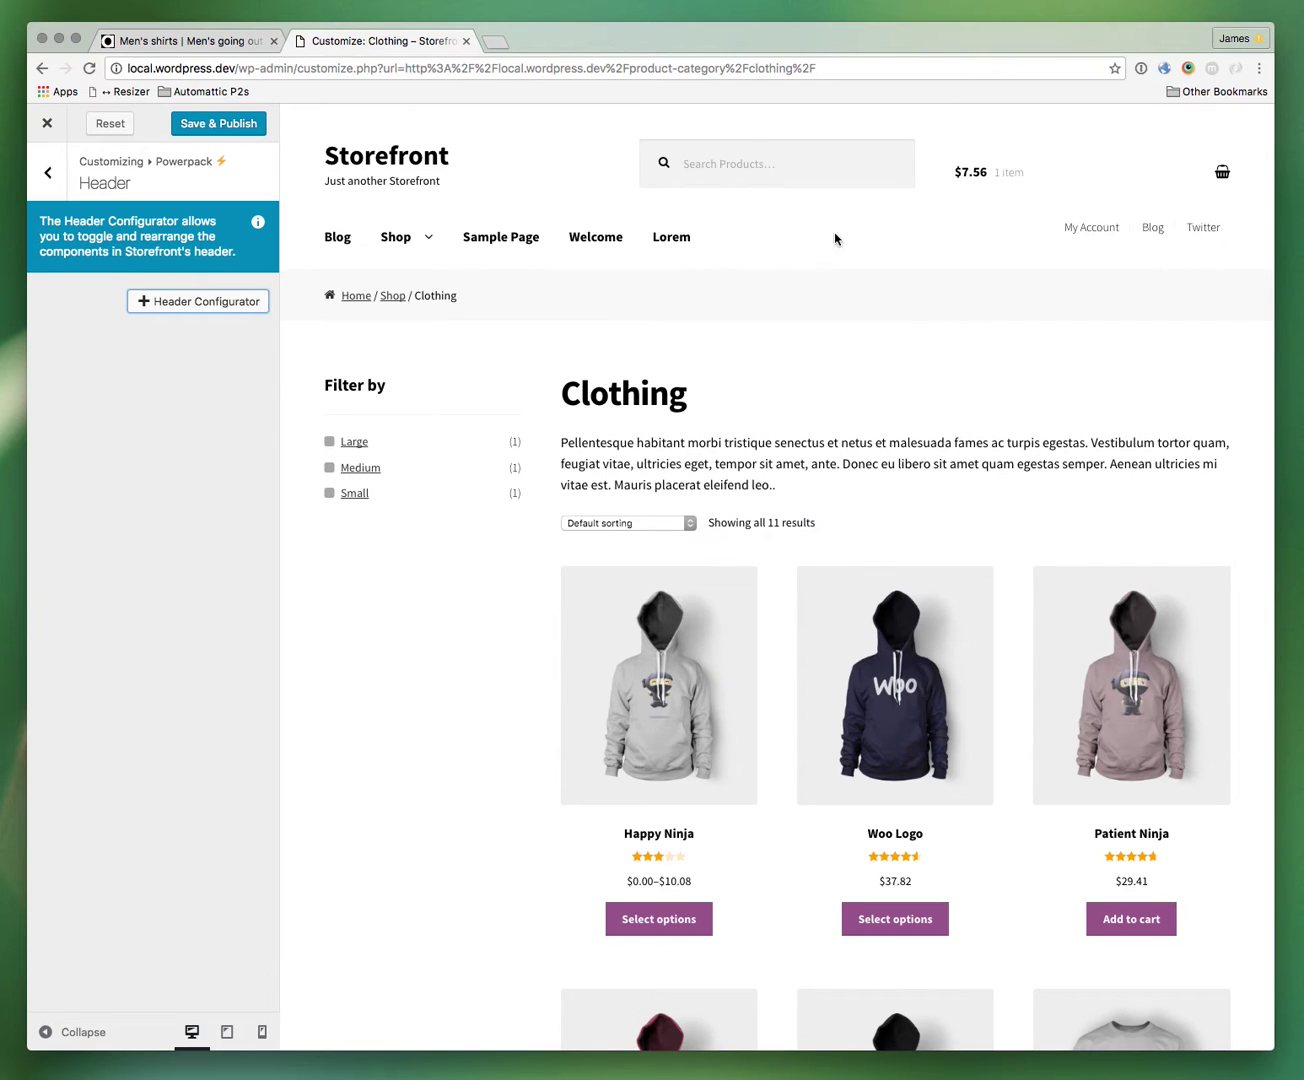
Step: Narrow the Cart component from its Search side to leave a gap between them, and return to the header preview
{"action": "left_click", "coordinate": [205, 306]}
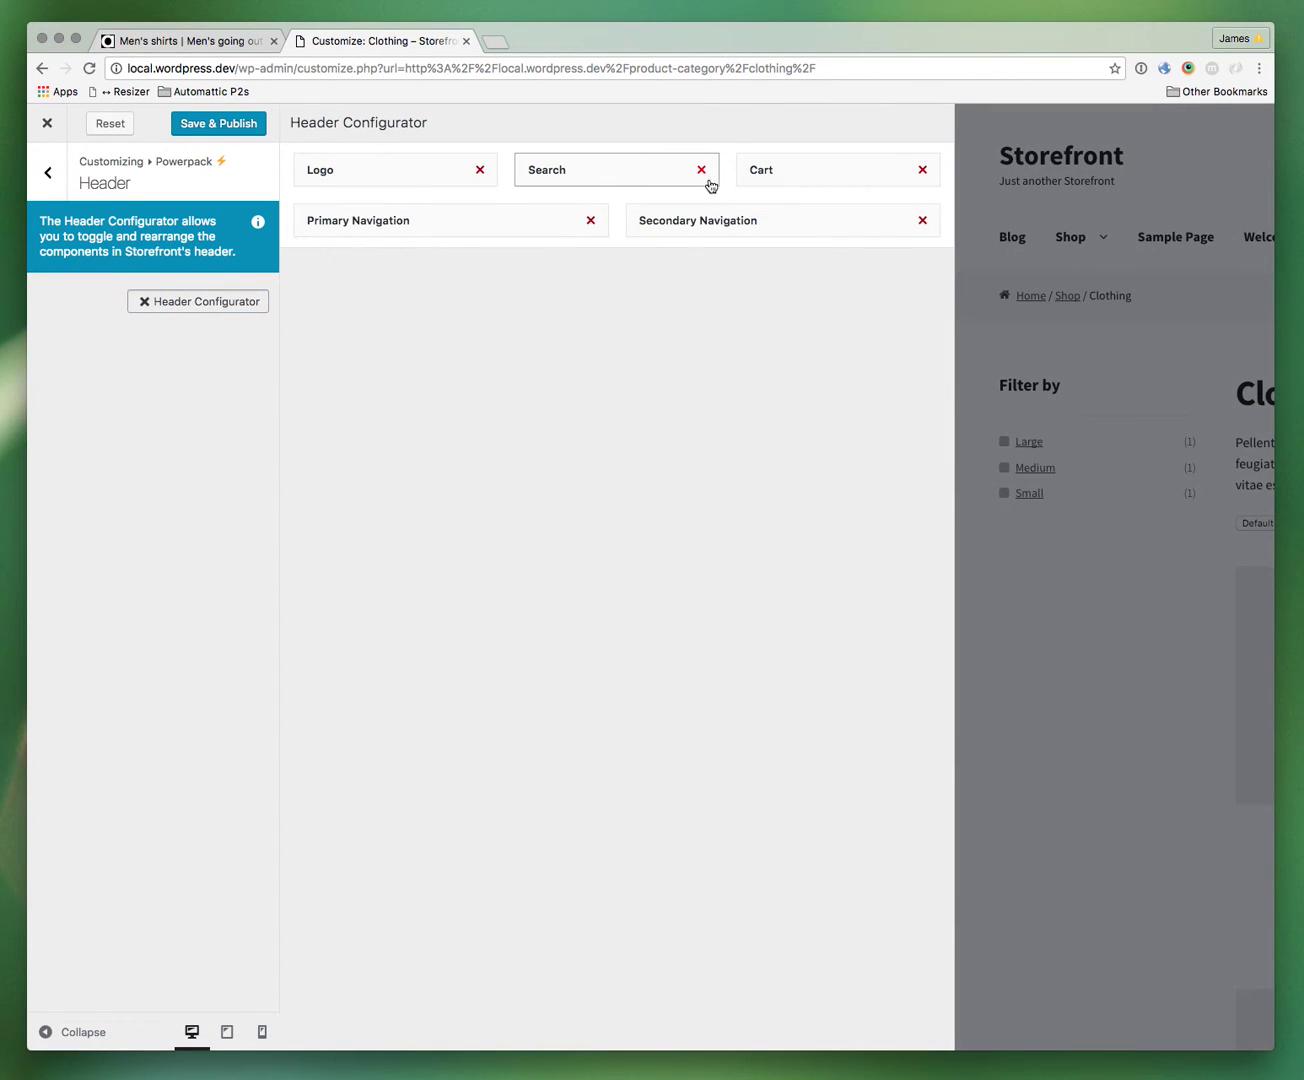
{"action": "left_click_drag", "start_coordinate": [737, 172], "coordinate": [792, 171]}
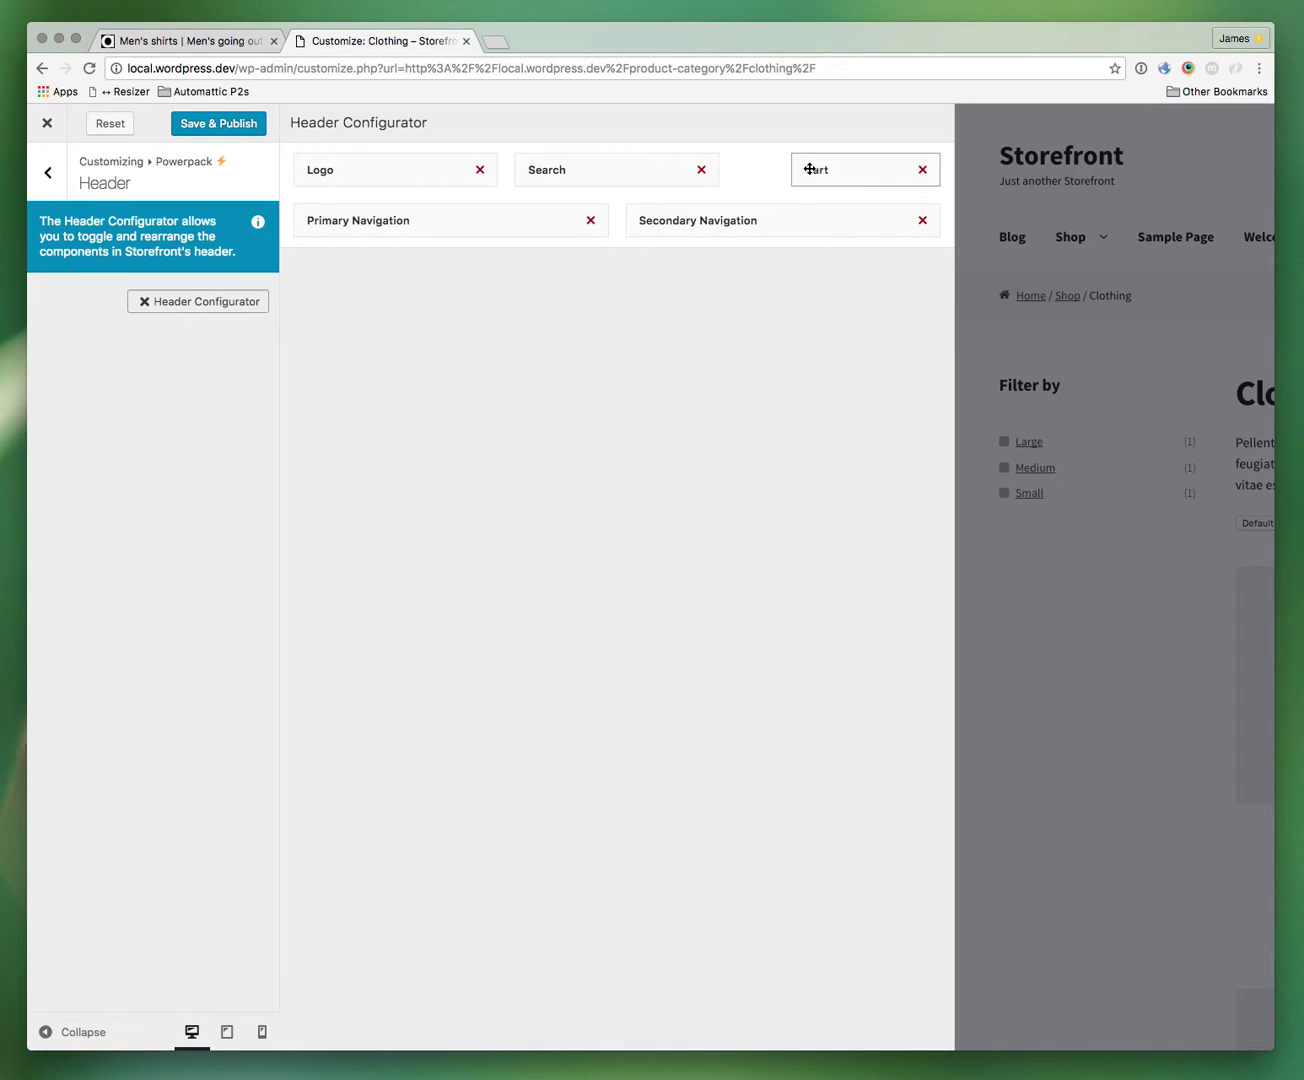
{"action": "left_click", "coordinate": [221, 308]}
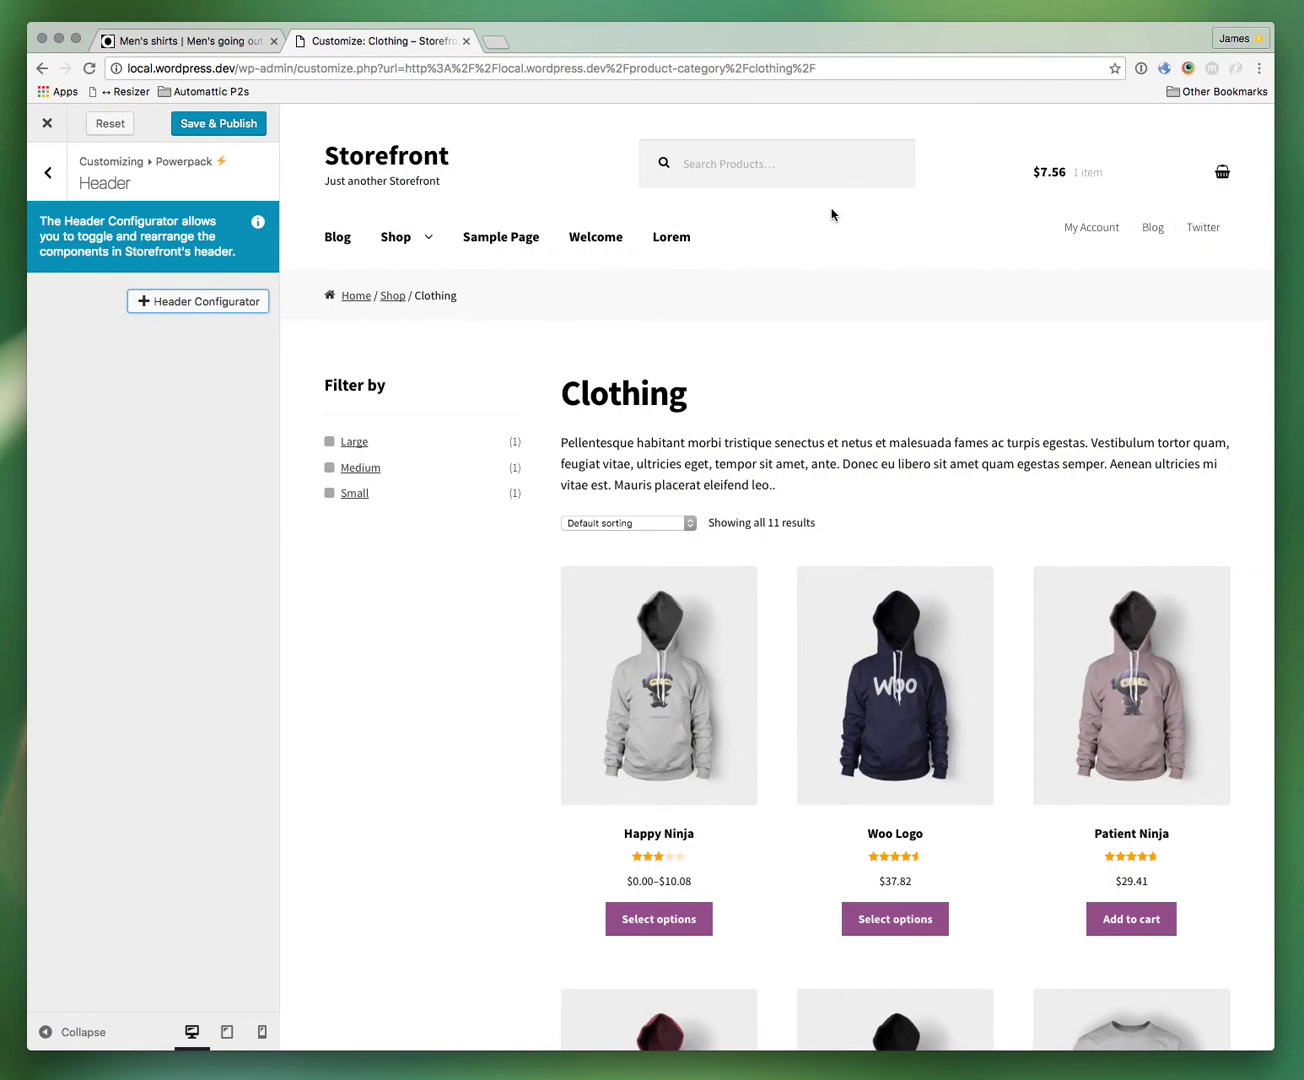
Step: Check the ASOS page's styling and add a Powerpack Designer style for the page's Body element
{"action": "left_click", "coordinate": [47, 172]}
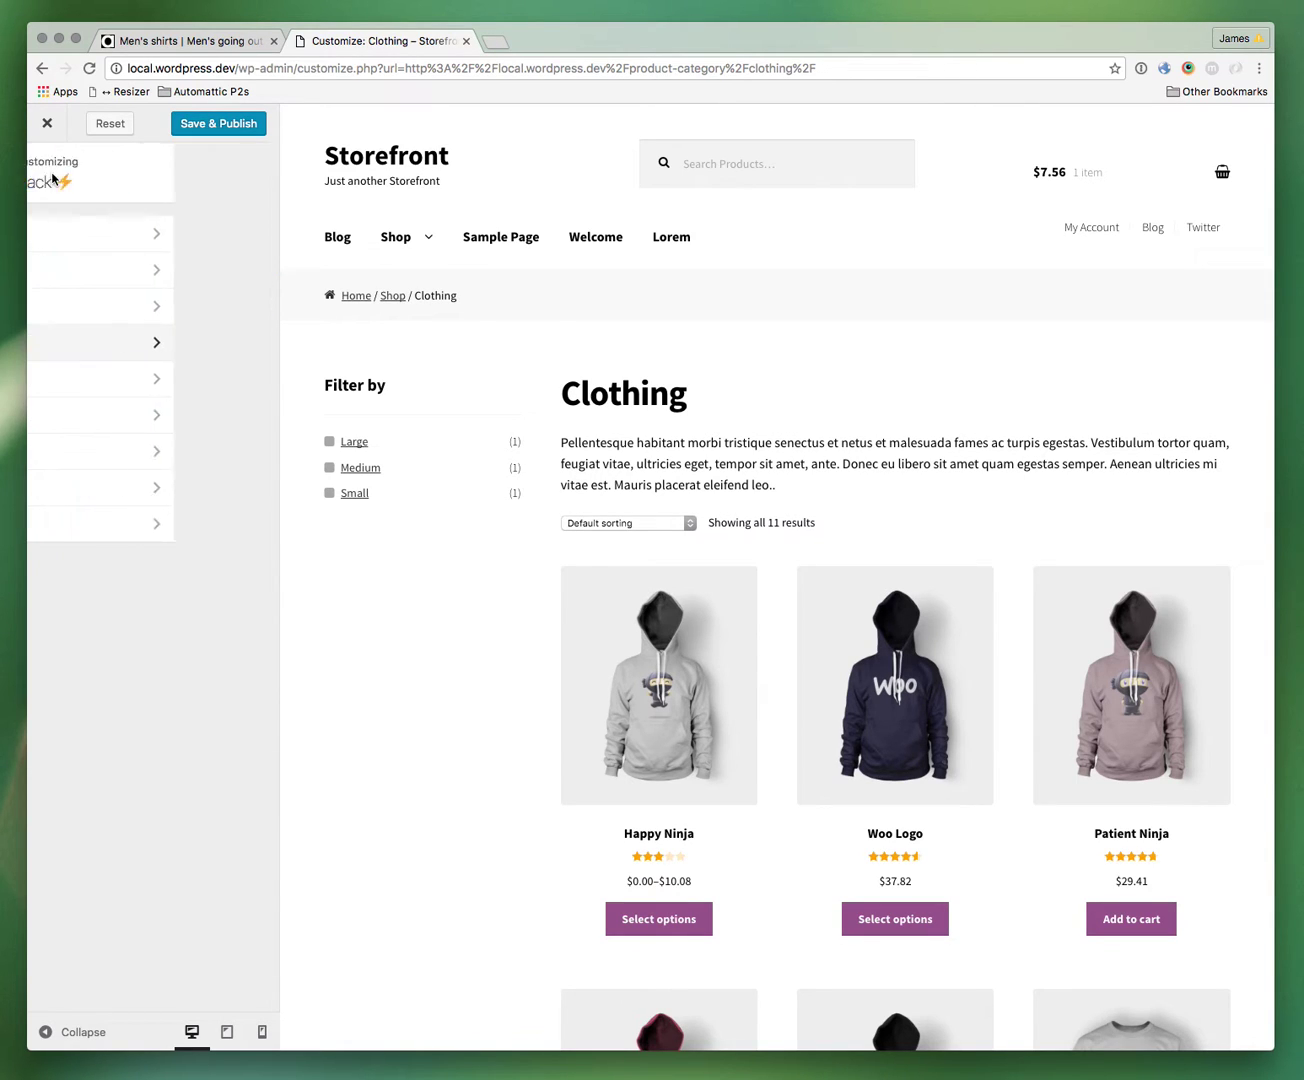
{"action": "left_click", "coordinate": [184, 44]}
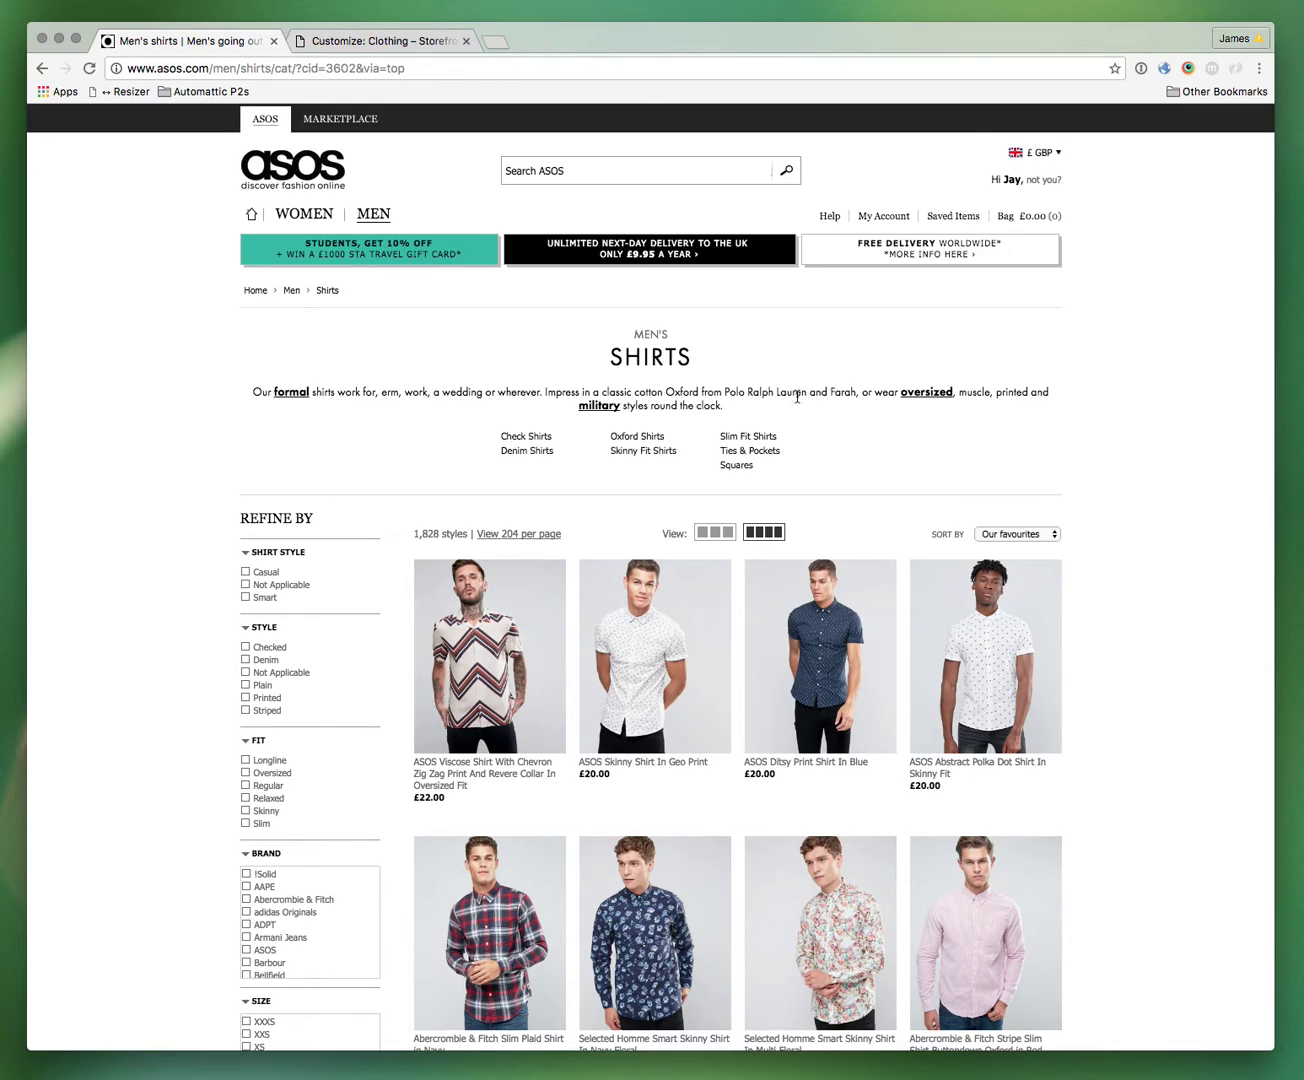
{"action": "left_click", "coordinate": [371, 40]}
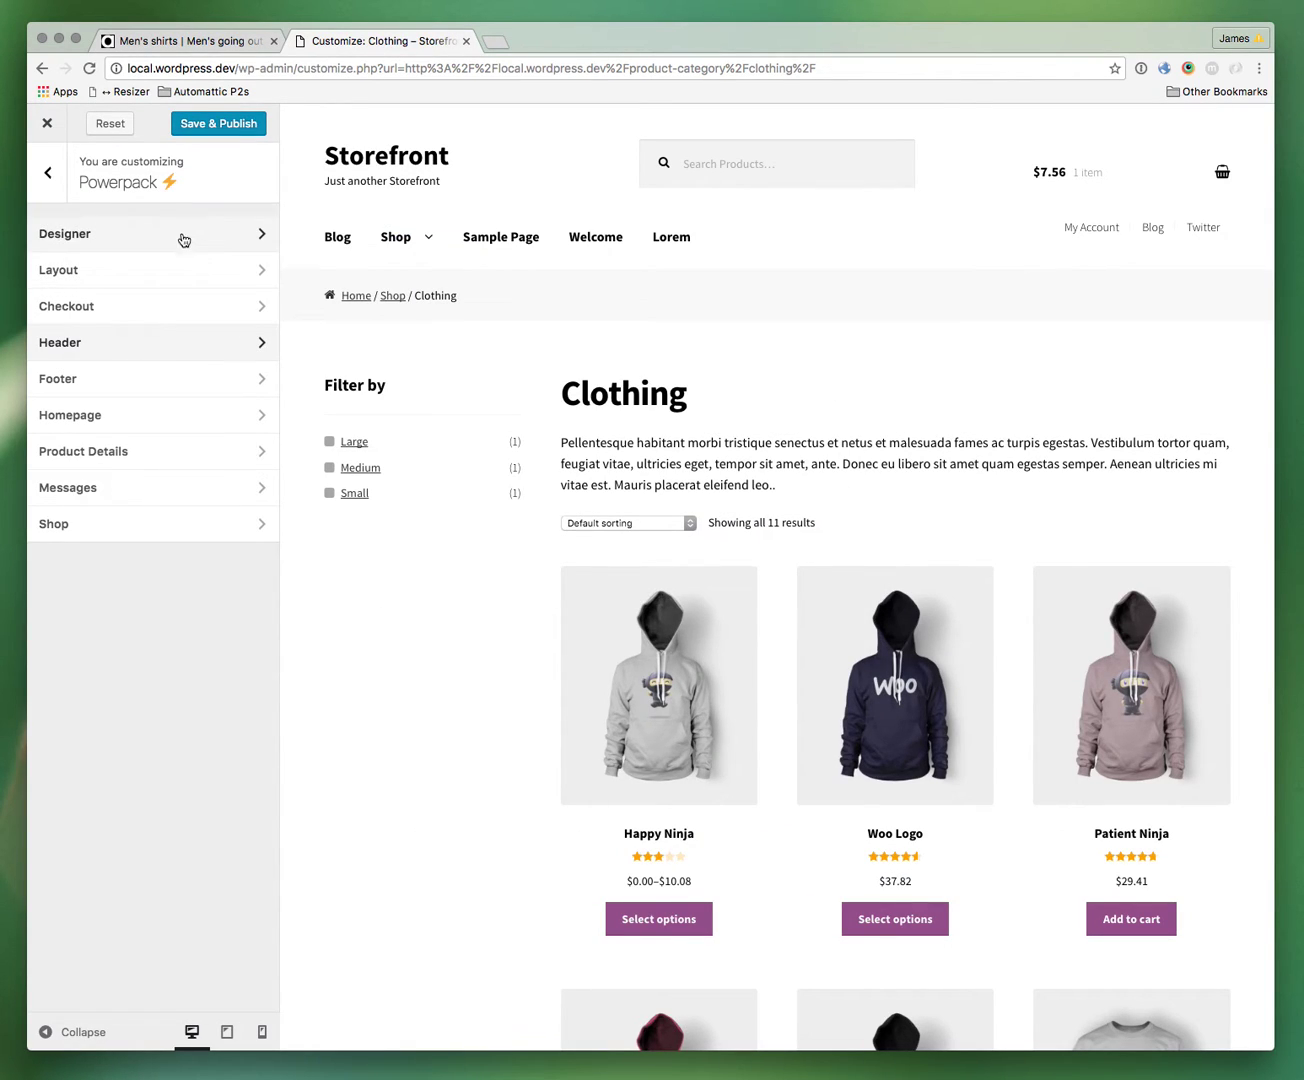
{"action": "left_click", "coordinate": [142, 236]}
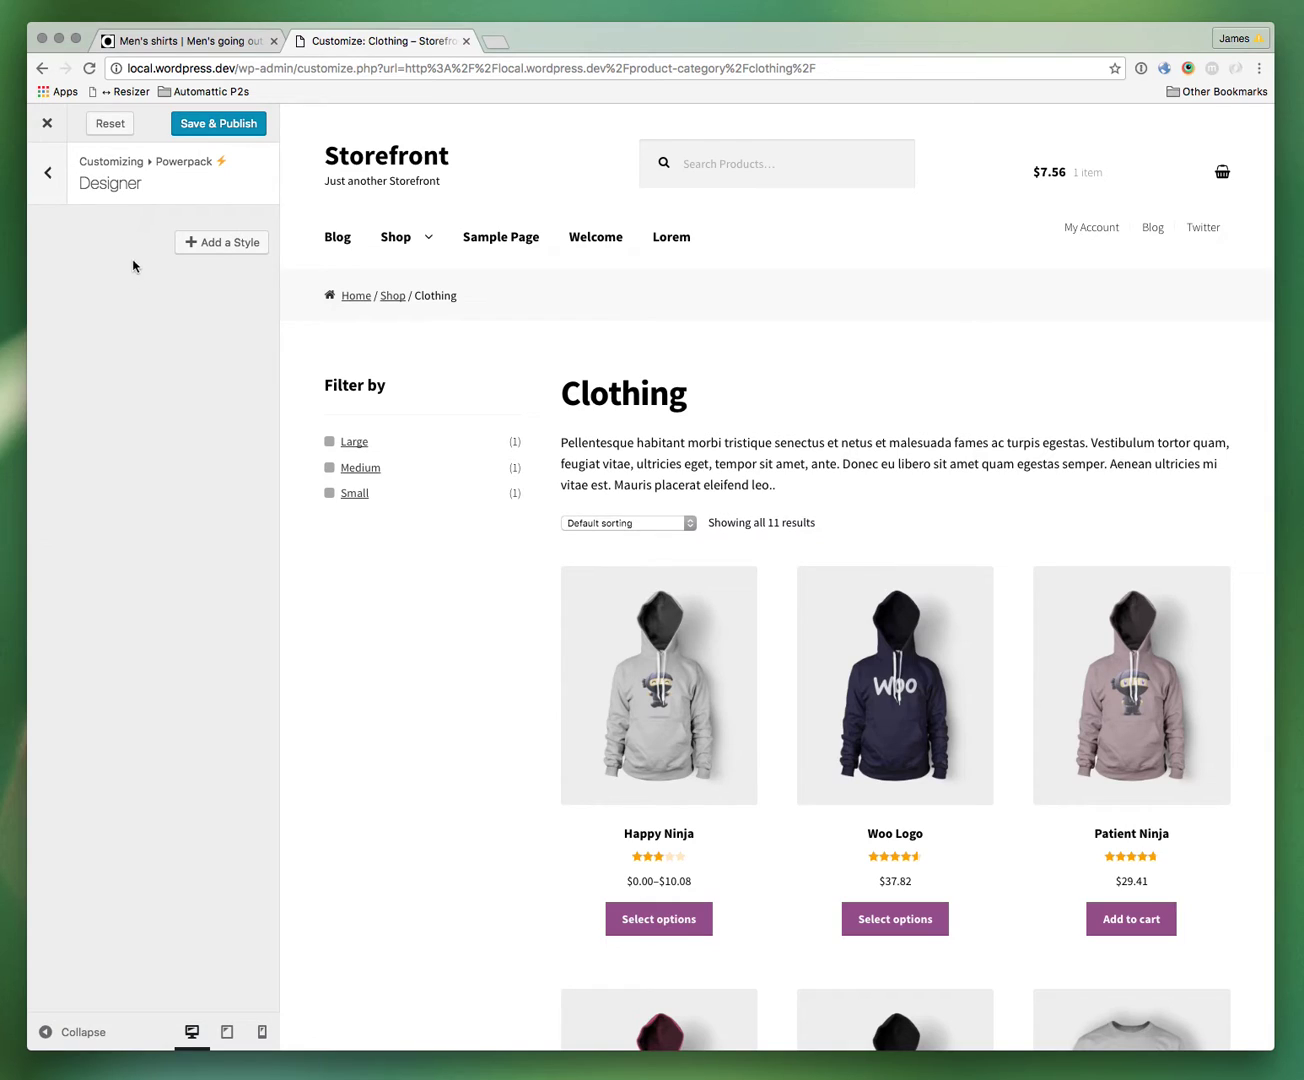
{"action": "left_click", "coordinate": [222, 243]}
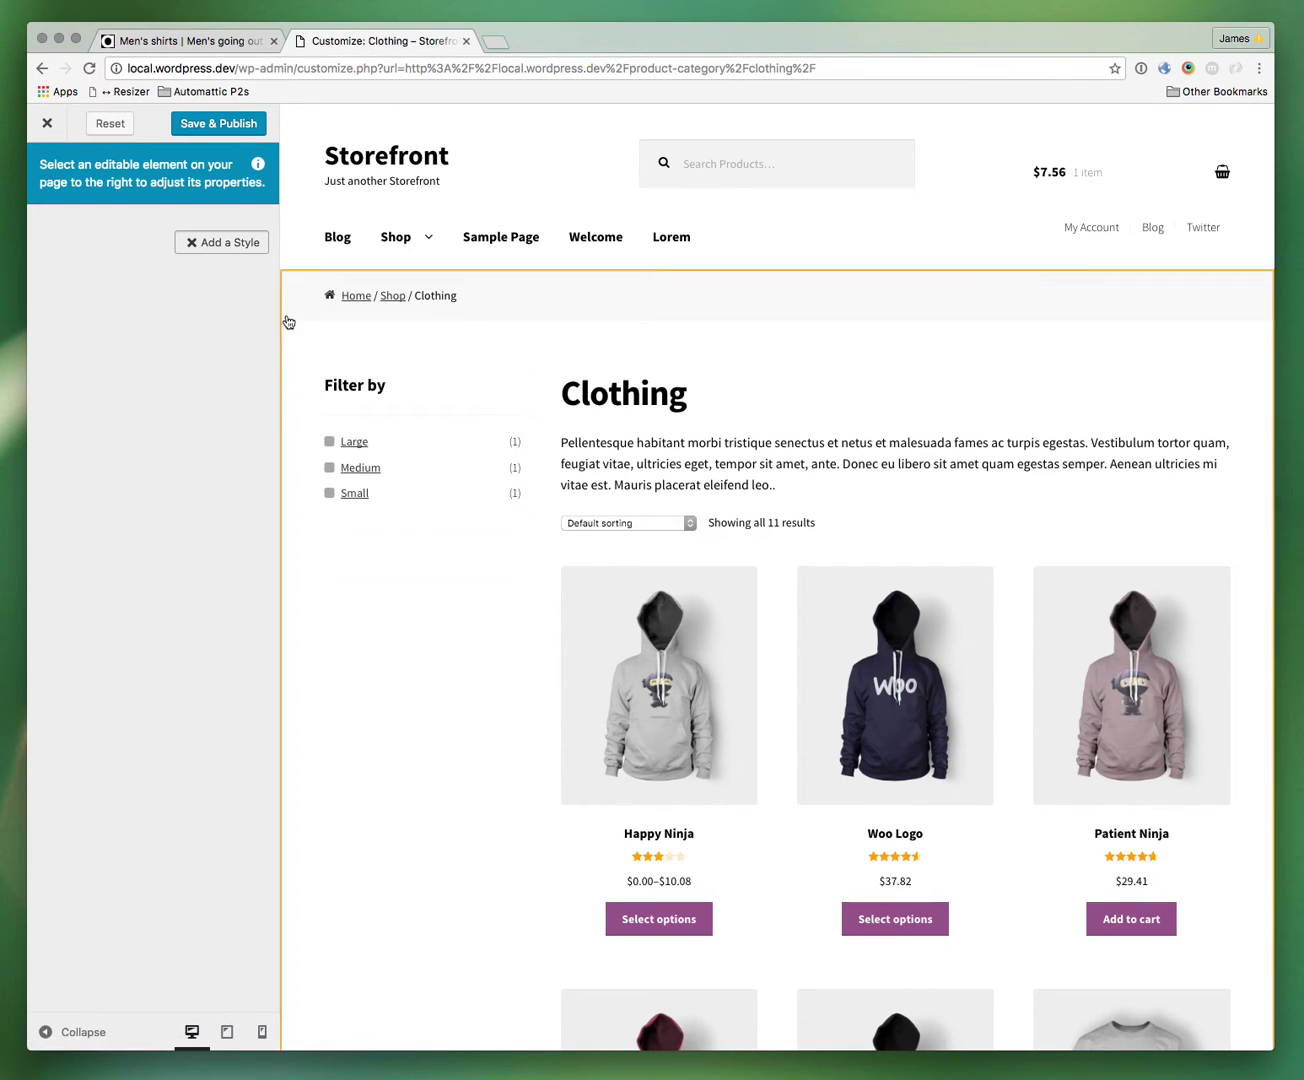
{"action": "left_click", "coordinate": [1240, 398]}
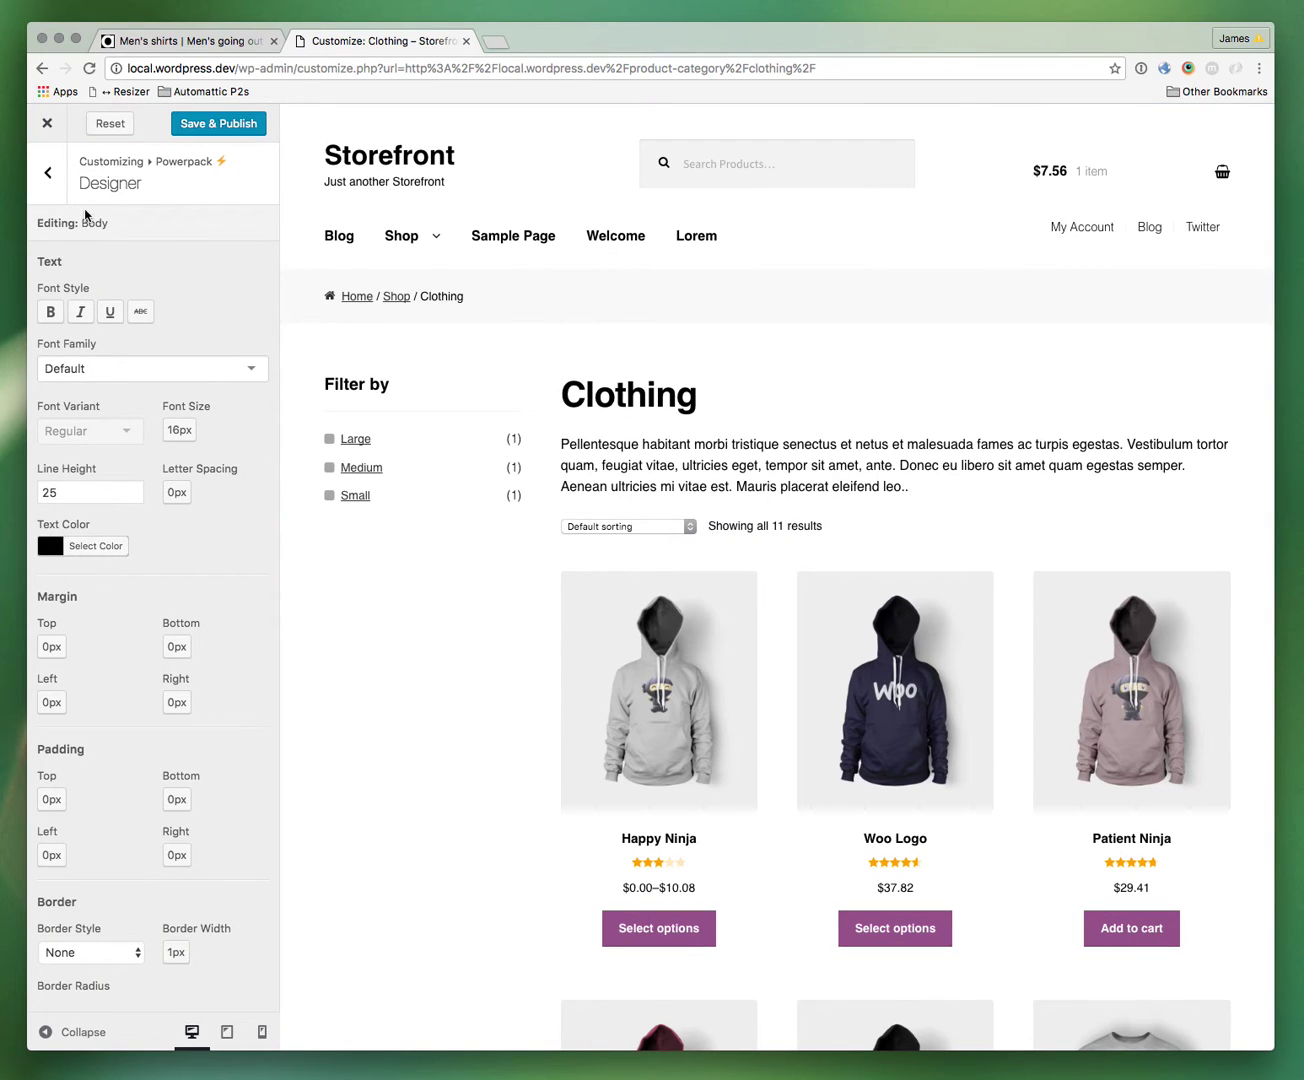
Step: Set the Body element's font family to Open Sans
{"action": "left_click", "coordinate": [110, 370]}
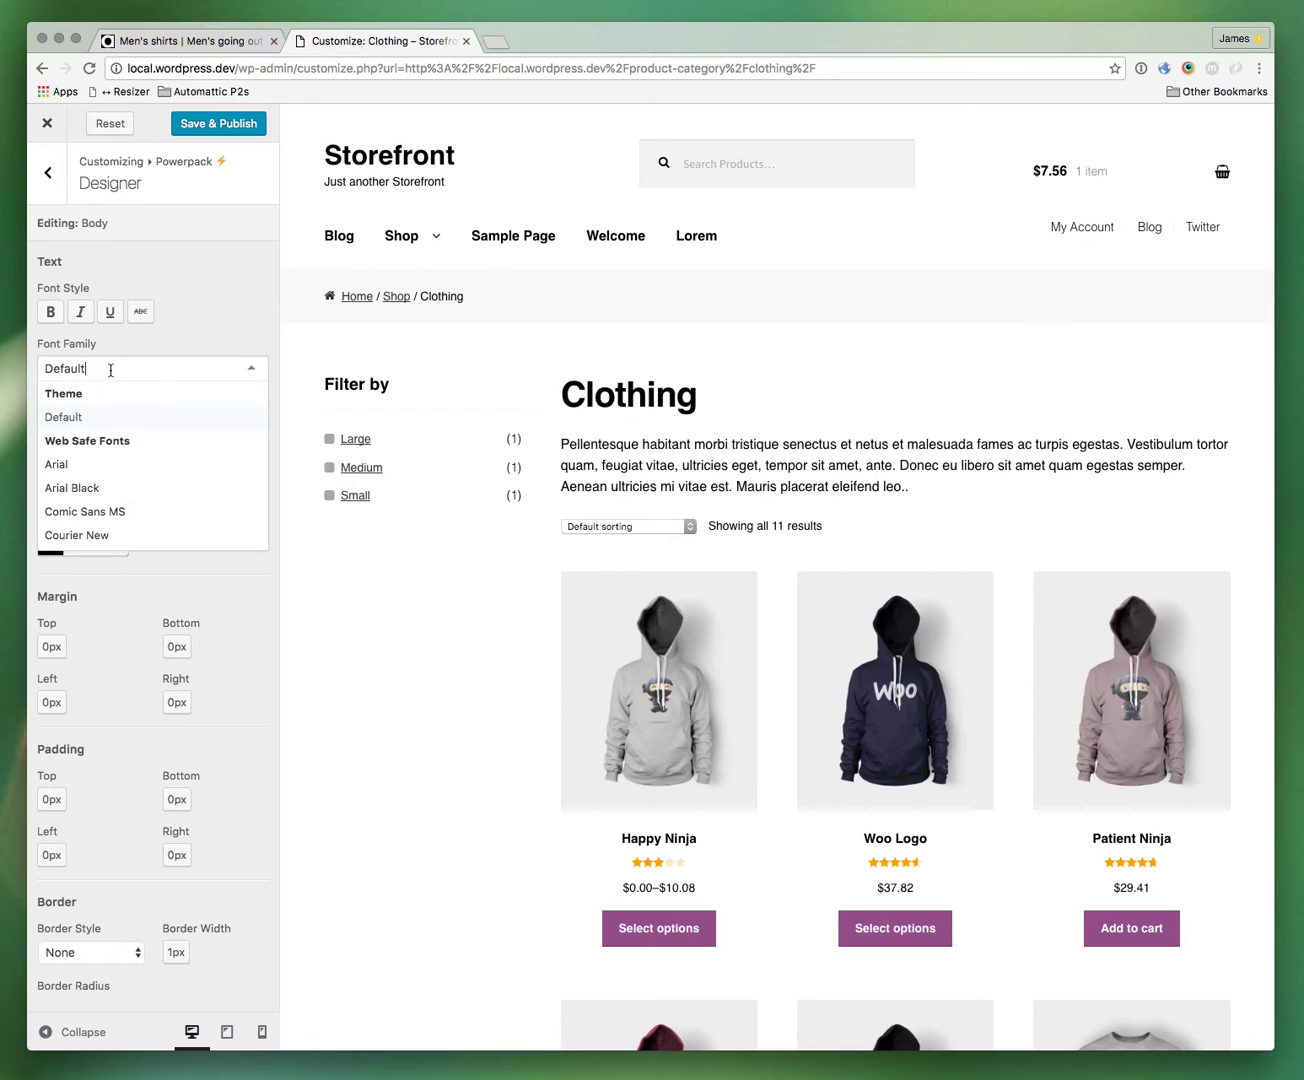
{"action": "scroll", "coordinate": [112, 545], "scroll_direction": "down", "scroll_amount": 20}
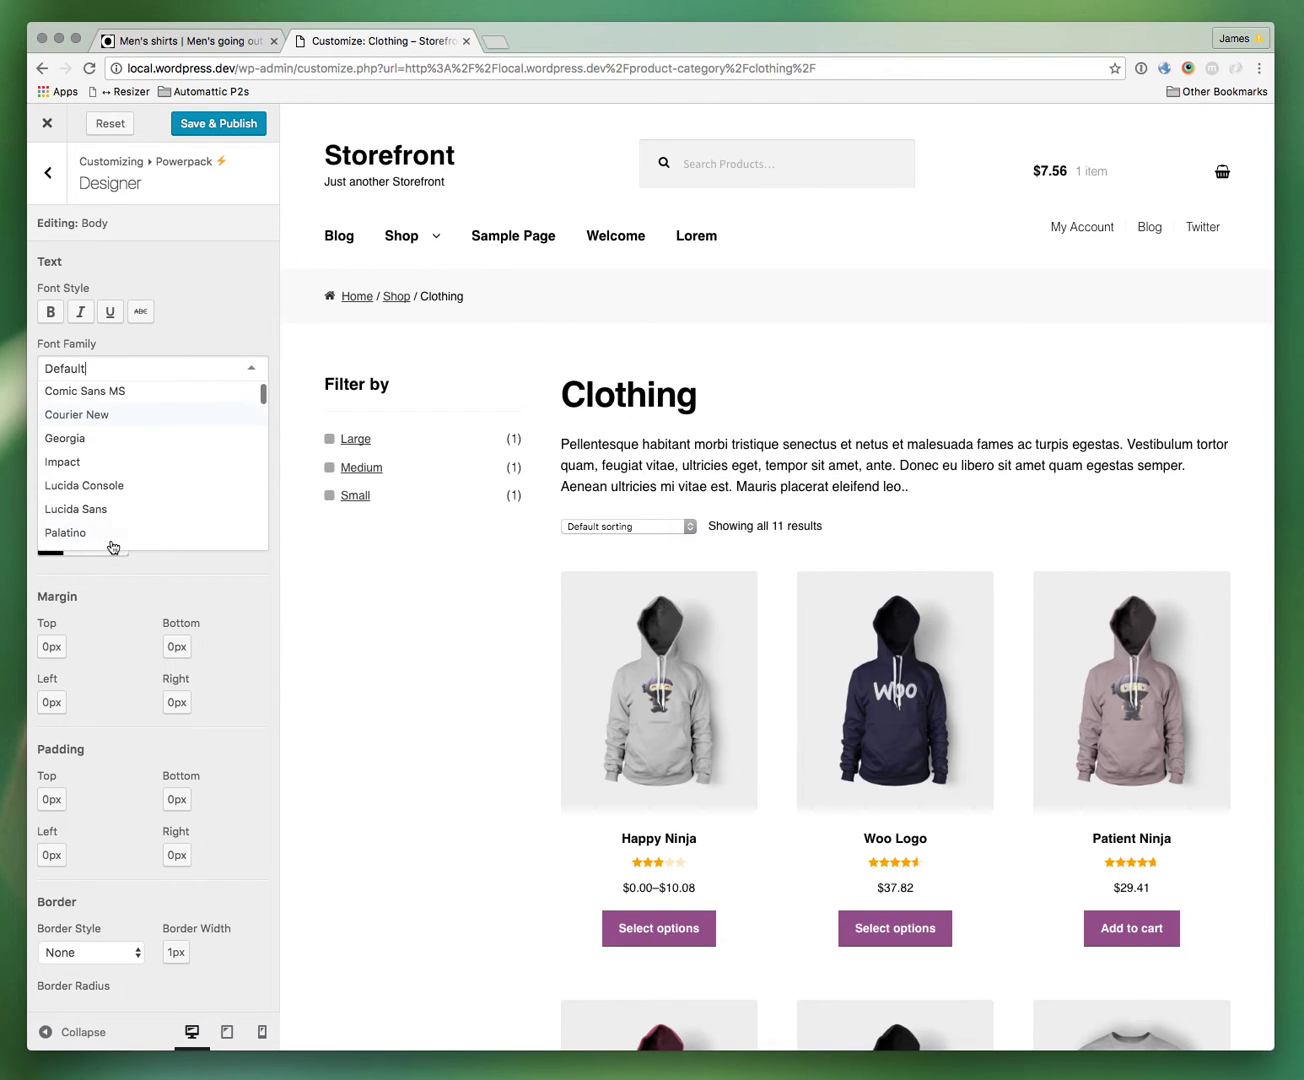
{"action": "scroll", "coordinate": [112, 545], "scroll_direction": "down", "scroll_amount": 20}
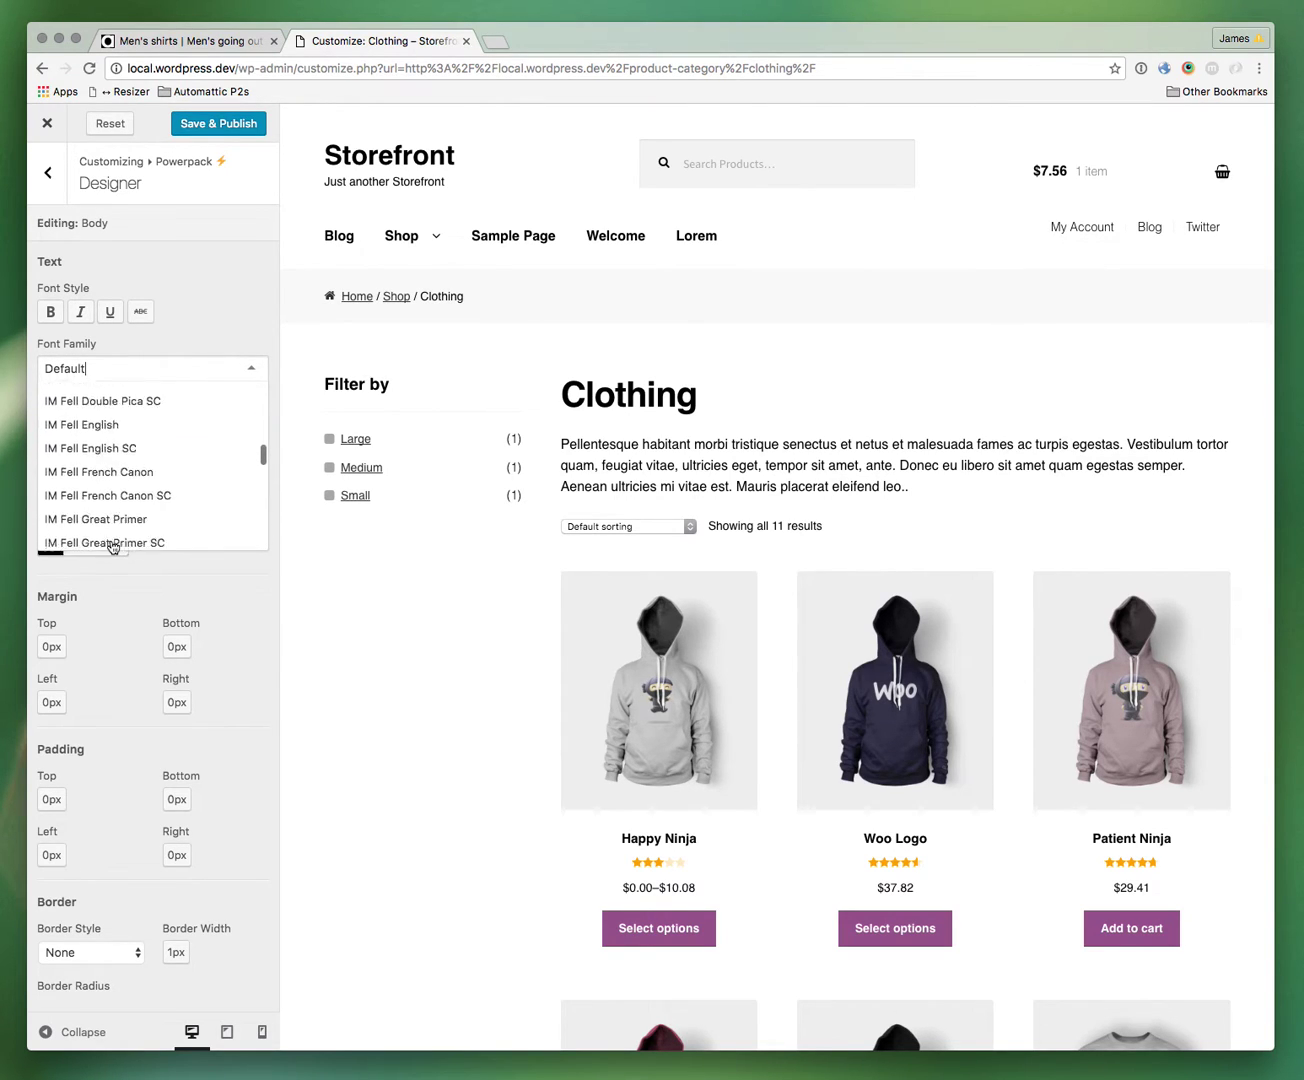
{"action": "scroll", "coordinate": [112, 547], "scroll_direction": "down", "scroll_amount": 15}
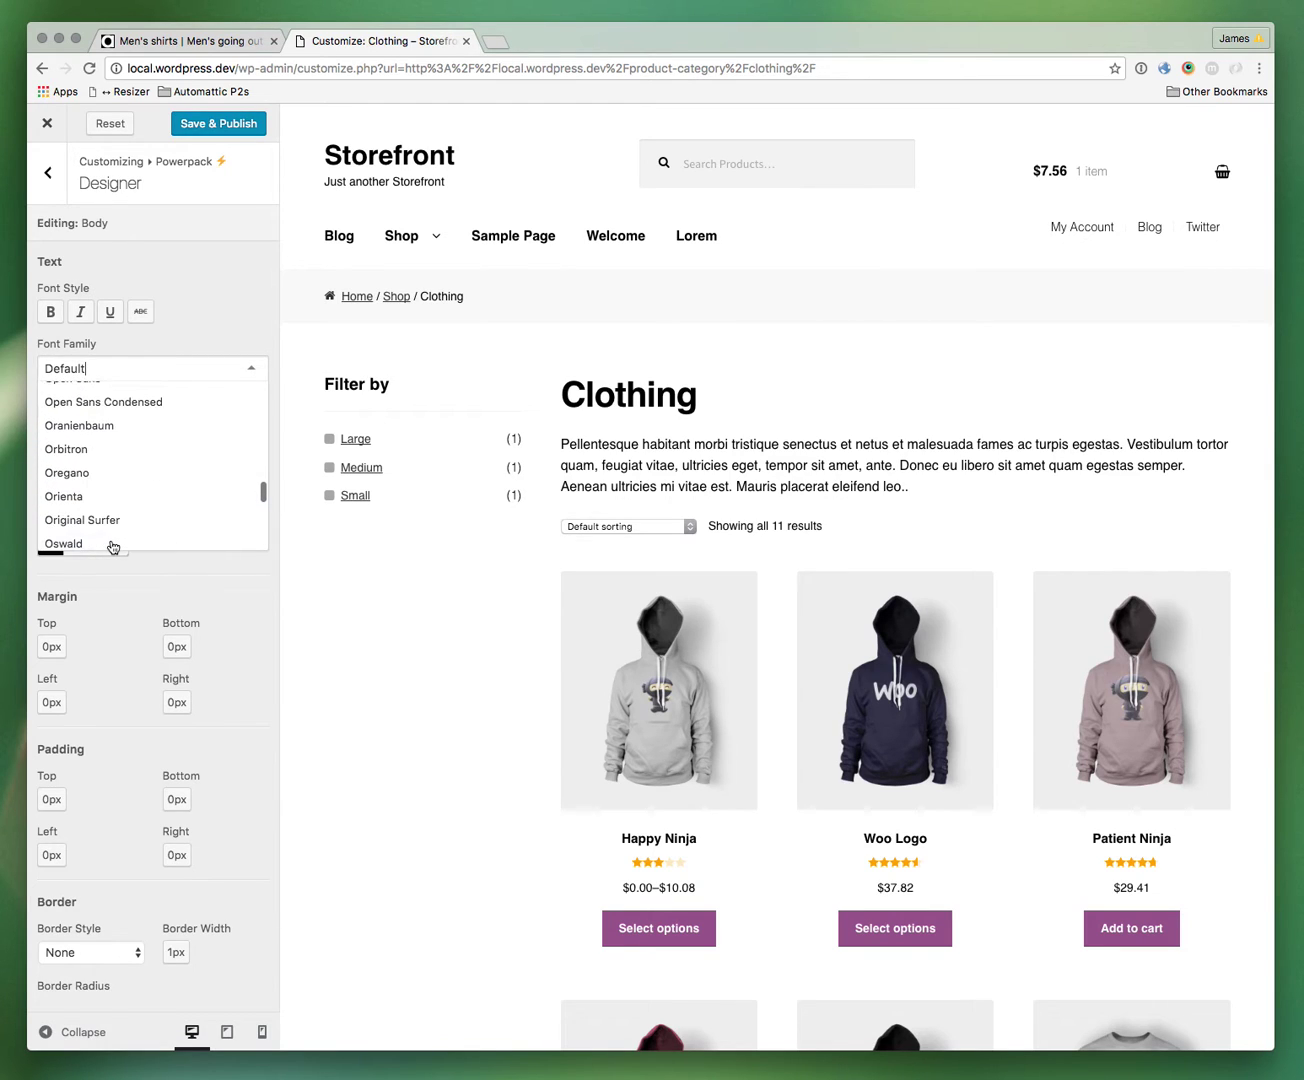
{"action": "scroll", "coordinate": [110, 430], "scroll_direction": "up", "scroll_amount": 2}
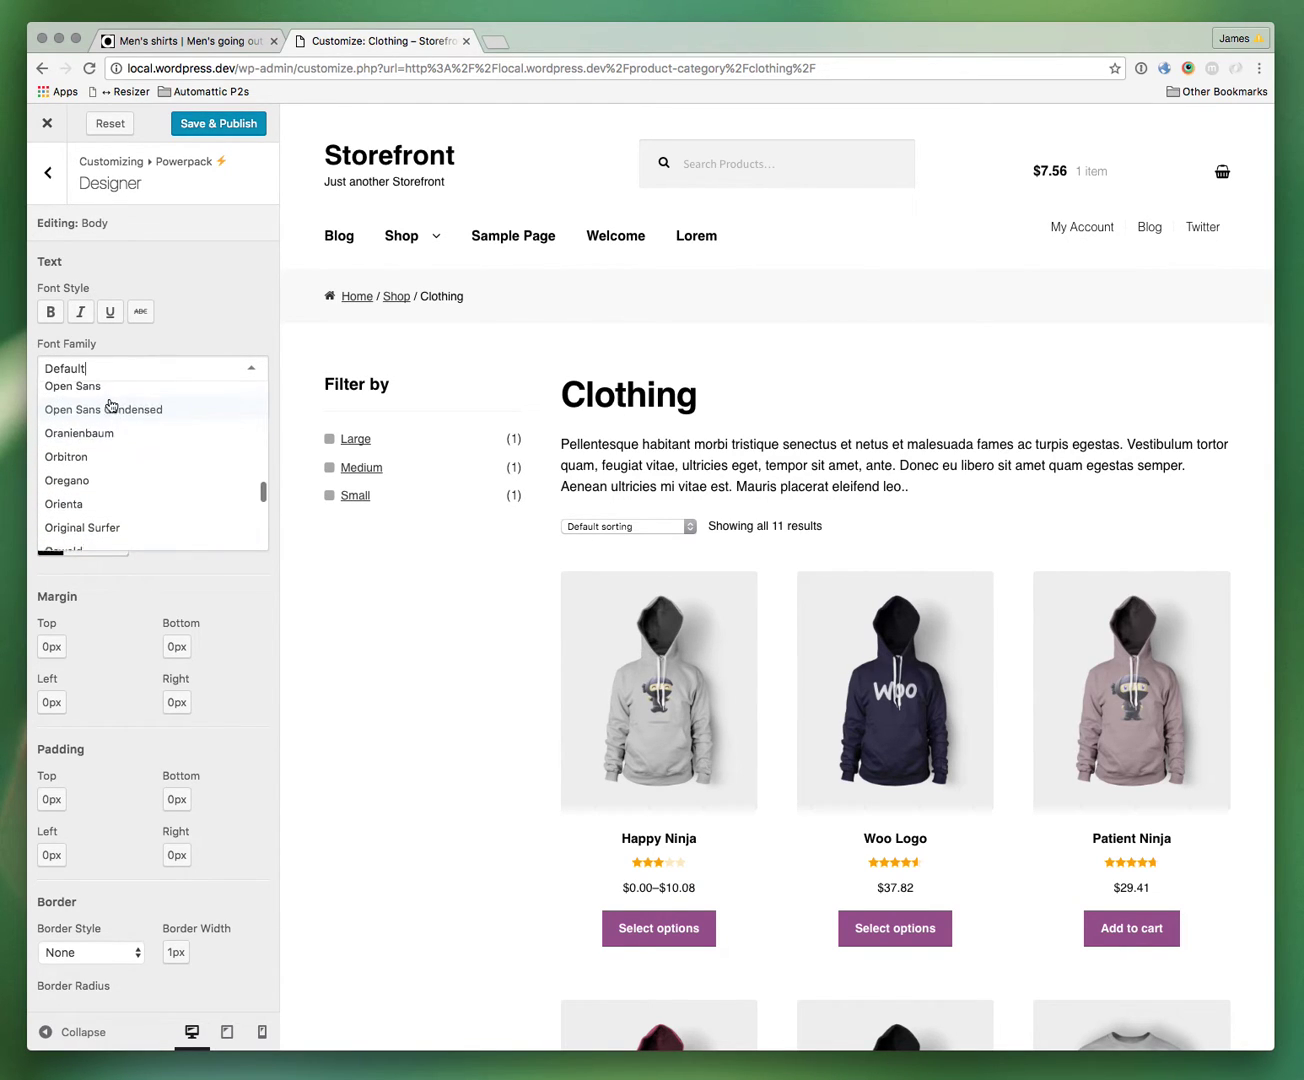
{"action": "left_click", "coordinate": [89, 413]}
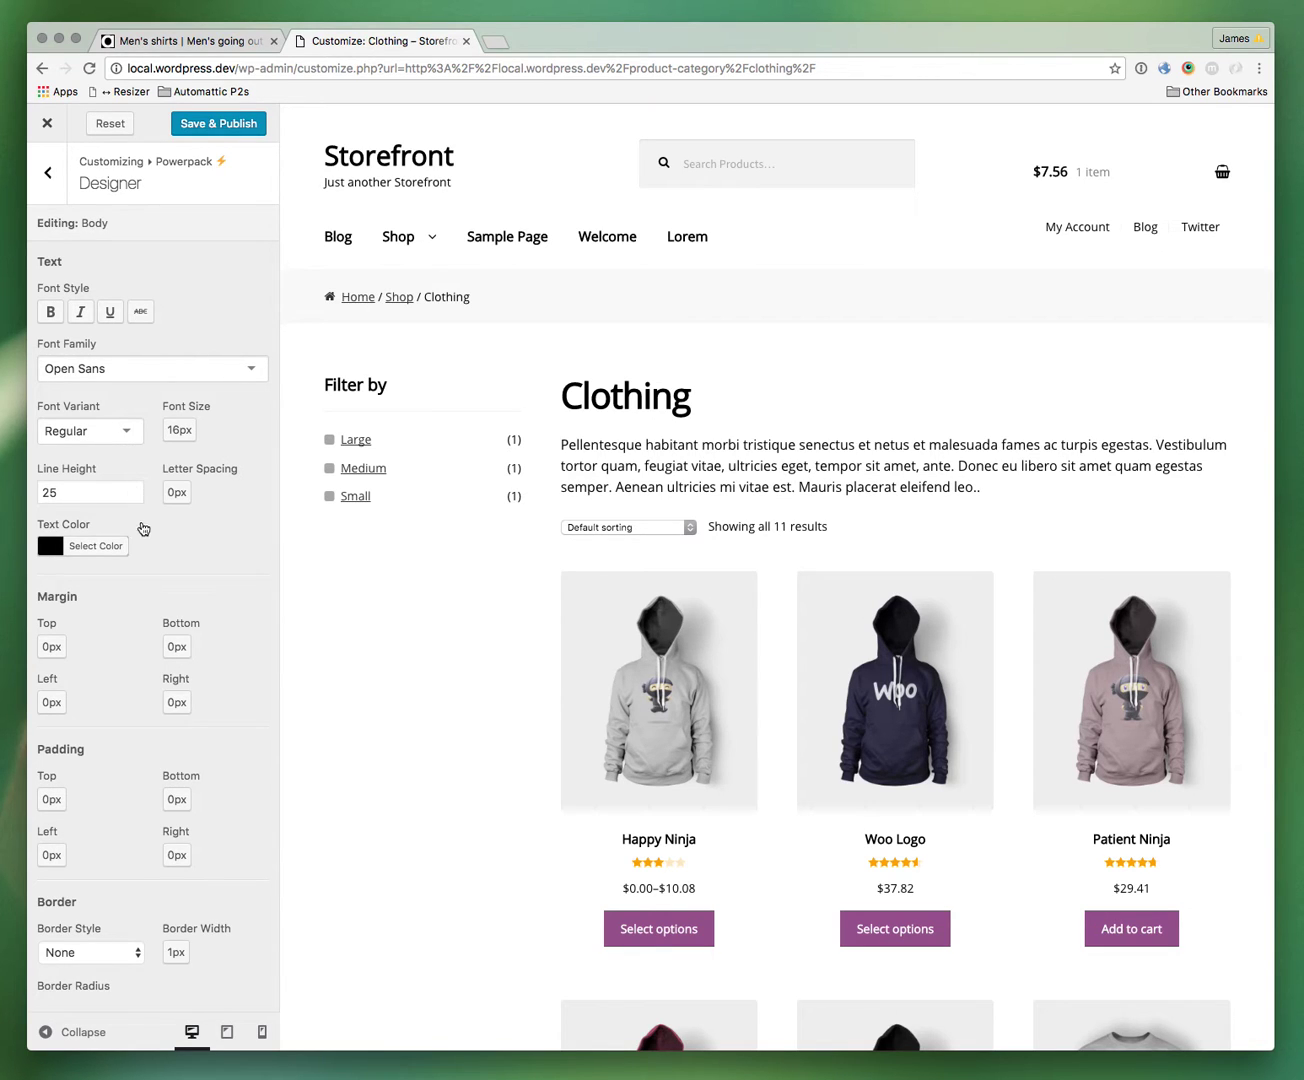
Step: Examine the ASOS page's typography and colors against the Body style's text color, margin, padding, border and background options
{"action": "scroll", "coordinate": [143, 529], "scroll_direction": "down", "scroll_amount": 4}
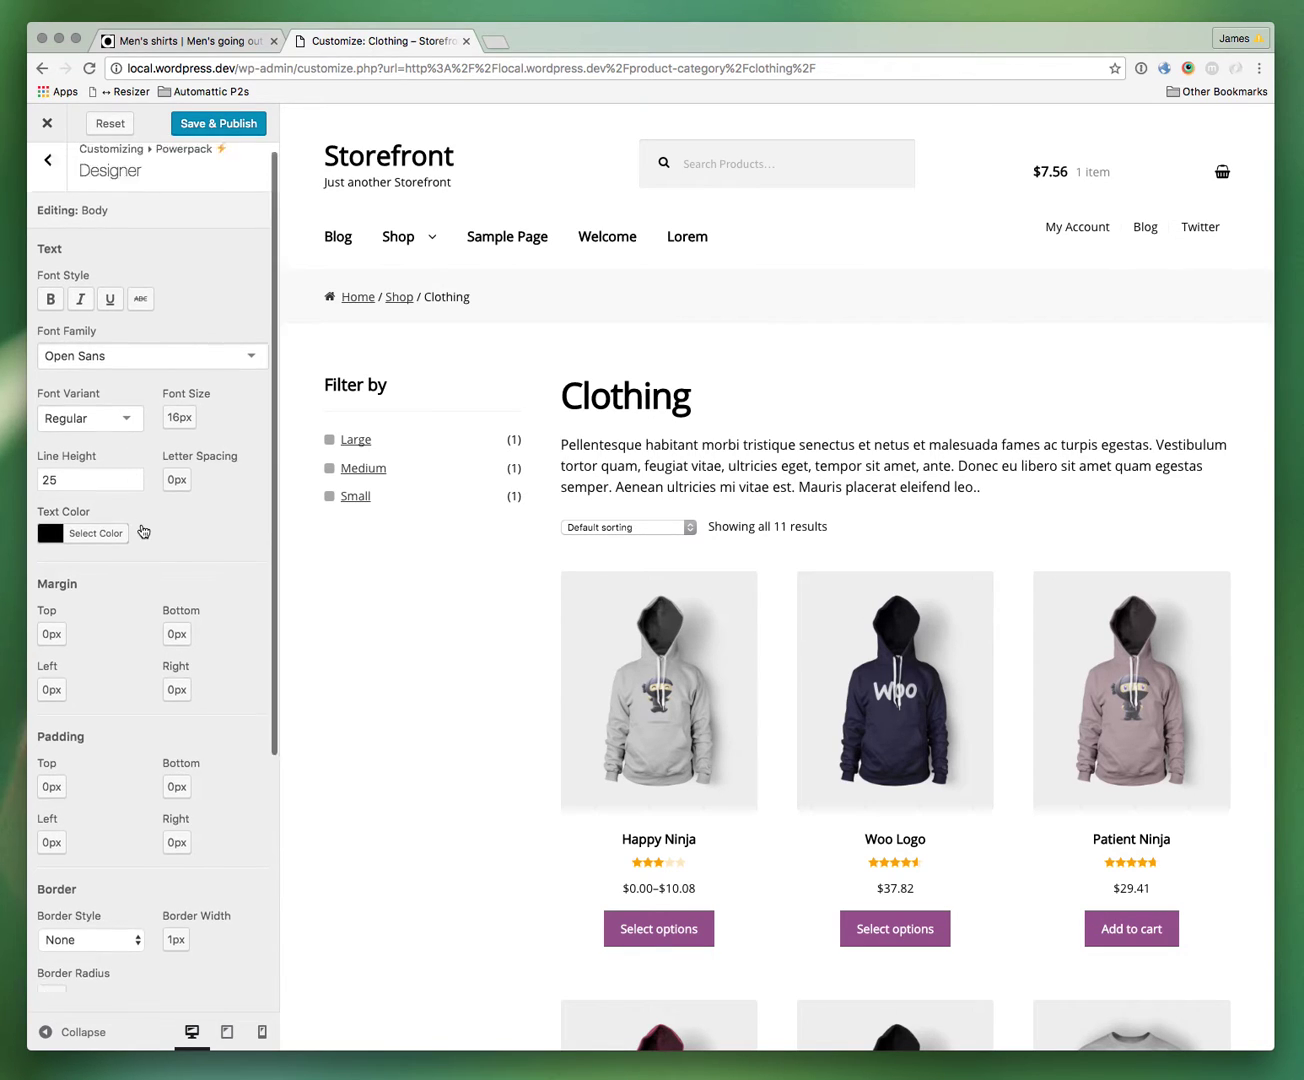
{"action": "left_click", "coordinate": [214, 47]}
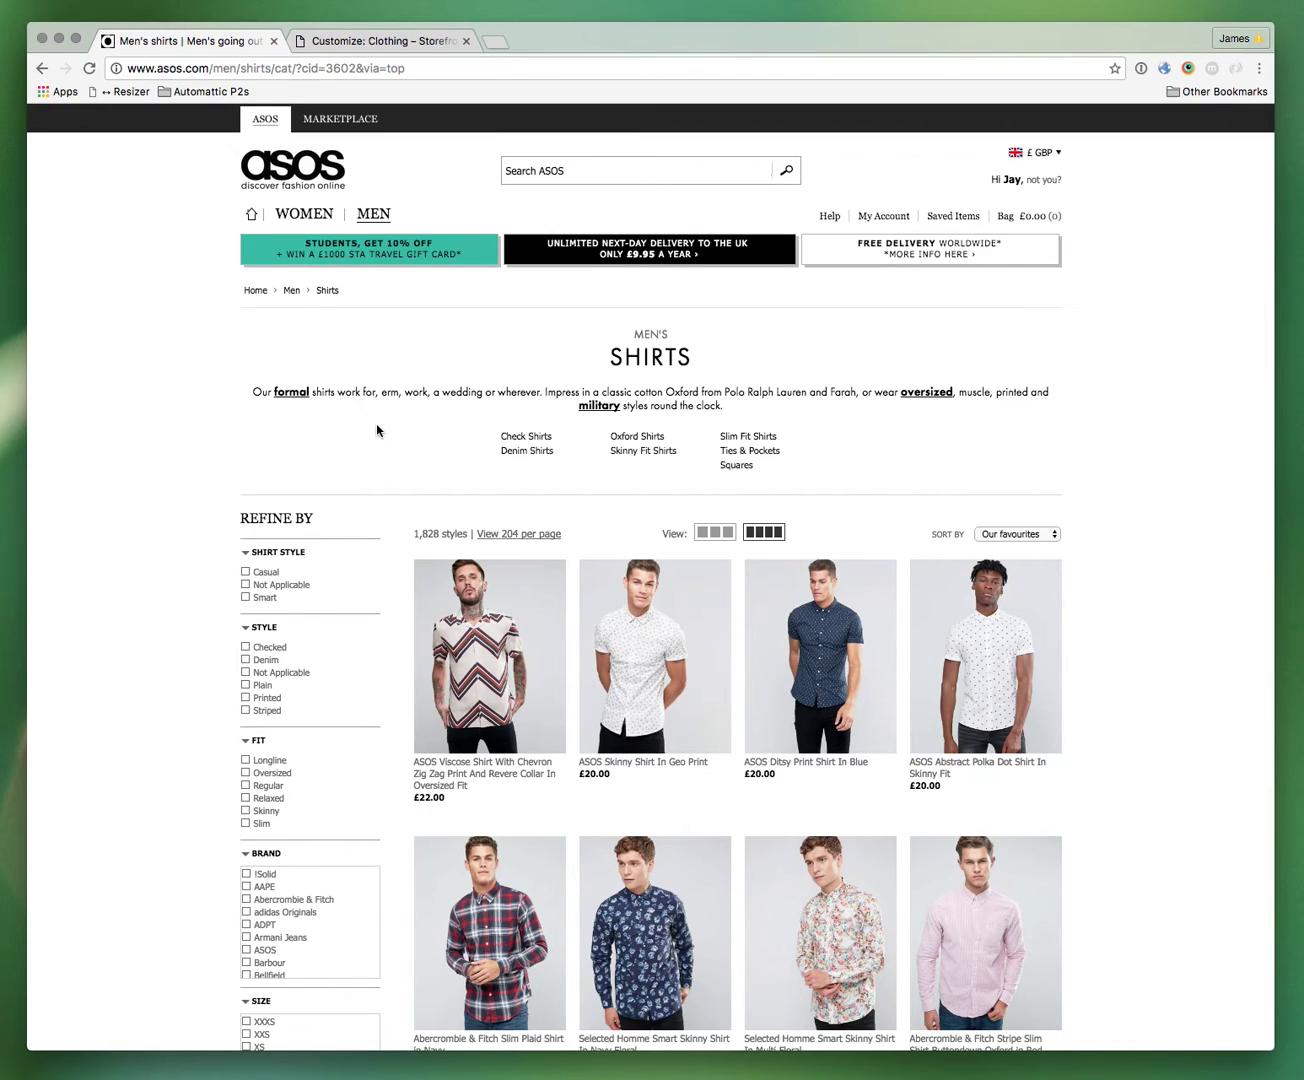
{"action": "left_click", "coordinate": [310, 44]}
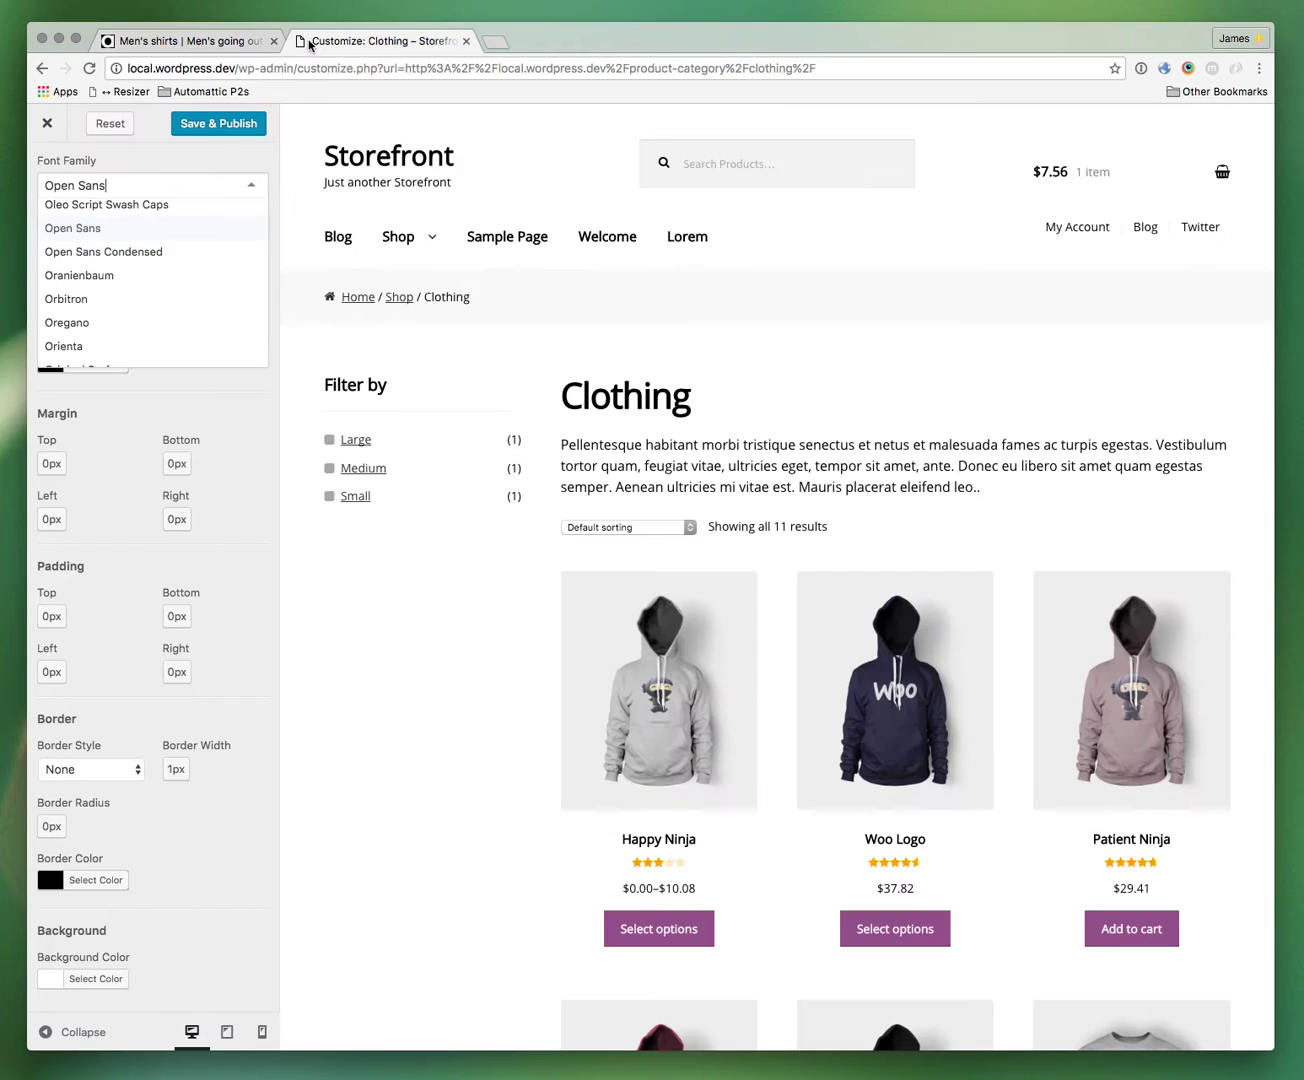
{"action": "left_click", "coordinate": [256, 165]}
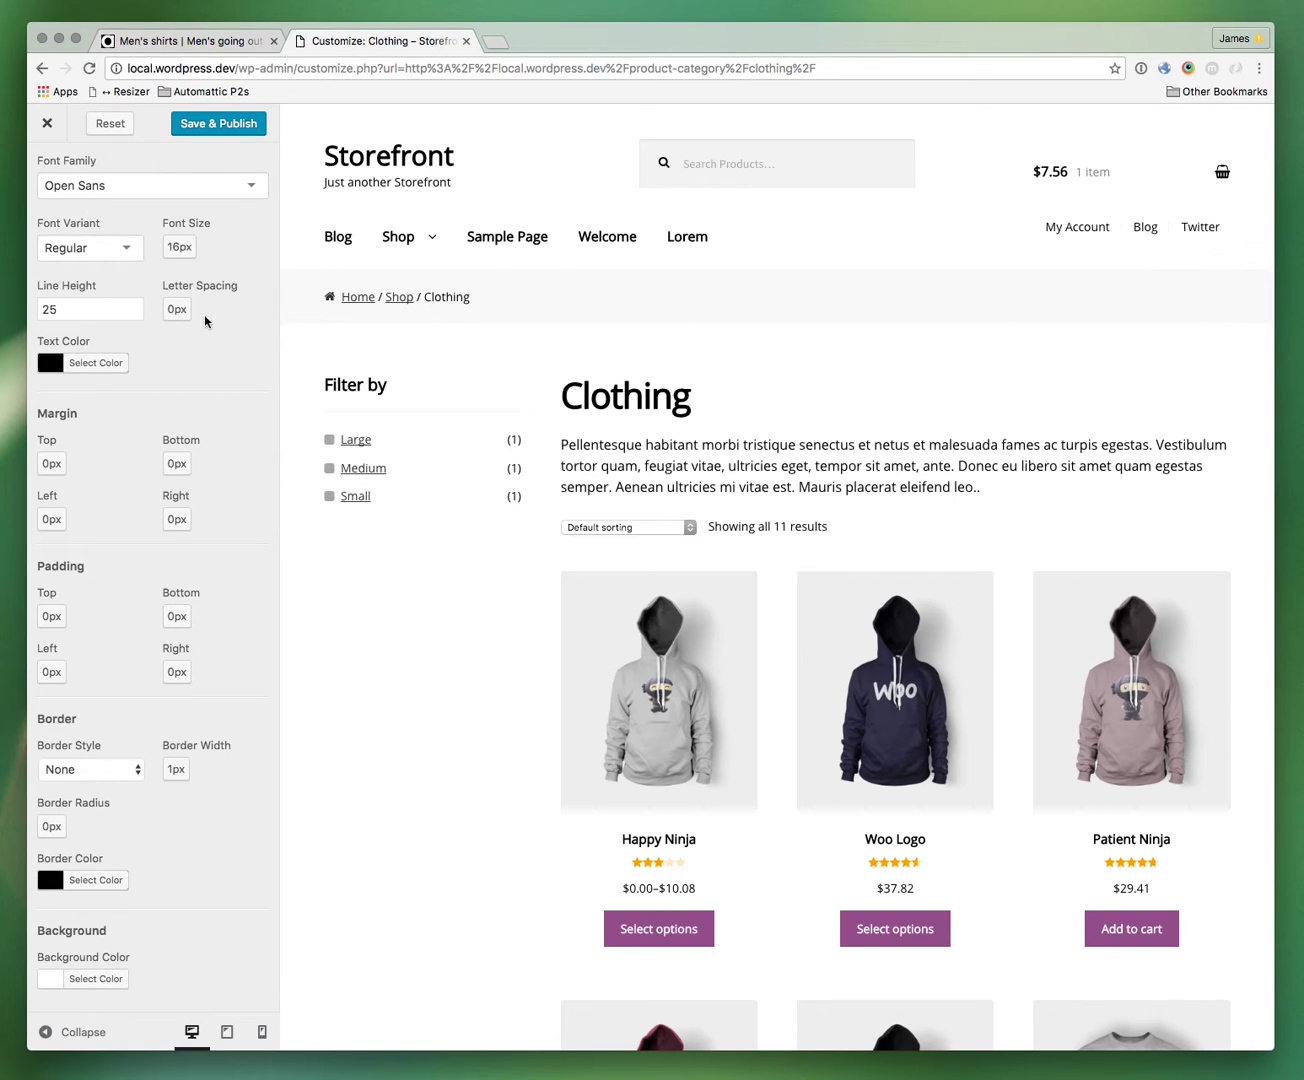
{"action": "scroll", "coordinate": [205, 321], "scroll_direction": "up", "scroll_amount": 4}
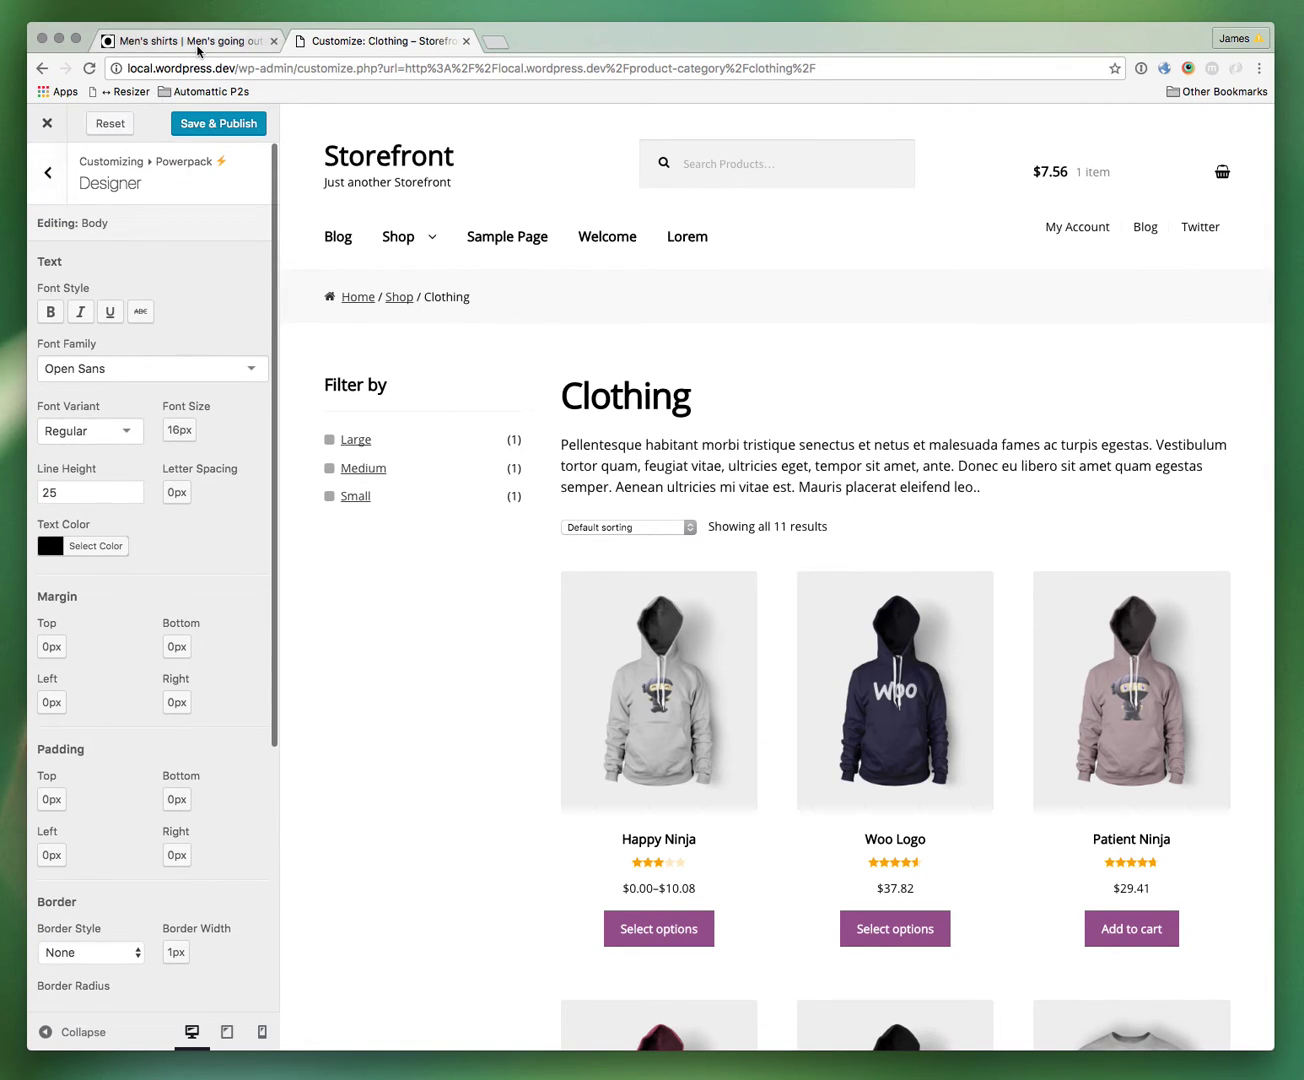
{"action": "left_click", "coordinate": [100, 545]}
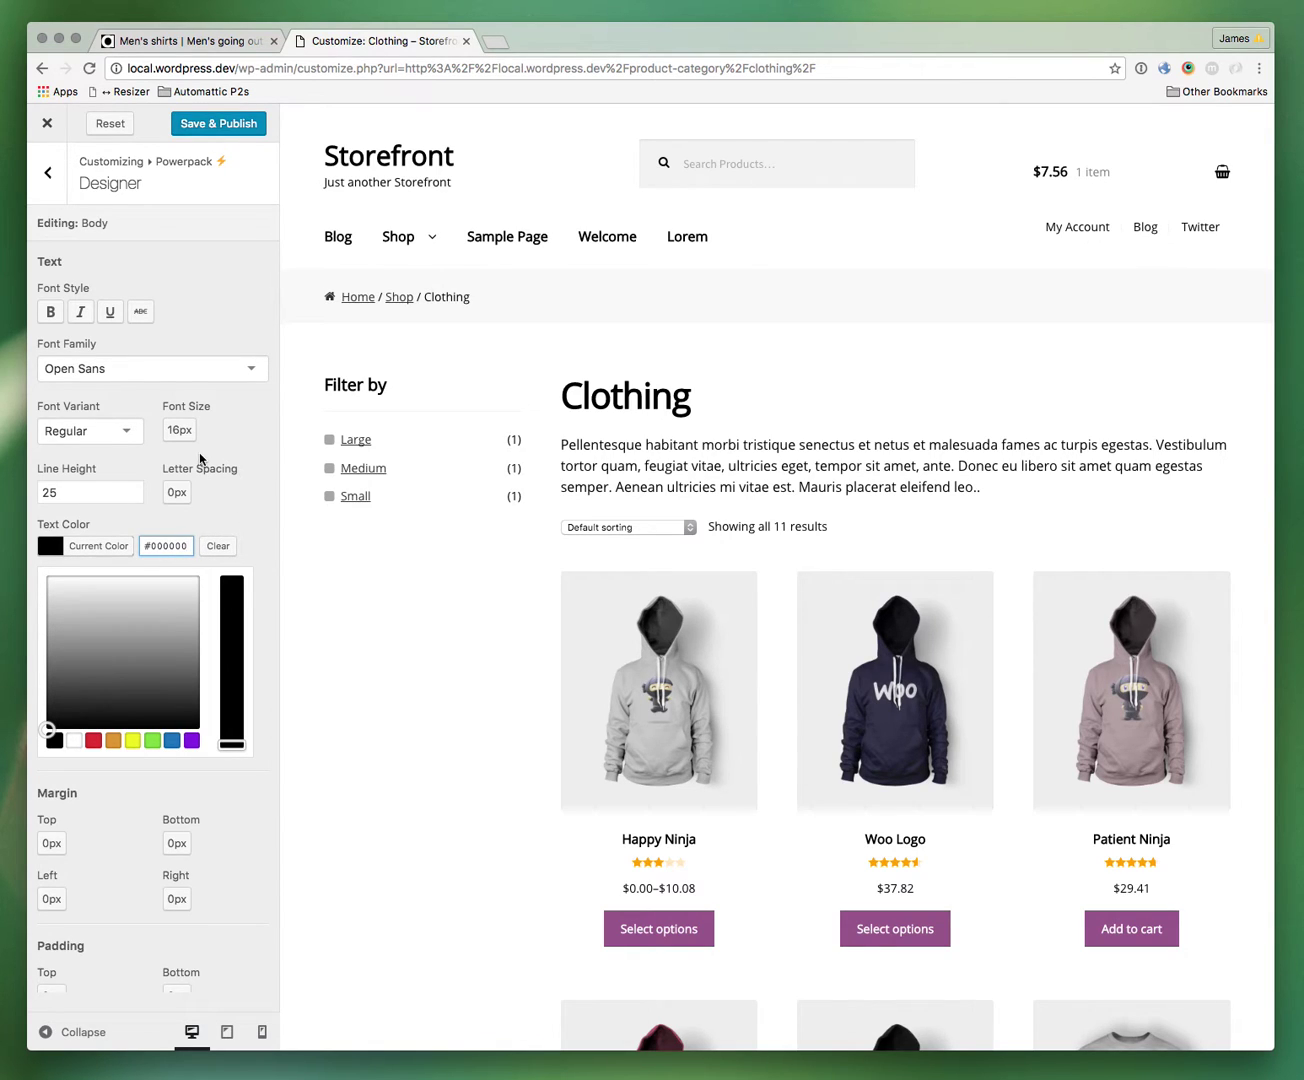
{"action": "scroll", "coordinate": [199, 455], "scroll_direction": "down", "scroll_amount": 8}
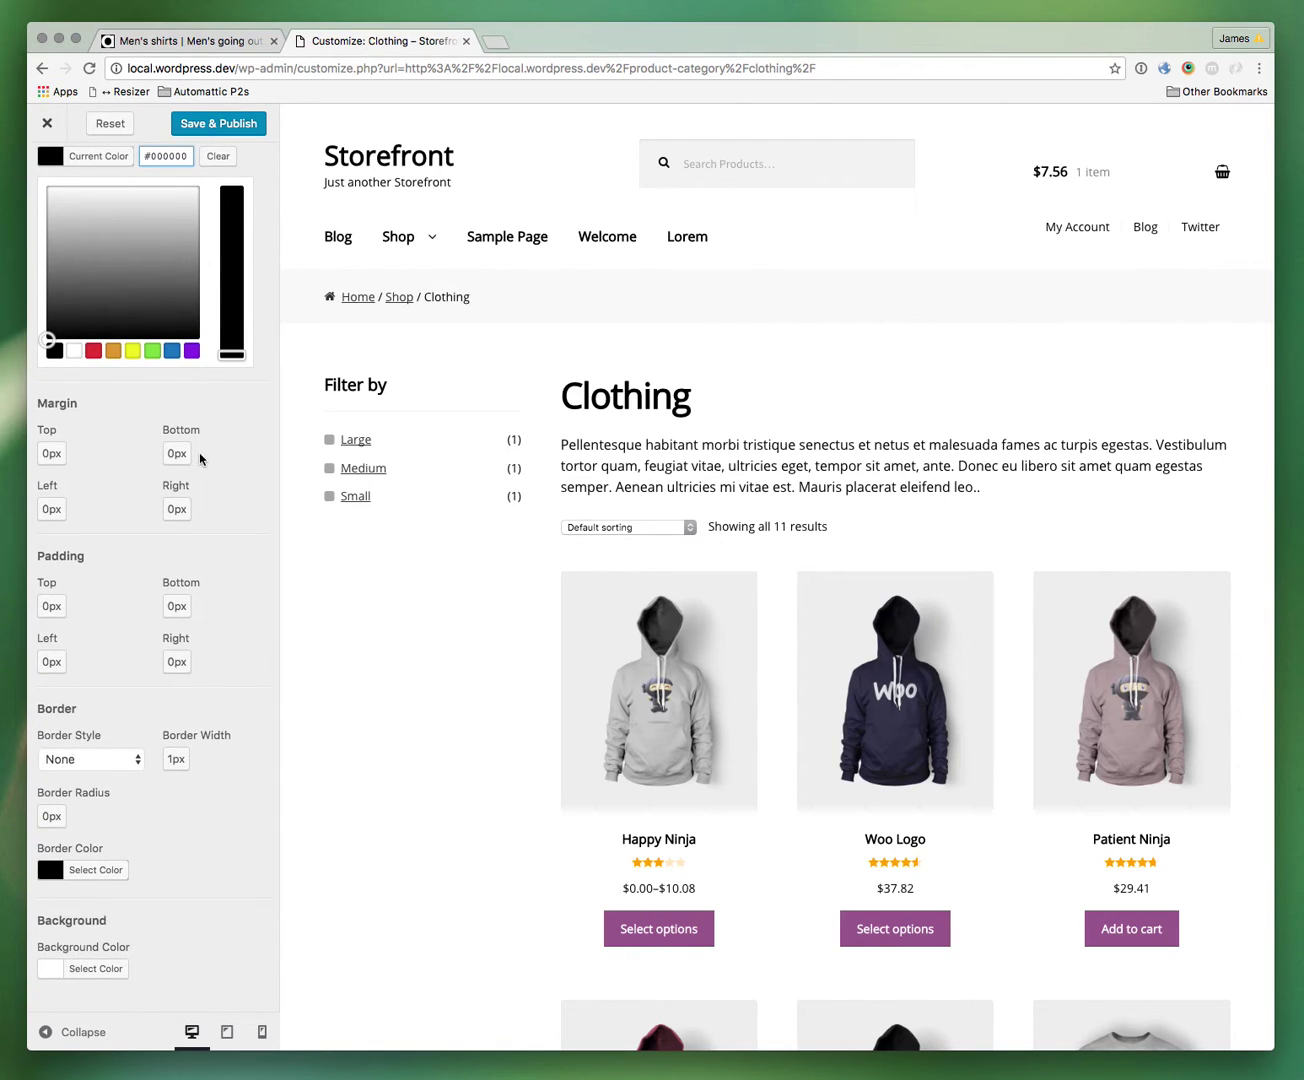
{"action": "scroll", "coordinate": [199, 453], "scroll_direction": "up", "scroll_amount": 8}
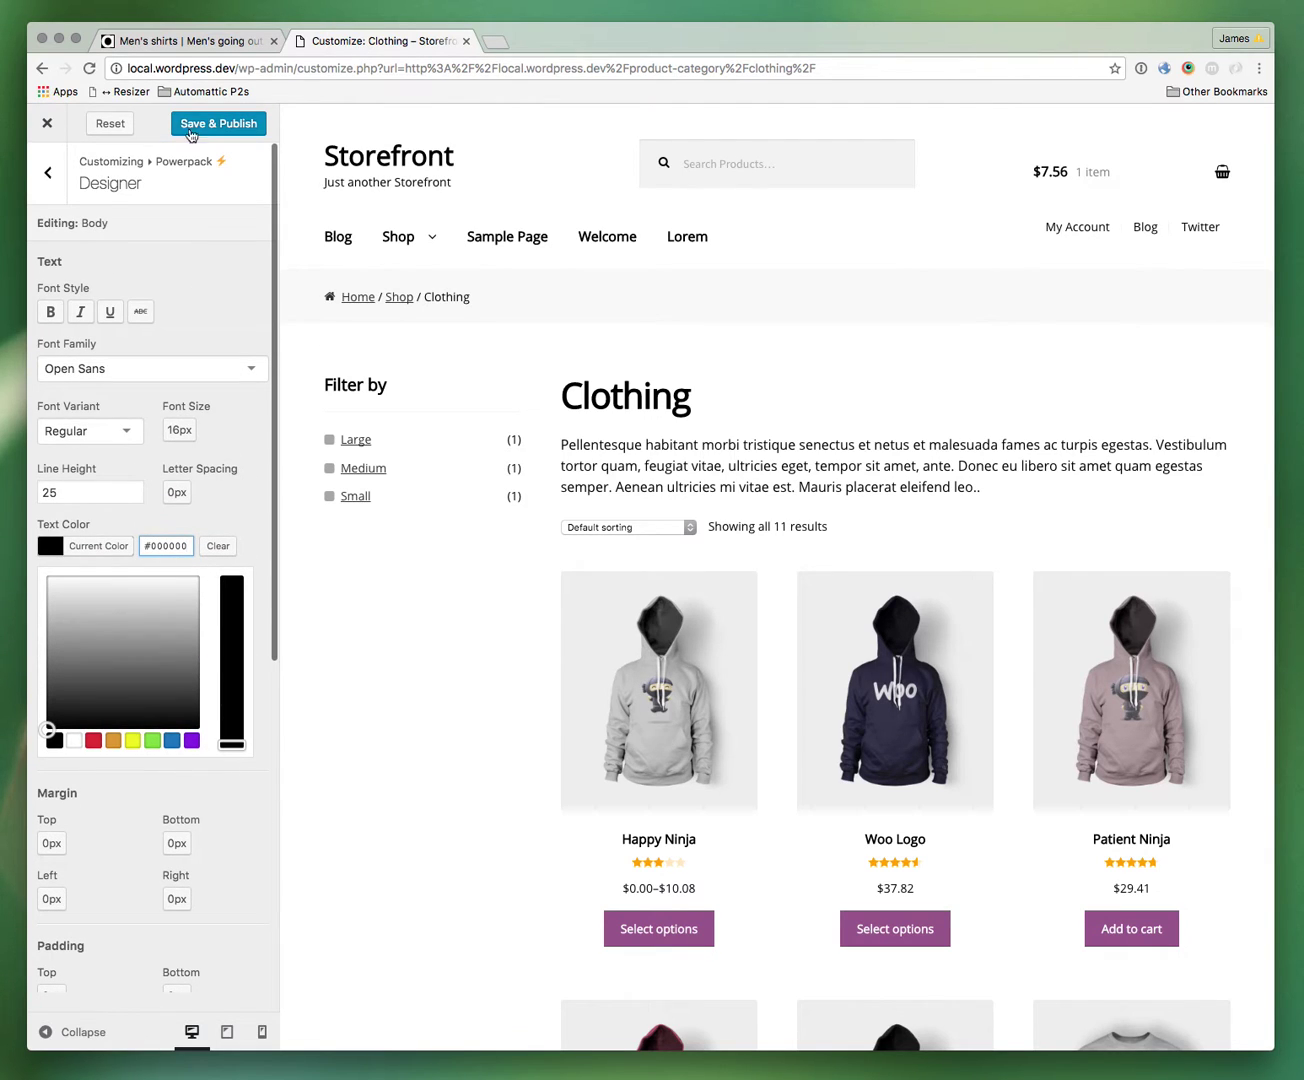
{"action": "left_click", "coordinate": [188, 41]}
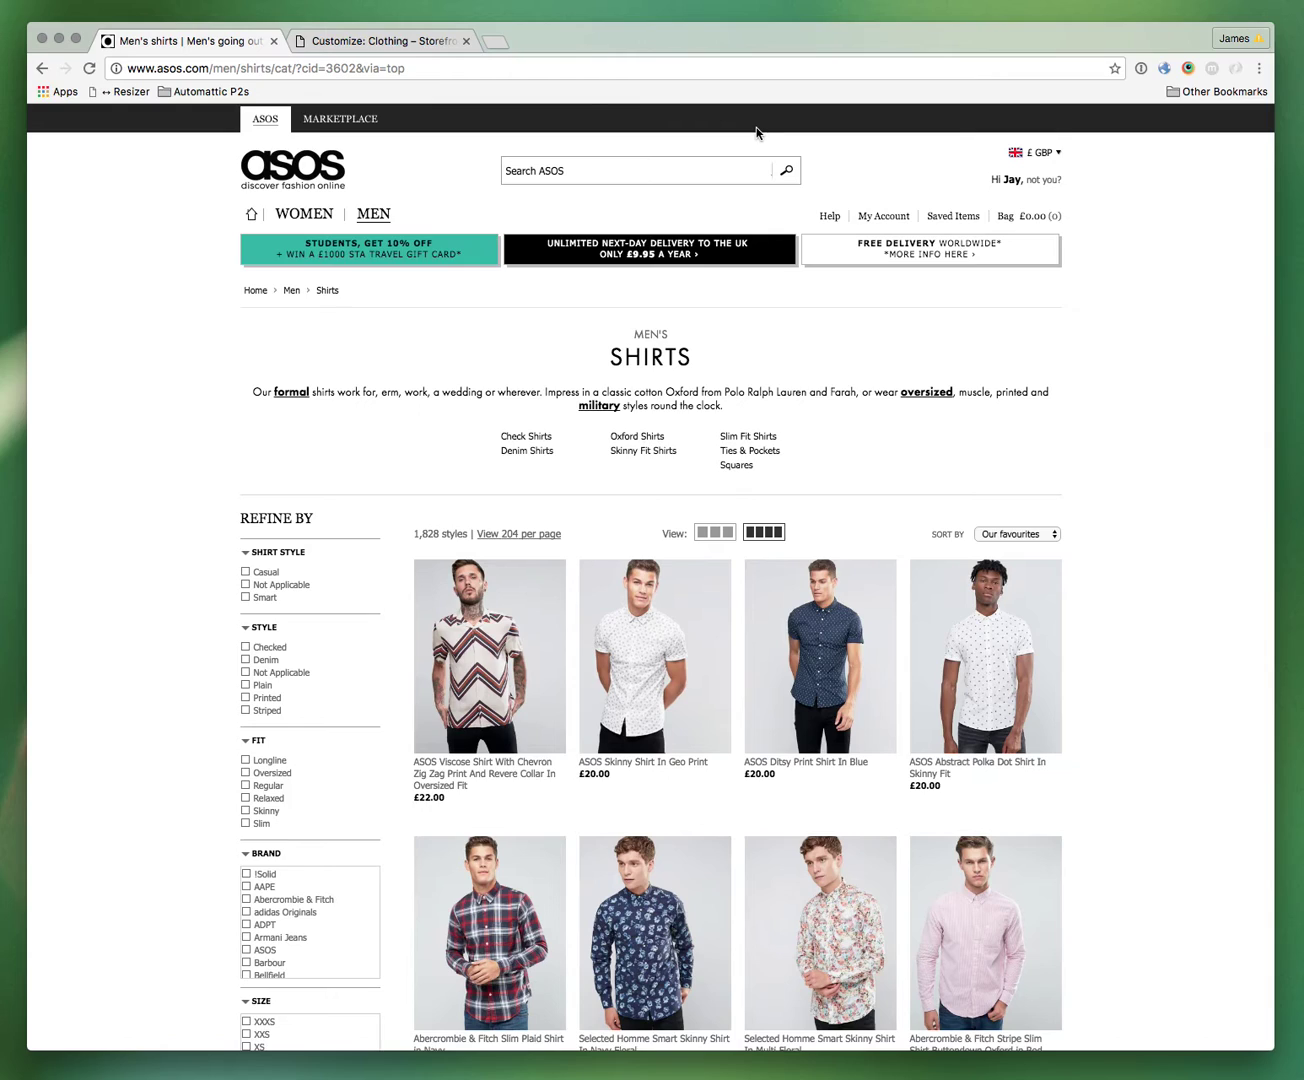
{"action": "left_click", "coordinate": [403, 45]}
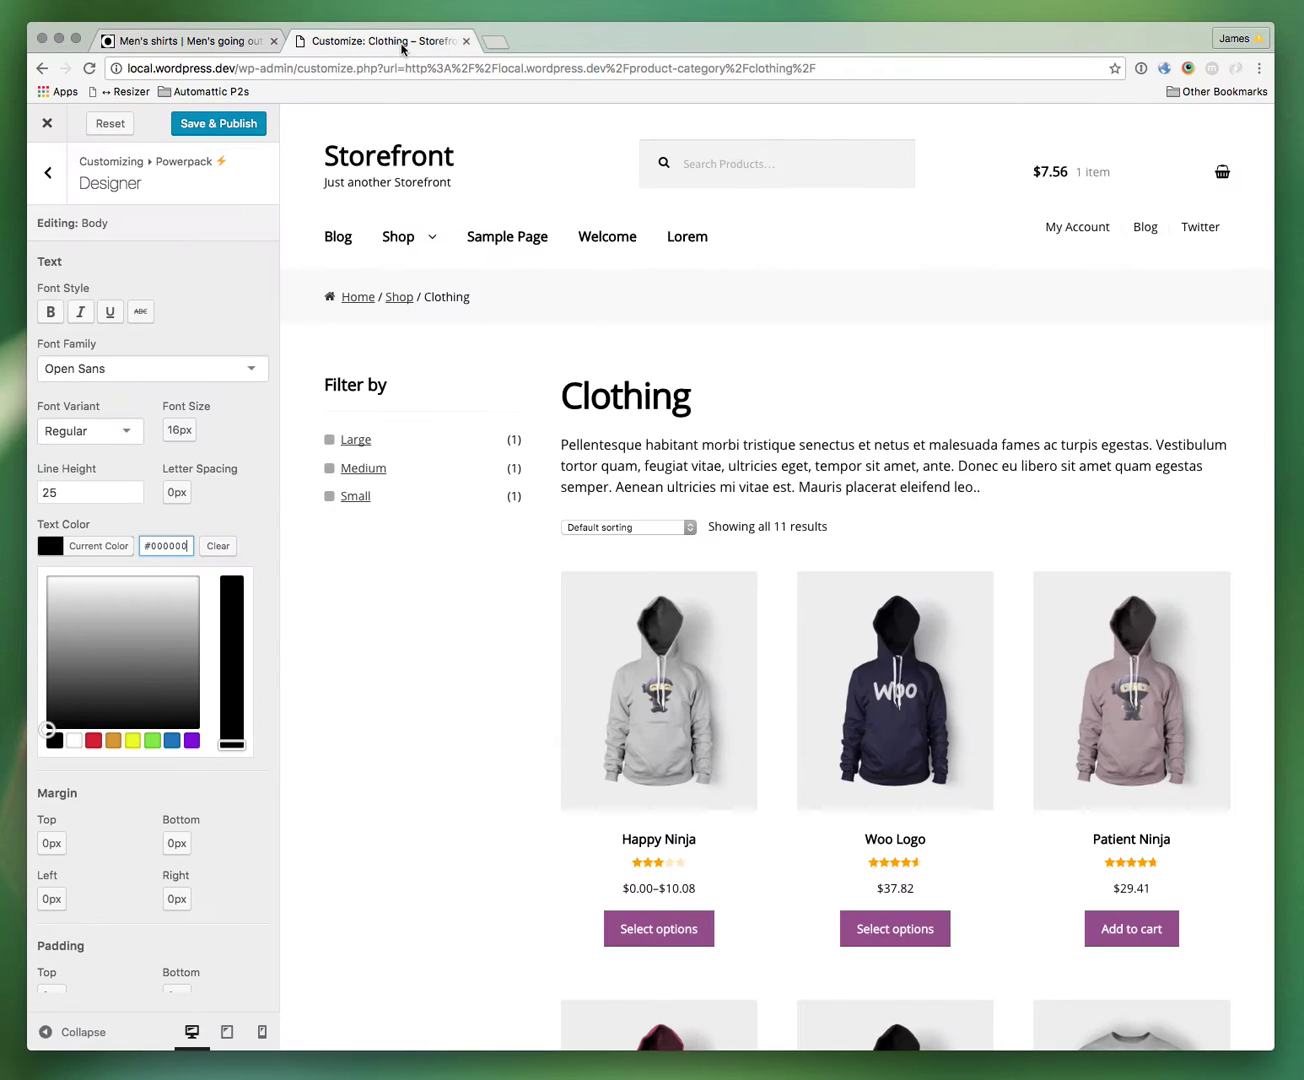
{"action": "scroll", "coordinate": [209, 678], "scroll_direction": "down", "scroll_amount": 4}
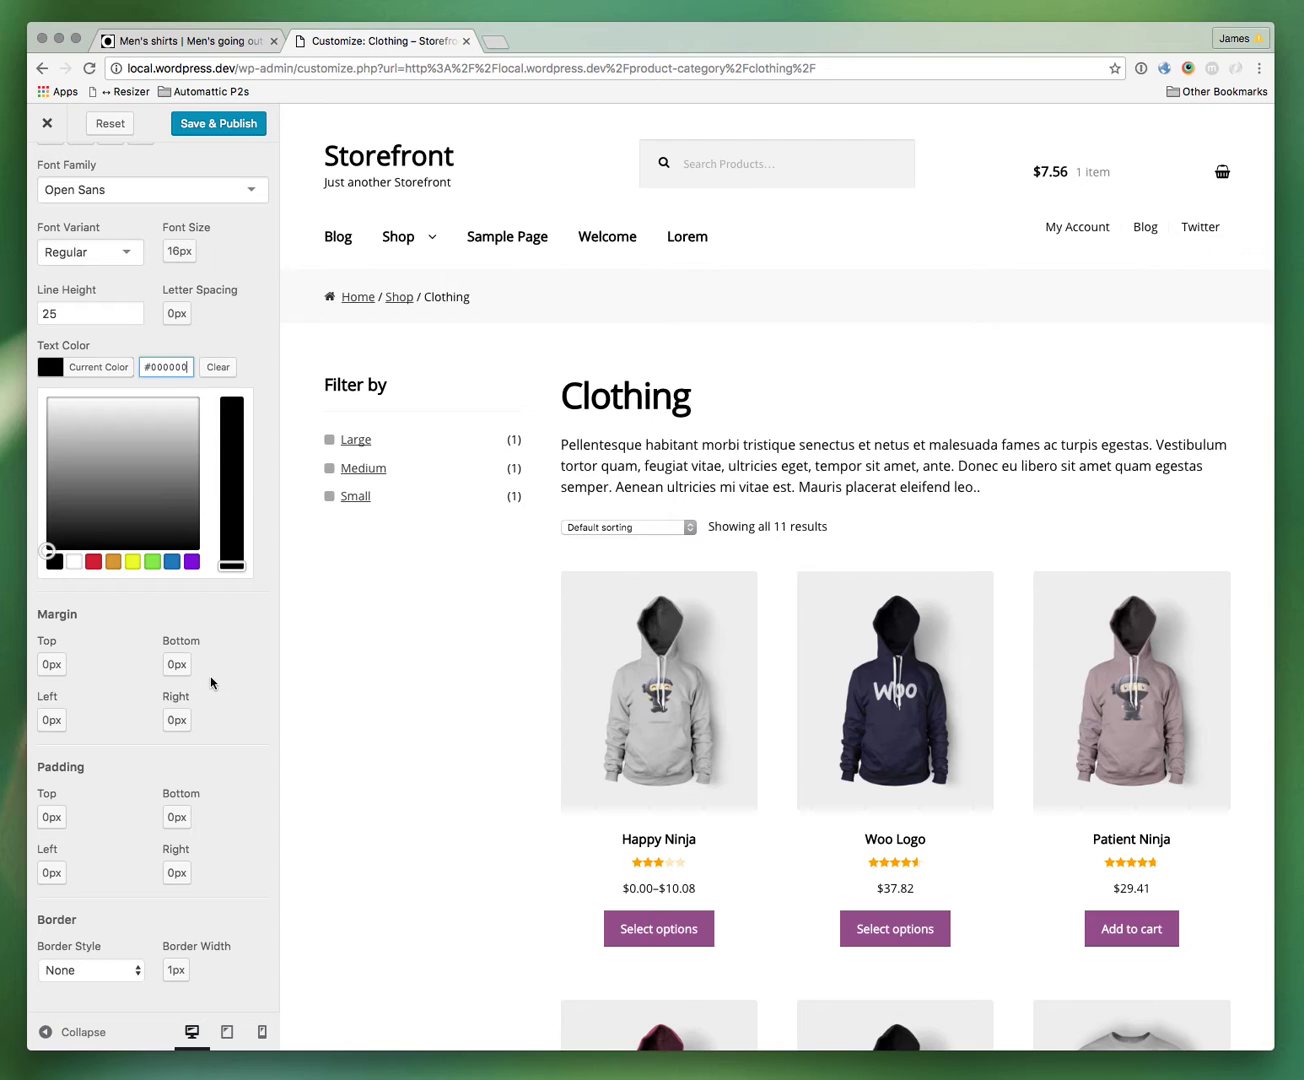
{"action": "scroll", "coordinate": [210, 680], "scroll_direction": "down", "scroll_amount": 8}
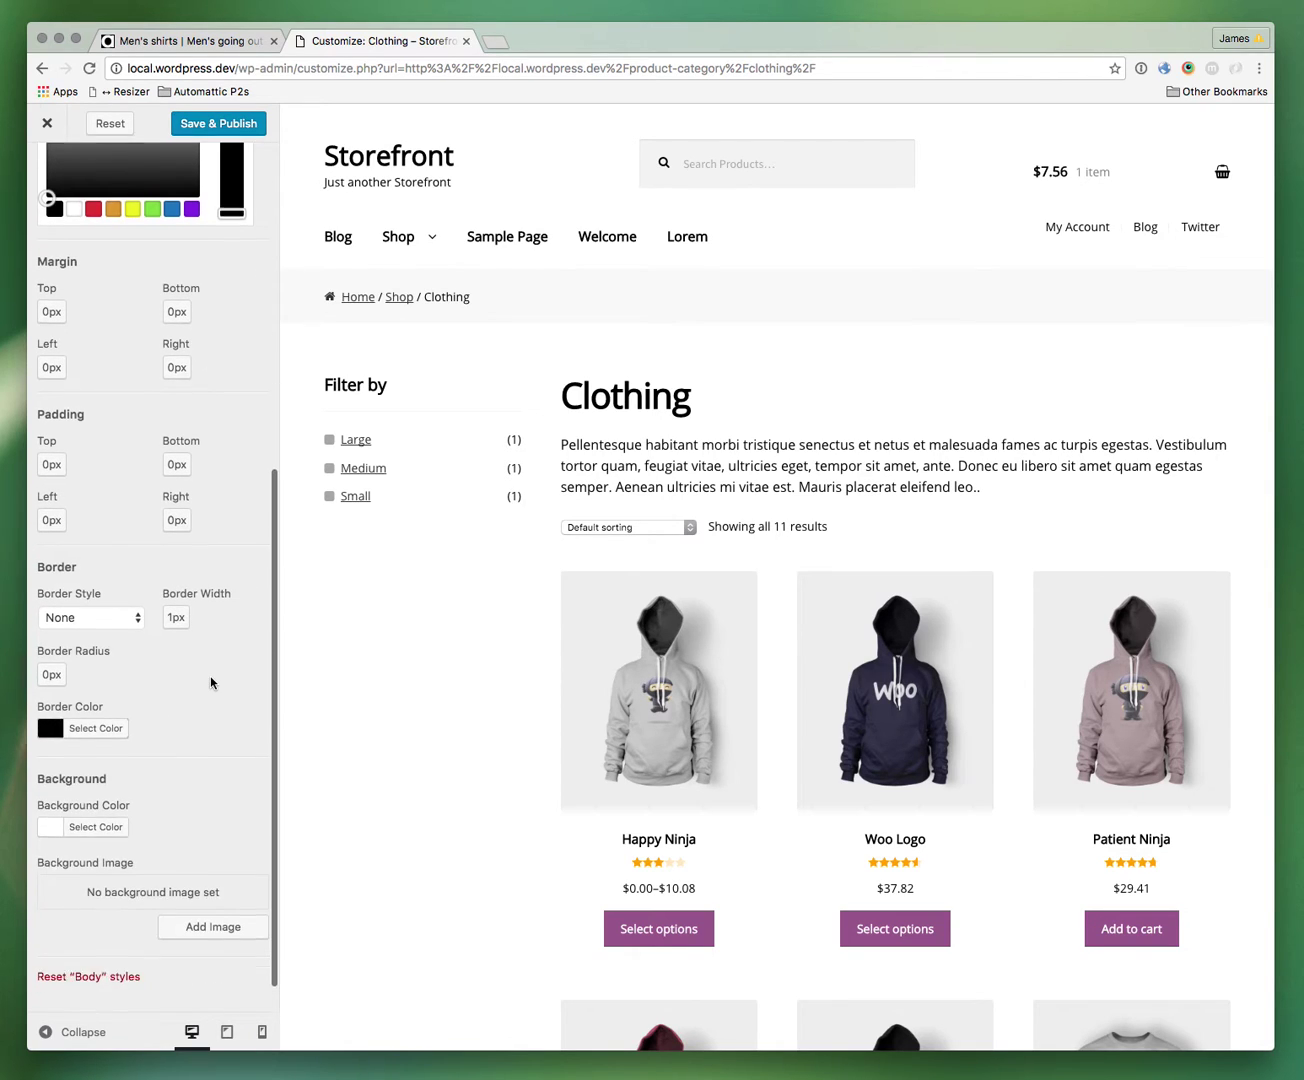
Step: Set the Body element's background color to black (#000000)
{"action": "left_click", "coordinate": [83, 823]}
{"action": "left_click", "coordinate": [55, 820]}
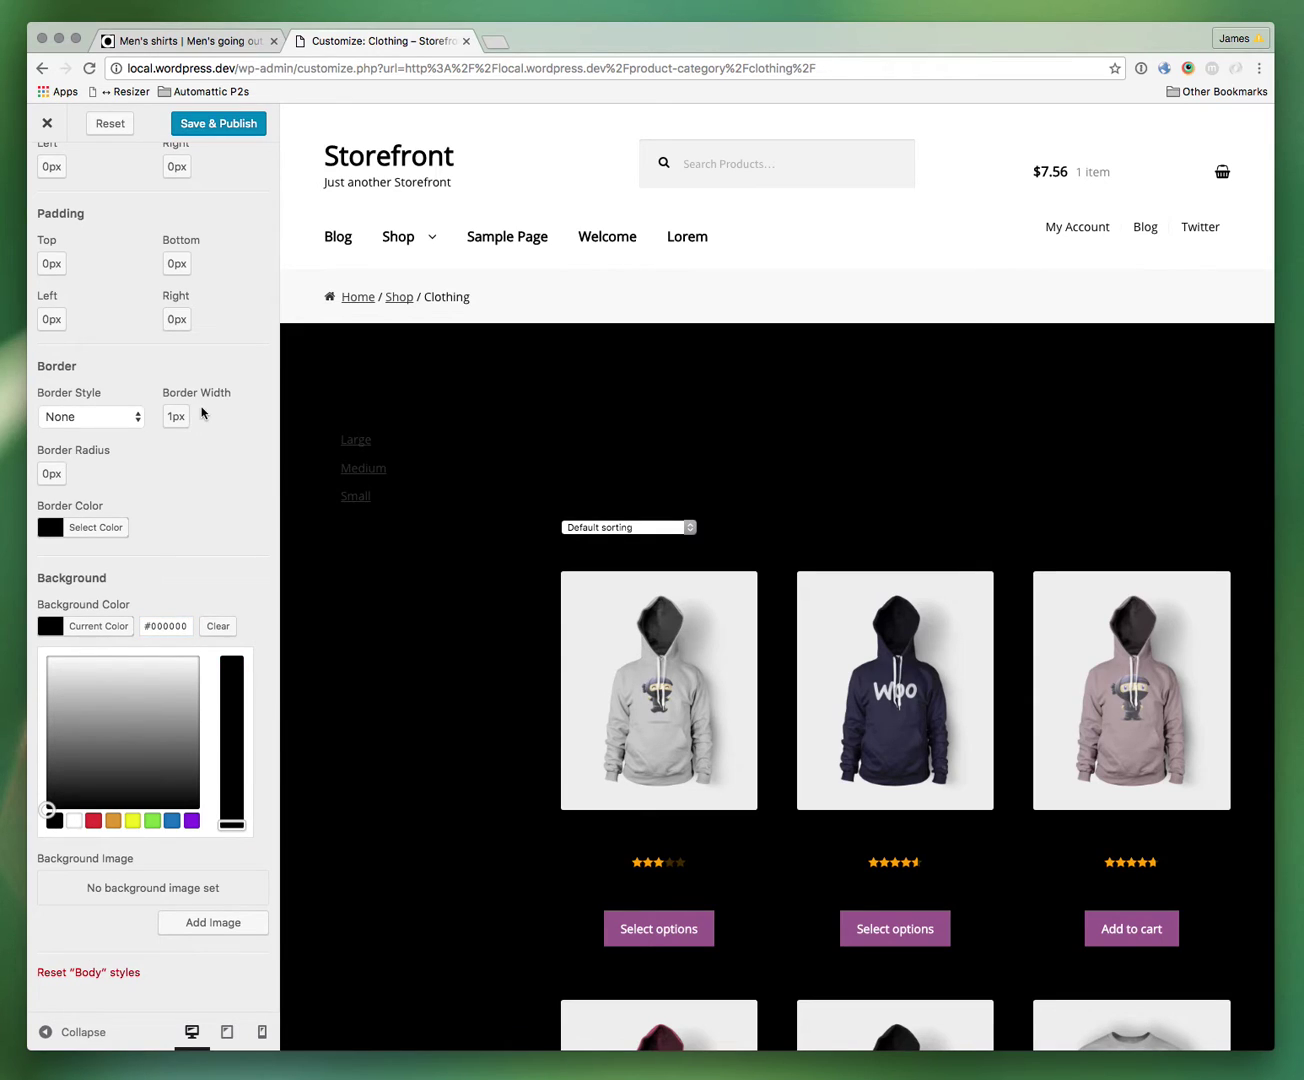
{"action": "scroll", "coordinate": [220, 304], "scroll_direction": "up", "scroll_amount": 10}
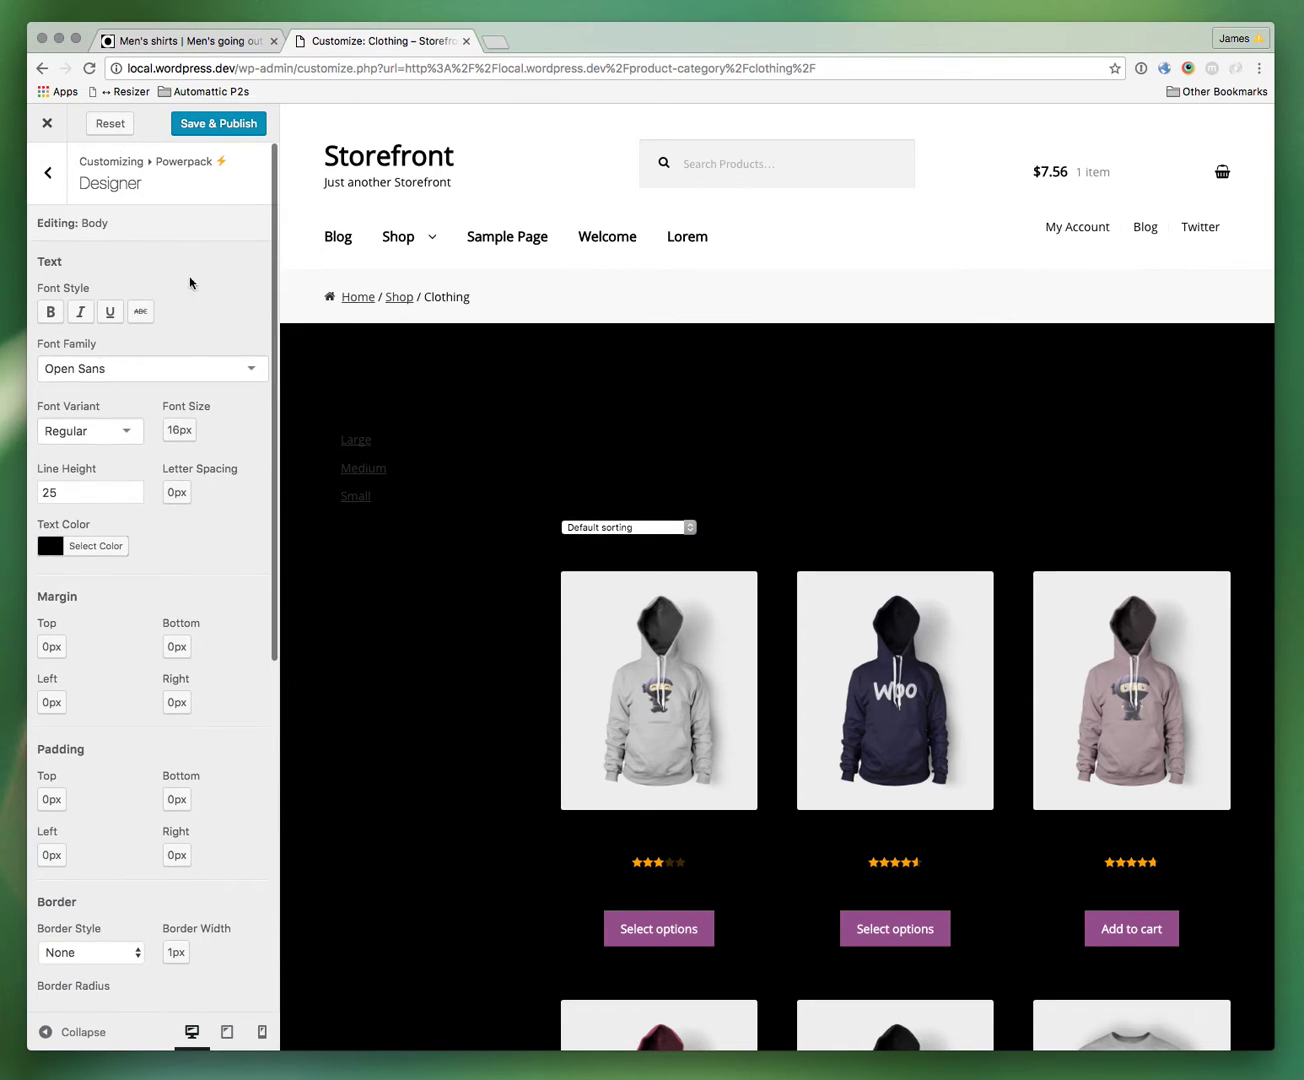
Step: Set the Body element's top padding to 32px and return to the list of Designer styles
{"action": "scroll", "coordinate": [150, 465], "scroll_direction": "down", "scroll_amount": 3}
{"action": "left_click", "coordinate": [56, 677]}
{"action": "left_click", "coordinate": [70, 681]}
{"action": "type", "text": "6"}
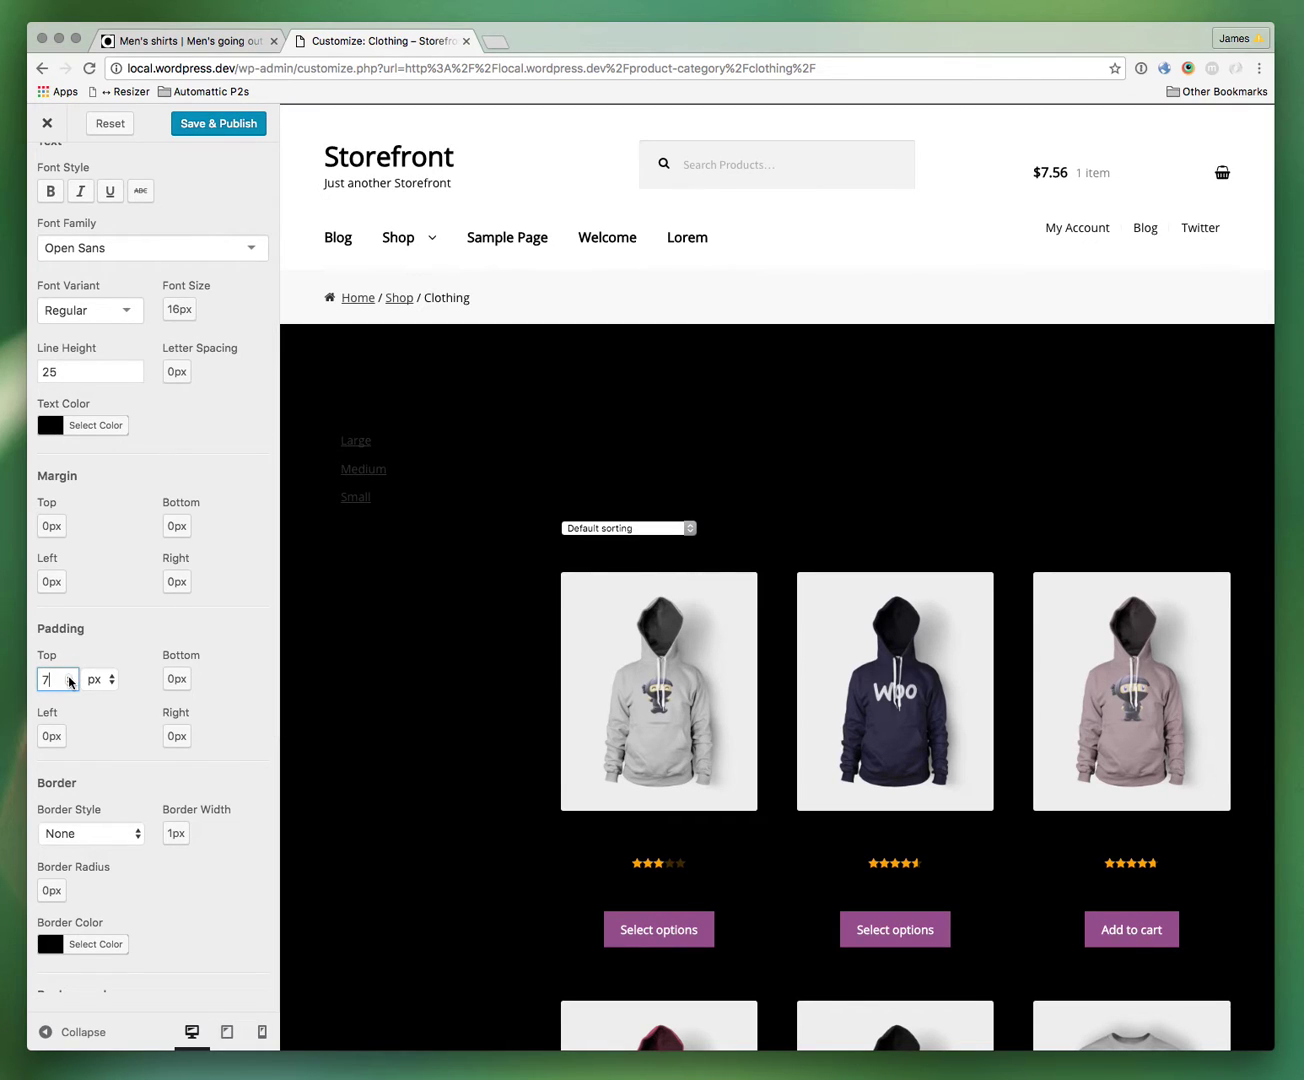
{"action": "key", "text": "BackSpace"}
{"action": "type", "text": "25"}
{"action": "key", "text": "Tab"}
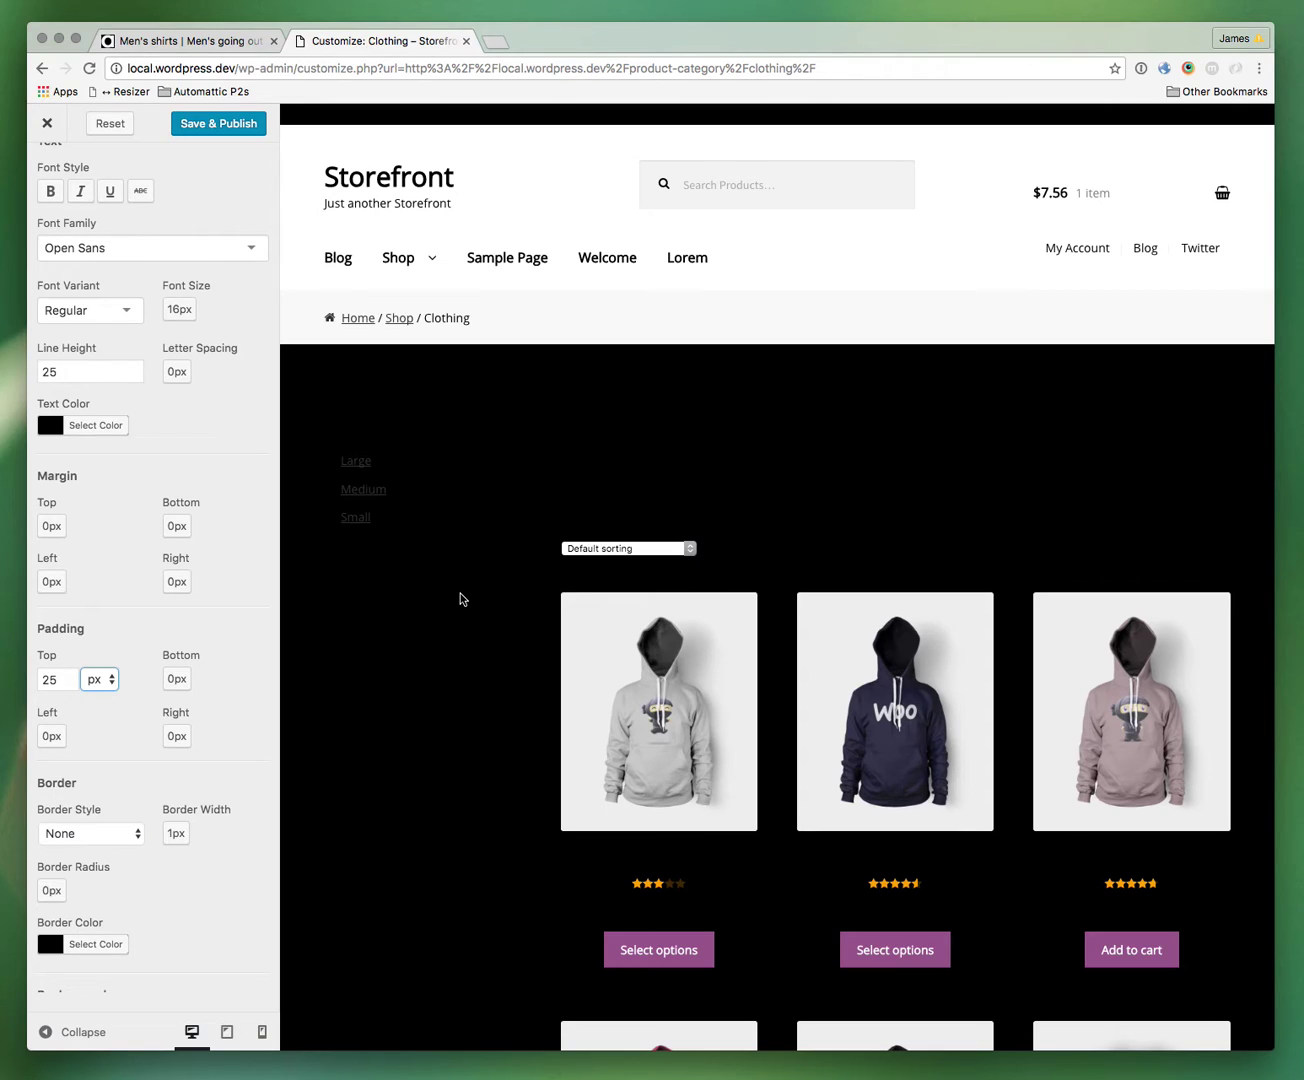
{"action": "double_click", "coordinate": [45, 679]}
{"action": "type", "text": "32"}
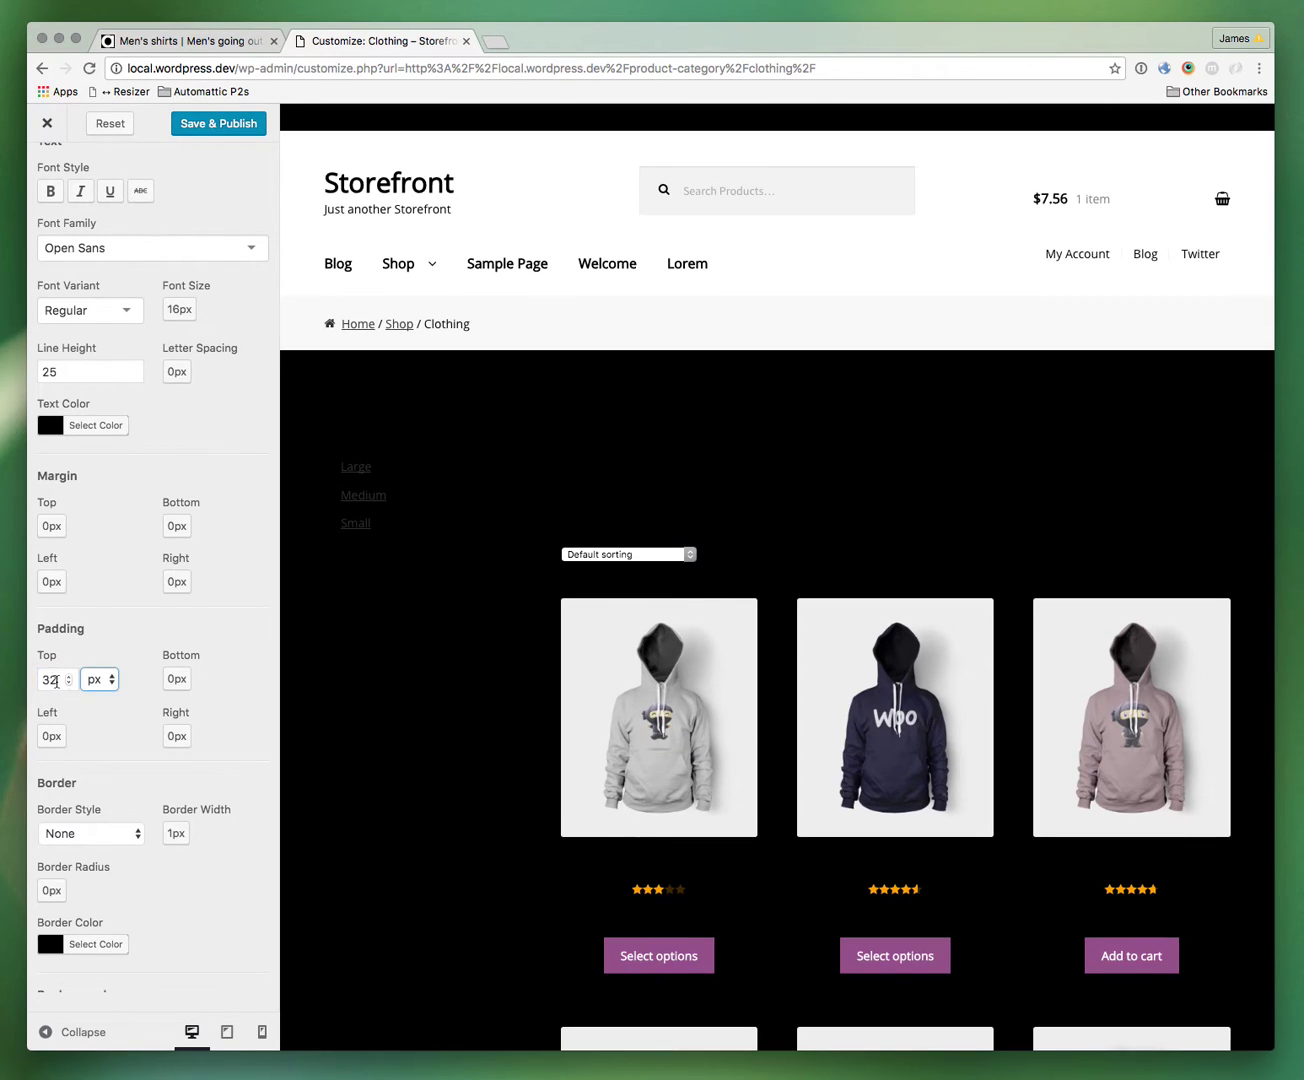
{"action": "scroll", "coordinate": [86, 233], "scroll_direction": "up", "scroll_amount": 2}
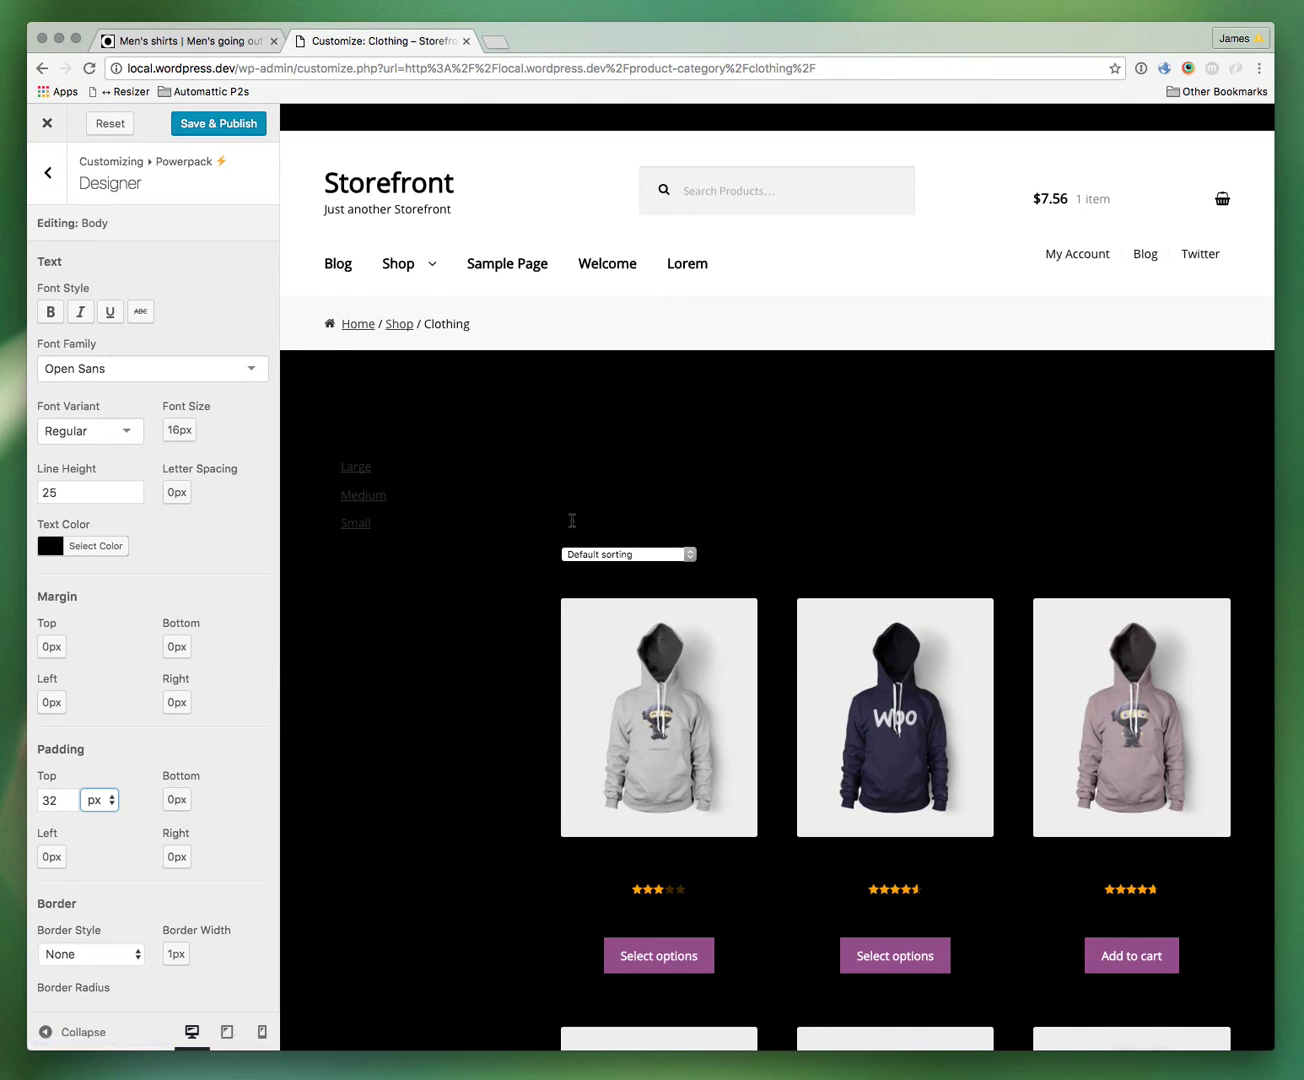
{"action": "left_click", "coordinate": [48, 177]}
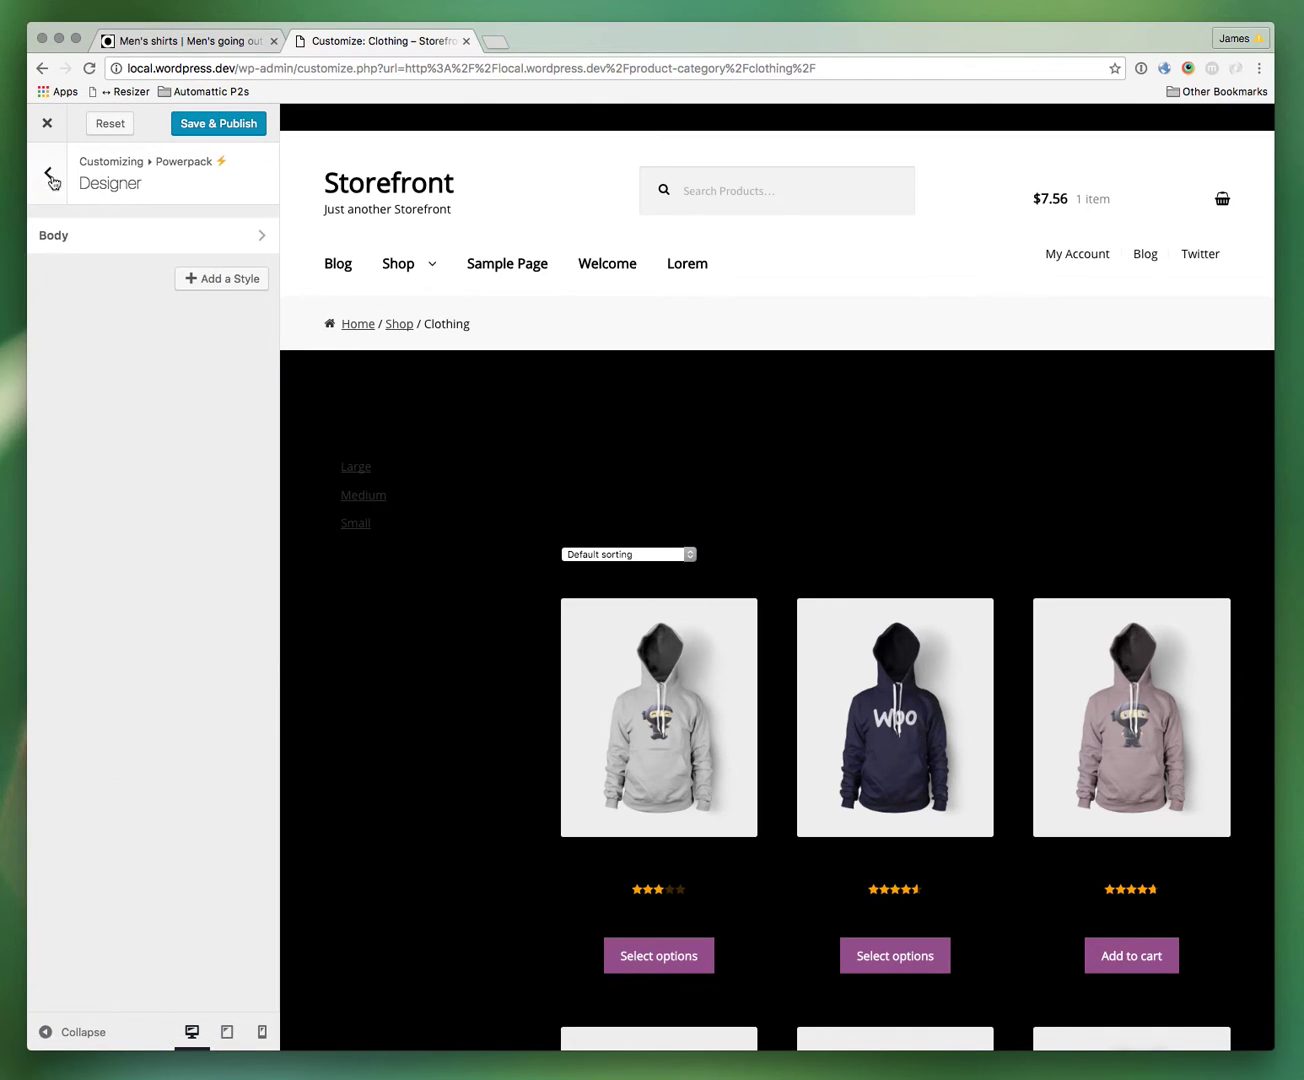
Step: Add a Designer style for the Content / sidebar wrapper element below the breadcrumb
{"action": "left_click", "coordinate": [206, 284]}
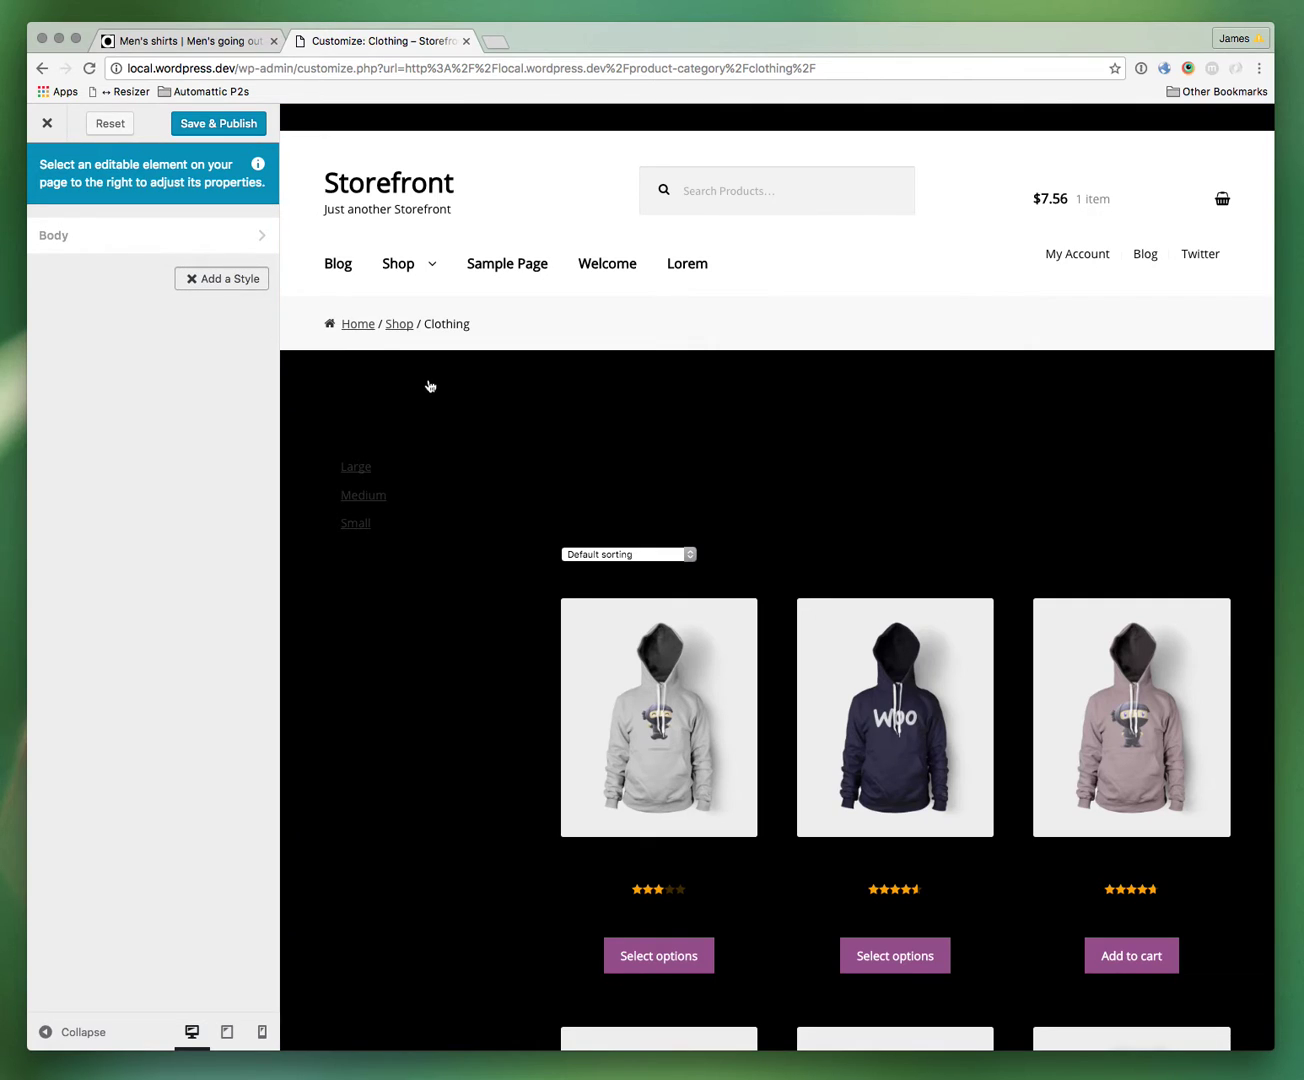
{"action": "scroll", "coordinate": [1247, 415], "scroll_direction": "down", "scroll_amount": 5}
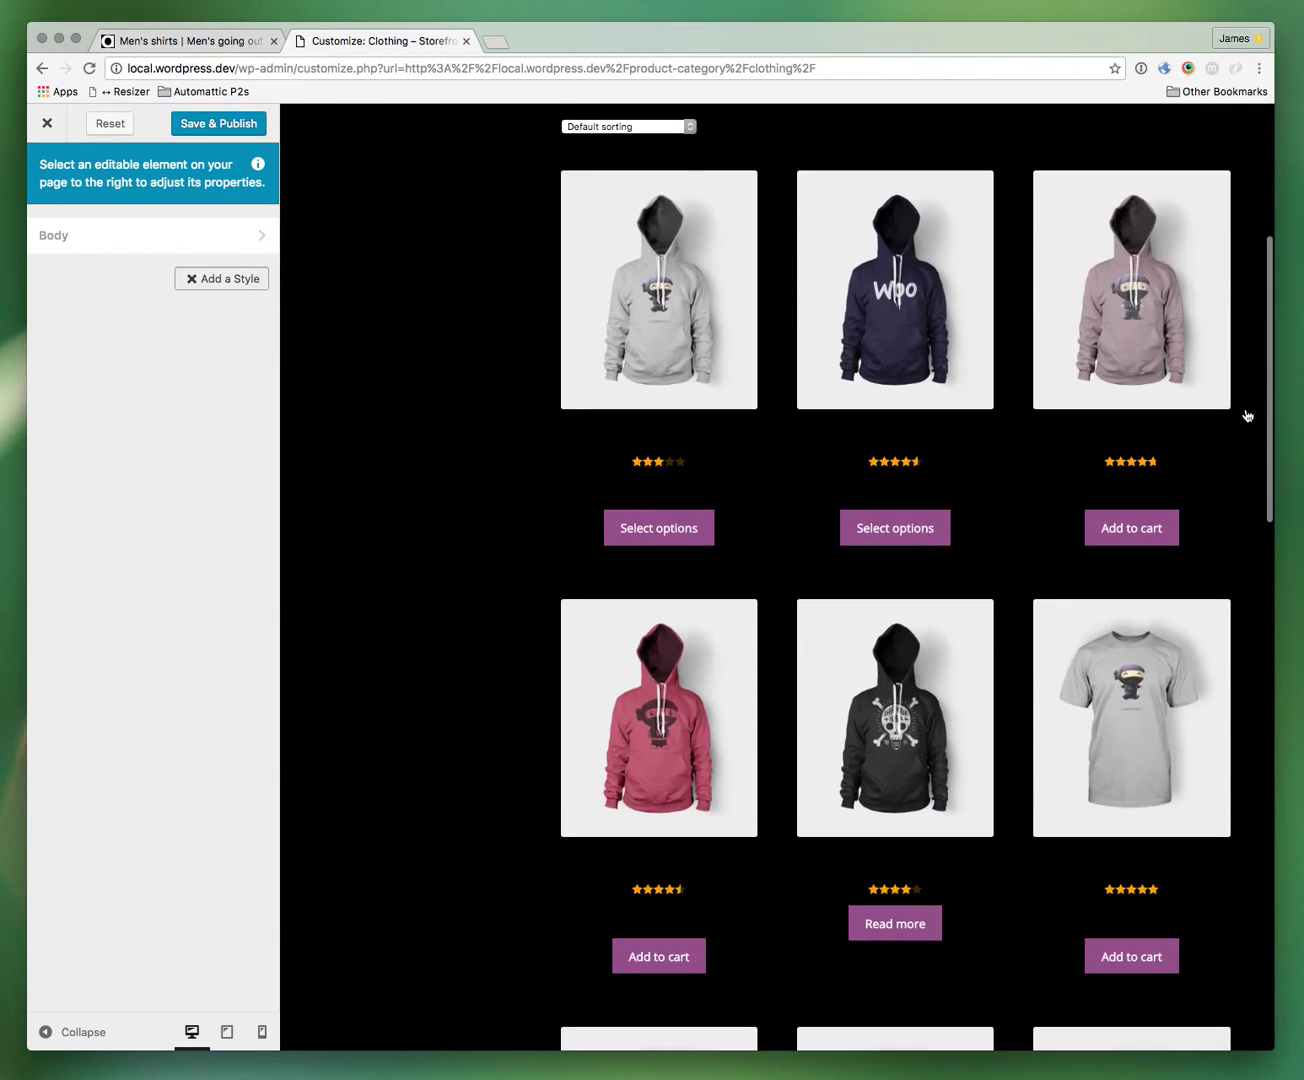
{"action": "scroll", "coordinate": [356, 547], "scroll_direction": "up", "scroll_amount": 5}
{"action": "left_click", "coordinate": [299, 374]}
Step: Set the Content / sidebar wrapper's background color to white and return to the list of Designer styles
{"action": "scroll", "coordinate": [121, 510], "scroll_direction": "down", "scroll_amount": 5}
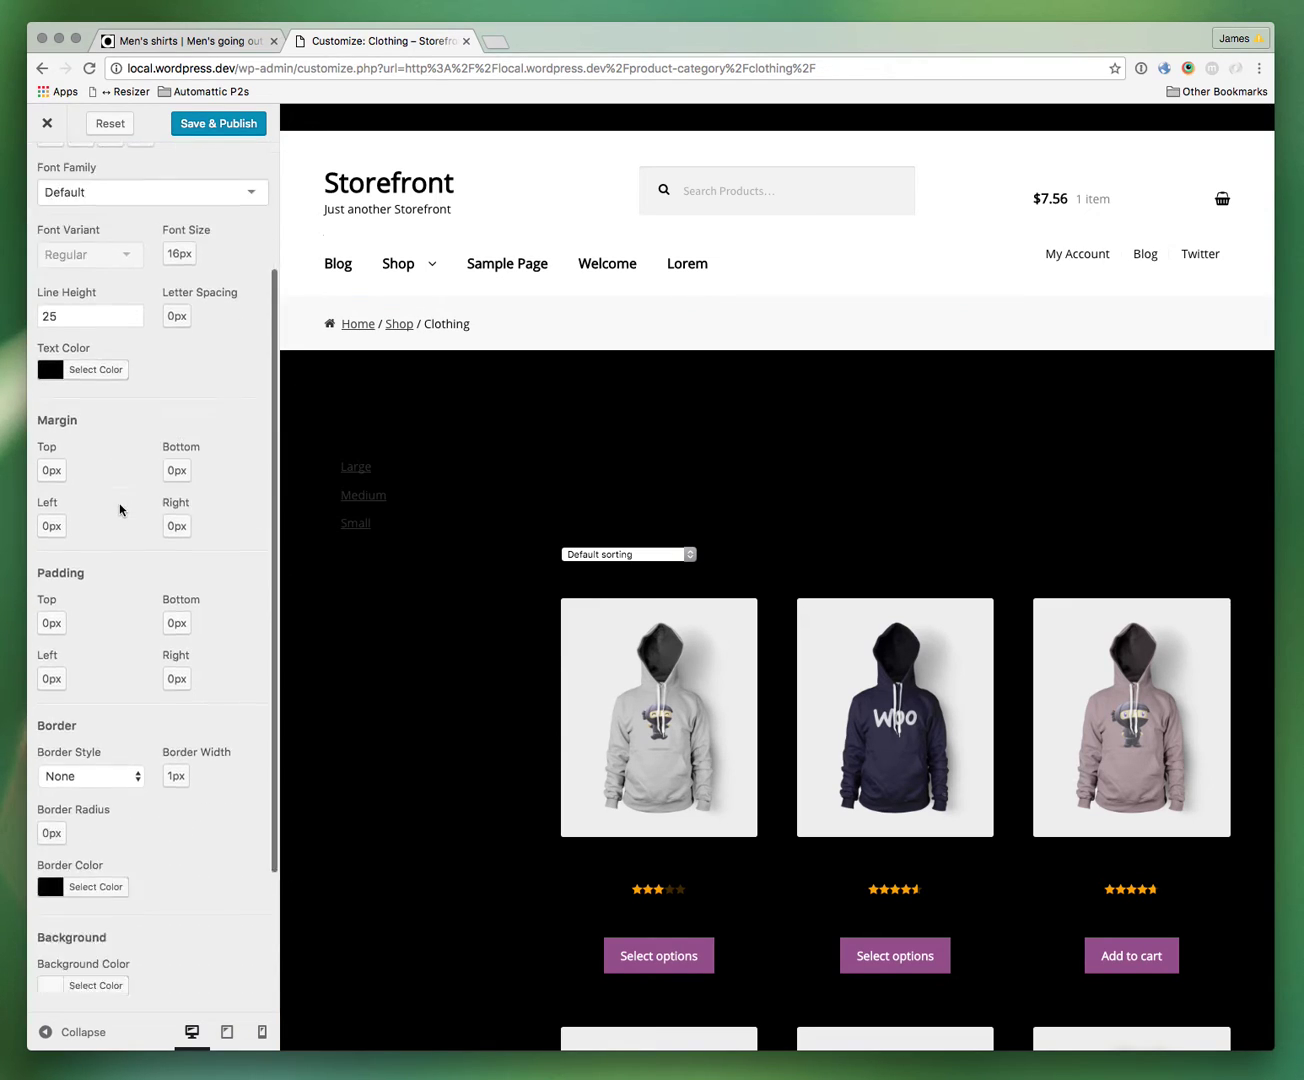
{"action": "left_click", "coordinate": [88, 719]}
{"action": "left_click", "coordinate": [86, 724]}
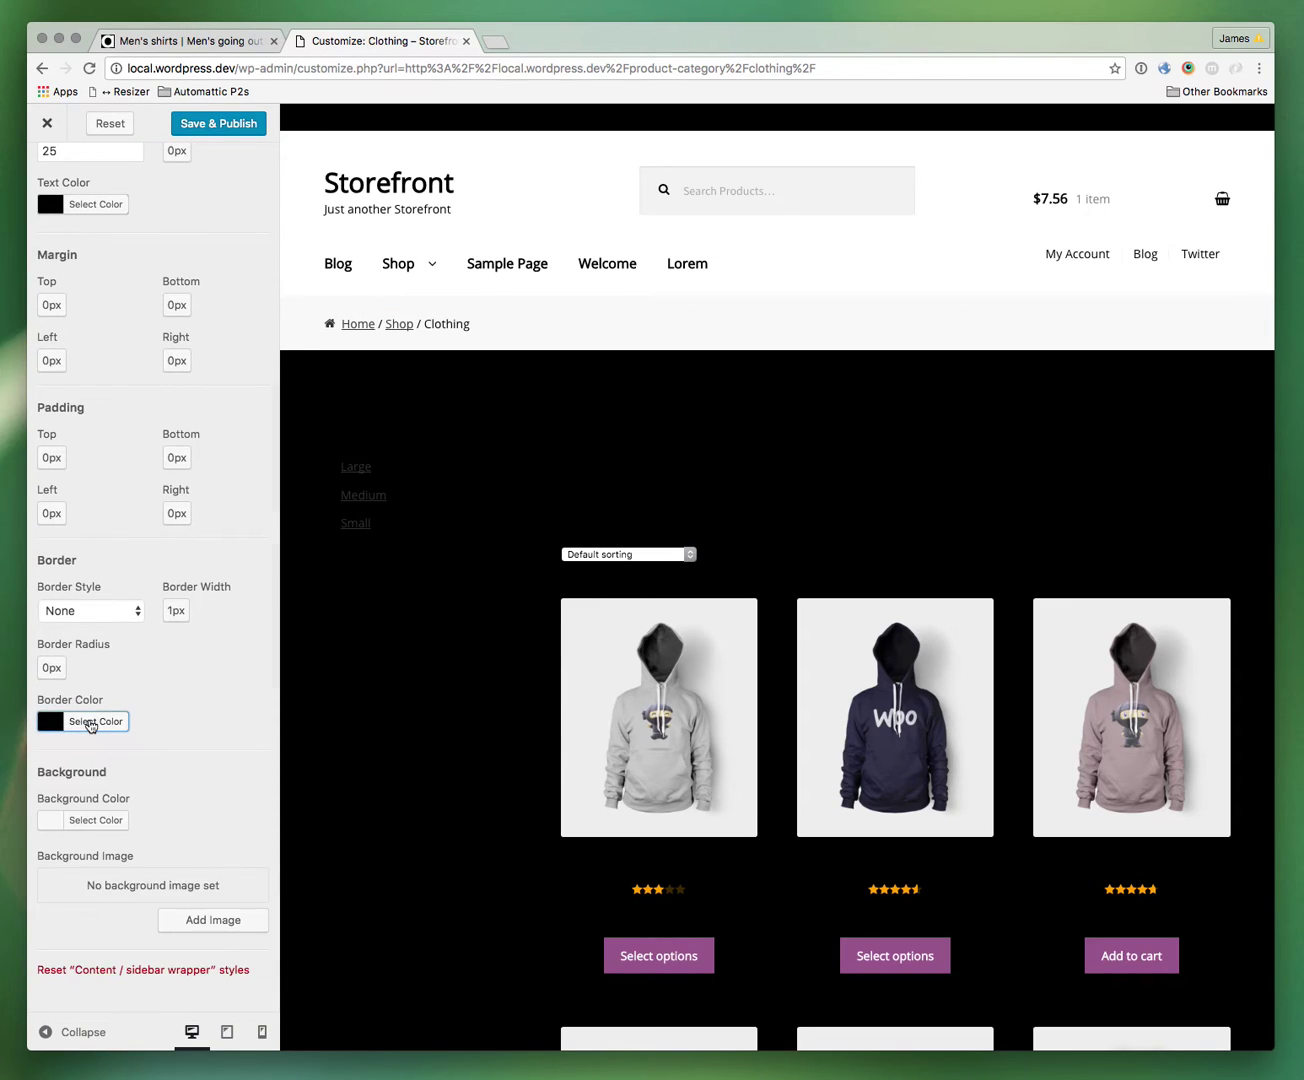
{"action": "left_click", "coordinate": [83, 823]}
{"action": "scroll", "coordinate": [79, 894], "scroll_direction": "down", "scroll_amount": 3}
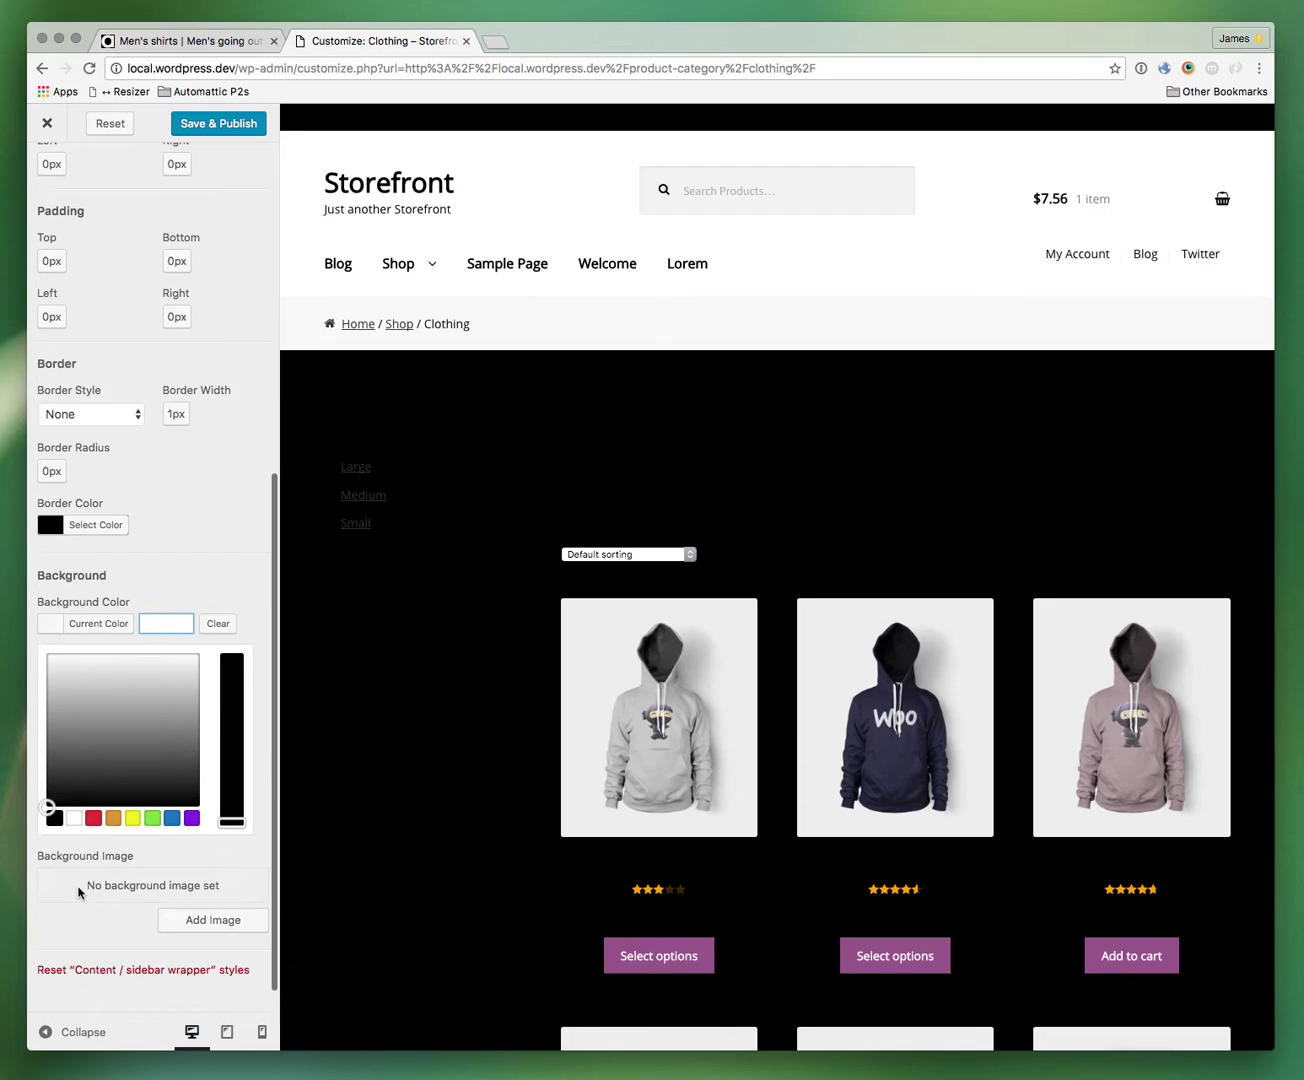
{"action": "left_click", "coordinate": [74, 820]}
{"action": "scroll", "coordinate": [185, 550], "scroll_direction": "up", "scroll_amount": 8}
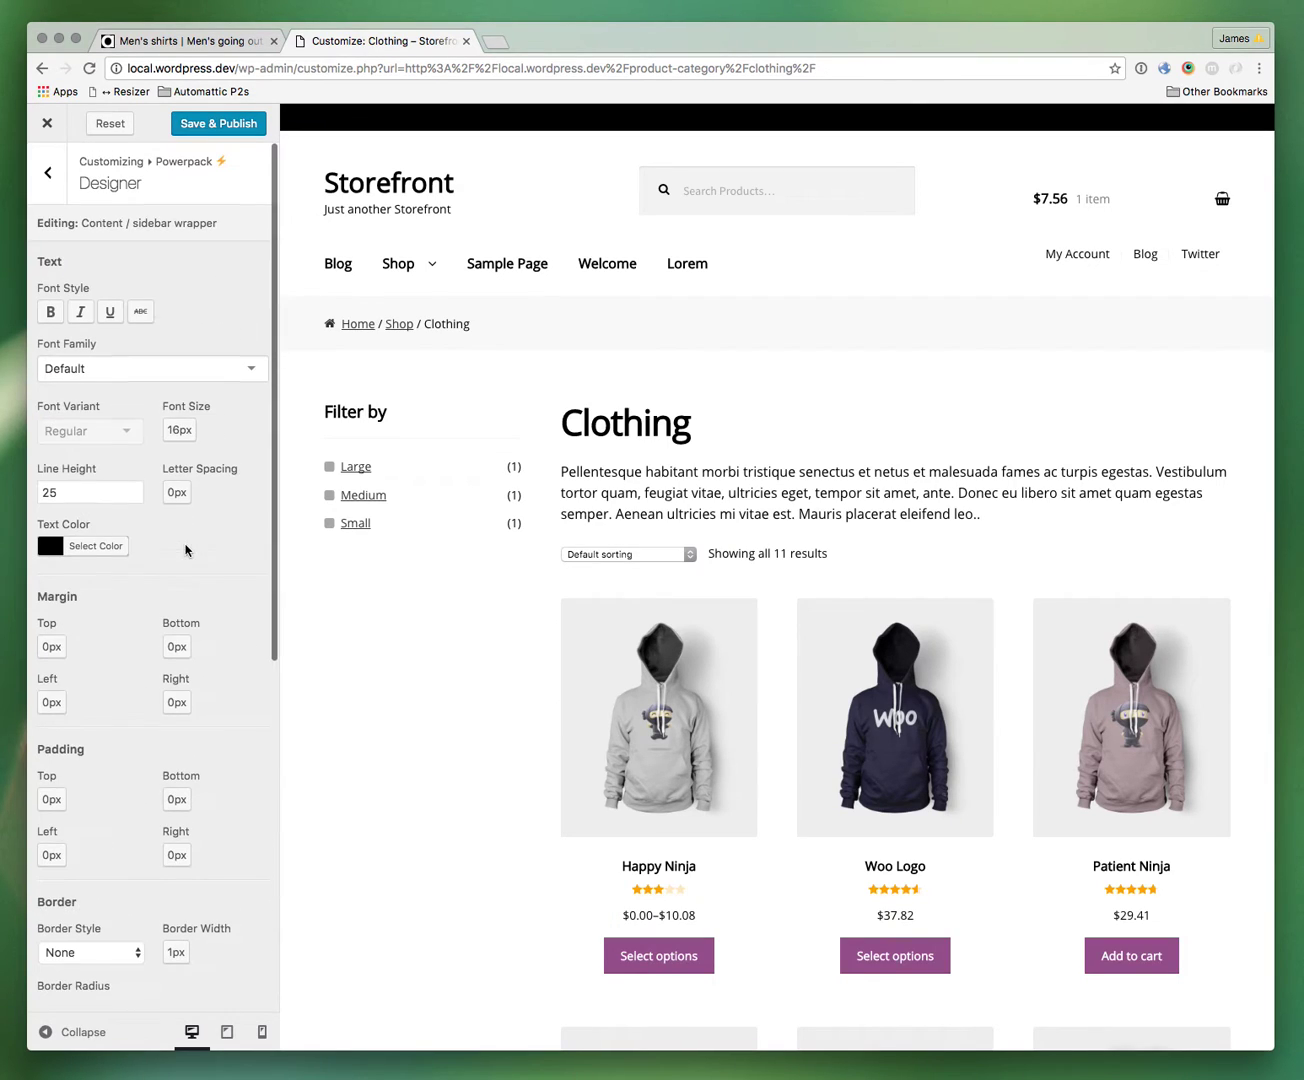
{"action": "left_click", "coordinate": [49, 174]}
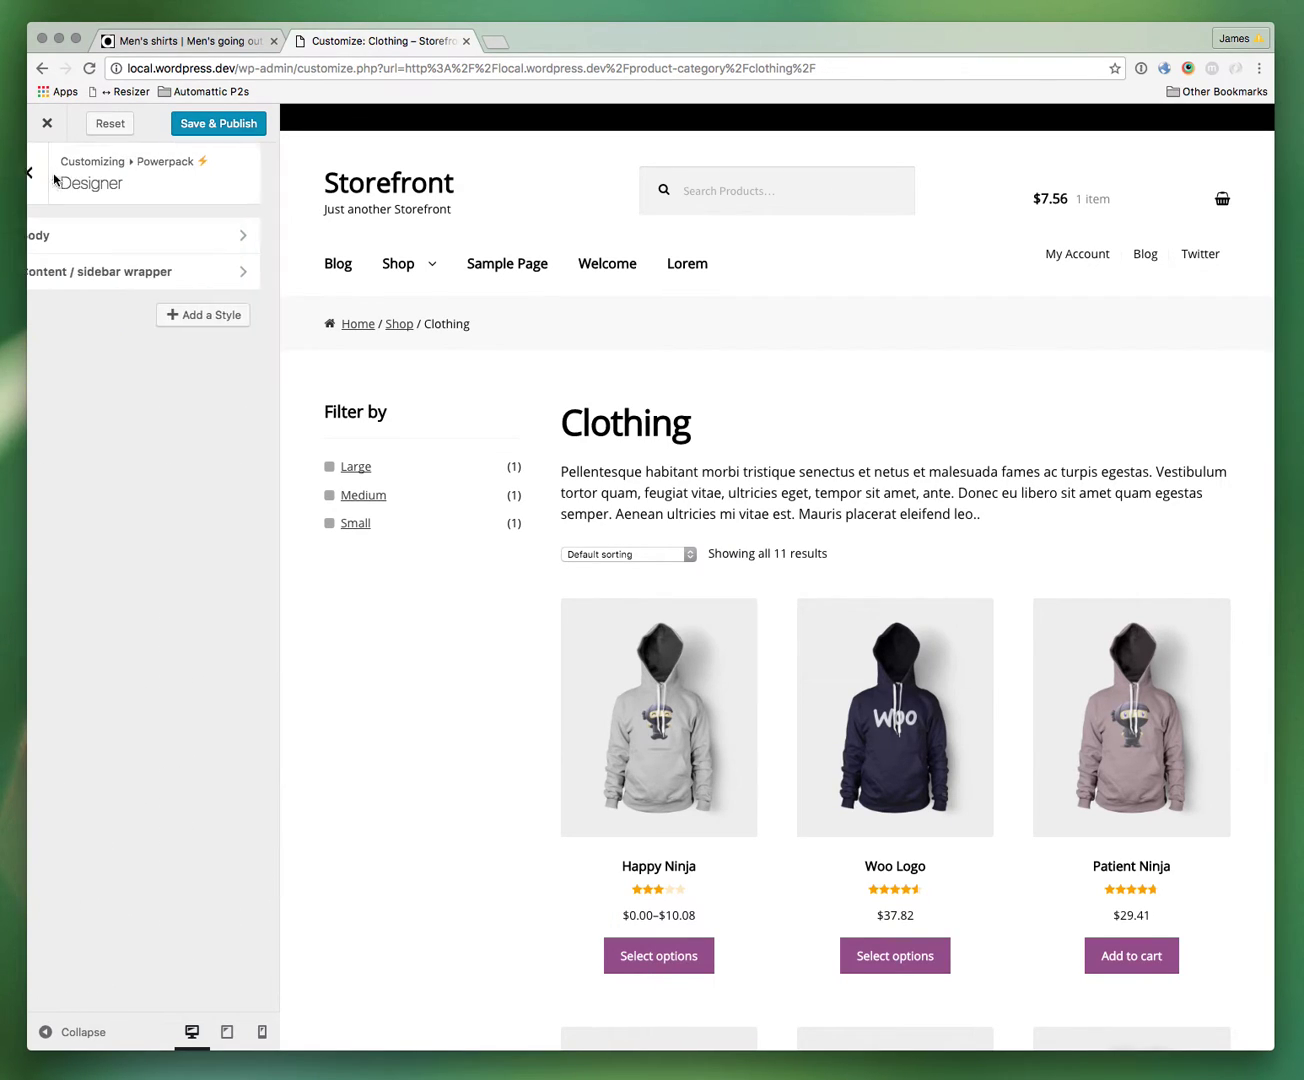
Step: Compare the shop page with the ASOS page and add a Designer style for the Breadcrumb element
{"action": "left_click", "coordinate": [218, 41]}
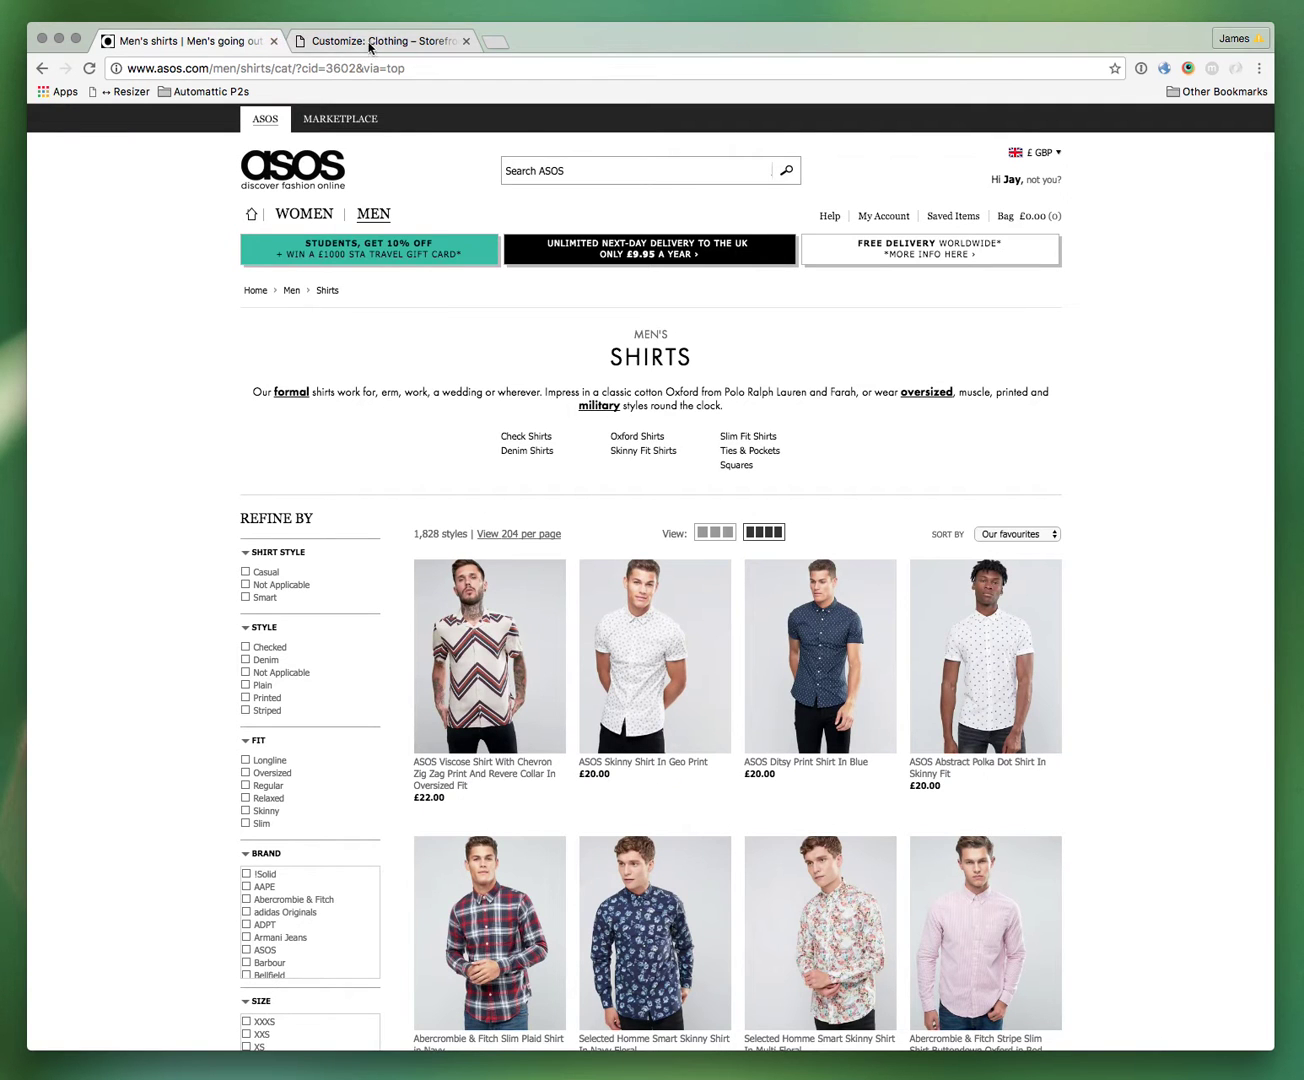
{"action": "left_click", "coordinate": [378, 42]}
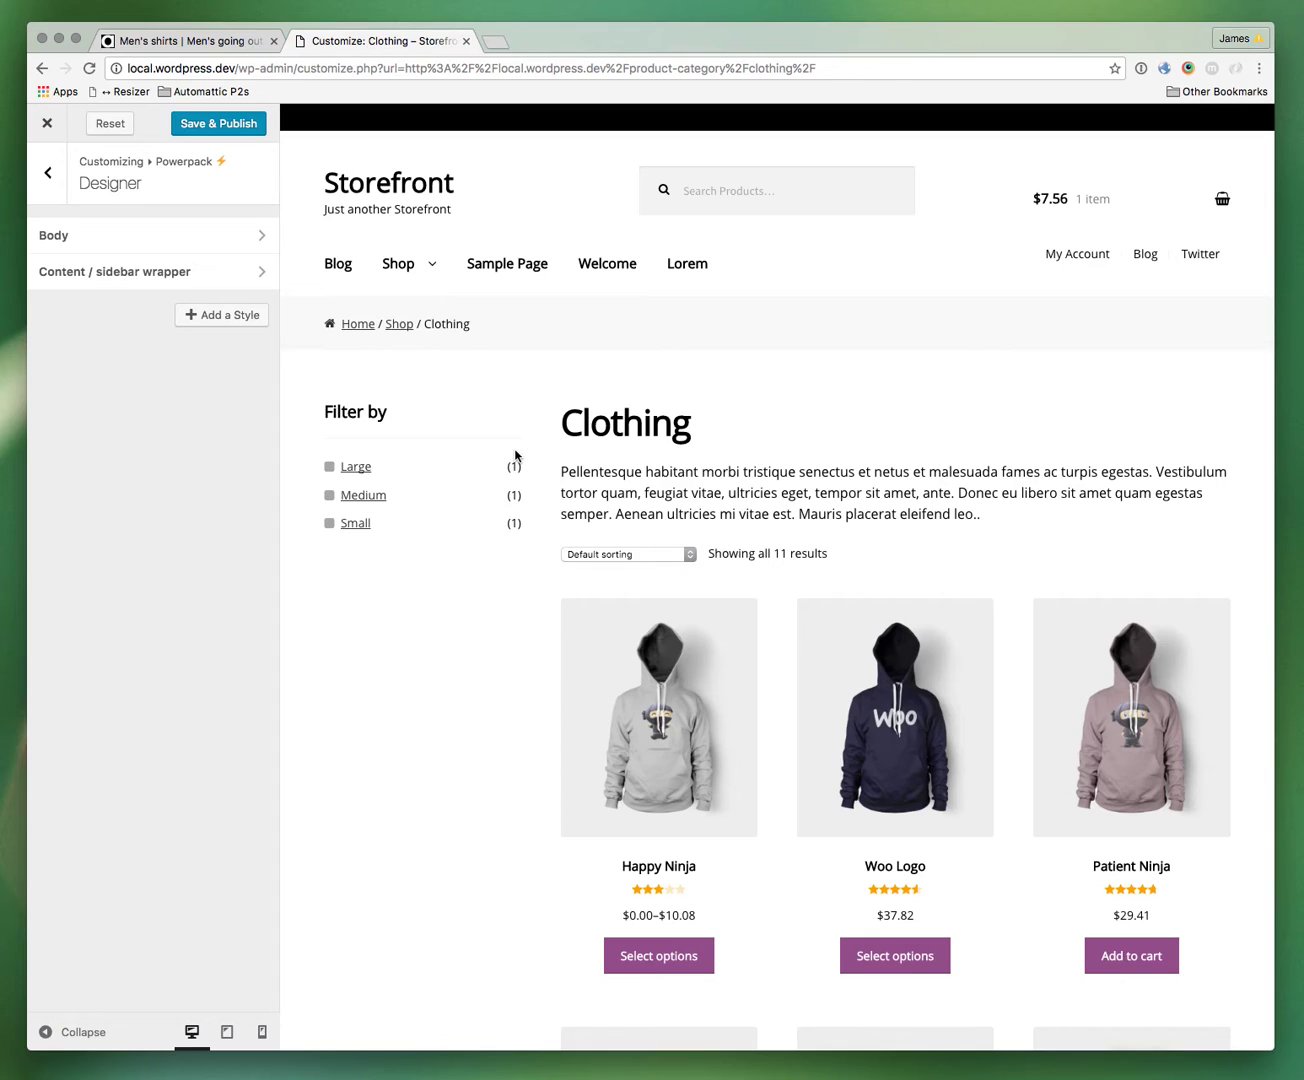
{"action": "left_click", "coordinate": [194, 41]}
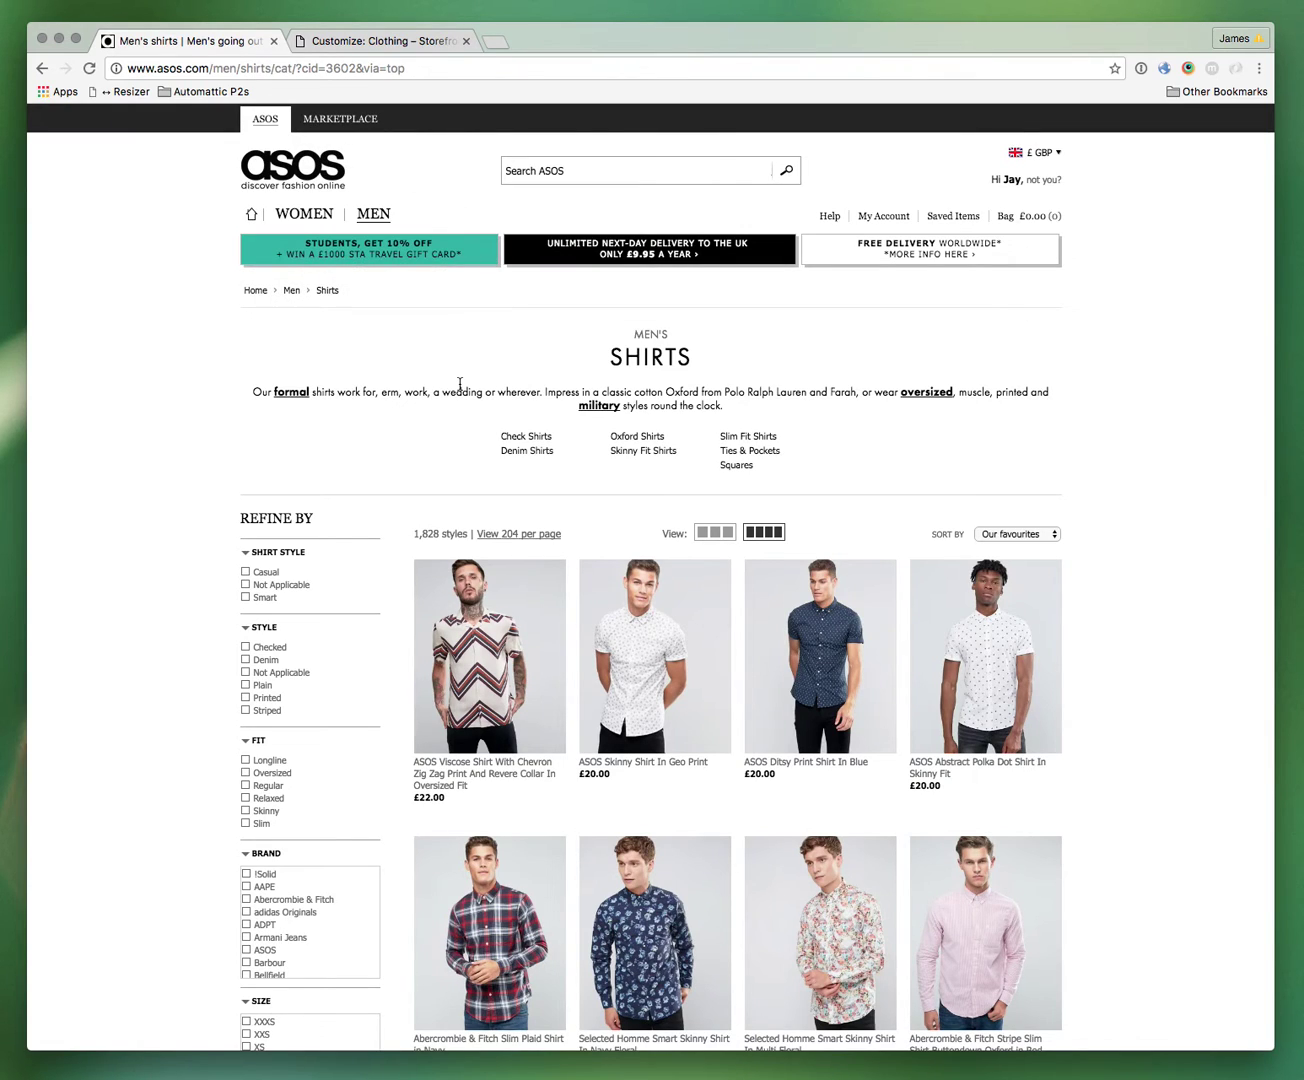
{"action": "left_click", "coordinate": [399, 41]}
{"action": "mouse_move", "coordinate": [472, 333]}
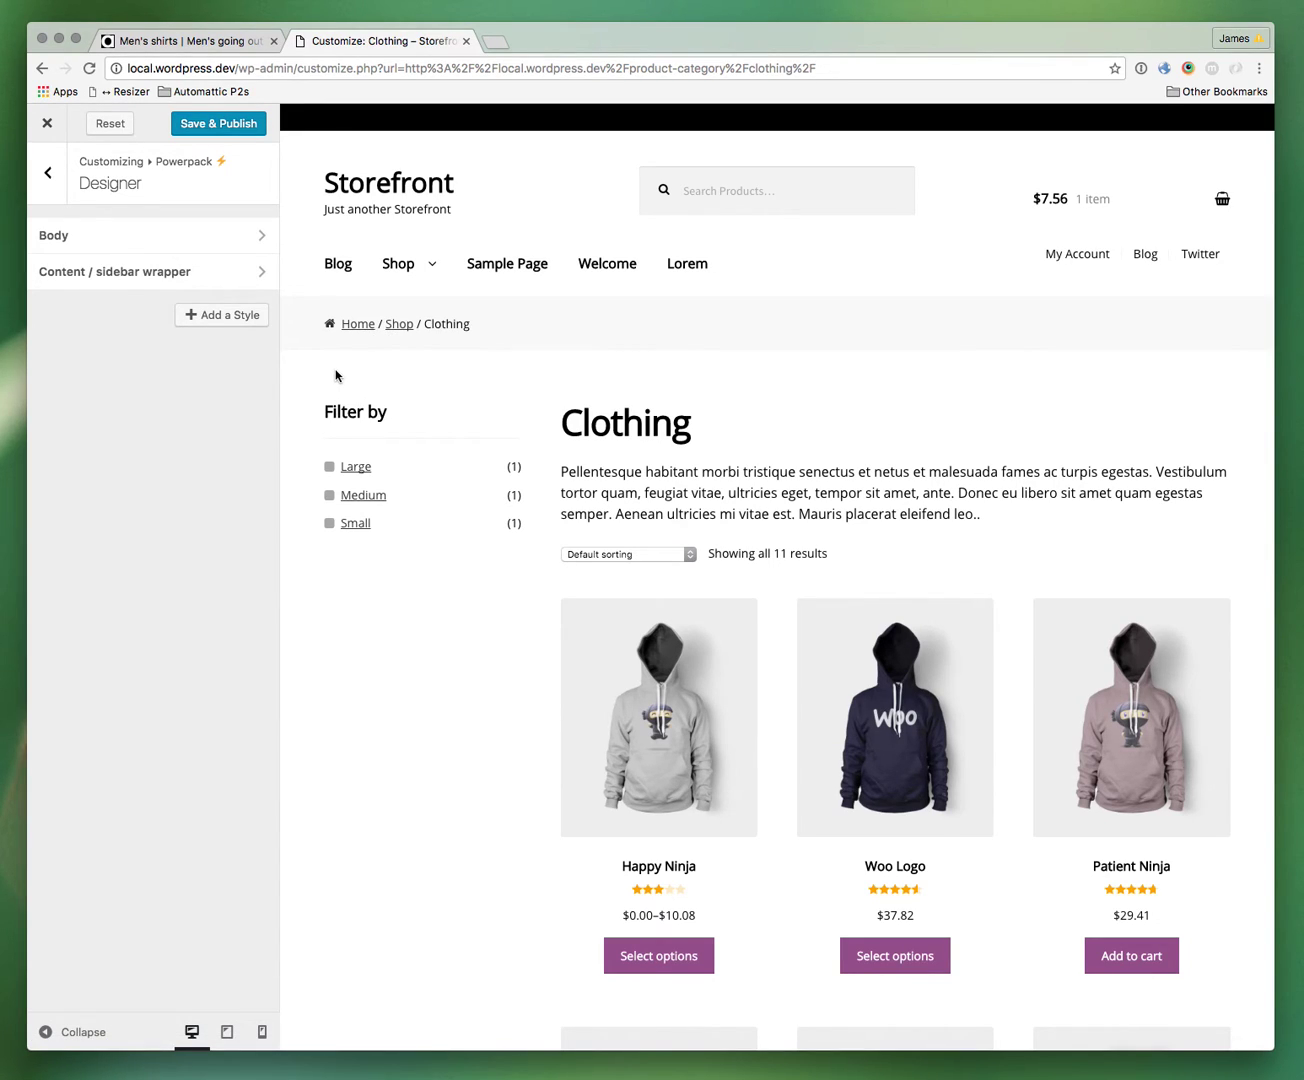
{"action": "left_click", "coordinate": [236, 314]}
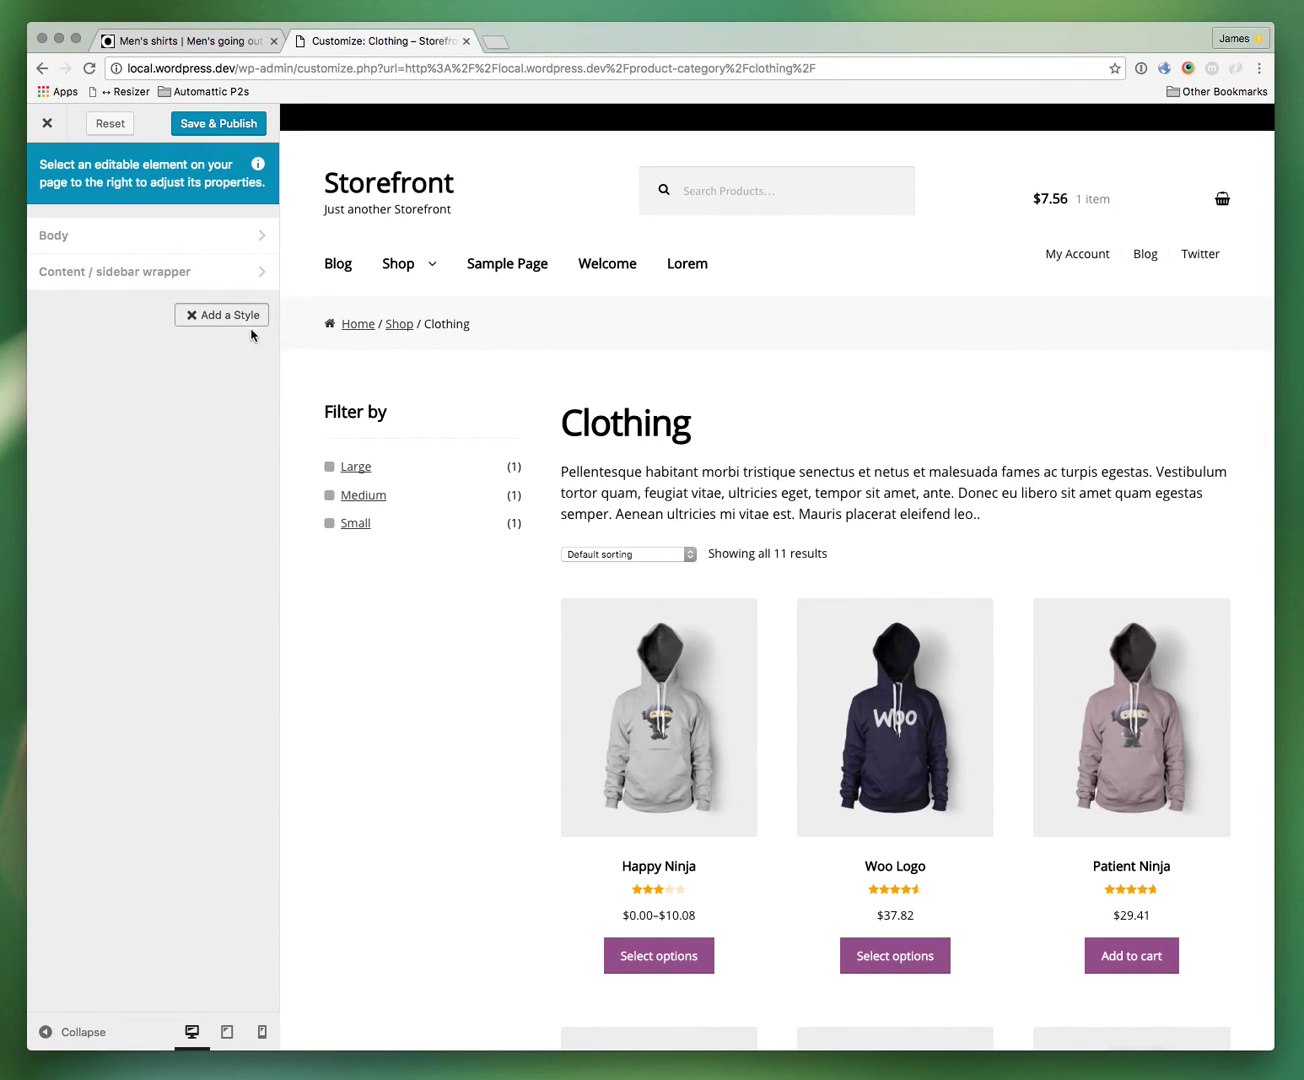
{"action": "left_click", "coordinate": [1004, 326]}
Step: Set the Breadcrumb's background color to white (#ffffff)
{"action": "scroll", "coordinate": [111, 646], "scroll_direction": "down", "scroll_amount": 5}
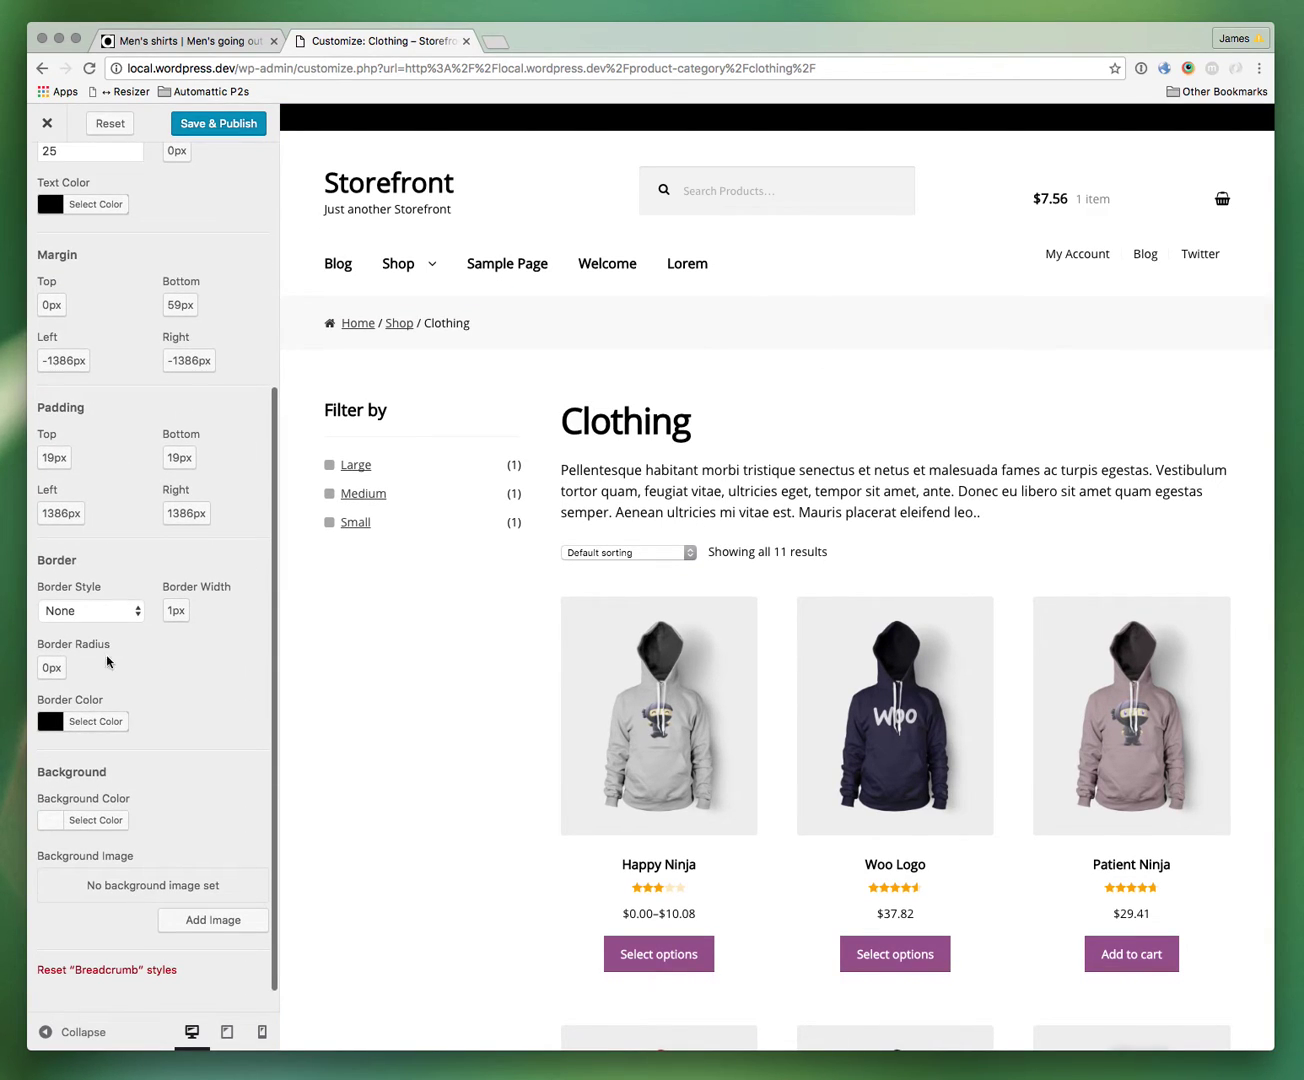
{"action": "left_click", "coordinate": [88, 818]}
{"action": "scroll", "coordinate": [70, 845], "scroll_direction": "down", "scroll_amount": 4}
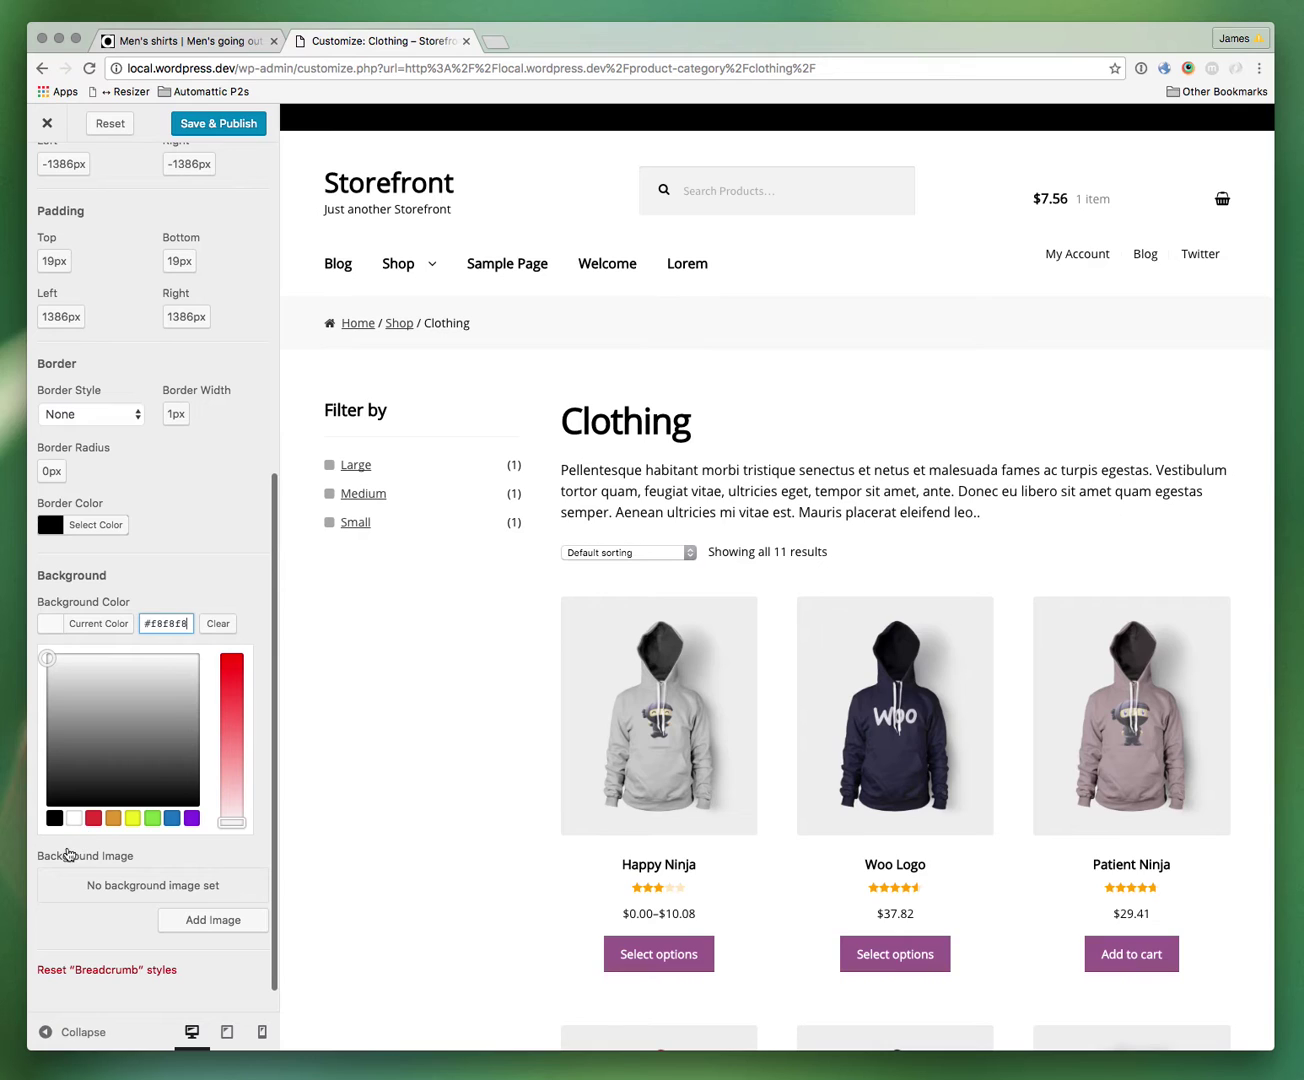
{"action": "left_click", "coordinate": [74, 820]}
{"action": "scroll", "coordinate": [215, 533], "scroll_direction": "up", "scroll_amount": 10}
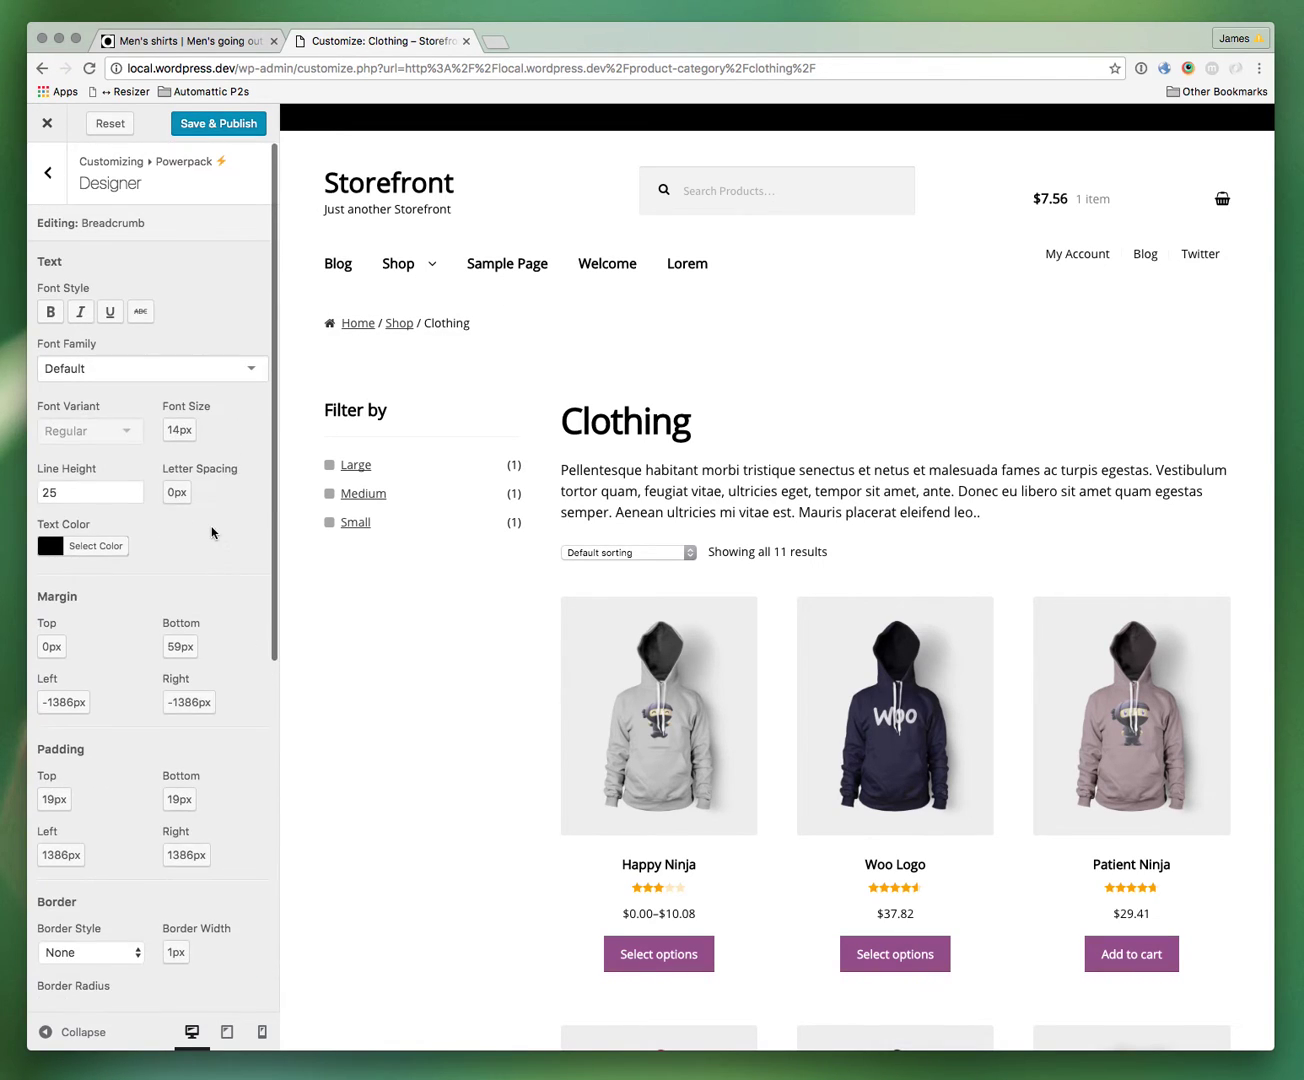
Step: Check the ASOS page's breadcrumb divider and give the Breadcrumb a solid border in light gray #f4f4f4
{"action": "left_click", "coordinate": [225, 41]}
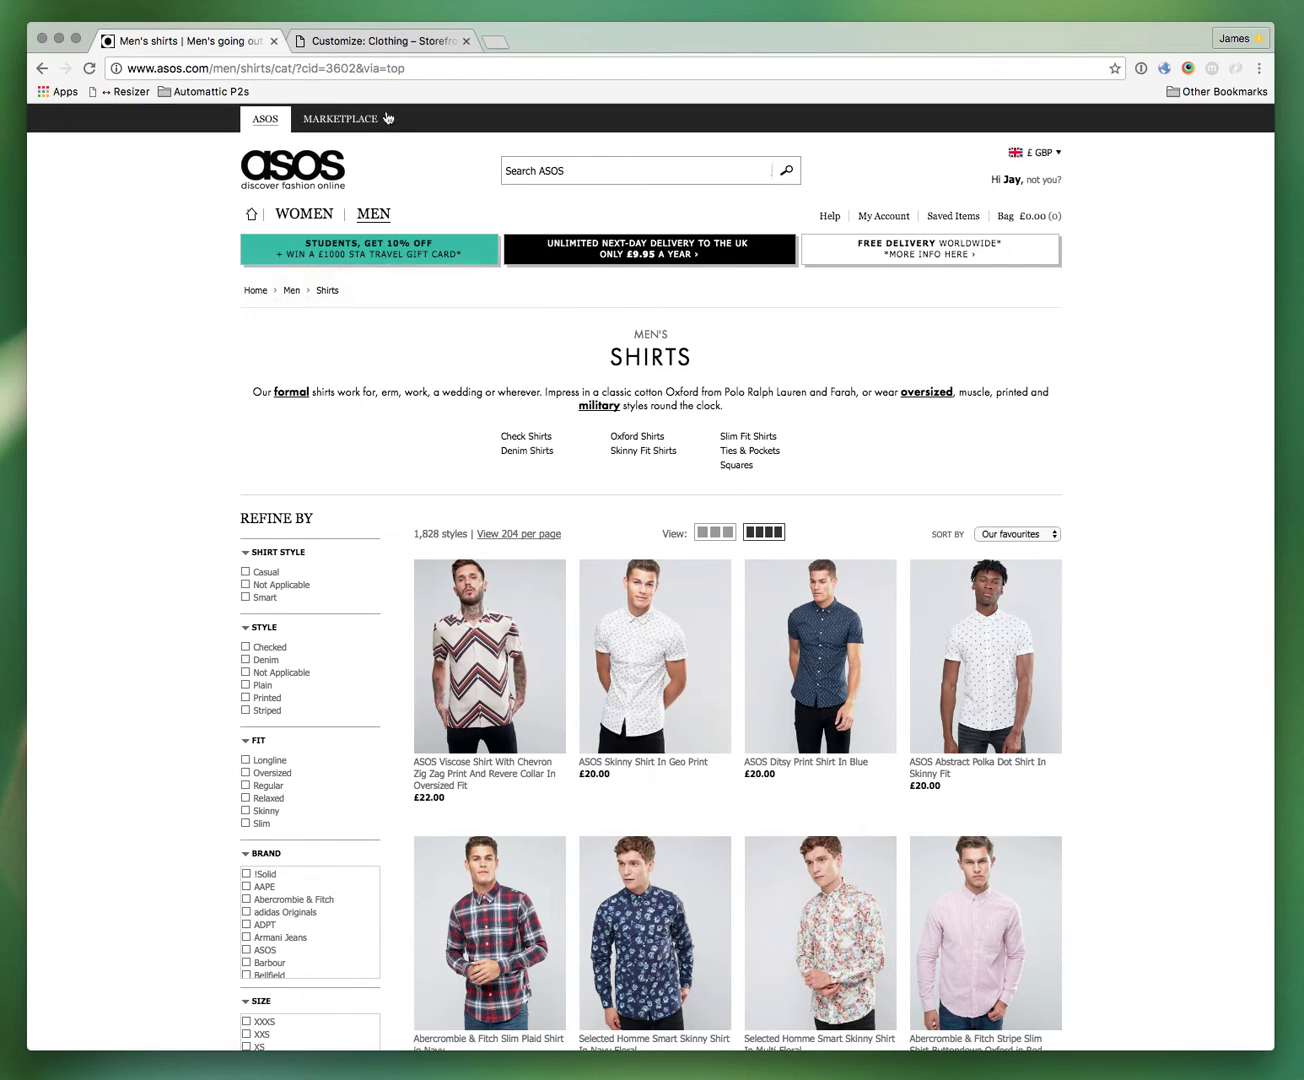
{"action": "left_click", "coordinate": [371, 42]}
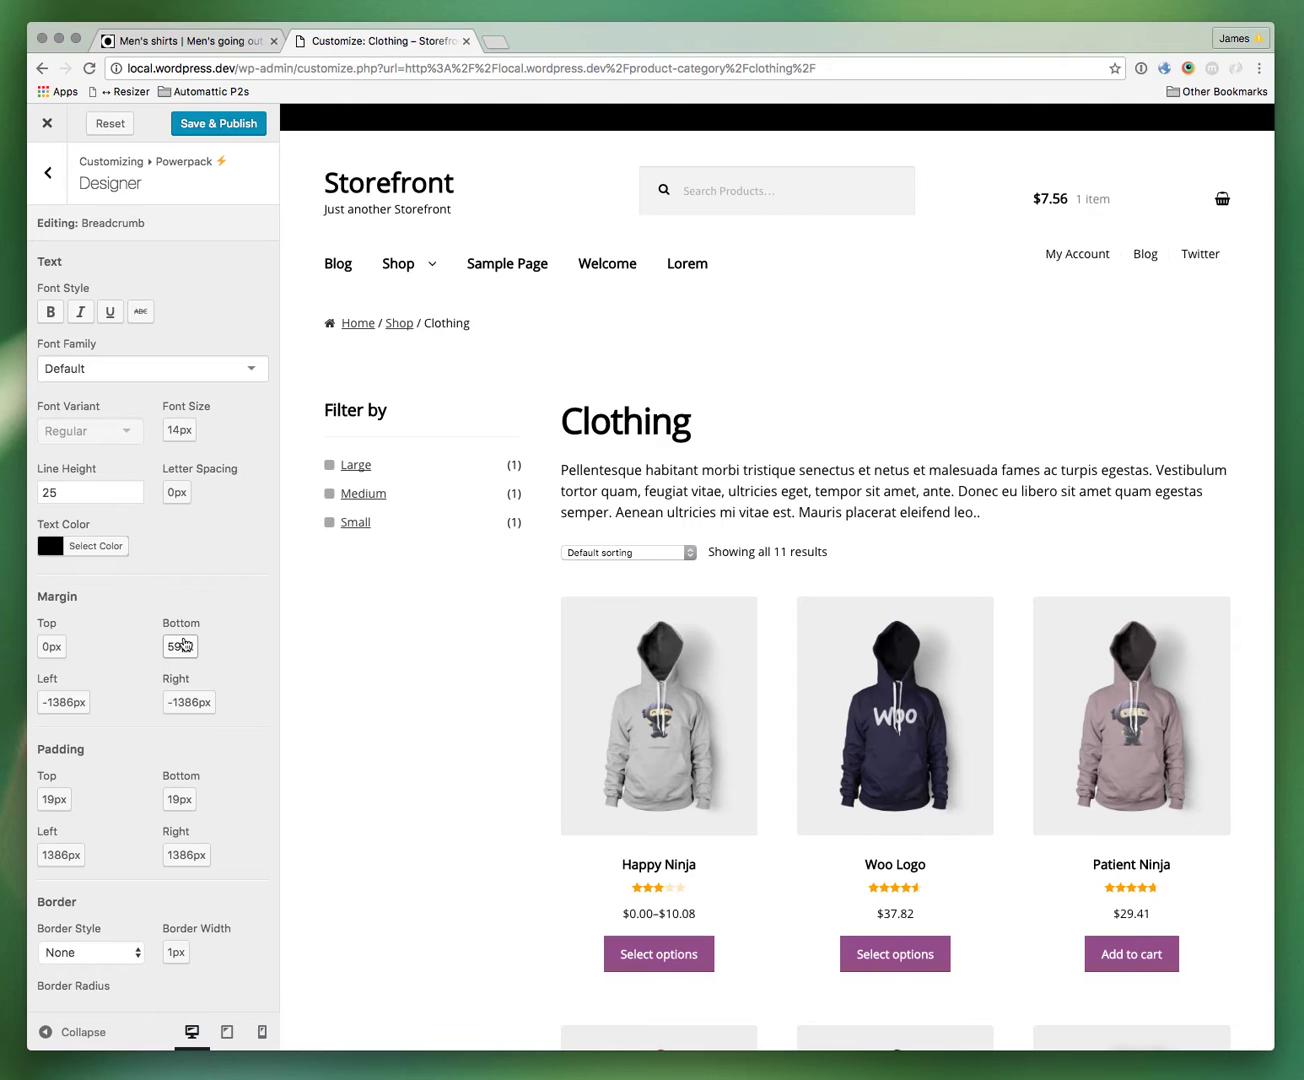
{"action": "scroll", "coordinate": [183, 642], "scroll_direction": "down", "scroll_amount": 5}
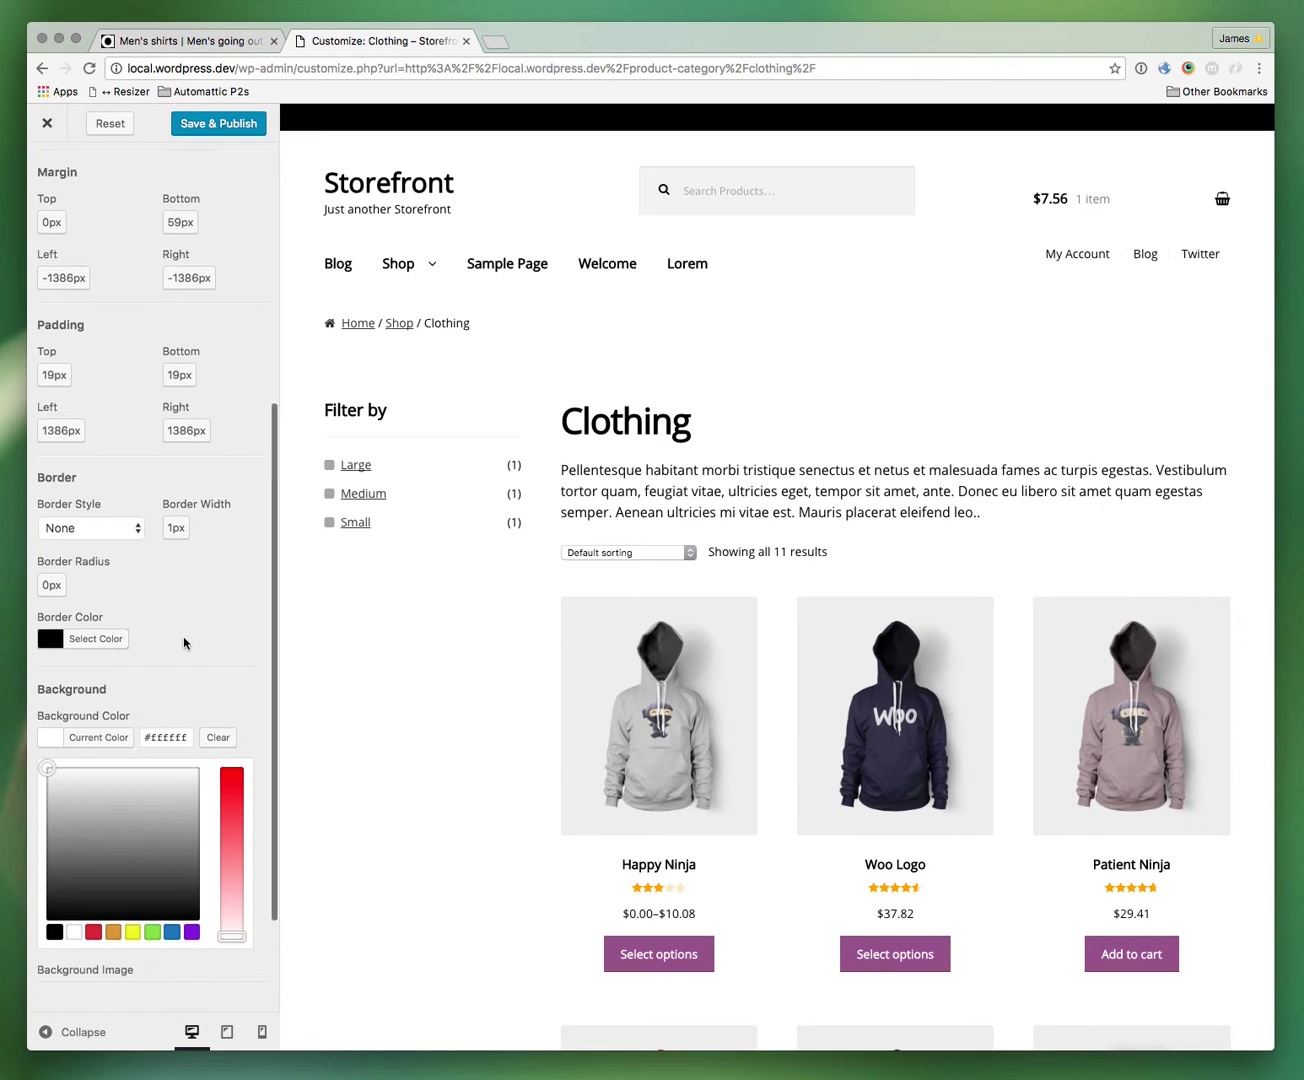
{"action": "scroll", "coordinate": [184, 640], "scroll_direction": "down", "scroll_amount": 2}
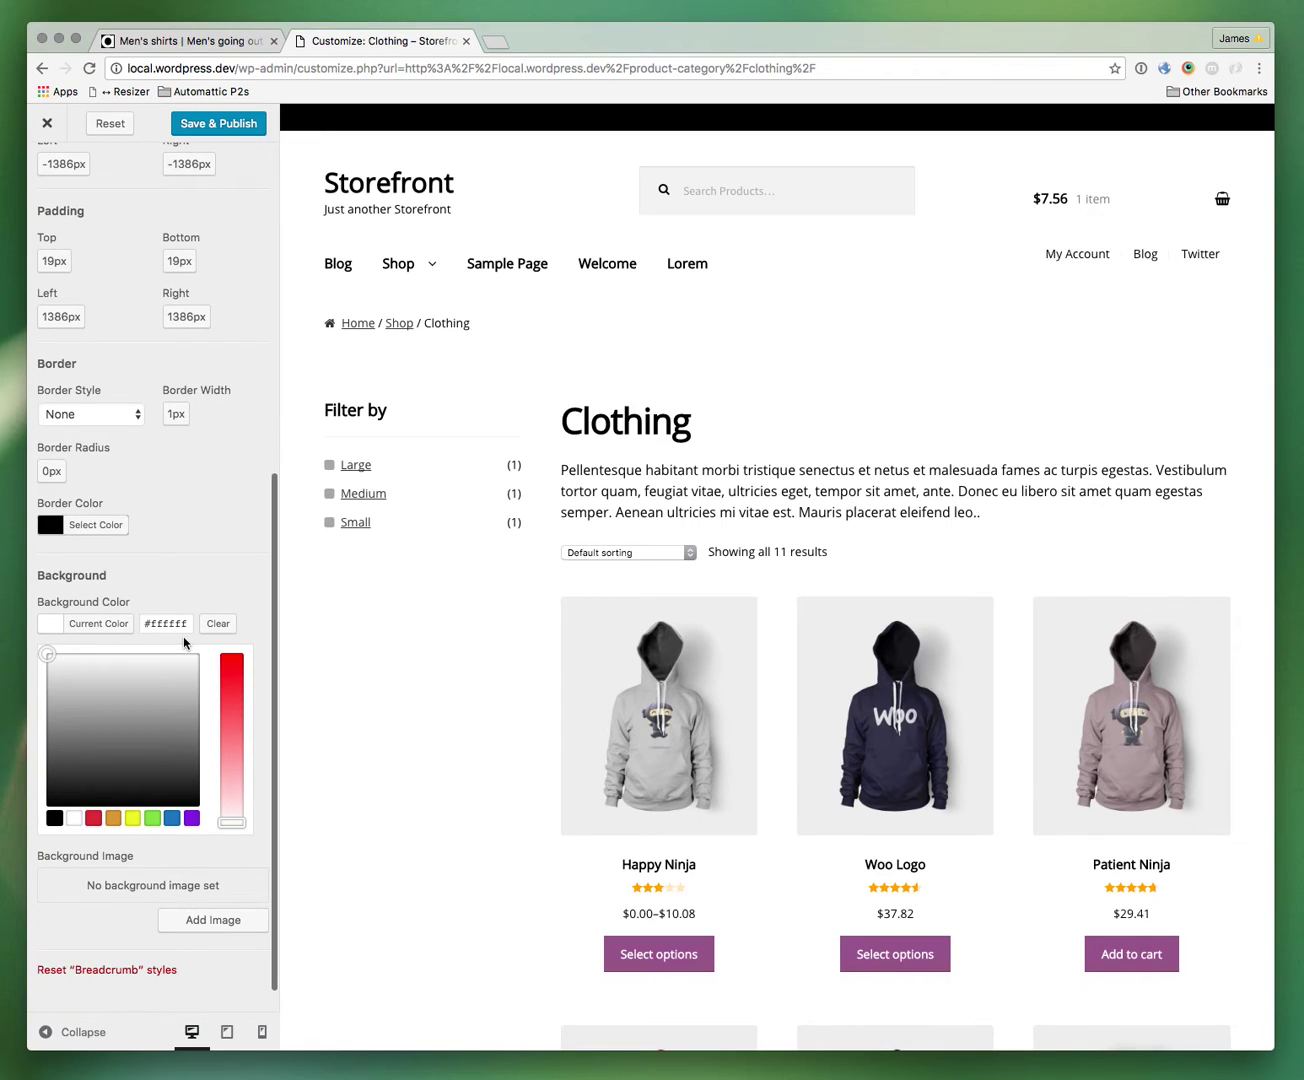
{"action": "left_click", "coordinate": [108, 525]}
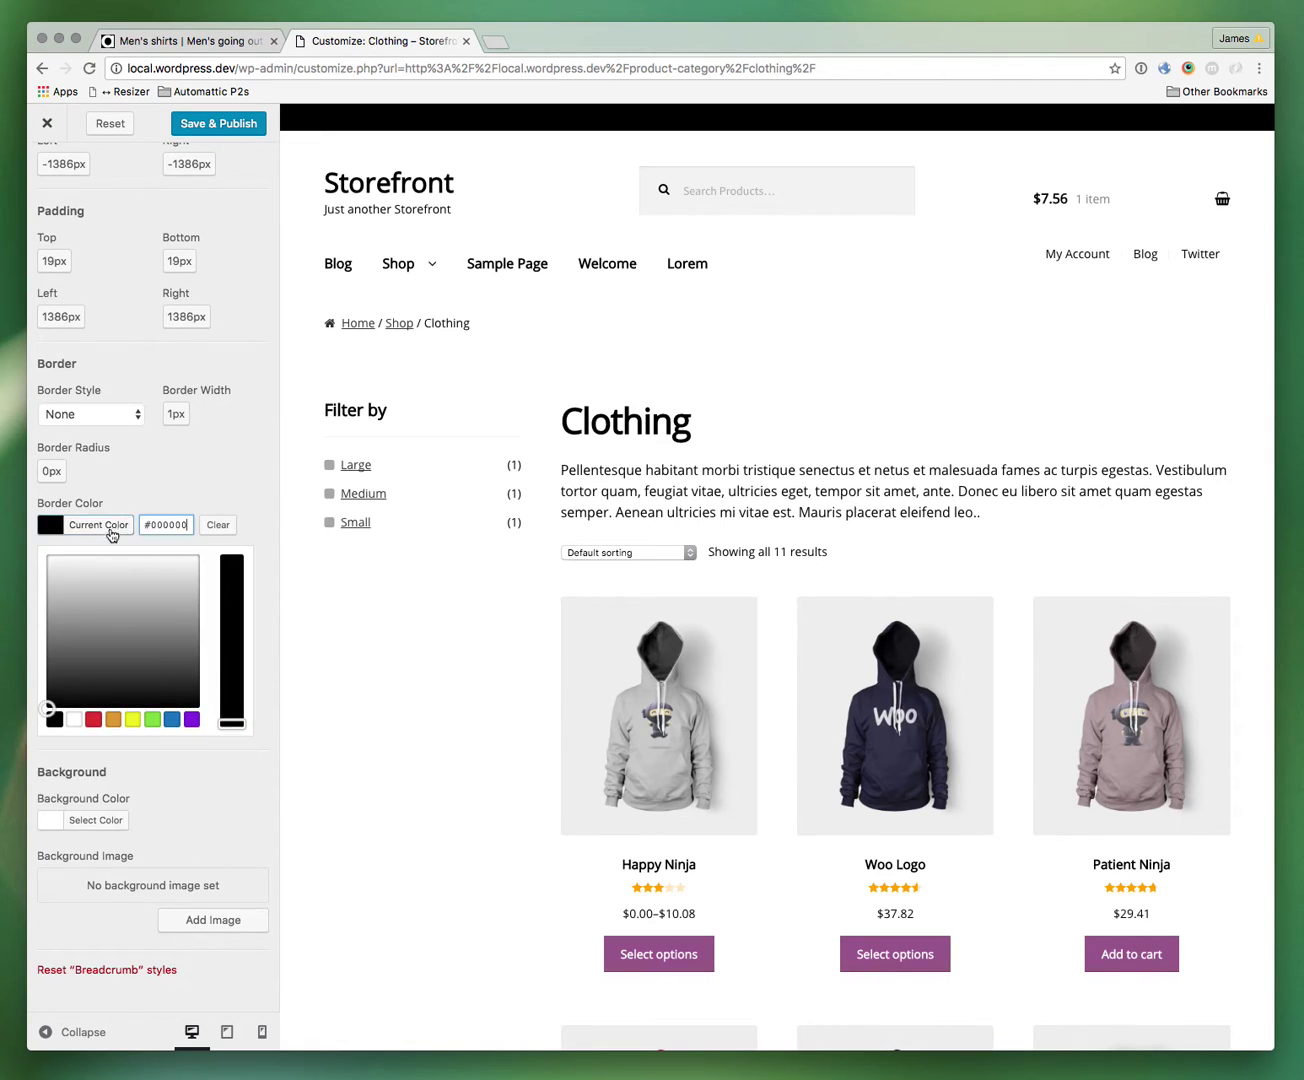
{"action": "left_click_drag", "start_coordinate": [58, 583], "coordinate": [39, 561]}
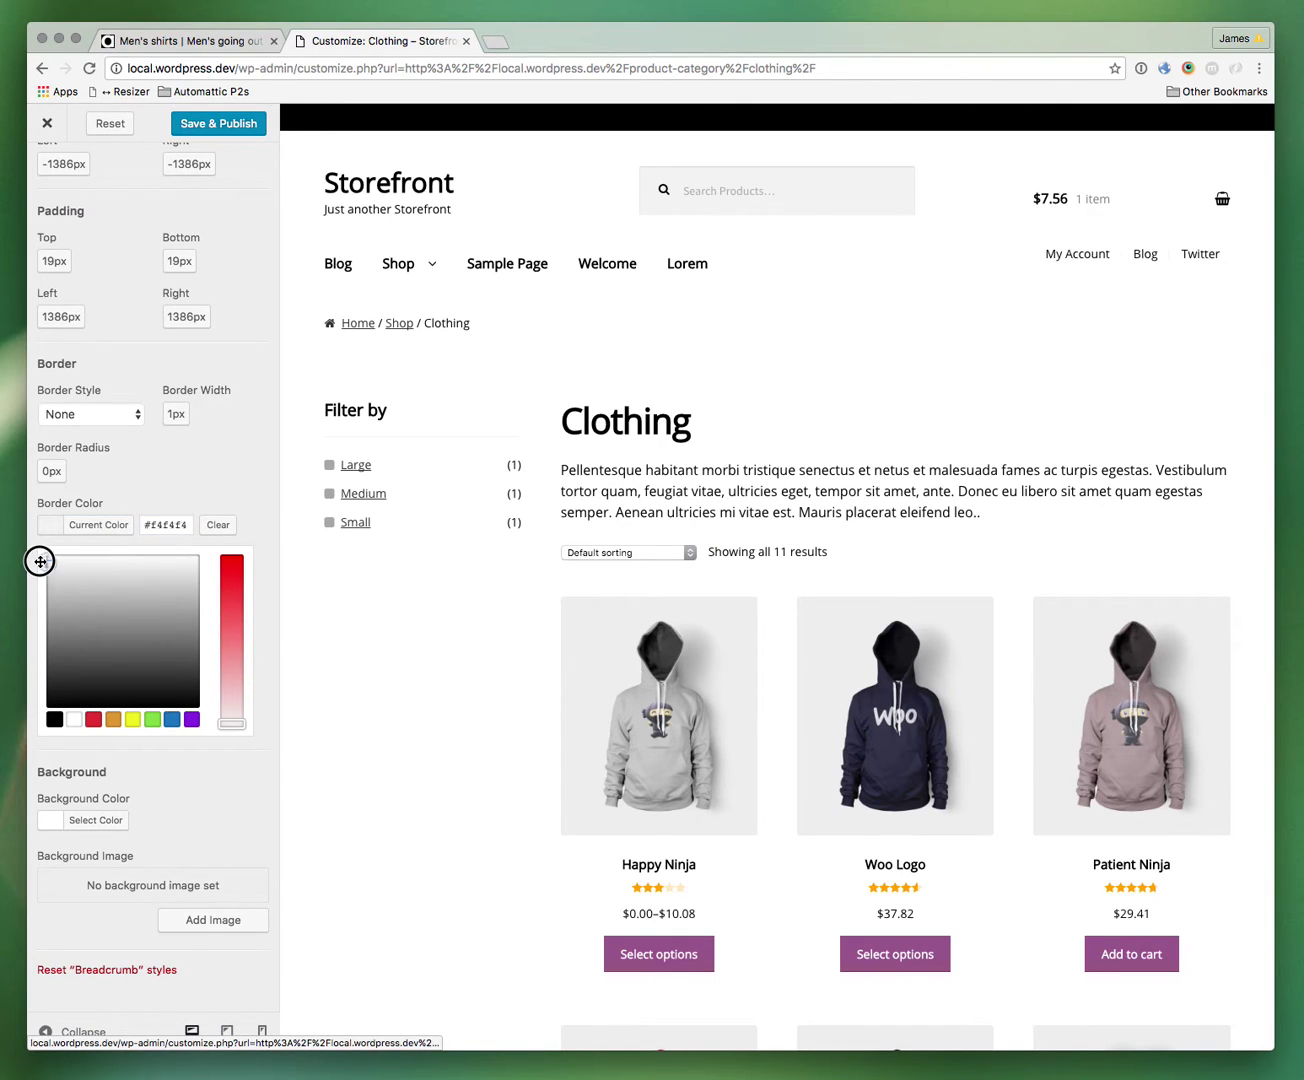
{"action": "left_click", "coordinate": [94, 418]}
{"action": "left_click", "coordinate": [62, 482]}
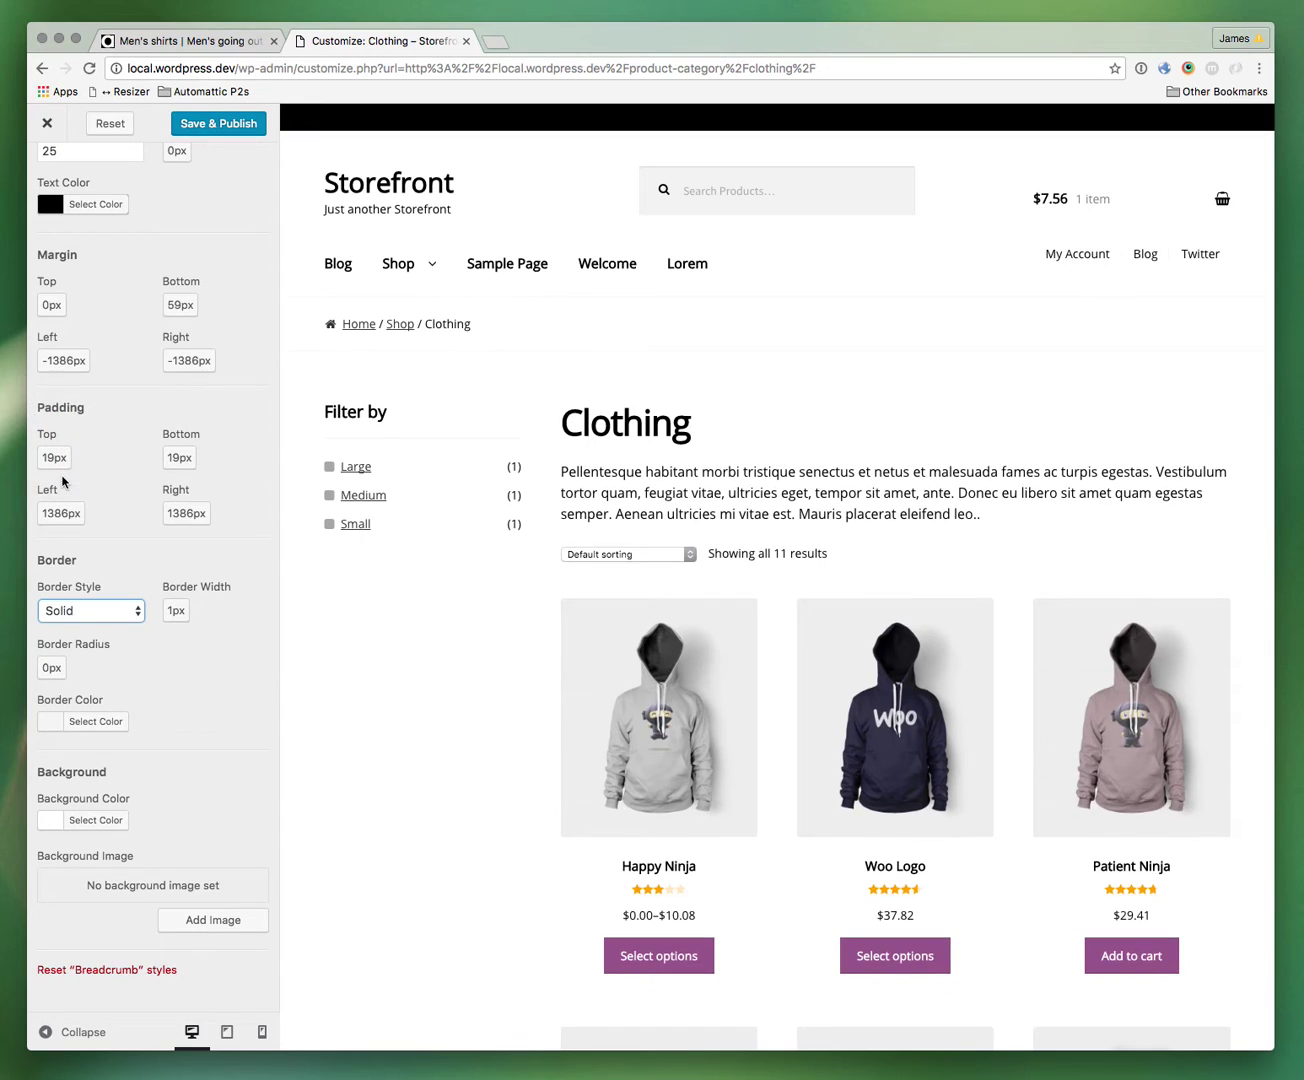
Step: Darken the Breadcrumb's border color slightly to #ededed
{"action": "left_click", "coordinate": [98, 721]}
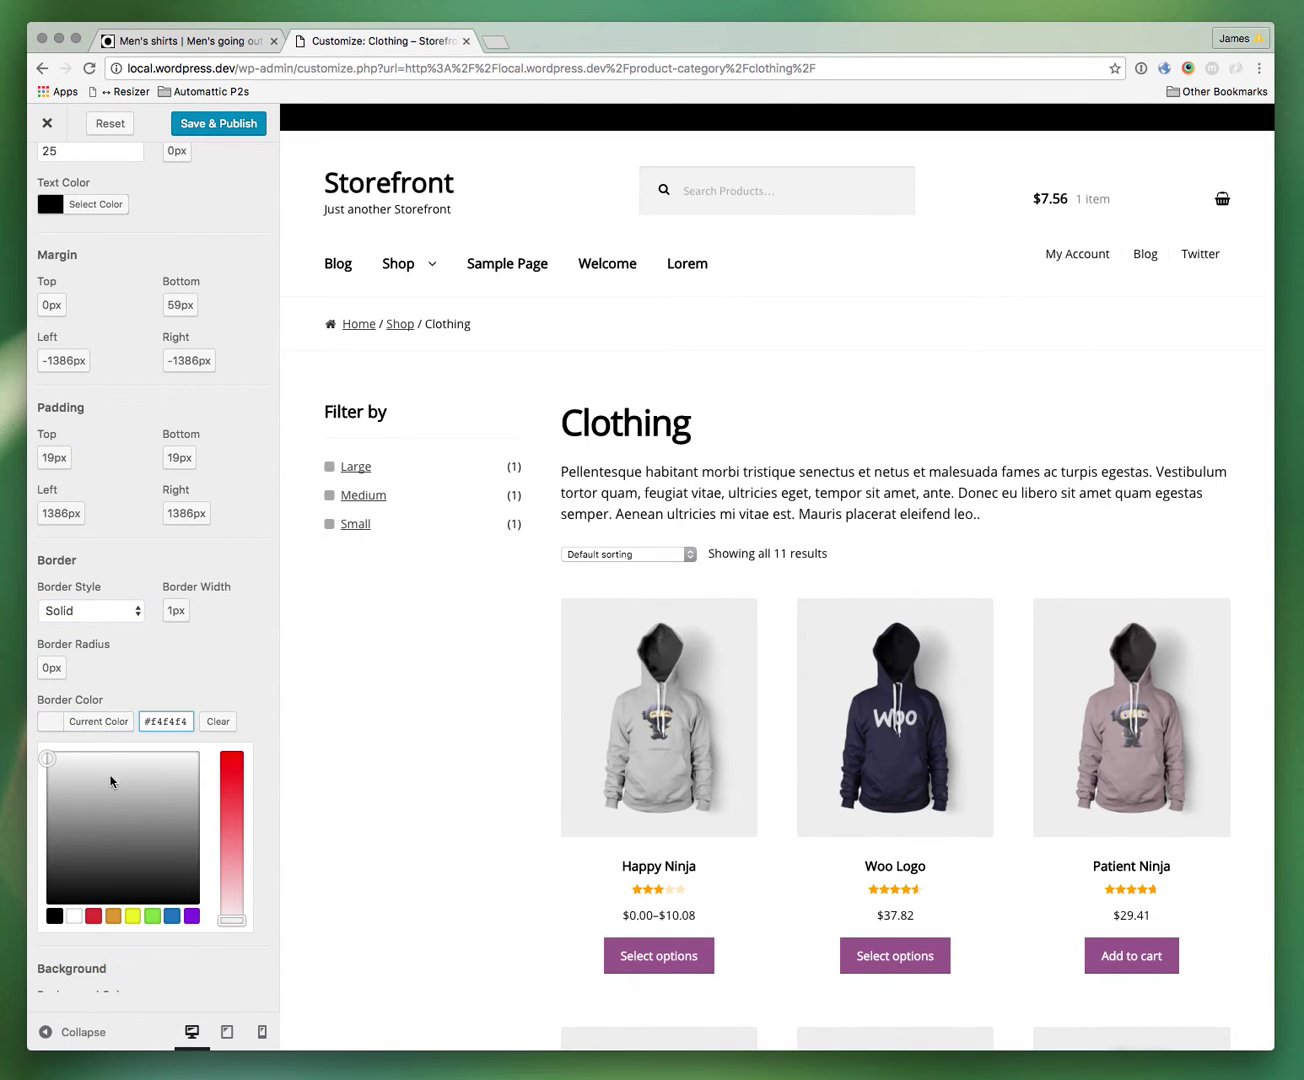
{"action": "left_click", "coordinate": [40, 764]}
{"action": "left_click_drag", "start_coordinate": [40, 764], "coordinate": [41, 766]}
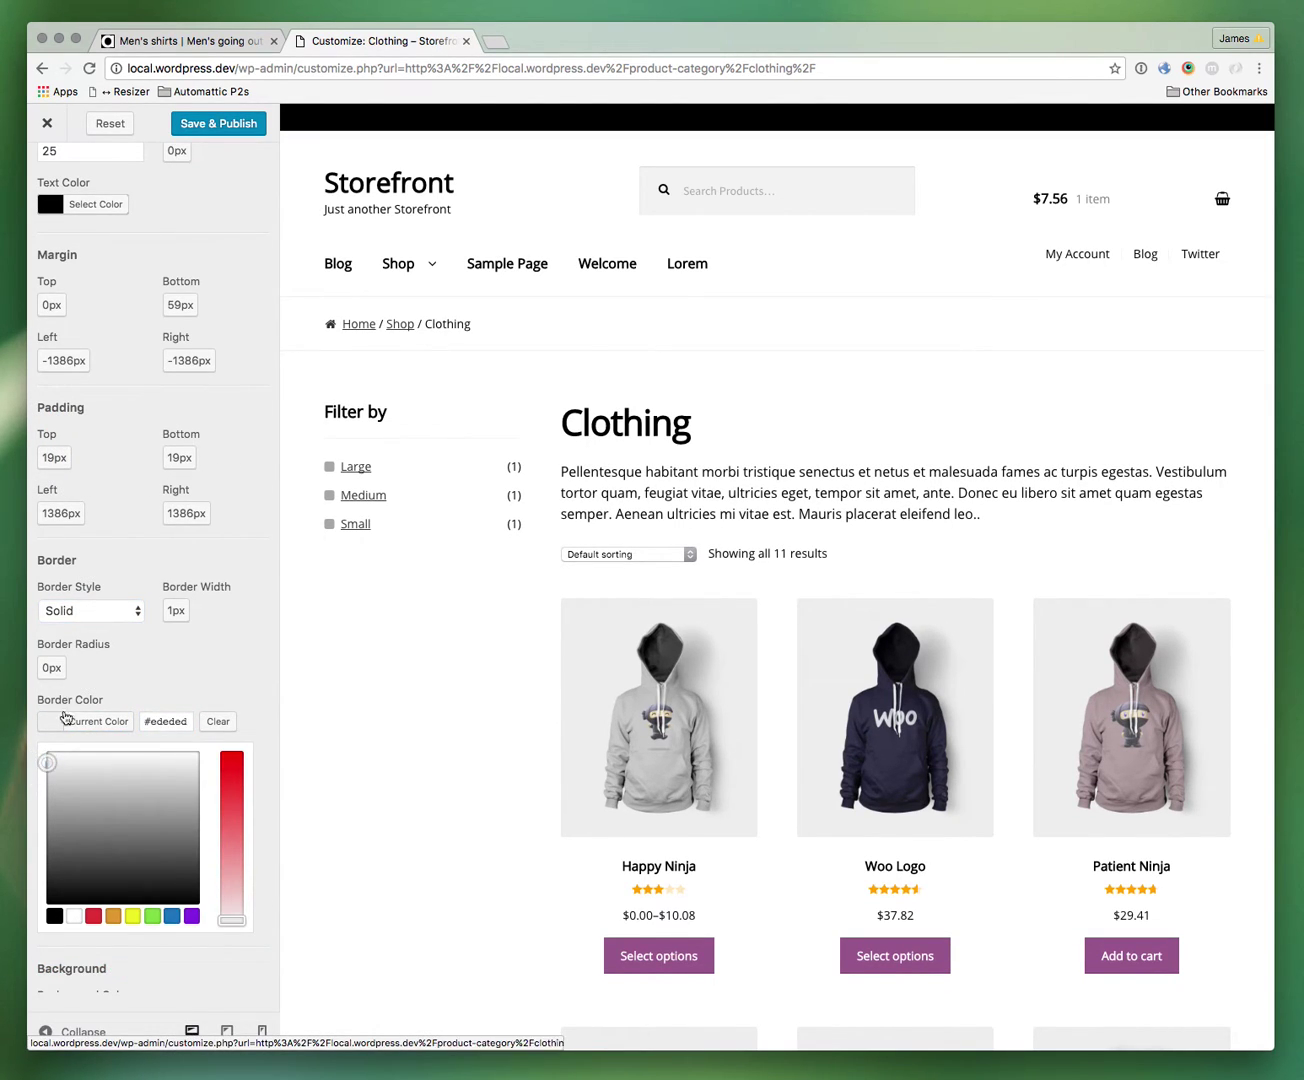
{"action": "scroll", "coordinate": [176, 447], "scroll_direction": "up", "scroll_amount": 5}
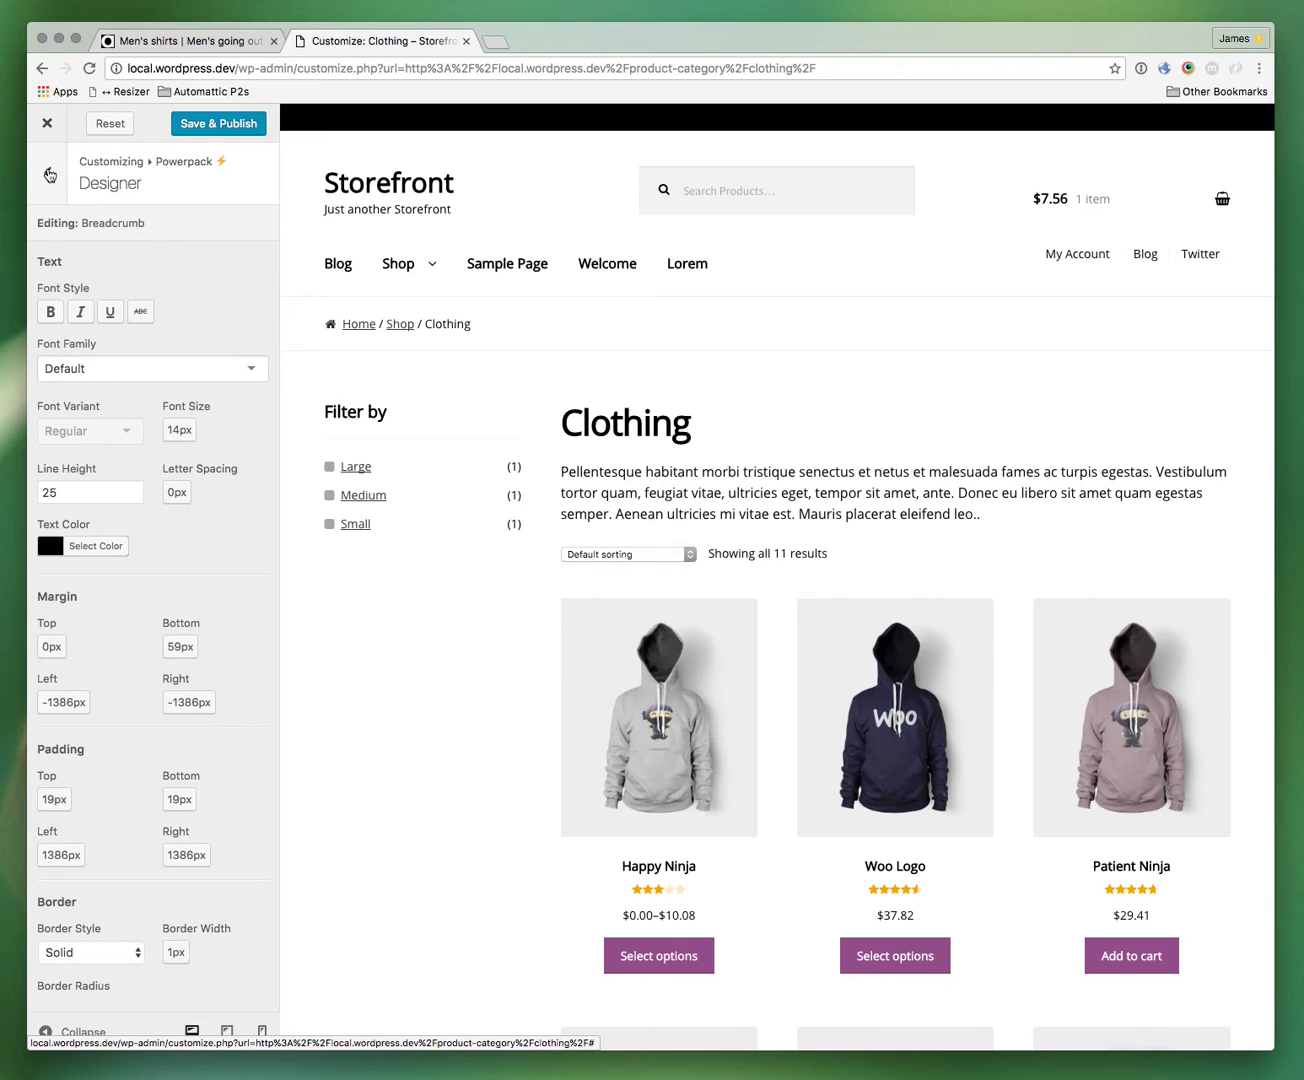
Step: Check the ASOS page's header navigation styling and return to the shop page's Customizer
{"action": "left_click", "coordinate": [188, 42]}
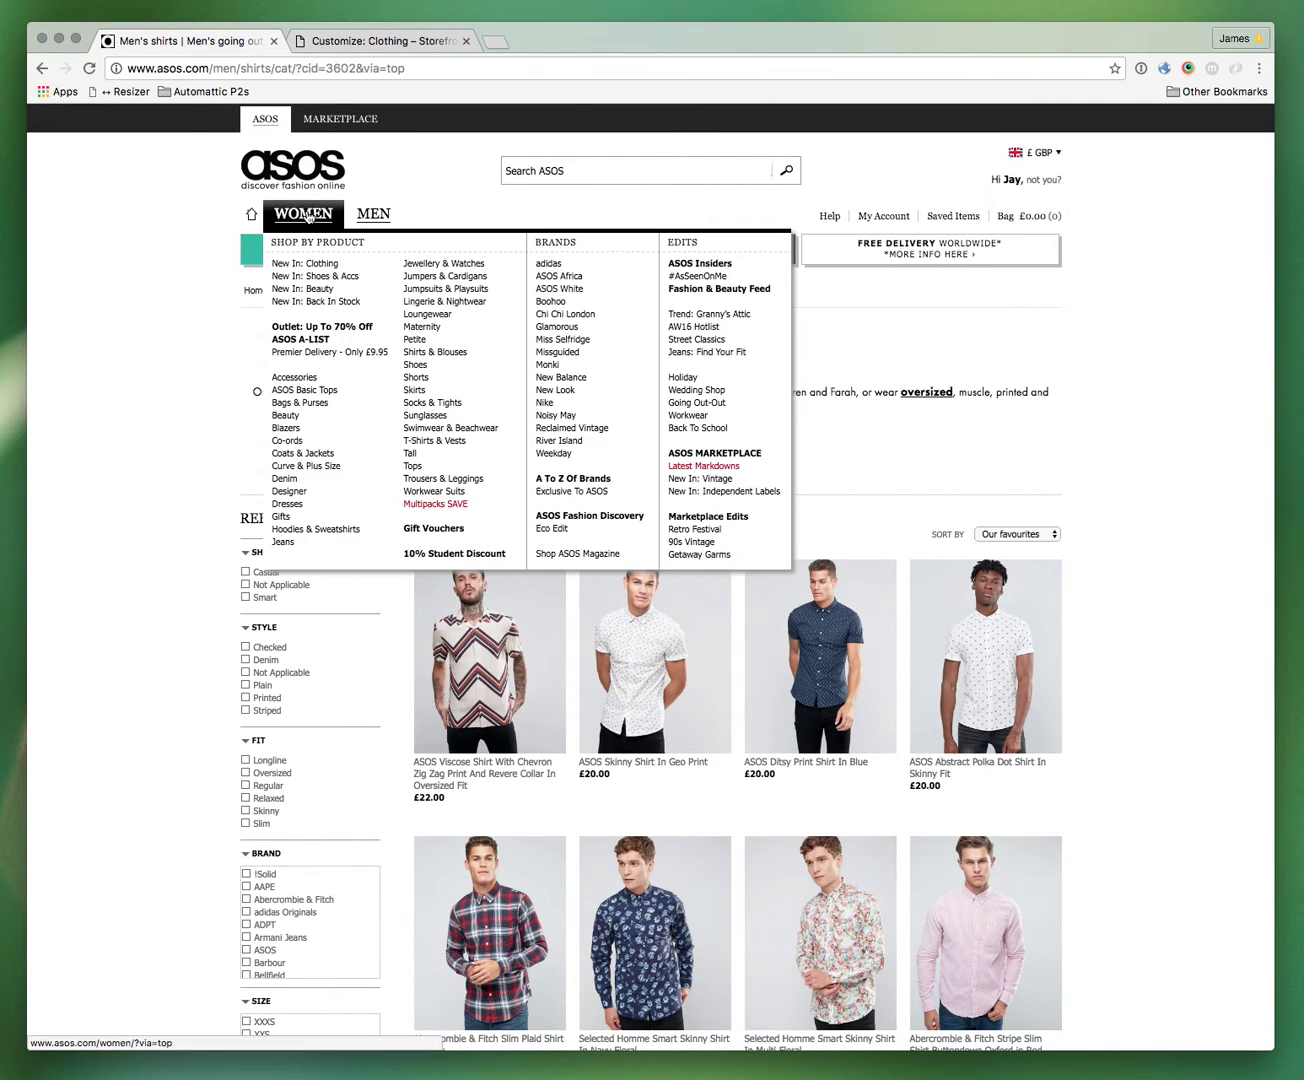
{"action": "mouse_move", "coordinate": [318, 216]}
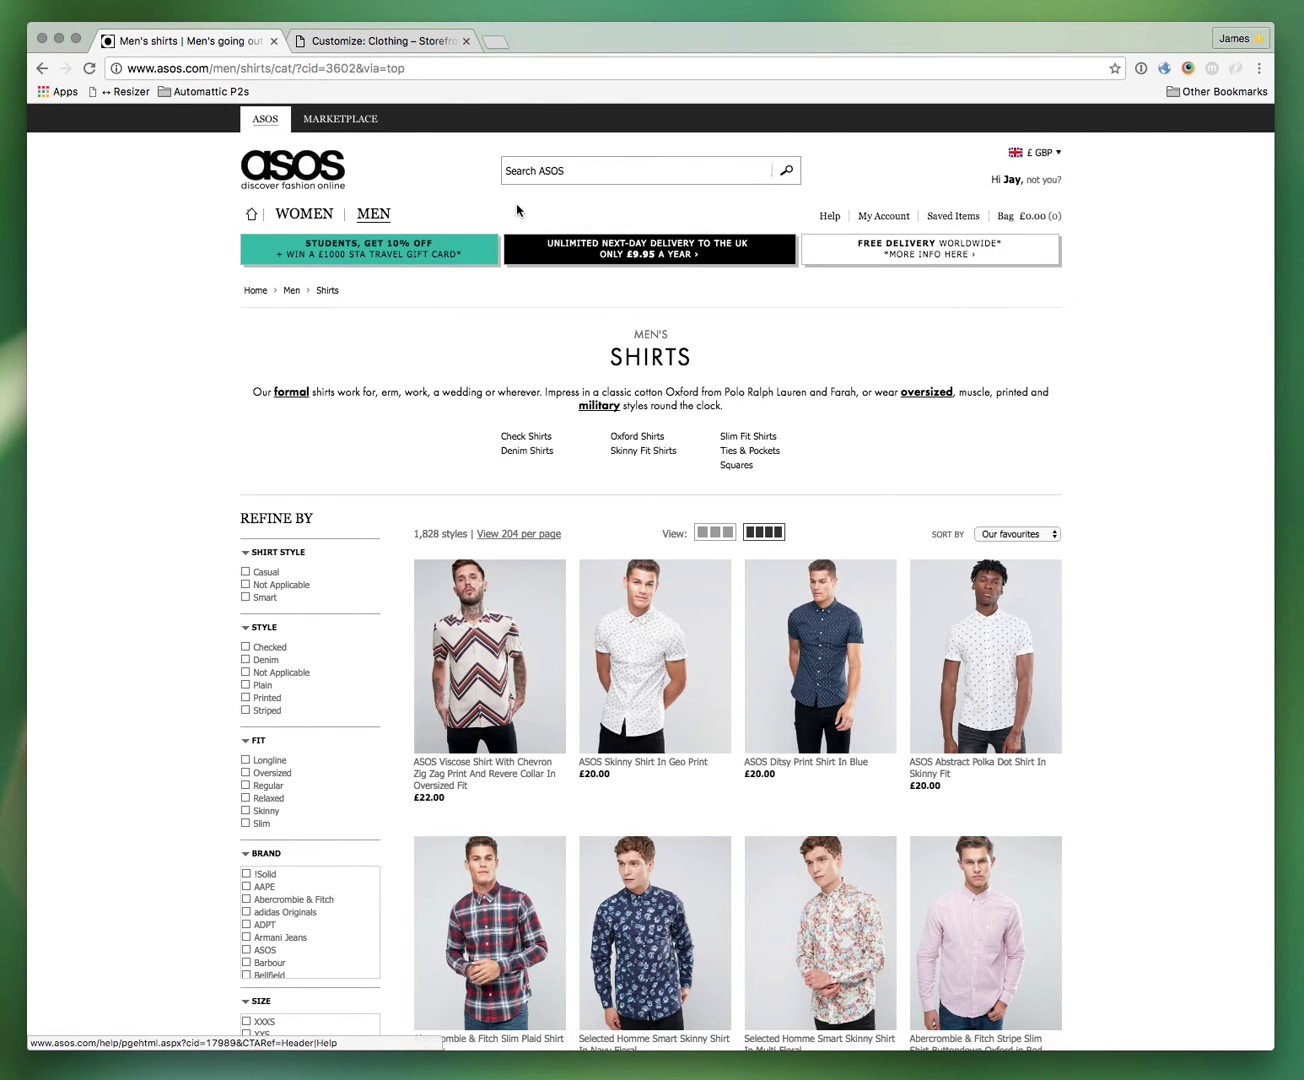
{"action": "left_click", "coordinate": [368, 41]}
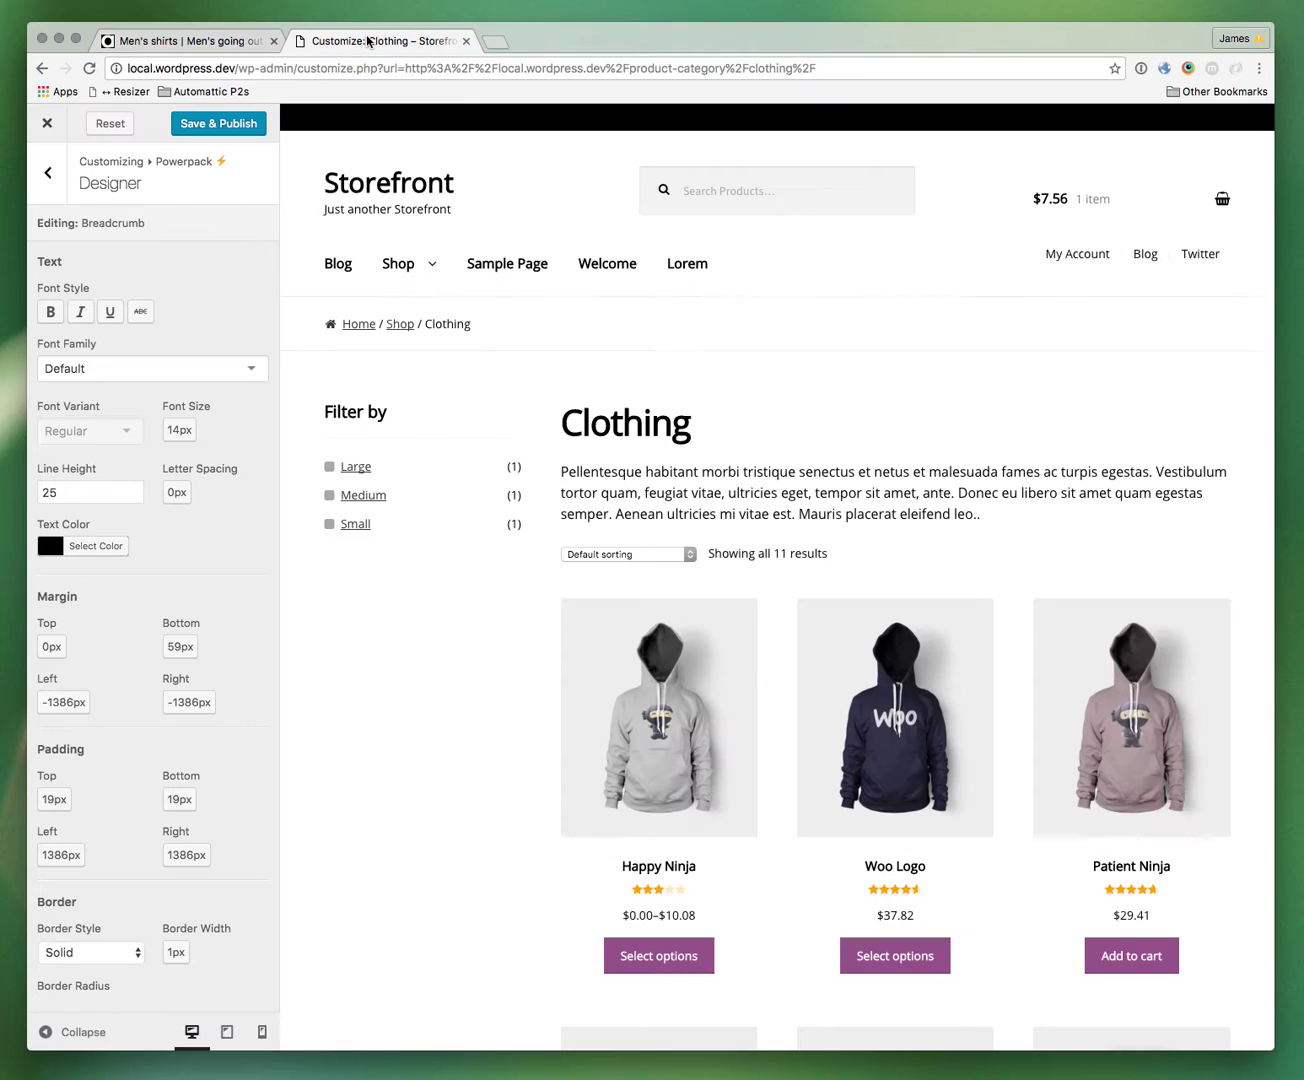
Step: Add a style for the Main navigation link with the Georgia font family and compare it with the ASOS page's navigation
{"action": "left_click", "coordinate": [46, 172]}
{"action": "left_click", "coordinate": [206, 353]}
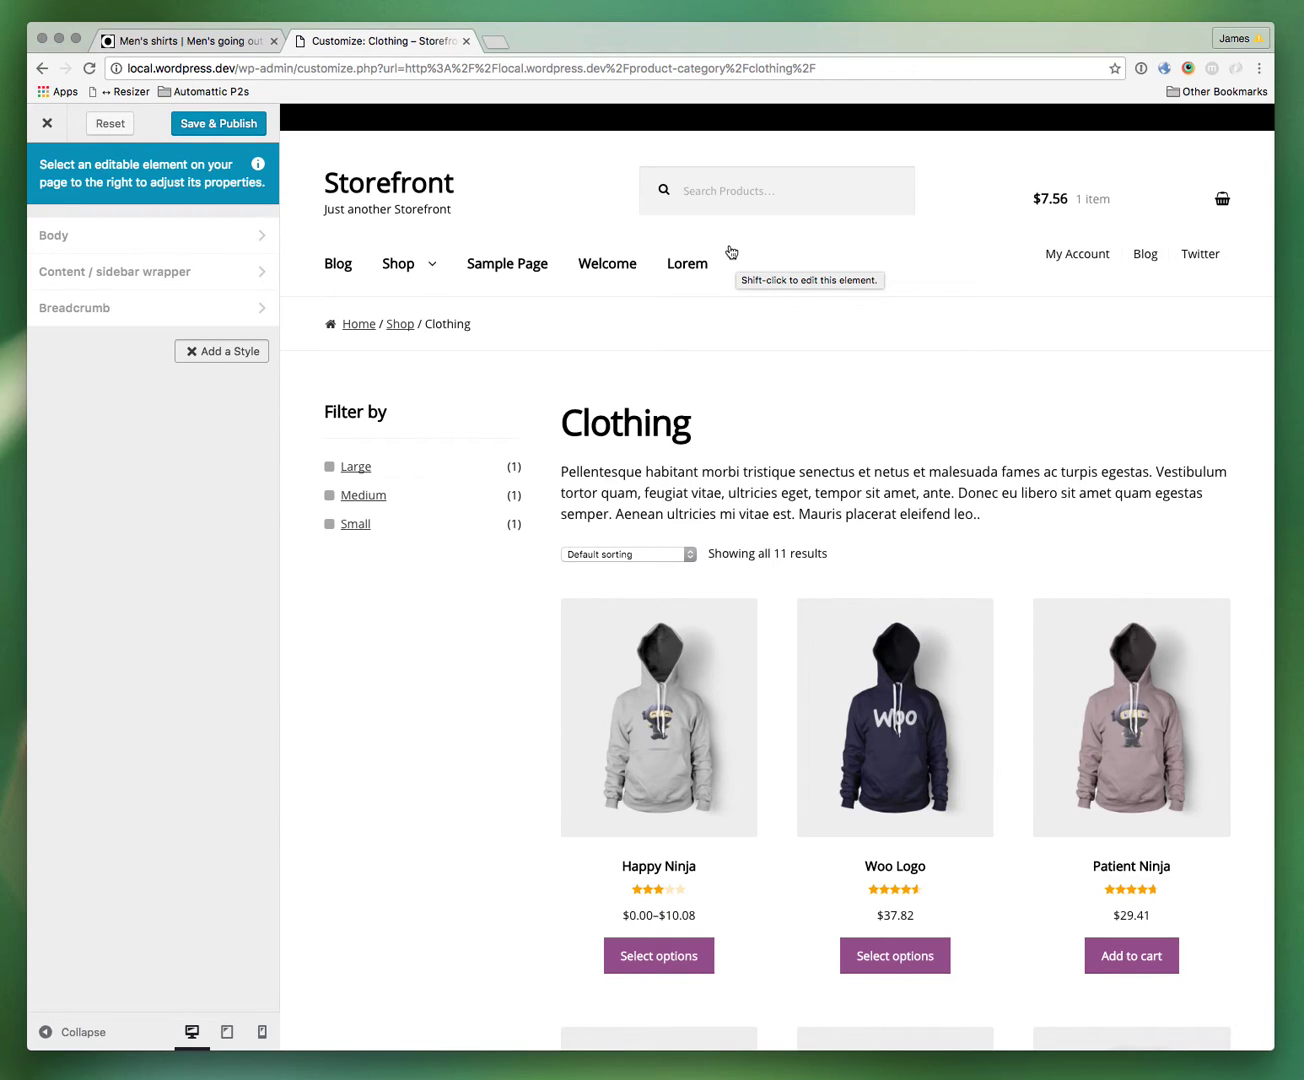
{"action": "left_click", "coordinate": [688, 262], "text": "shift"}
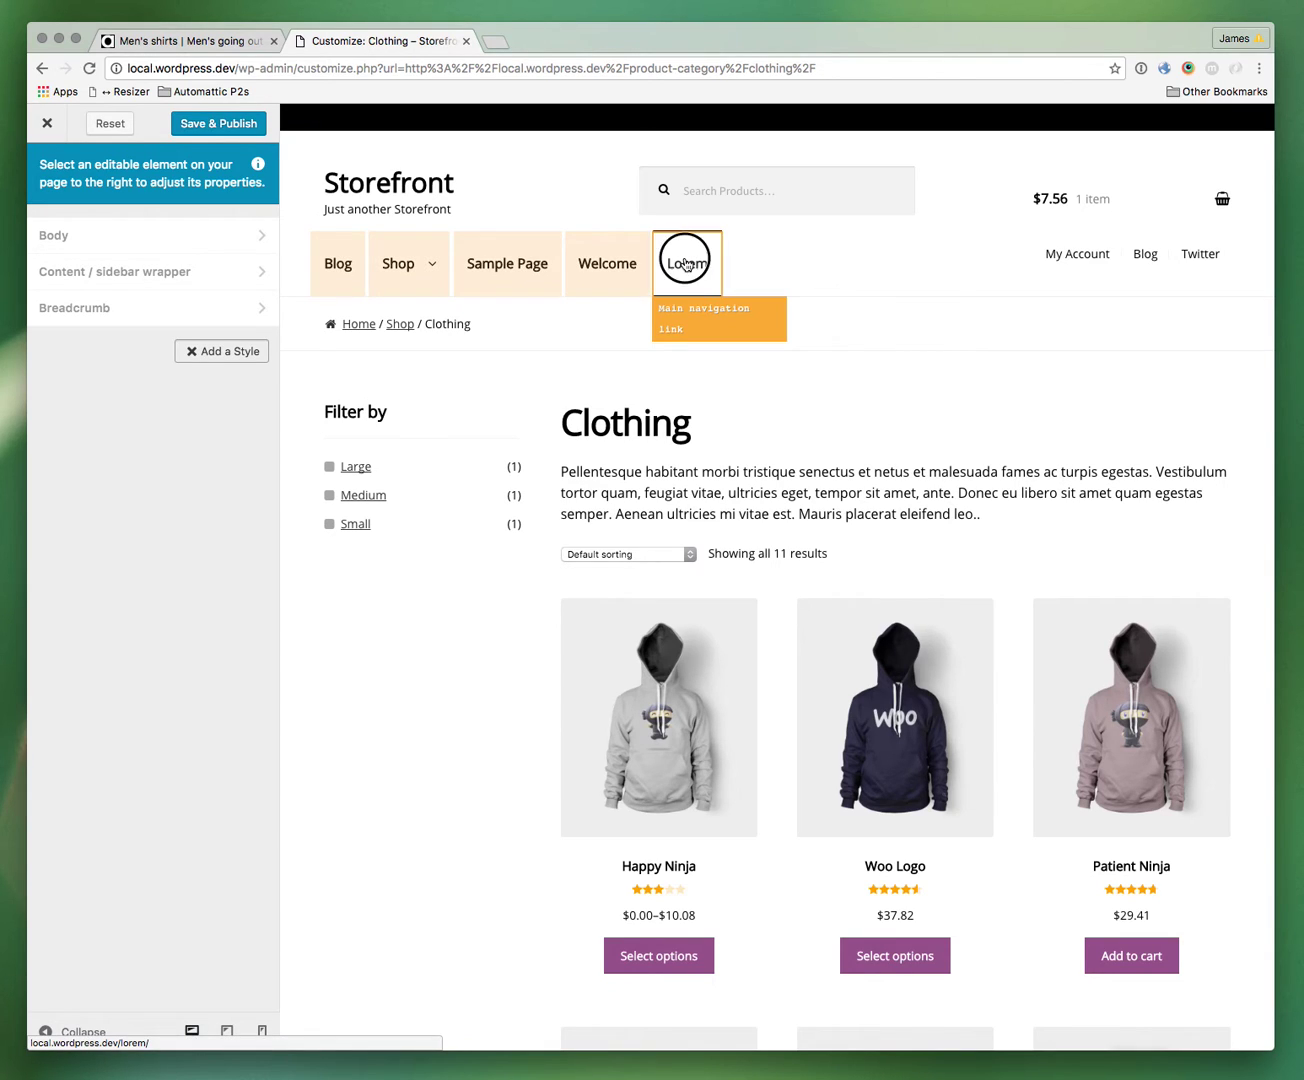
{"action": "left_click", "coordinate": [87, 366]}
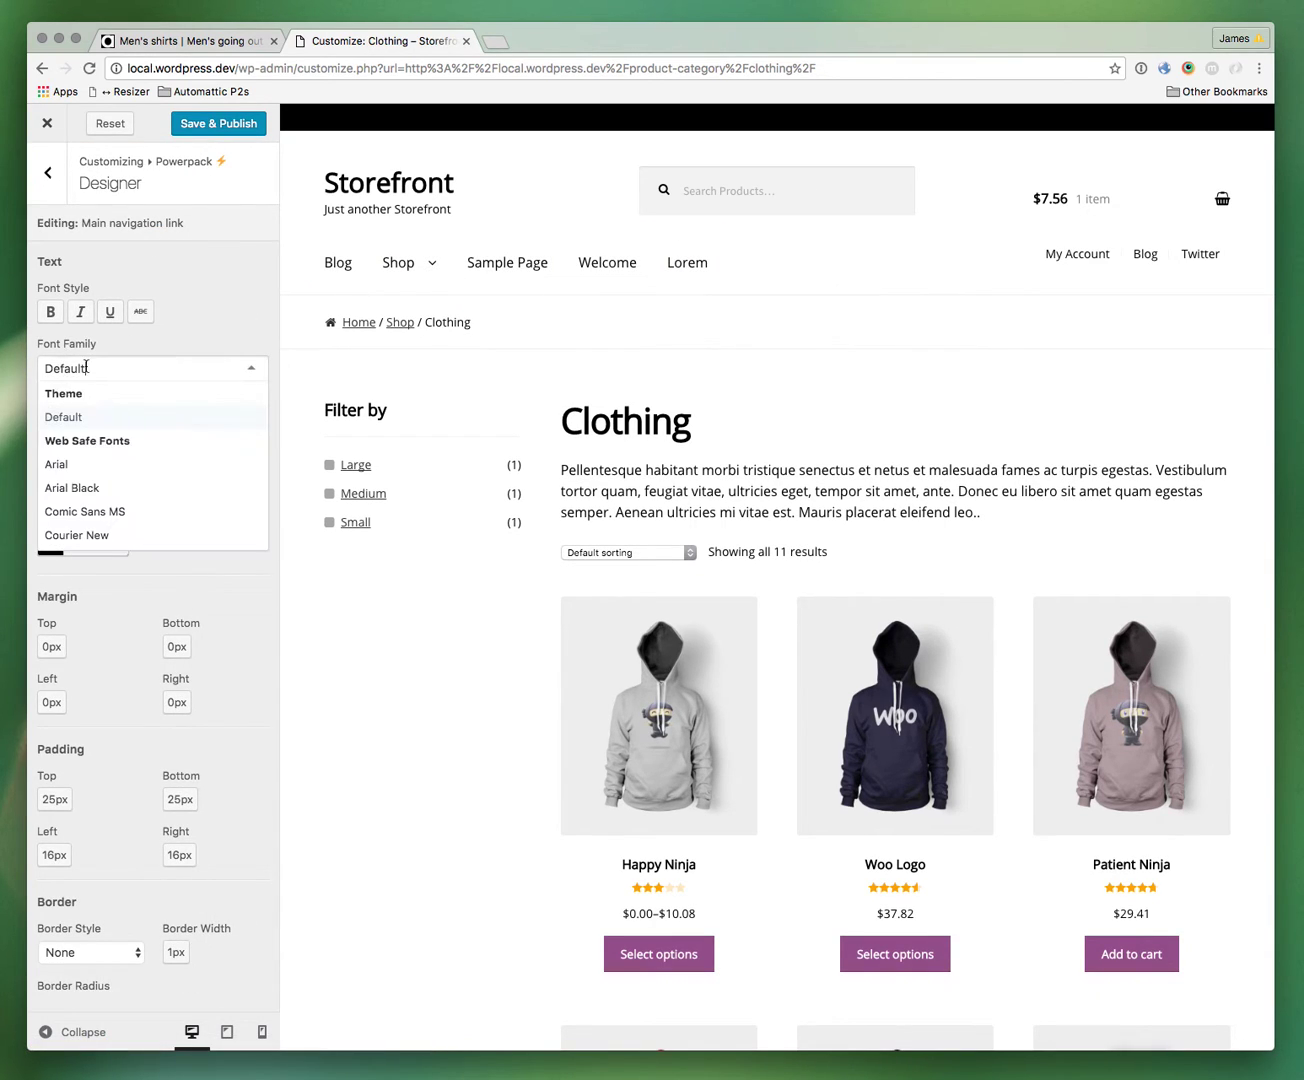
{"action": "scroll", "coordinate": [118, 498], "scroll_direction": "down", "scroll_amount": 2}
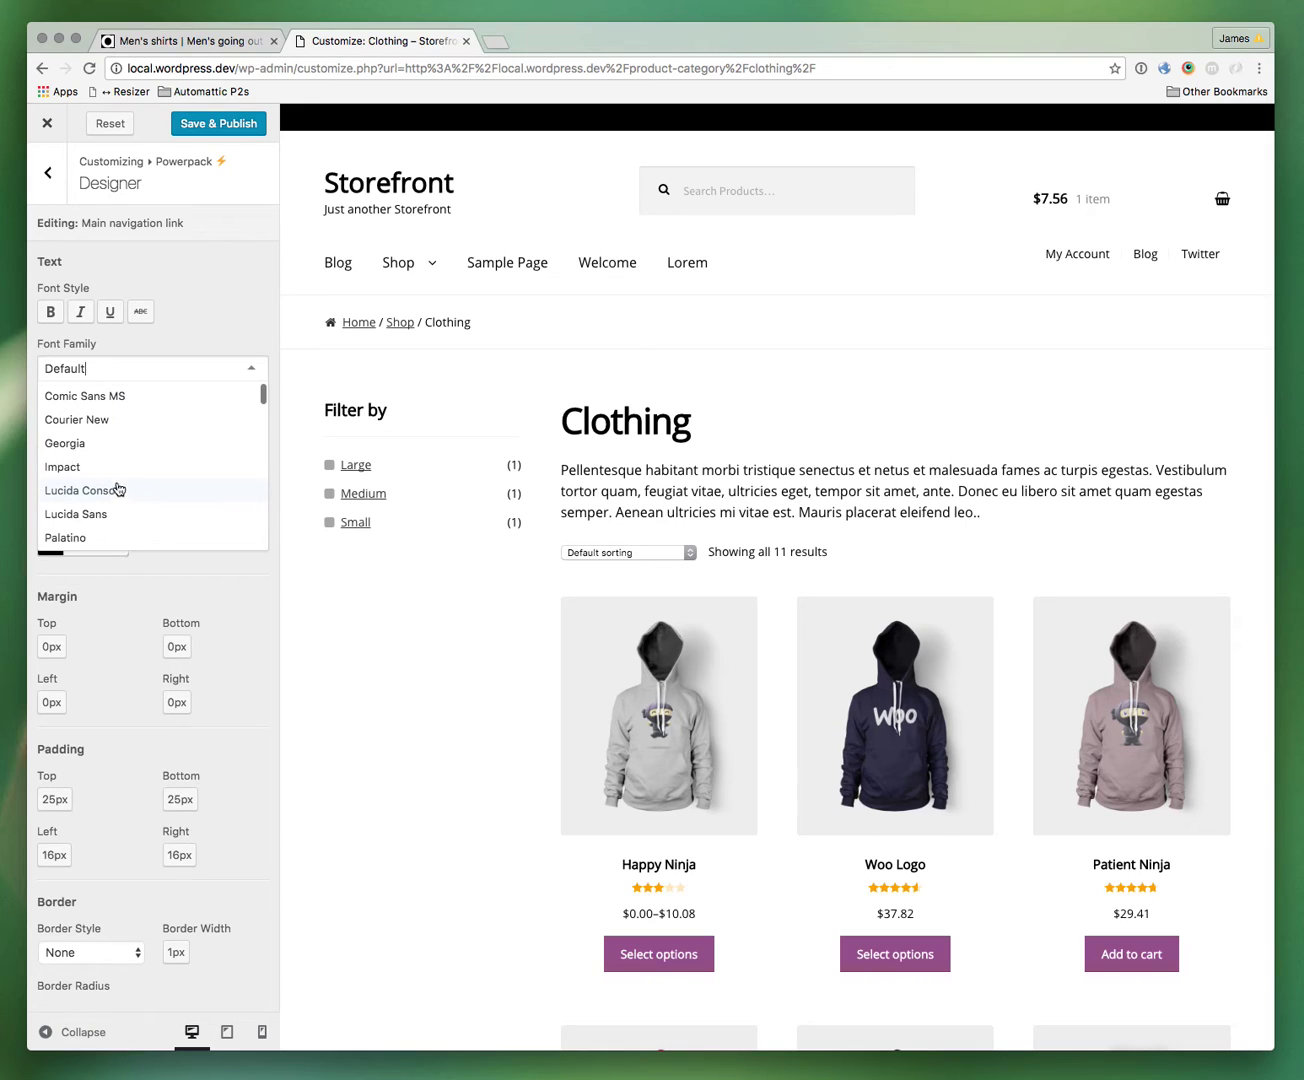
{"action": "left_click", "coordinate": [97, 442]}
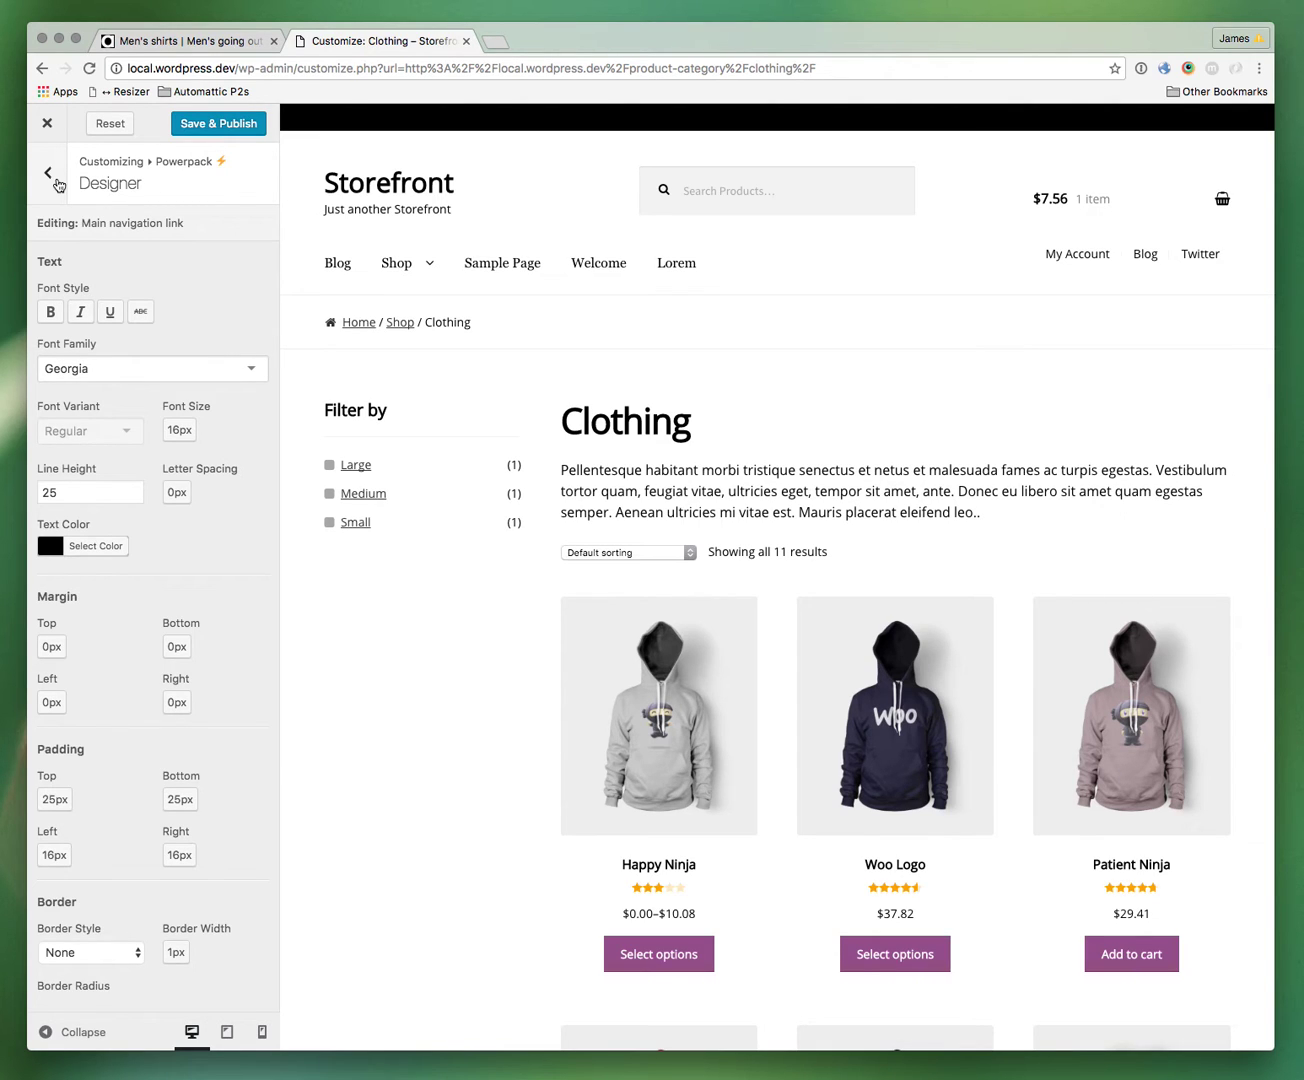
{"action": "left_click", "coordinate": [185, 41]}
{"action": "mouse_move", "coordinate": [372, 212]}
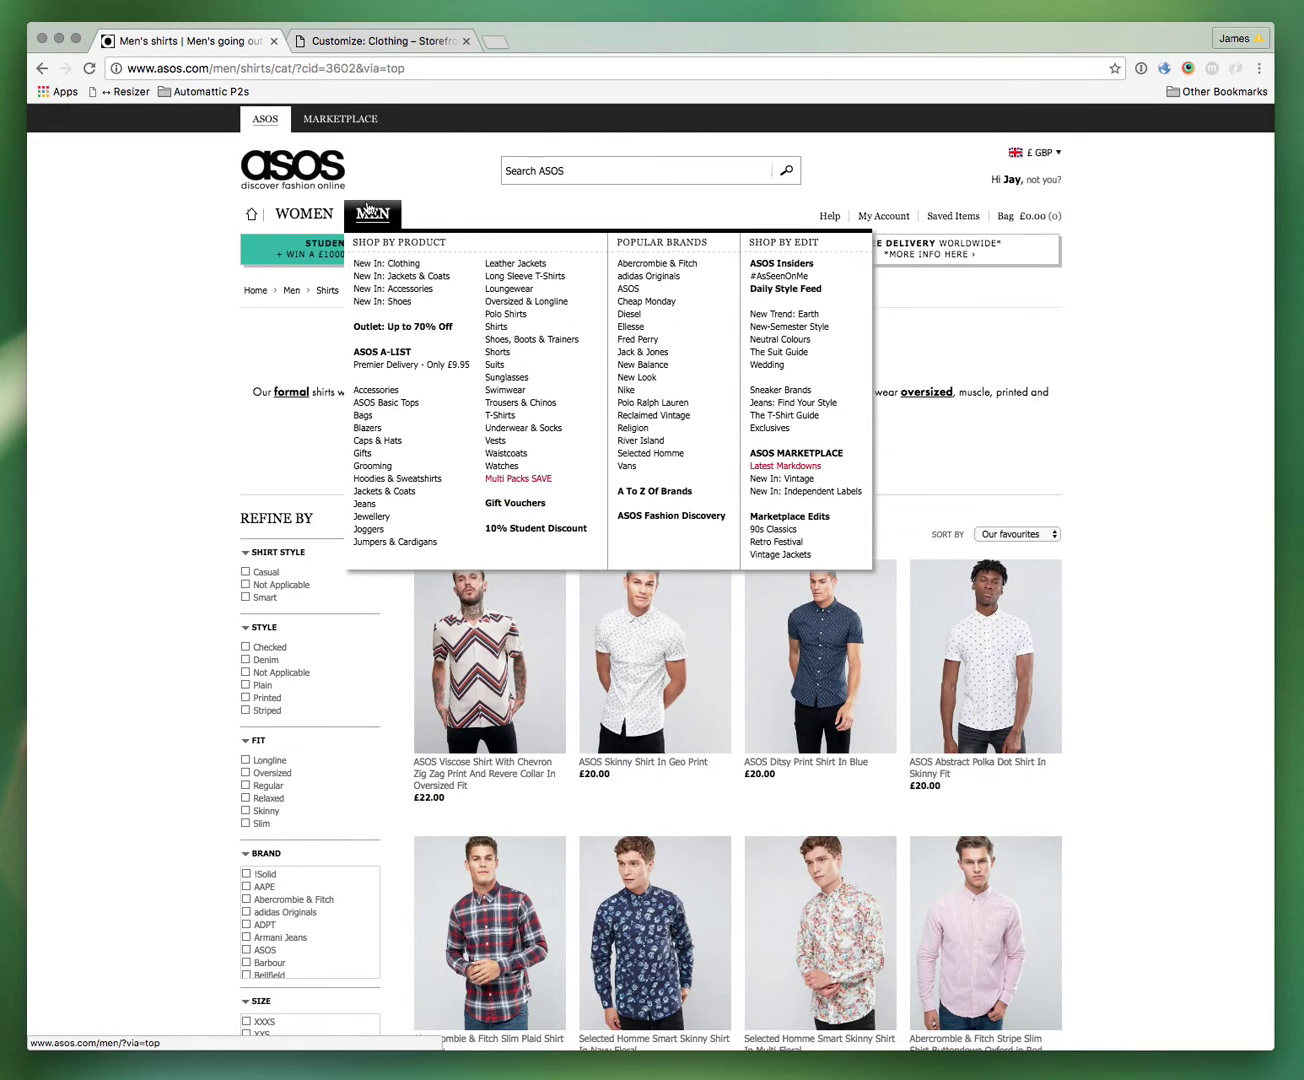
{"action": "left_click", "coordinate": [380, 41]}
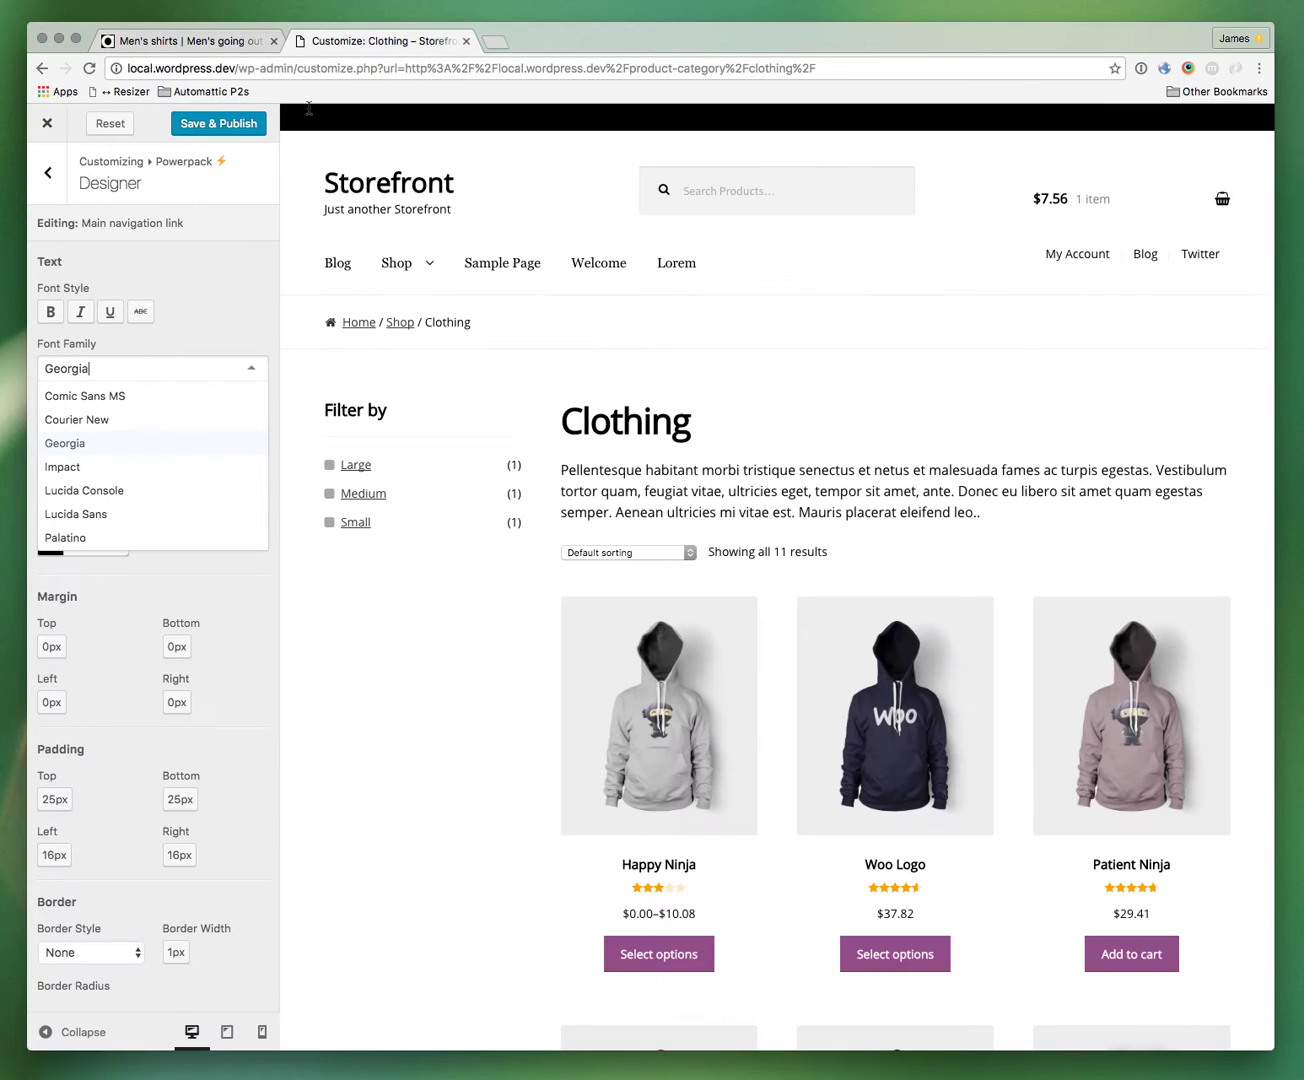
{"action": "left_click", "coordinate": [213, 334]}
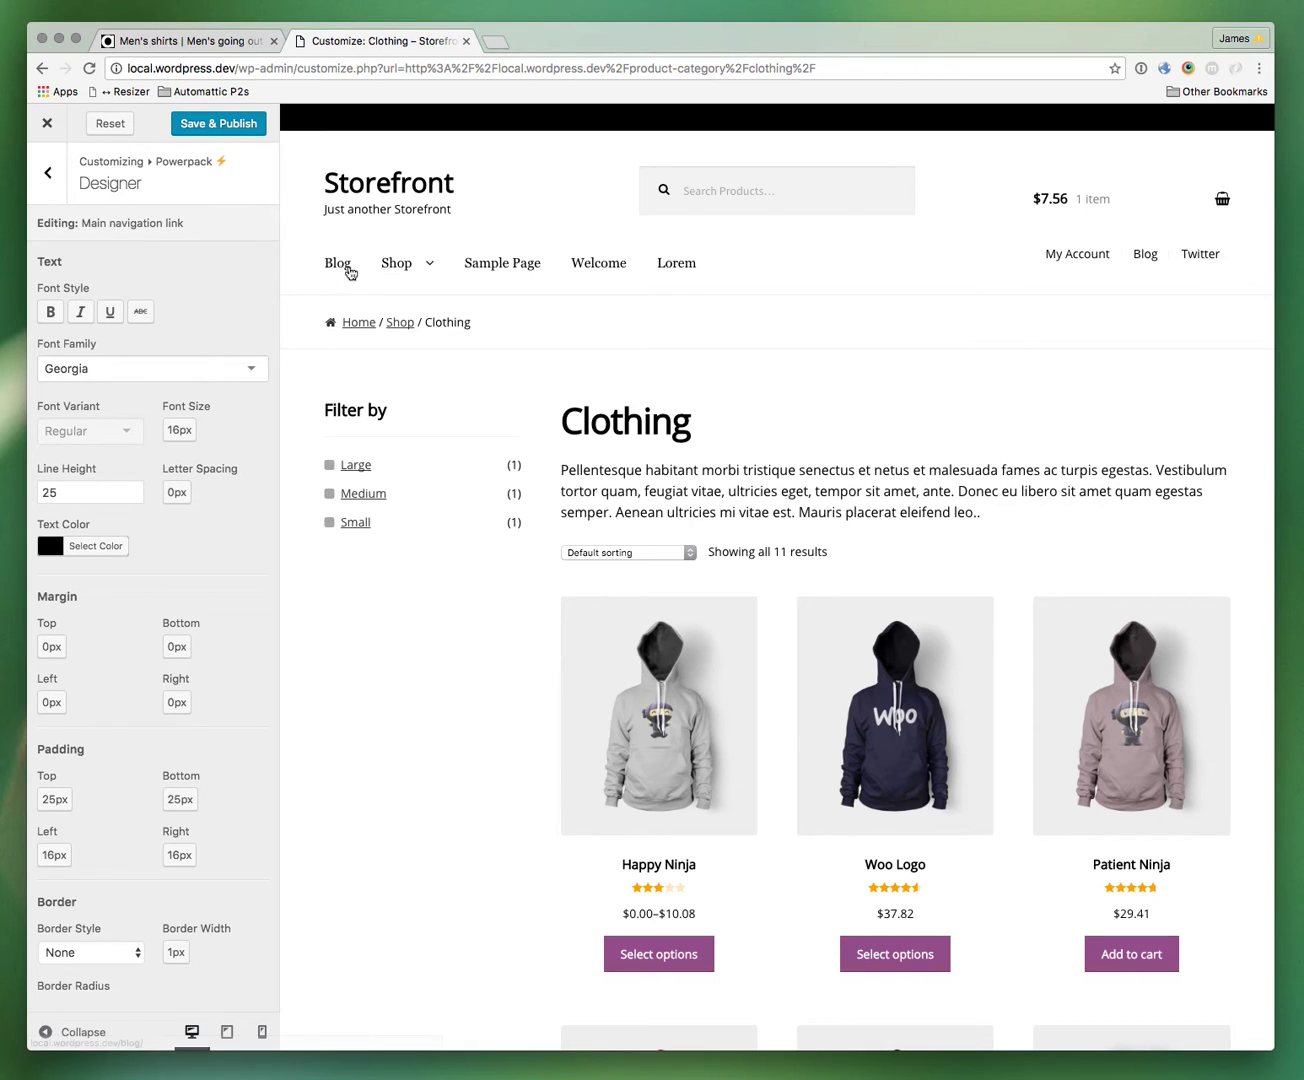
Step: Add a style for the Secondary navigation and set its font family to Georgia
{"action": "left_click", "coordinate": [48, 176]}
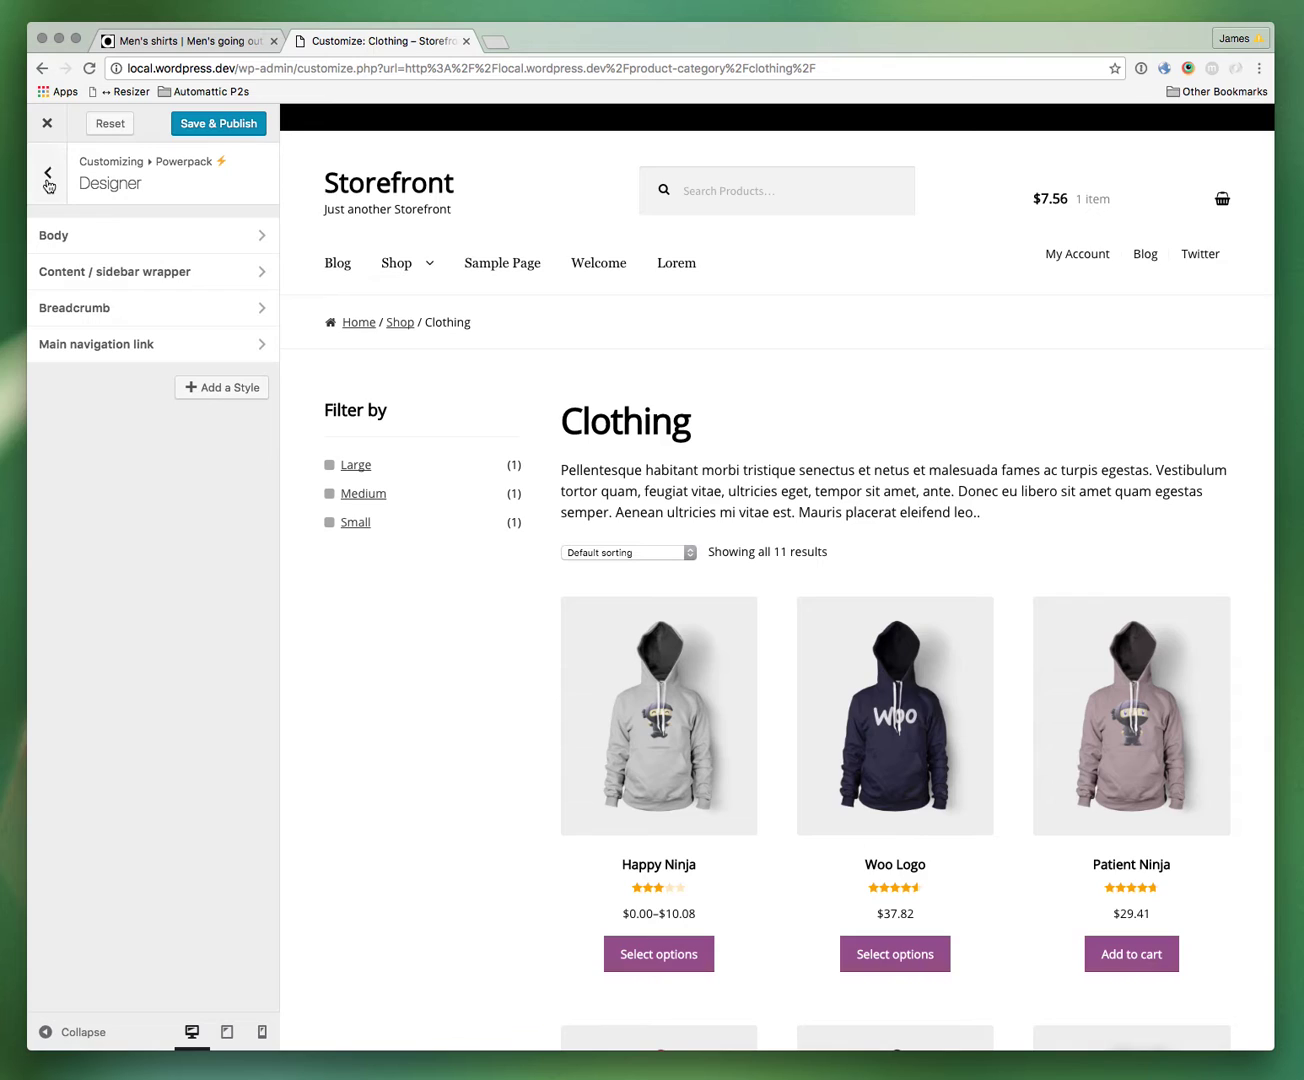
{"action": "left_click", "coordinate": [221, 390]}
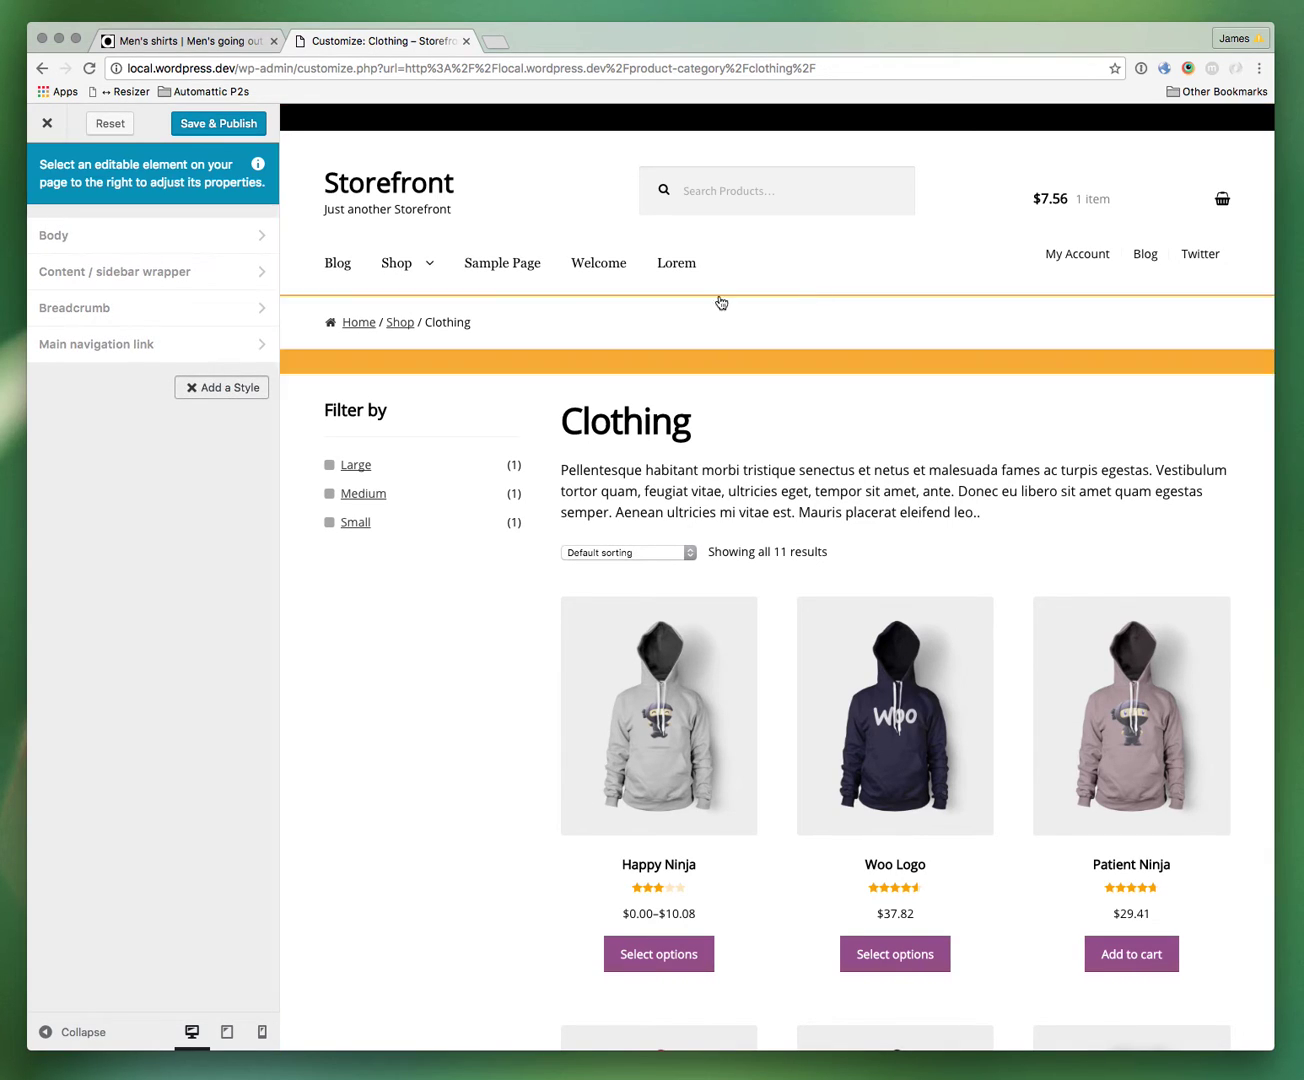
{"action": "left_click", "coordinate": [1038, 252]}
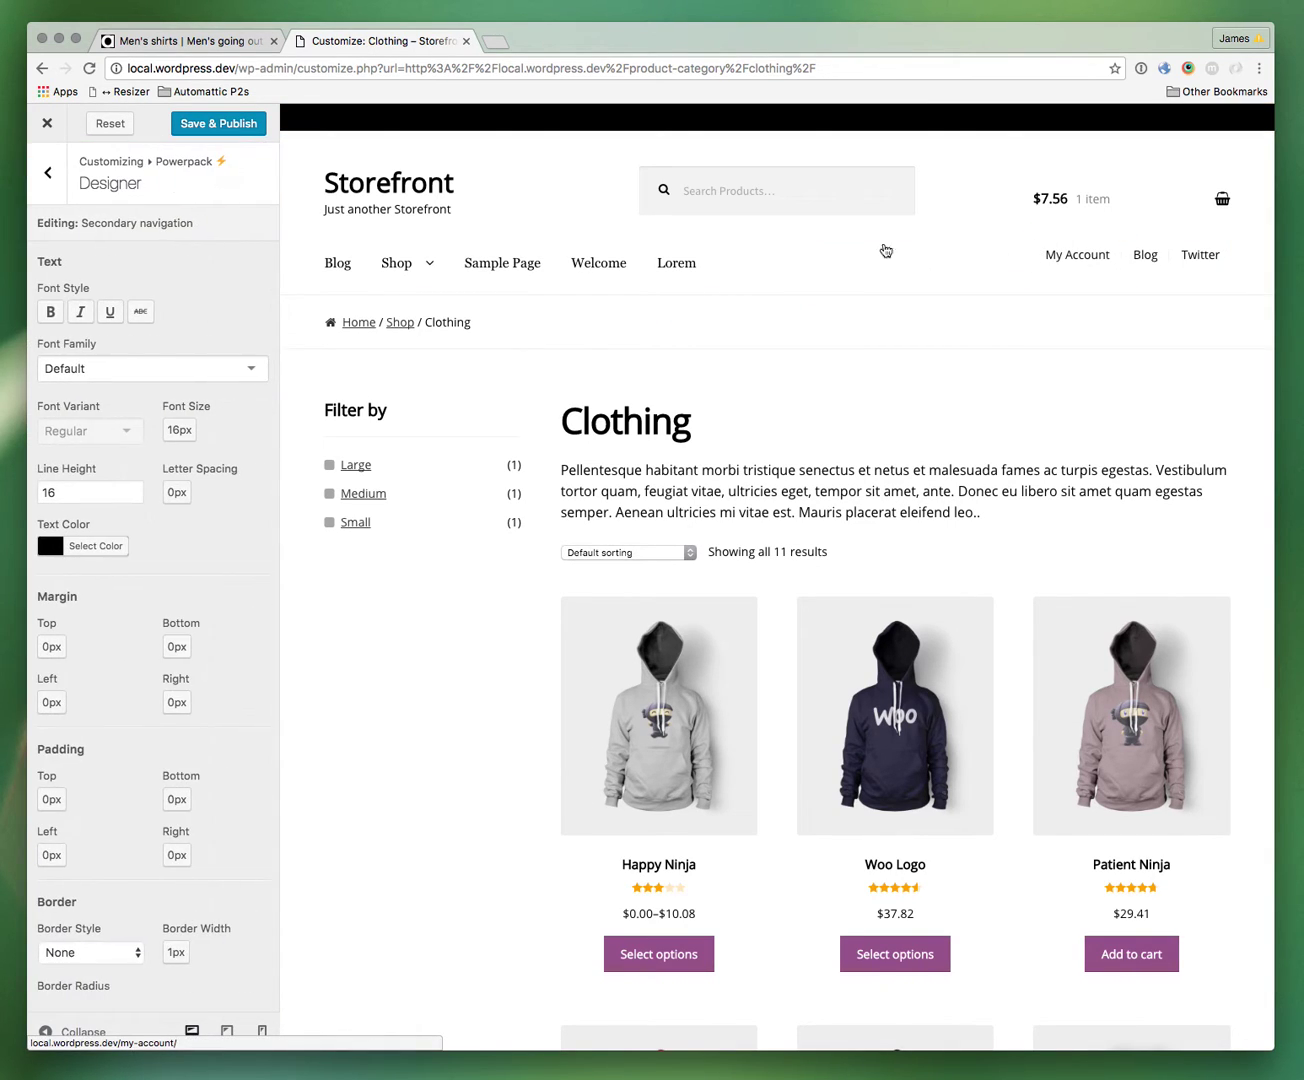
{"action": "left_click", "coordinate": [124, 369]}
{"action": "scroll", "coordinate": [125, 475], "scroll_direction": "down", "scroll_amount": 2}
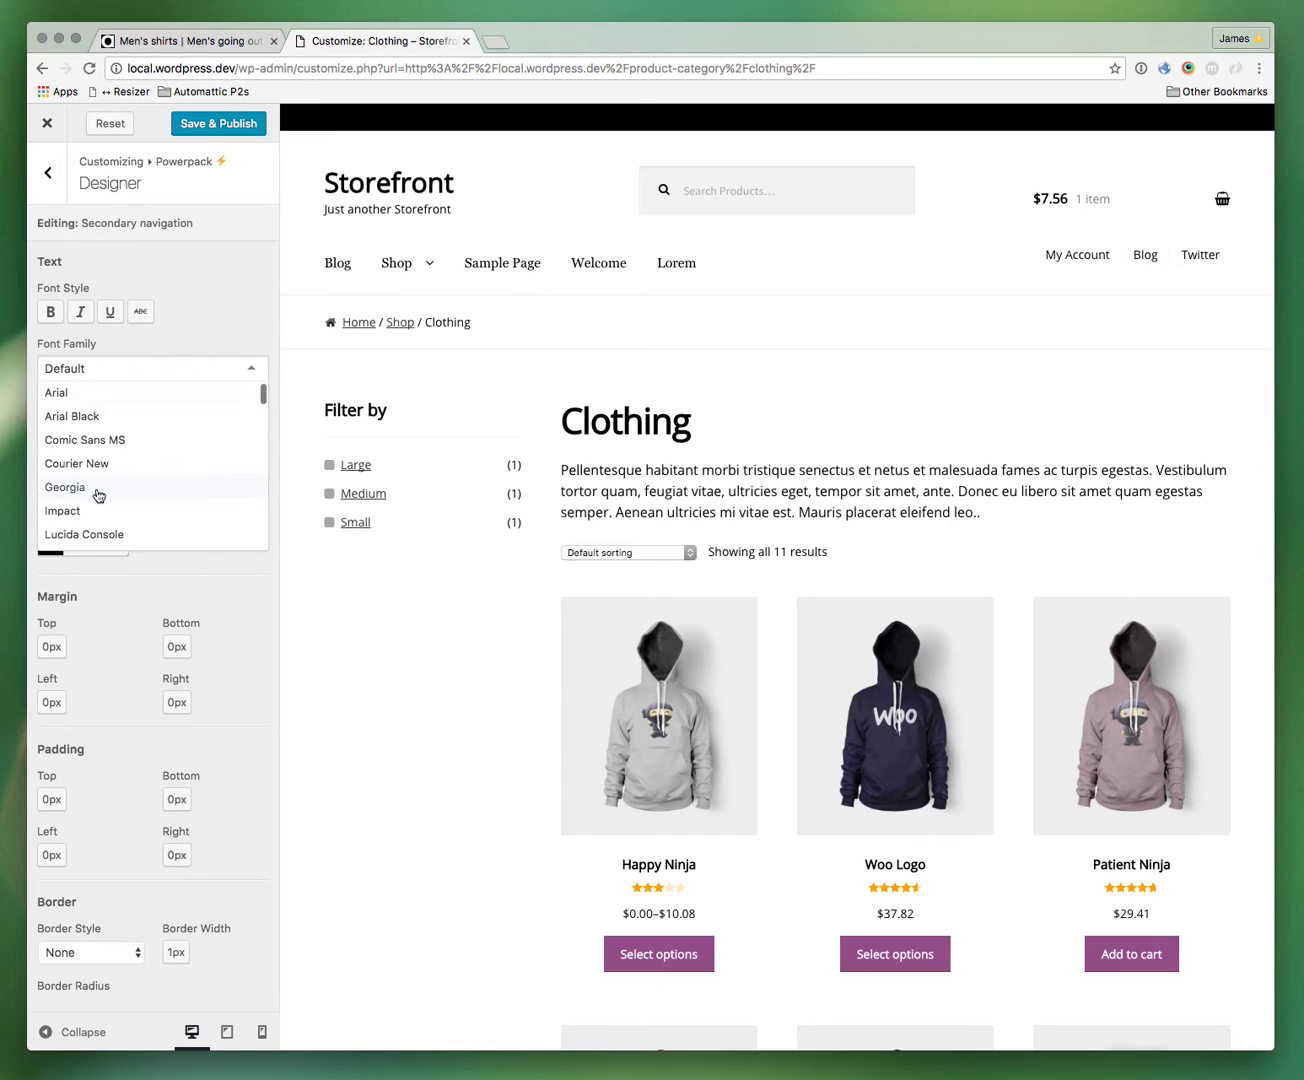
{"action": "left_click", "coordinate": [96, 497]}
{"action": "left_click", "coordinate": [54, 200]}
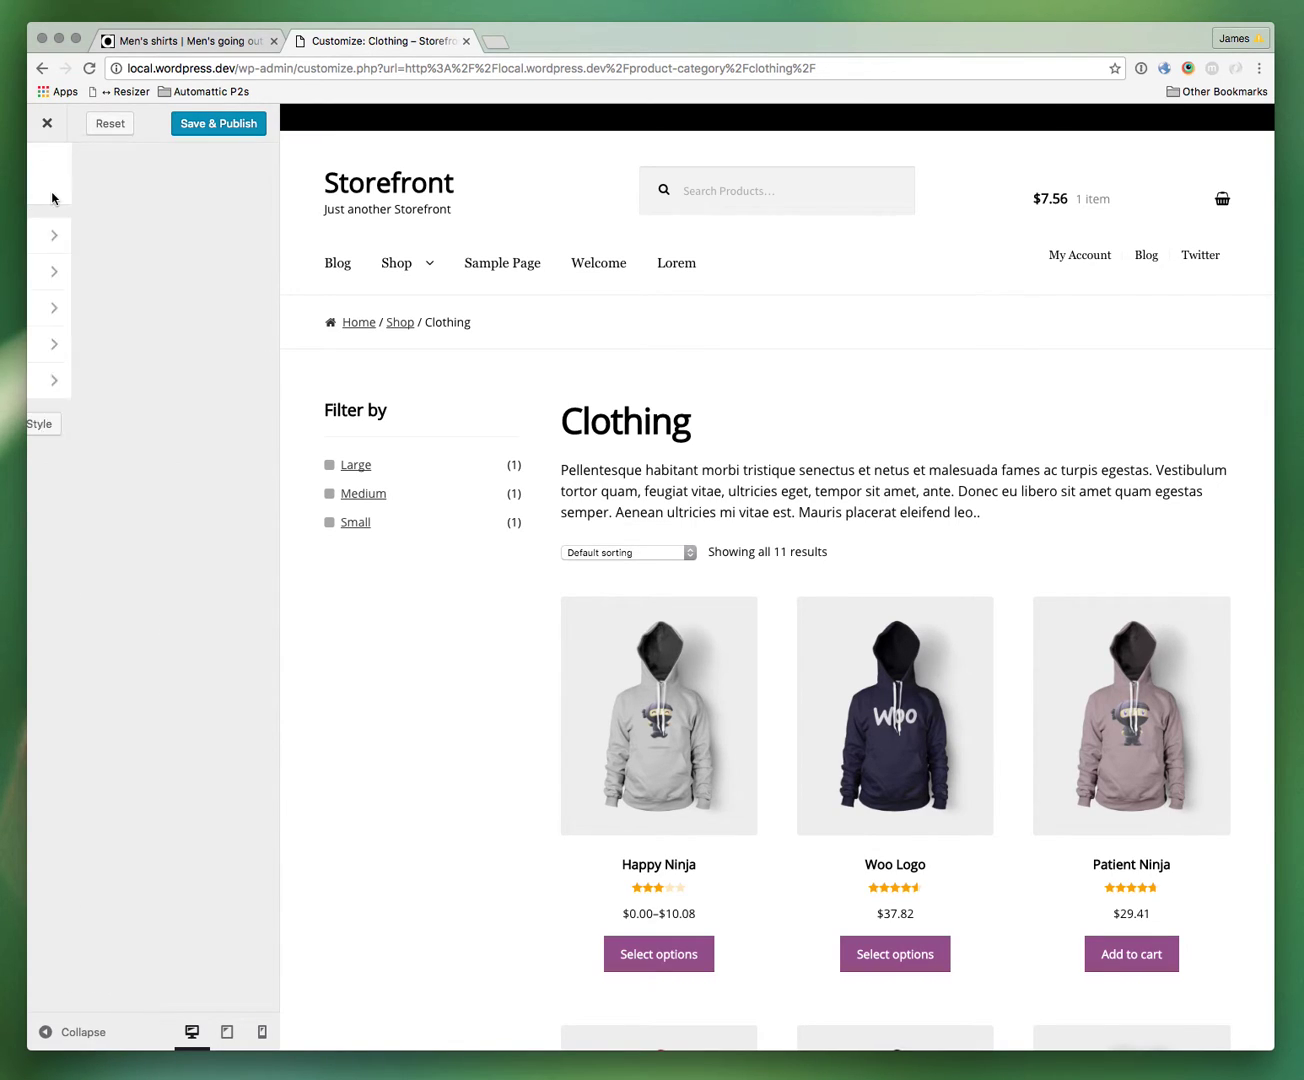
Step: Check the ASOS page's header and set the Secondary navigation's top margin to 6 px
{"action": "left_click", "coordinate": [228, 46]}
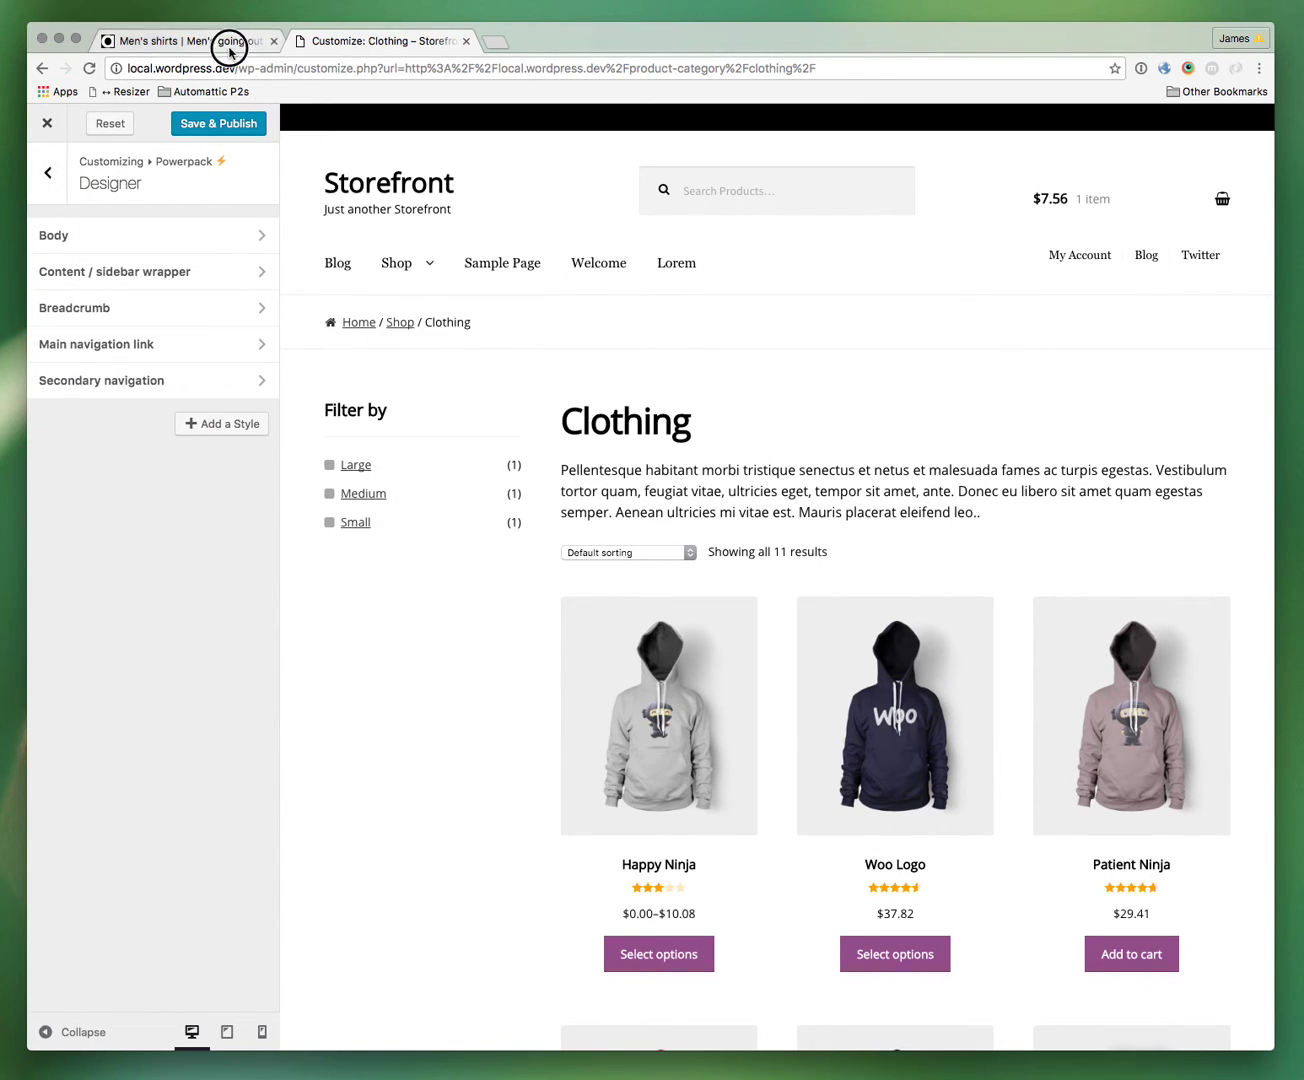
{"action": "left_click", "coordinate": [377, 43]}
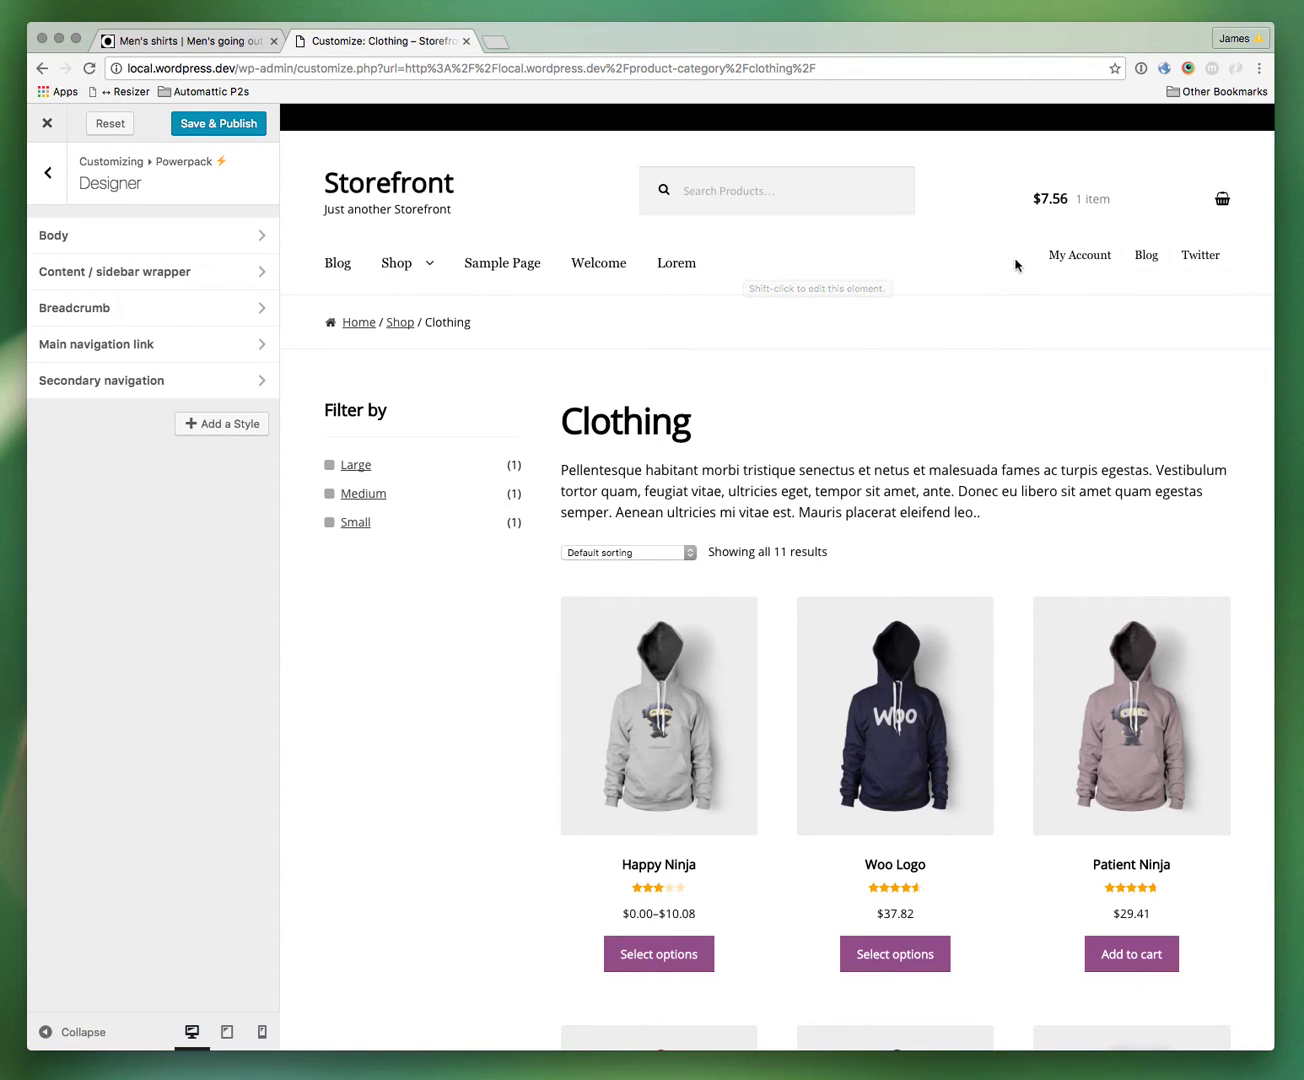
{"action": "left_click", "coordinate": [136, 381]}
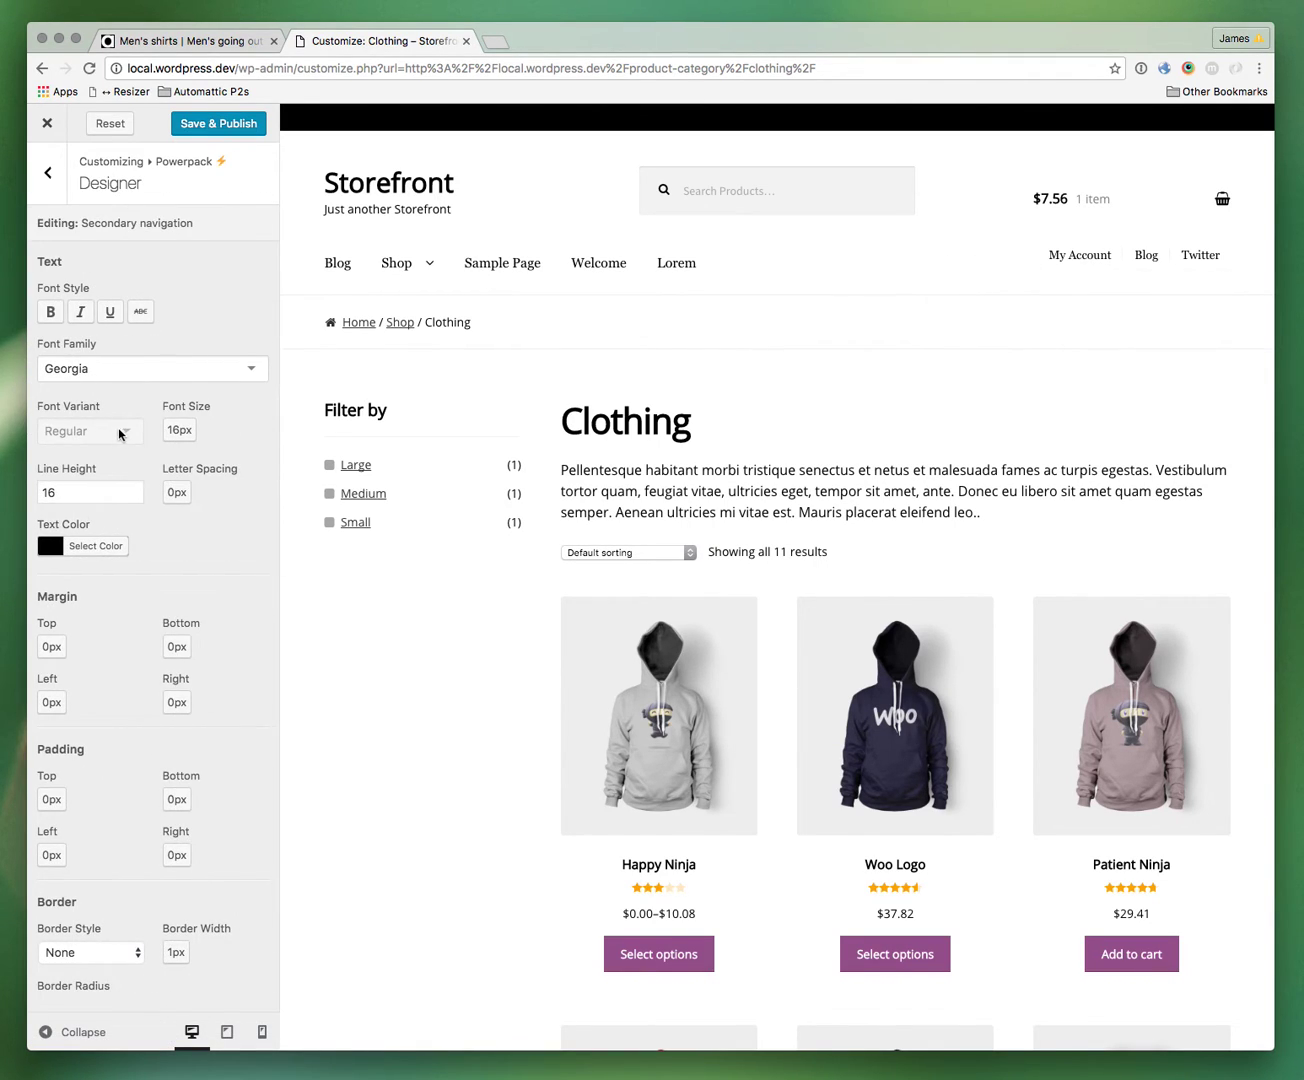
{"action": "left_click", "coordinate": [45, 647]}
{"action": "double_click", "coordinate": [70, 644]}
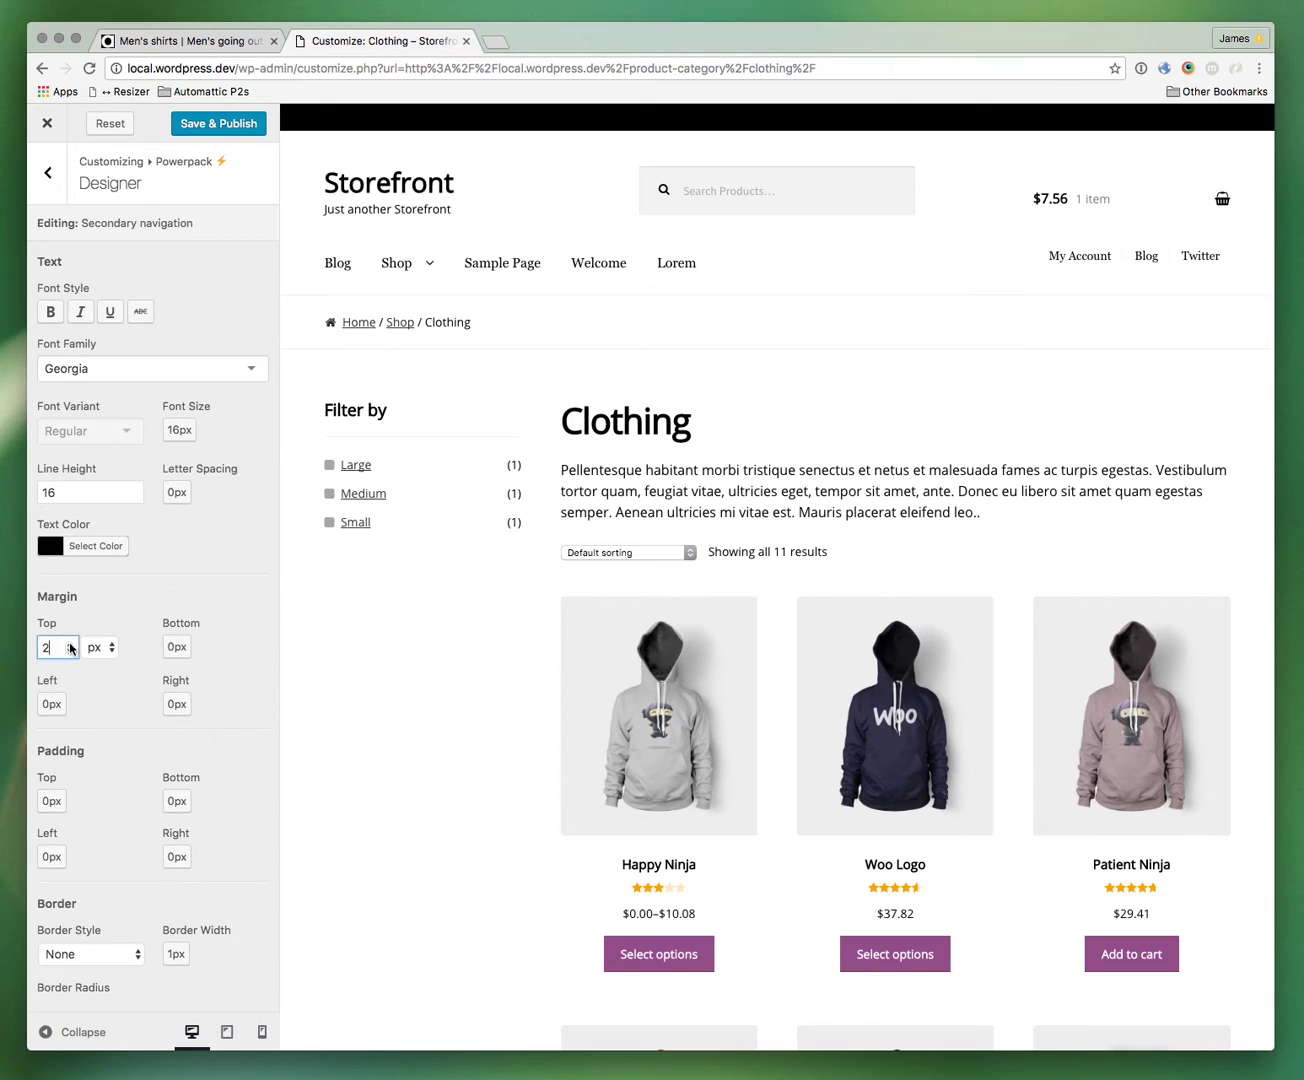
{"action": "left_click", "coordinate": [69, 644]}
{"action": "double_click", "coordinate": [71, 647]}
{"action": "left_click", "coordinate": [395, 659]}
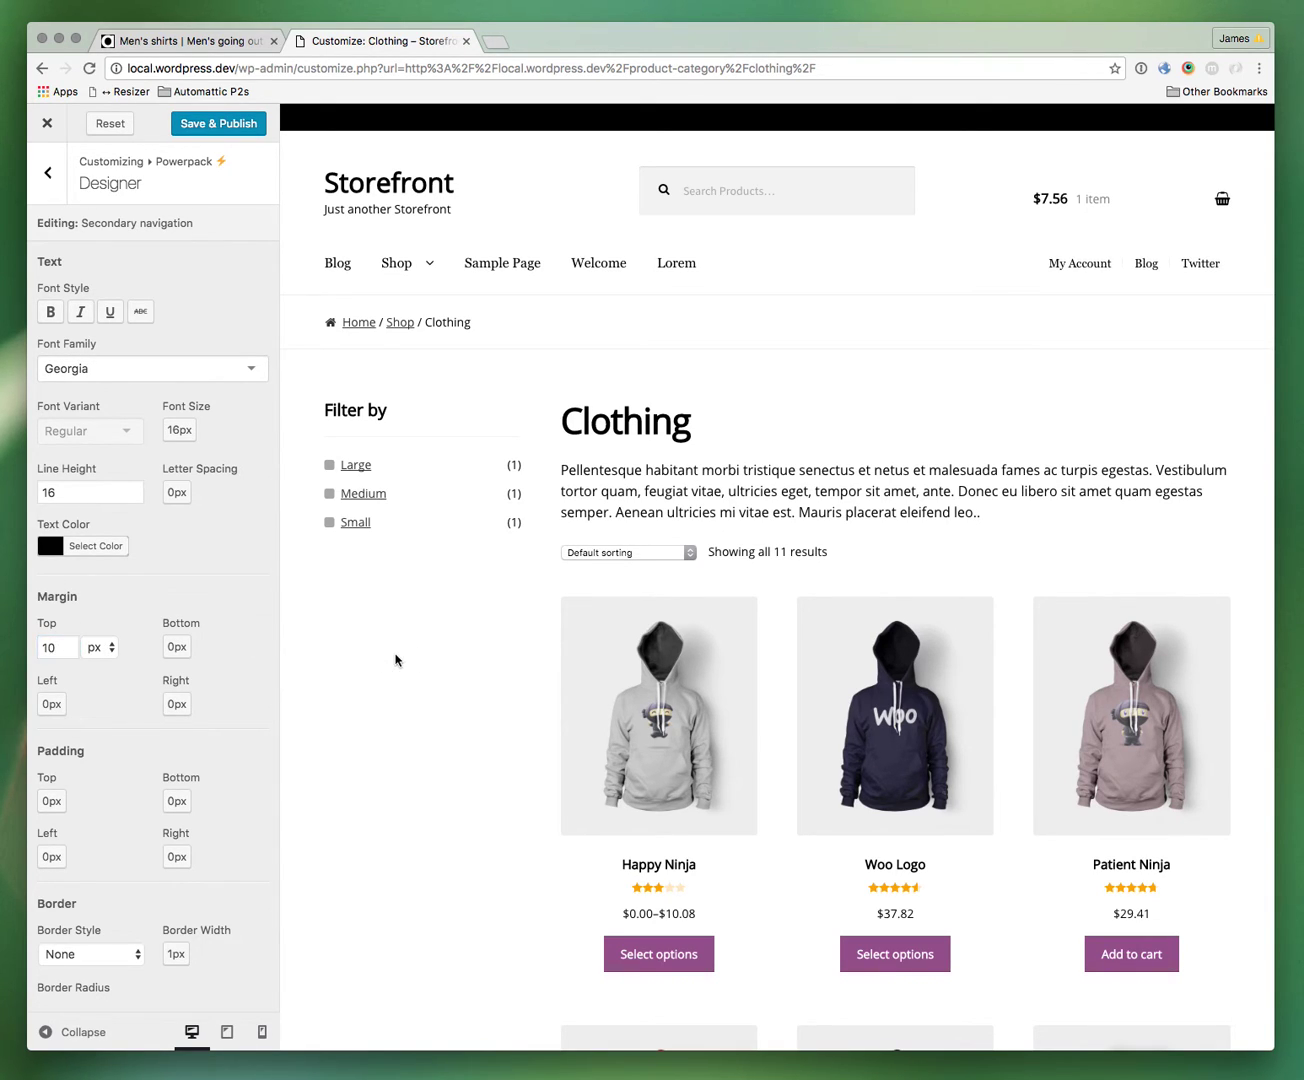
{"action": "double_click", "coordinate": [63, 650]}
{"action": "type", "text": "5"}
{"action": "left_click", "coordinate": [405, 650]}
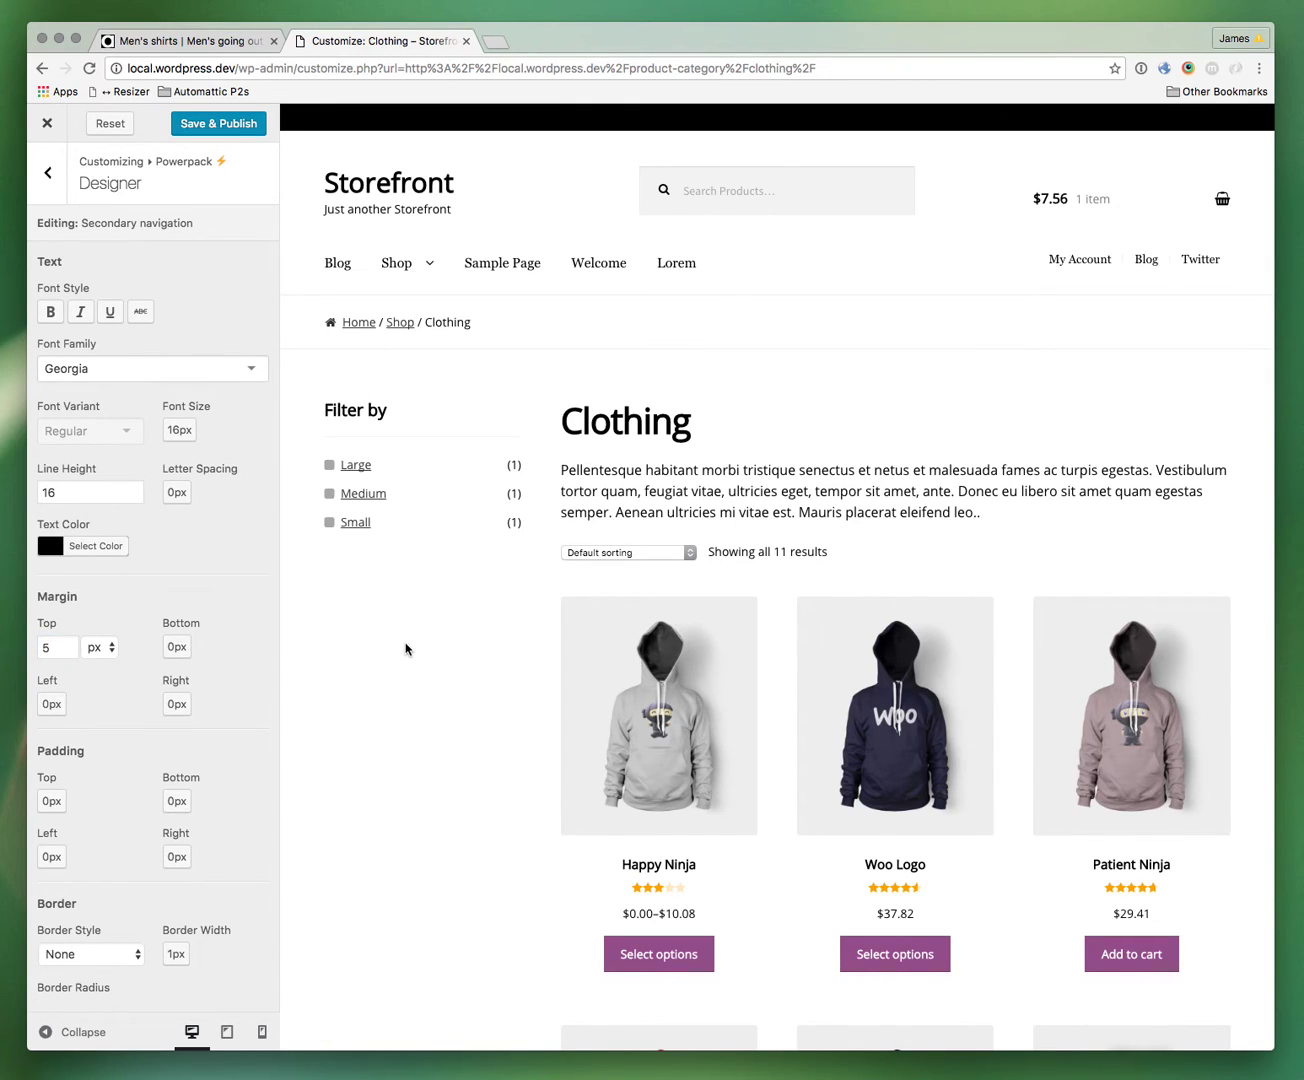
{"action": "left_click", "coordinate": [69, 645]}
{"action": "left_click", "coordinate": [50, 176]}
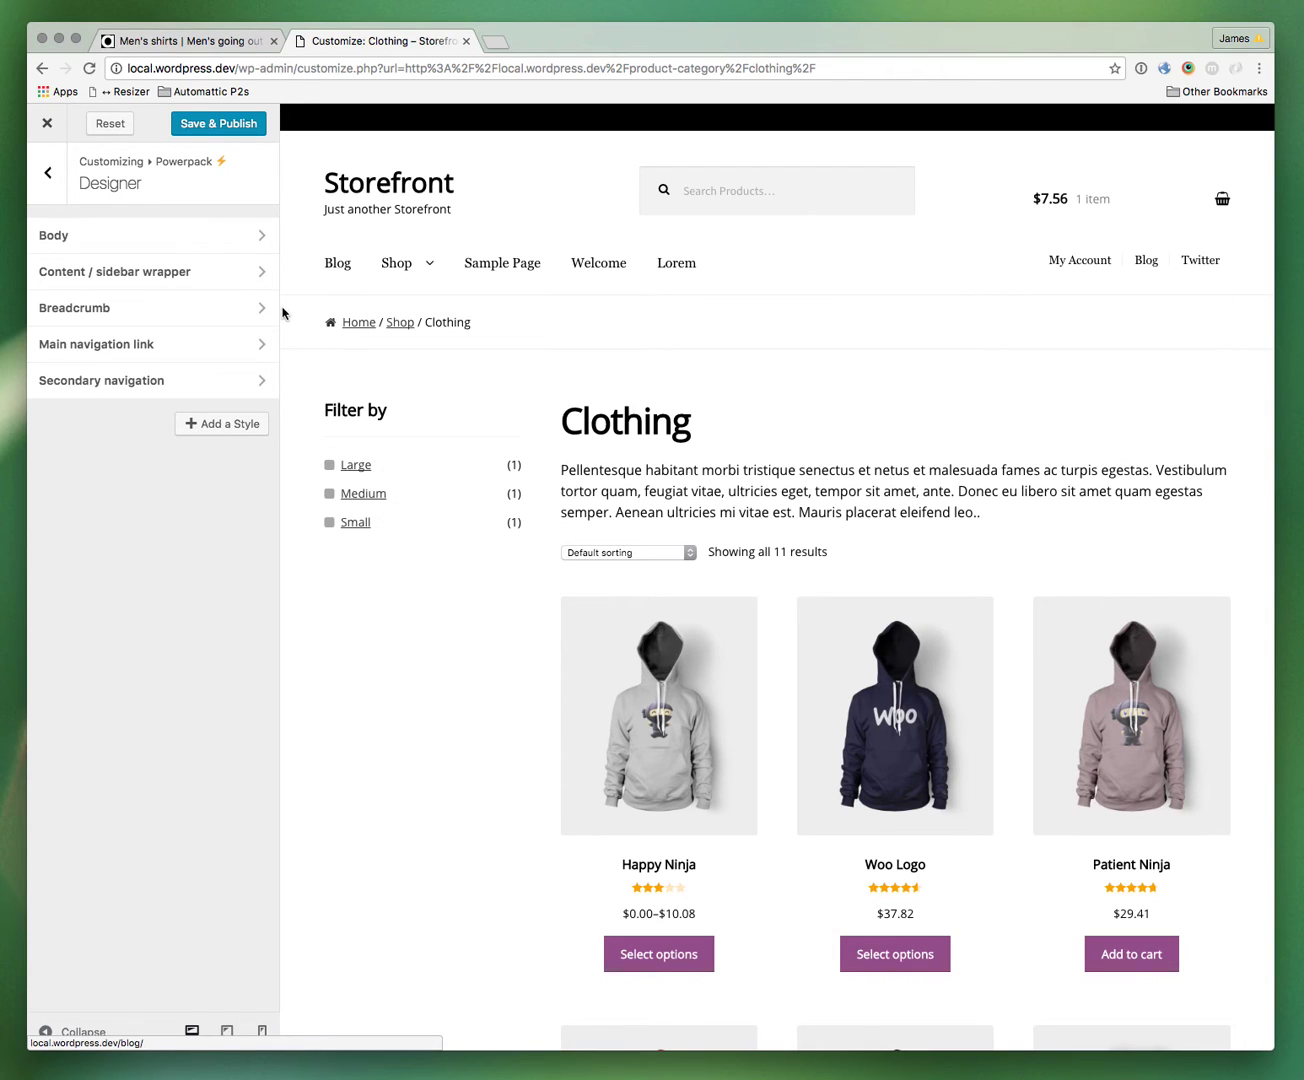
Step: Add a style for the Header cart and set its top margin to -10 px
{"action": "left_click", "coordinate": [191, 424]}
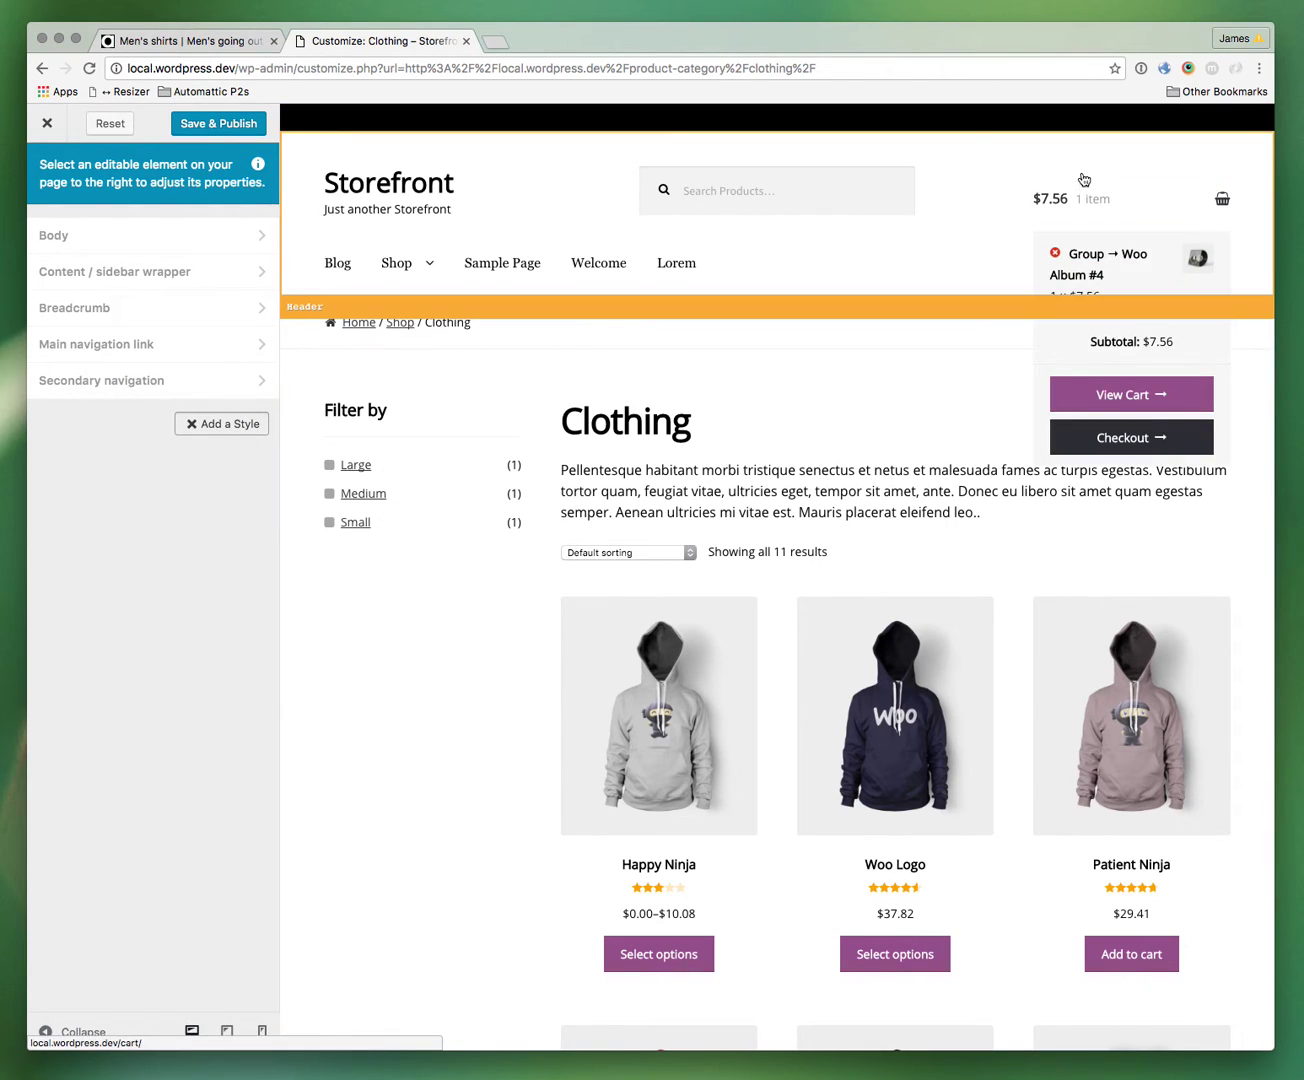
{"action": "left_click", "coordinate": [1049, 180]}
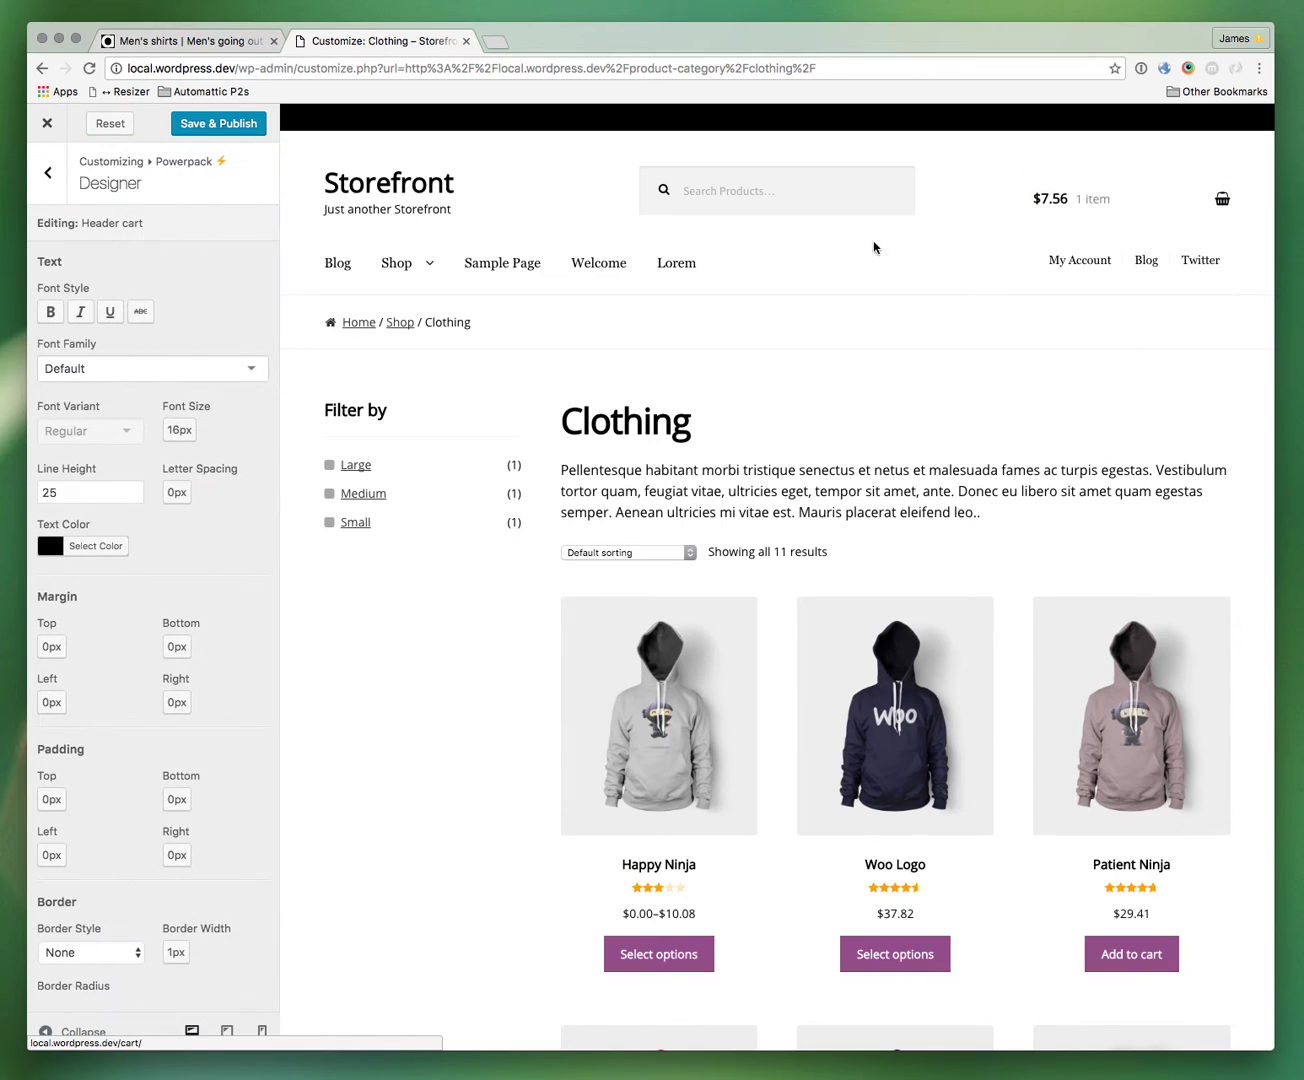
{"action": "left_click", "coordinate": [58, 648]}
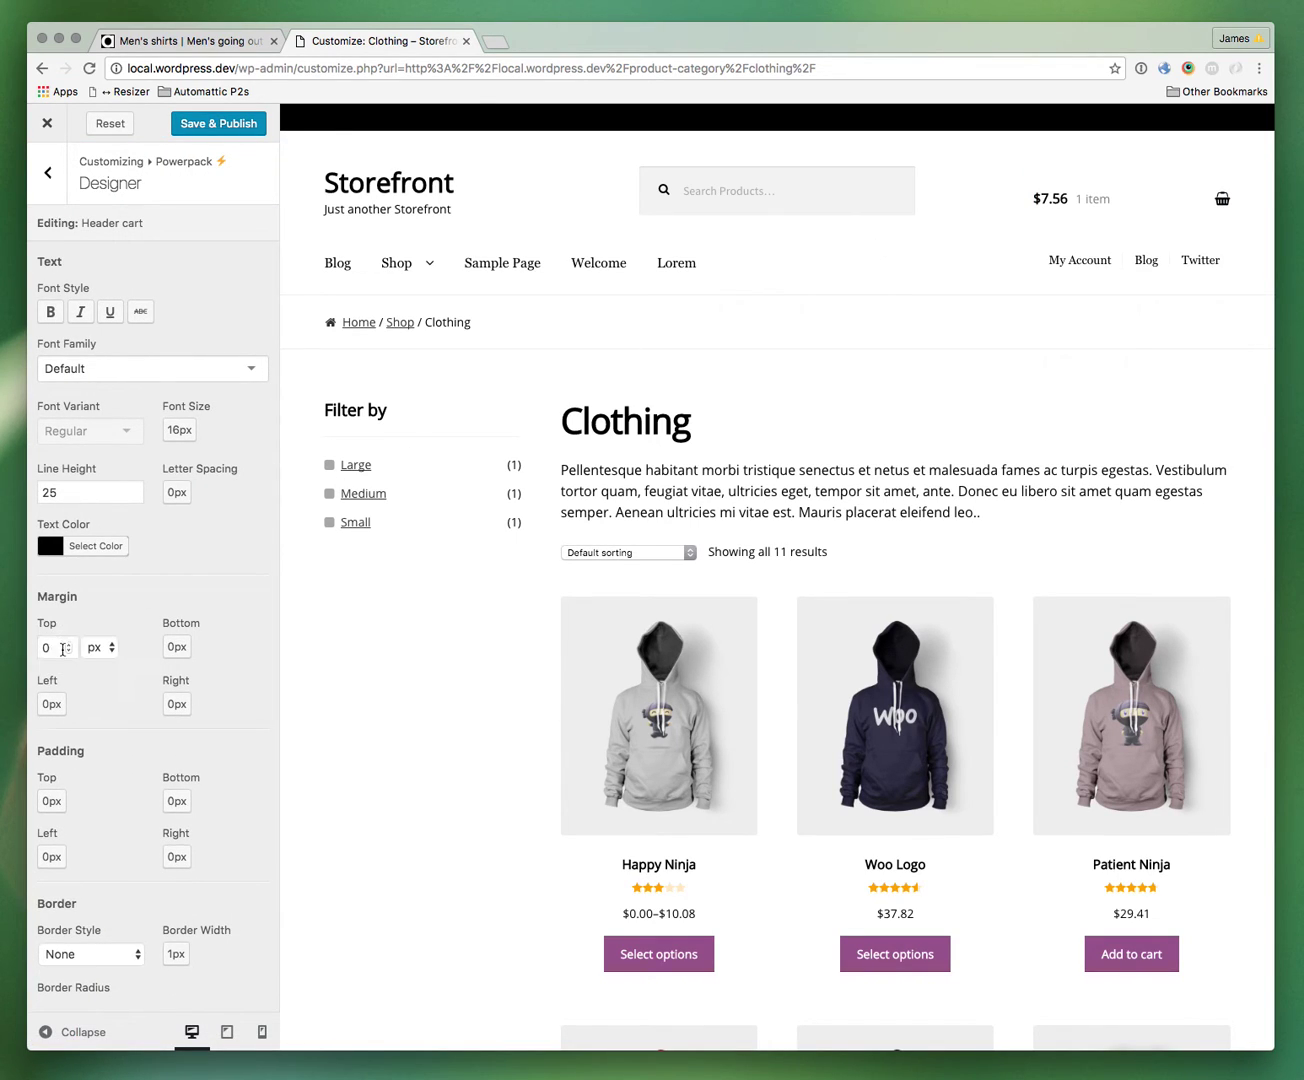
{"action": "left_click", "coordinate": [68, 651]}
{"action": "left_click", "coordinate": [68, 651]}
{"action": "left_click", "coordinate": [68, 651]}
{"action": "left_click", "coordinate": [68, 651]}
{"action": "left_click", "coordinate": [68, 651]}
{"action": "left_click", "coordinate": [69, 651]}
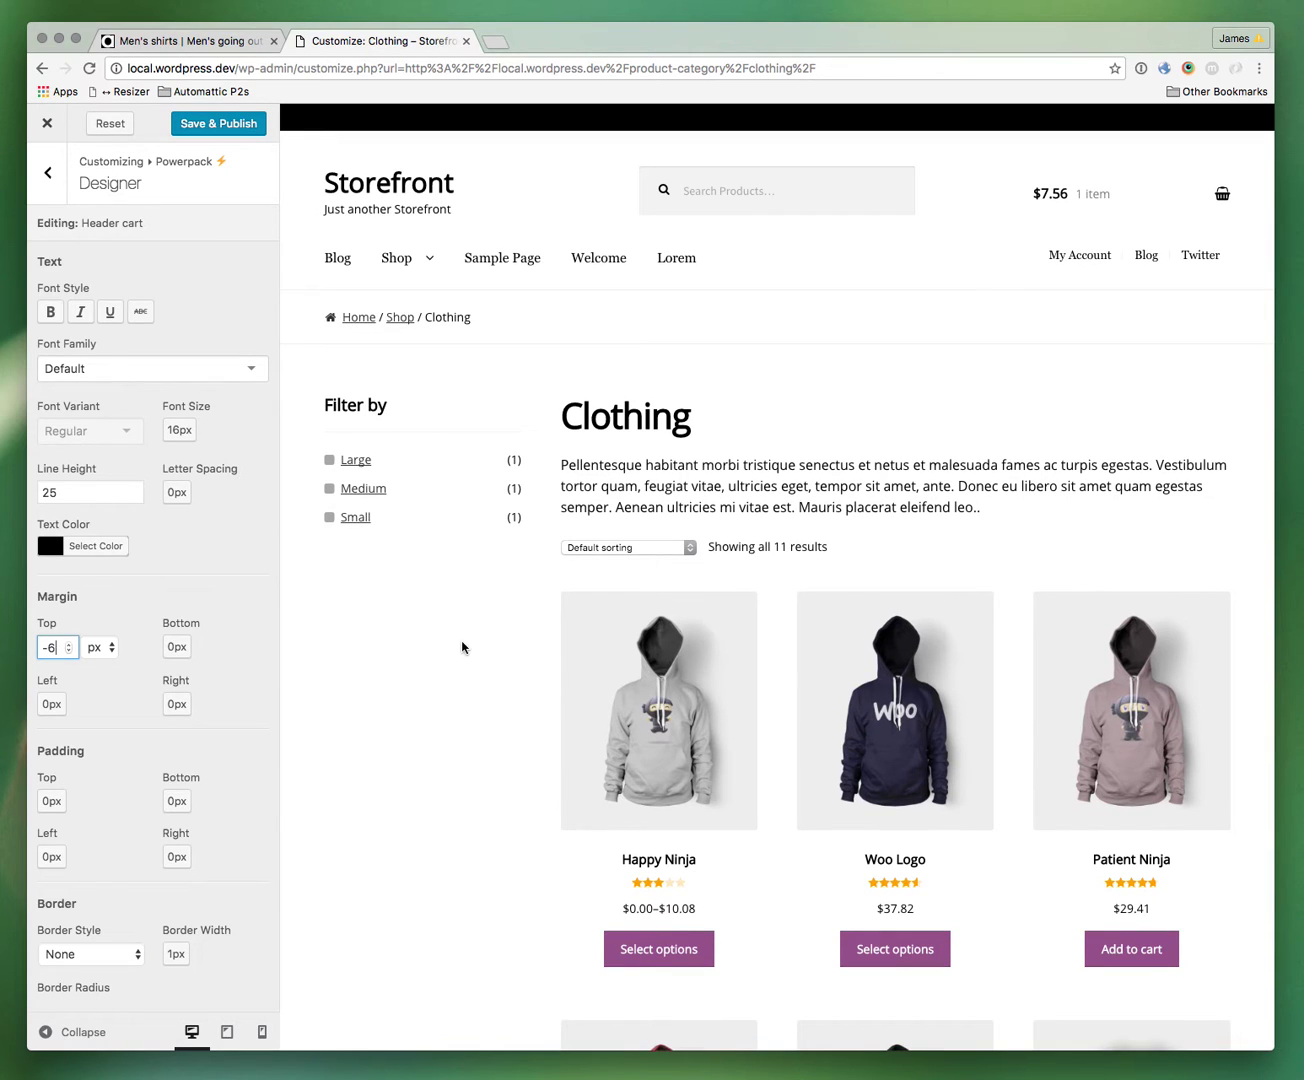
{"action": "left_click", "coordinate": [69, 651]}
{"action": "left_click", "coordinate": [70, 651]}
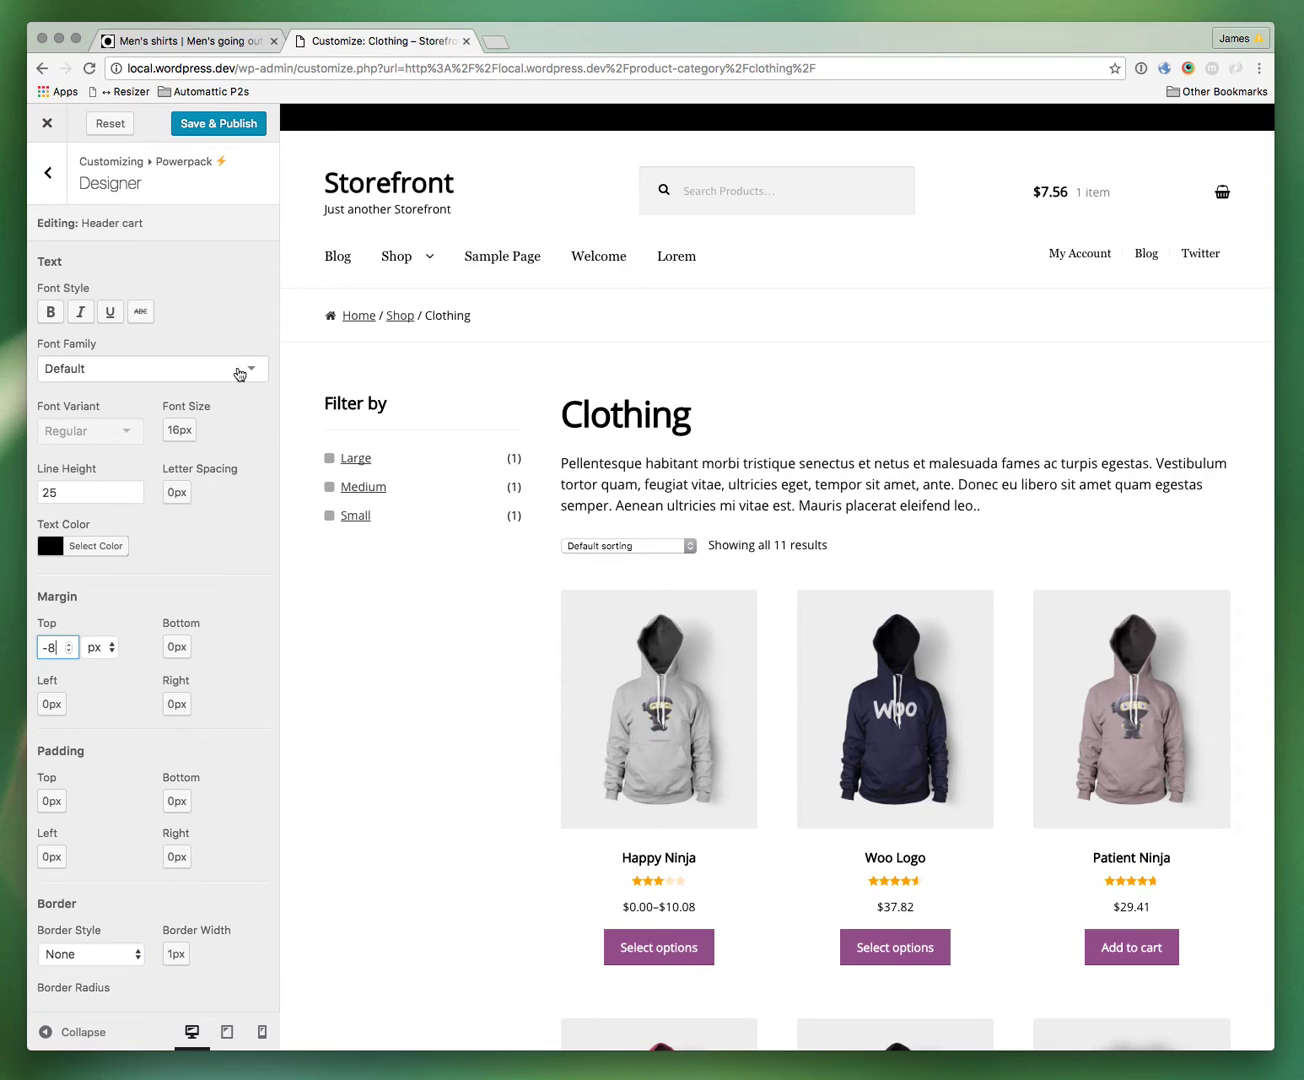
{"action": "left_click", "coordinate": [68, 651]}
{"action": "left_click", "coordinate": [68, 651]}
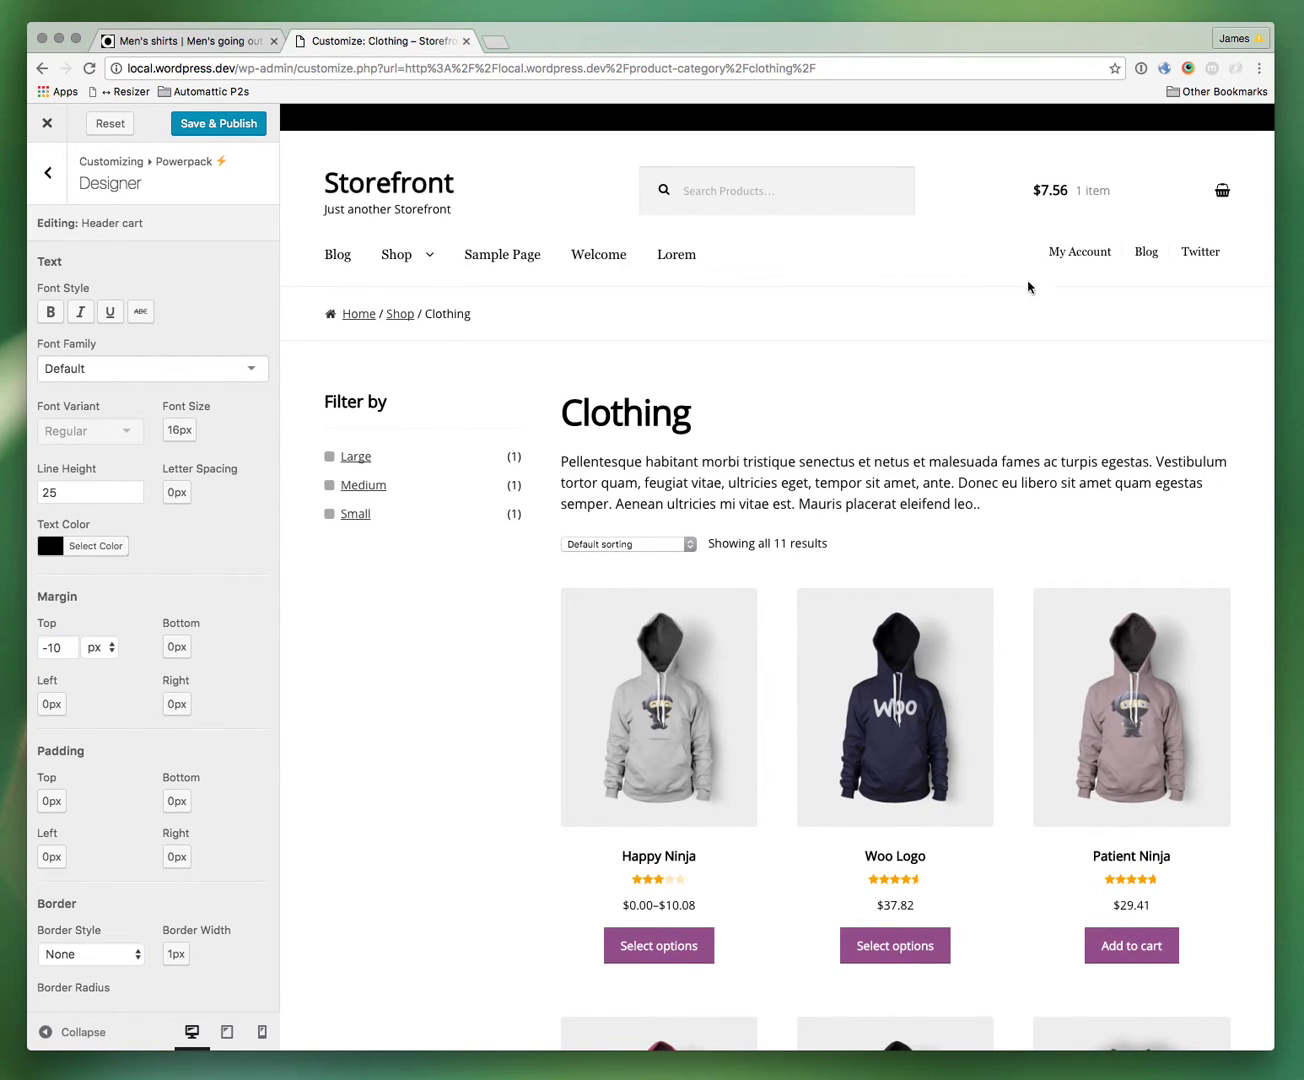
Step: Return to the Secondary navigation style and increase its top margin slightly
{"action": "left_click", "coordinate": [48, 174]}
{"action": "left_click", "coordinate": [175, 388]}
{"action": "left_click", "coordinate": [55, 647]}
{"action": "type", "text": "6"}
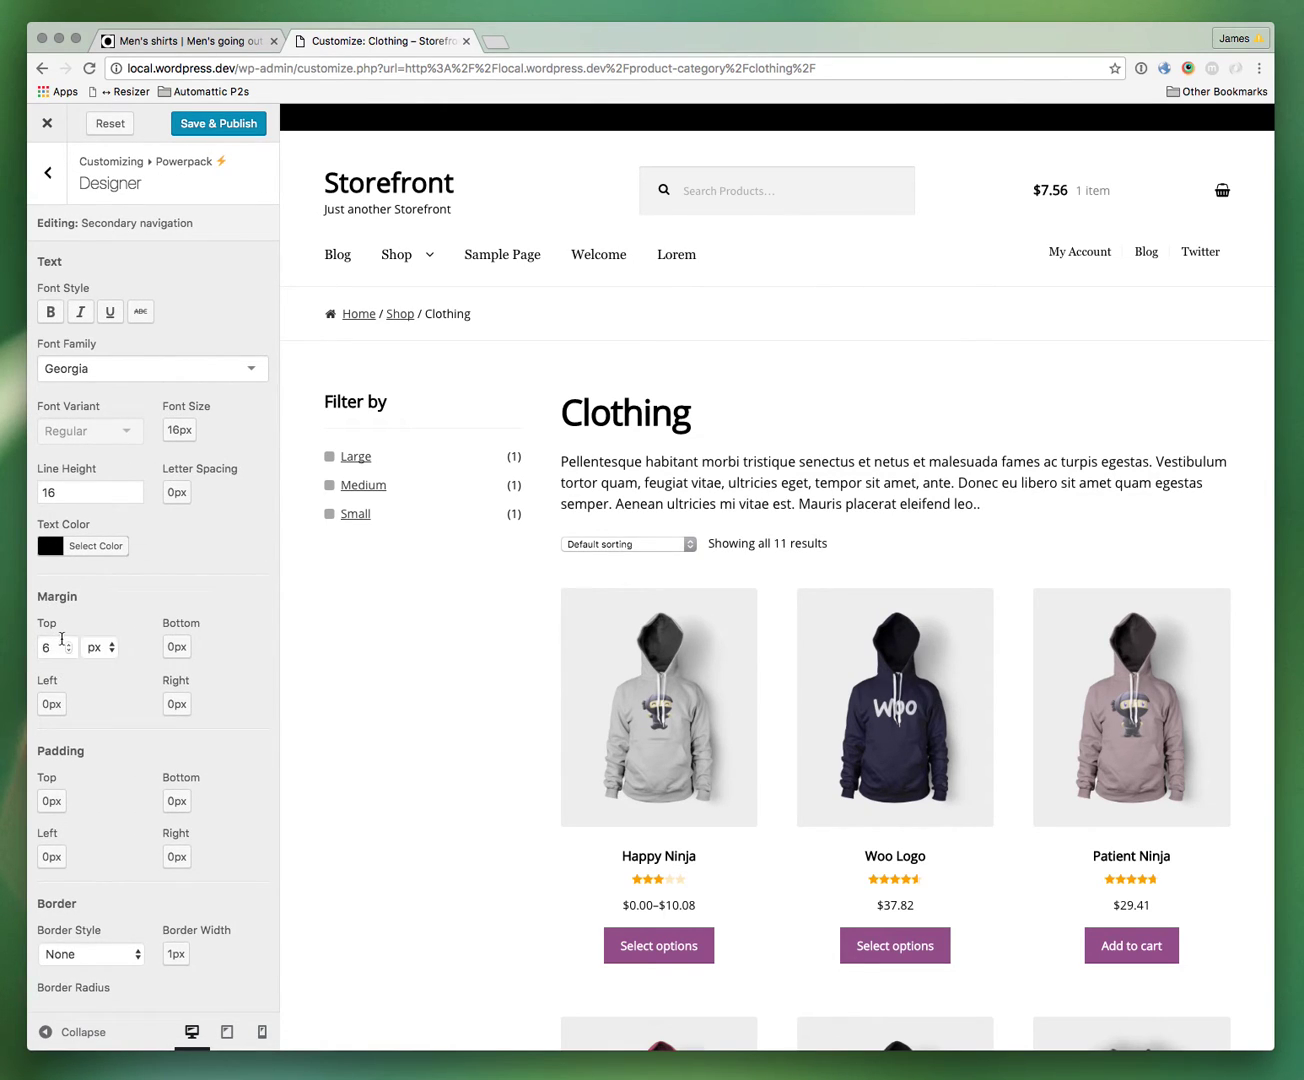
{"action": "left_click", "coordinate": [70, 644]}
{"action": "left_click", "coordinate": [50, 185]}
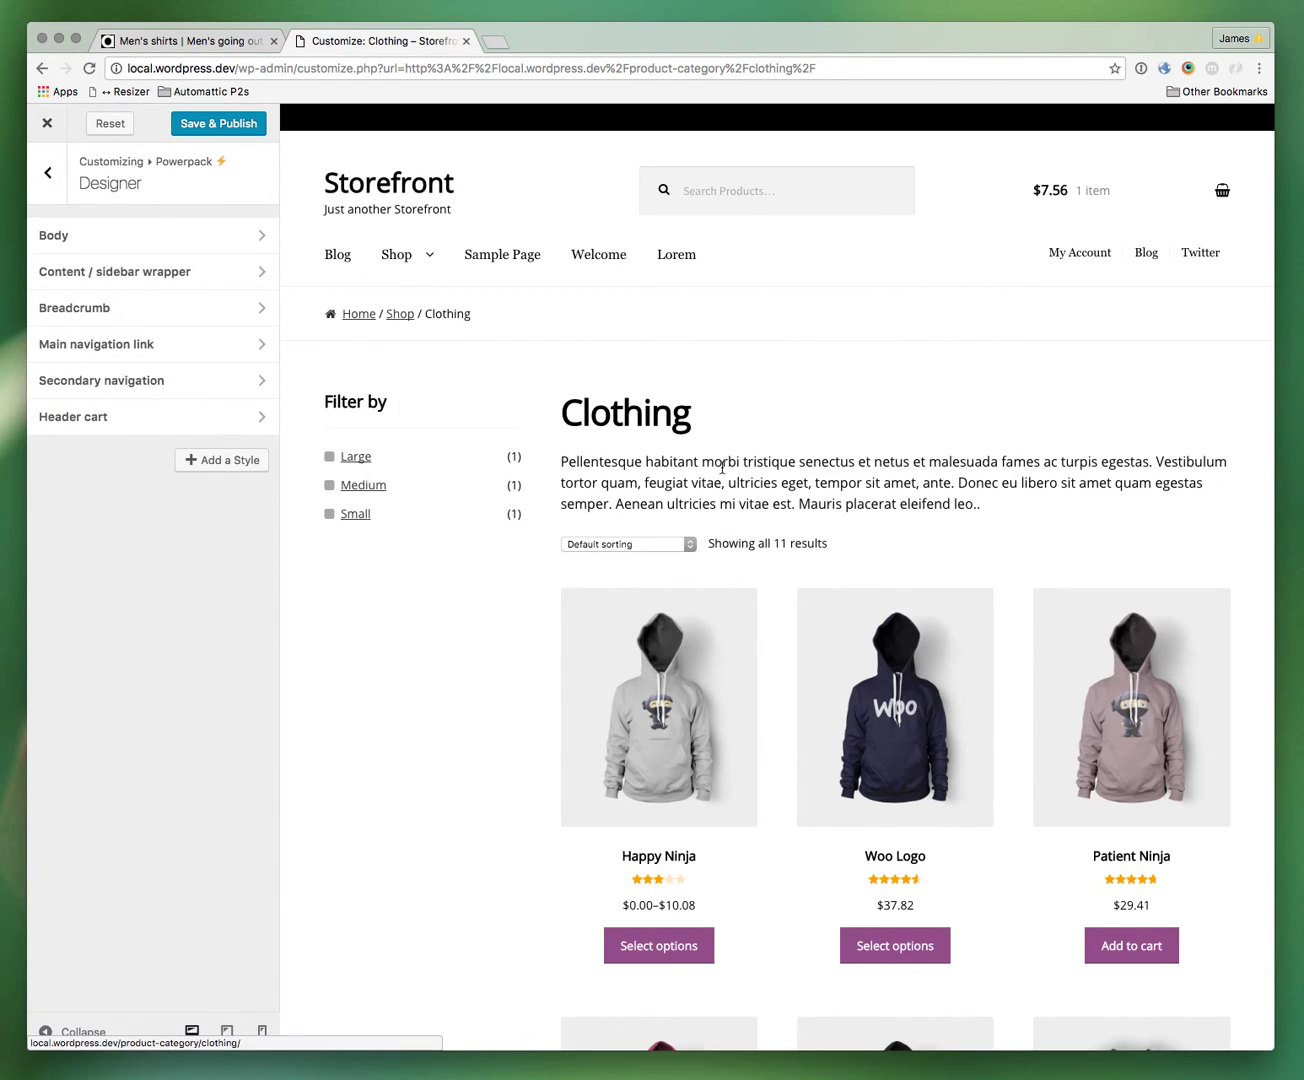
Step: Compare the shop's product grid with the ASOS page and set Powerpack's Shop columns to 4
{"action": "scroll", "coordinate": [538, 629], "scroll_direction": "down", "scroll_amount": 10}
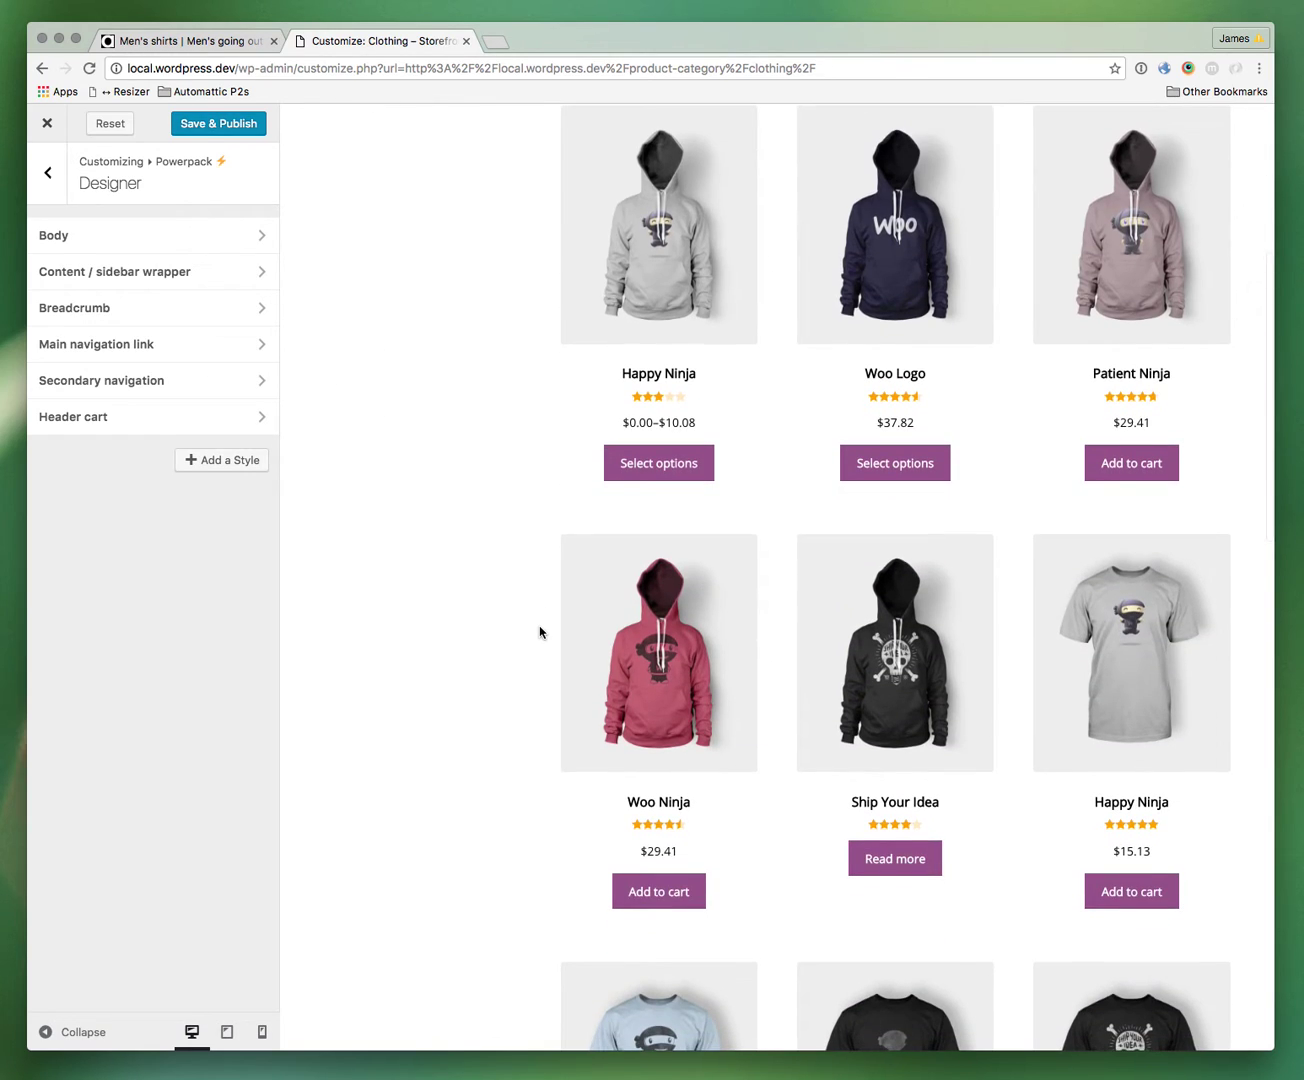
{"action": "scroll", "coordinate": [539, 632], "scroll_direction": "up", "scroll_amount": 8}
{"action": "scroll", "coordinate": [539, 632], "scroll_direction": "up", "scroll_amount": 3}
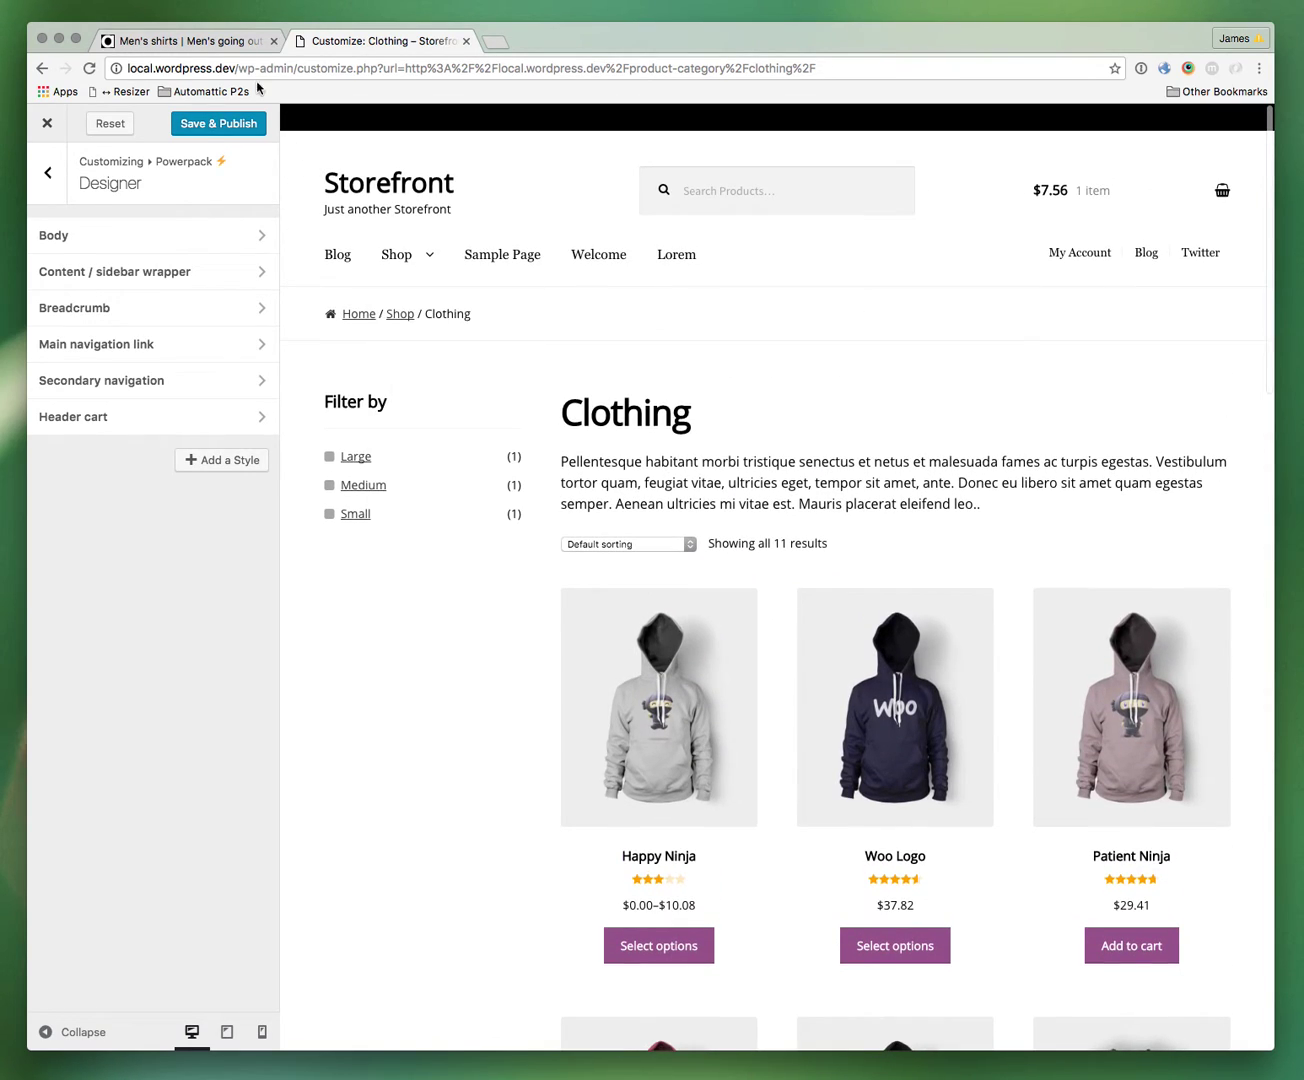
{"action": "left_click", "coordinate": [190, 41]}
{"action": "scroll", "coordinate": [490, 530], "scroll_direction": "down", "scroll_amount": 4}
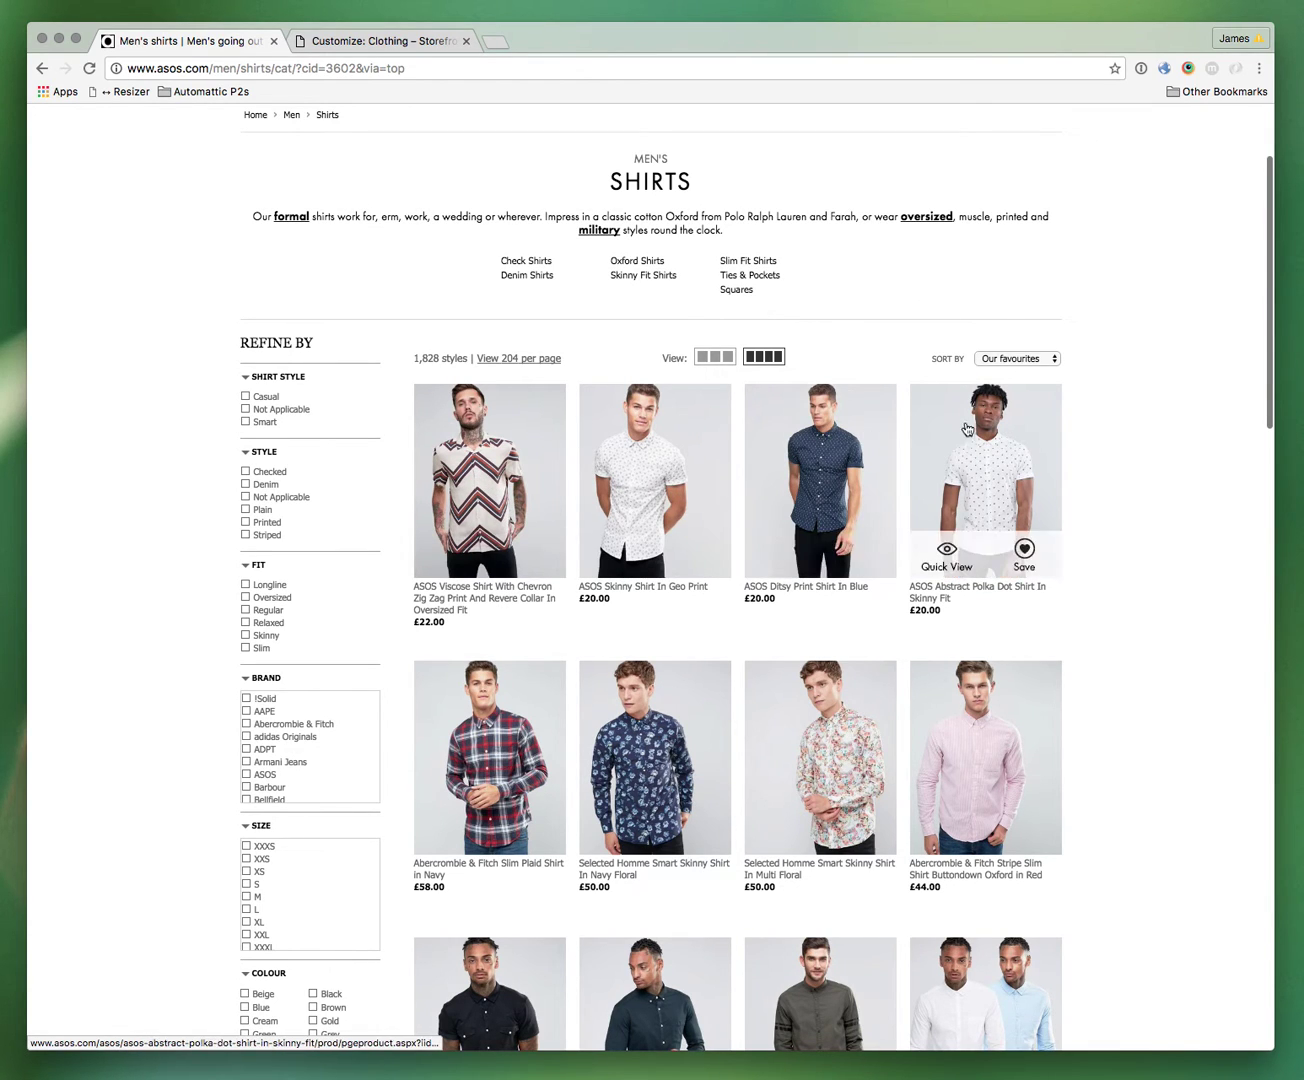
{"action": "left_click", "coordinate": [356, 41]}
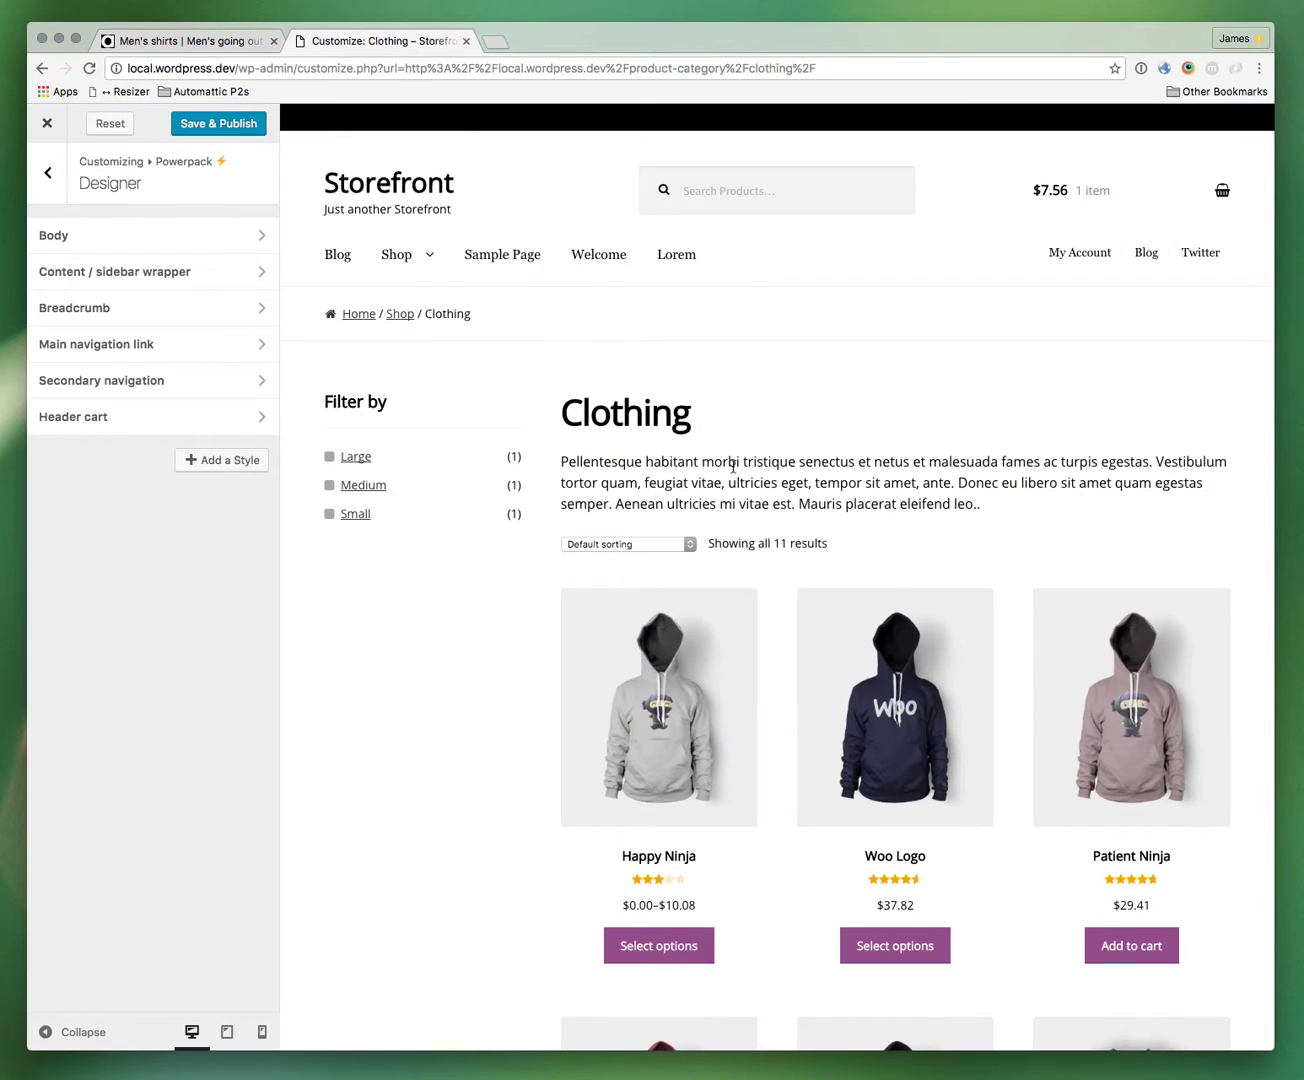
{"action": "left_click", "coordinate": [52, 190]}
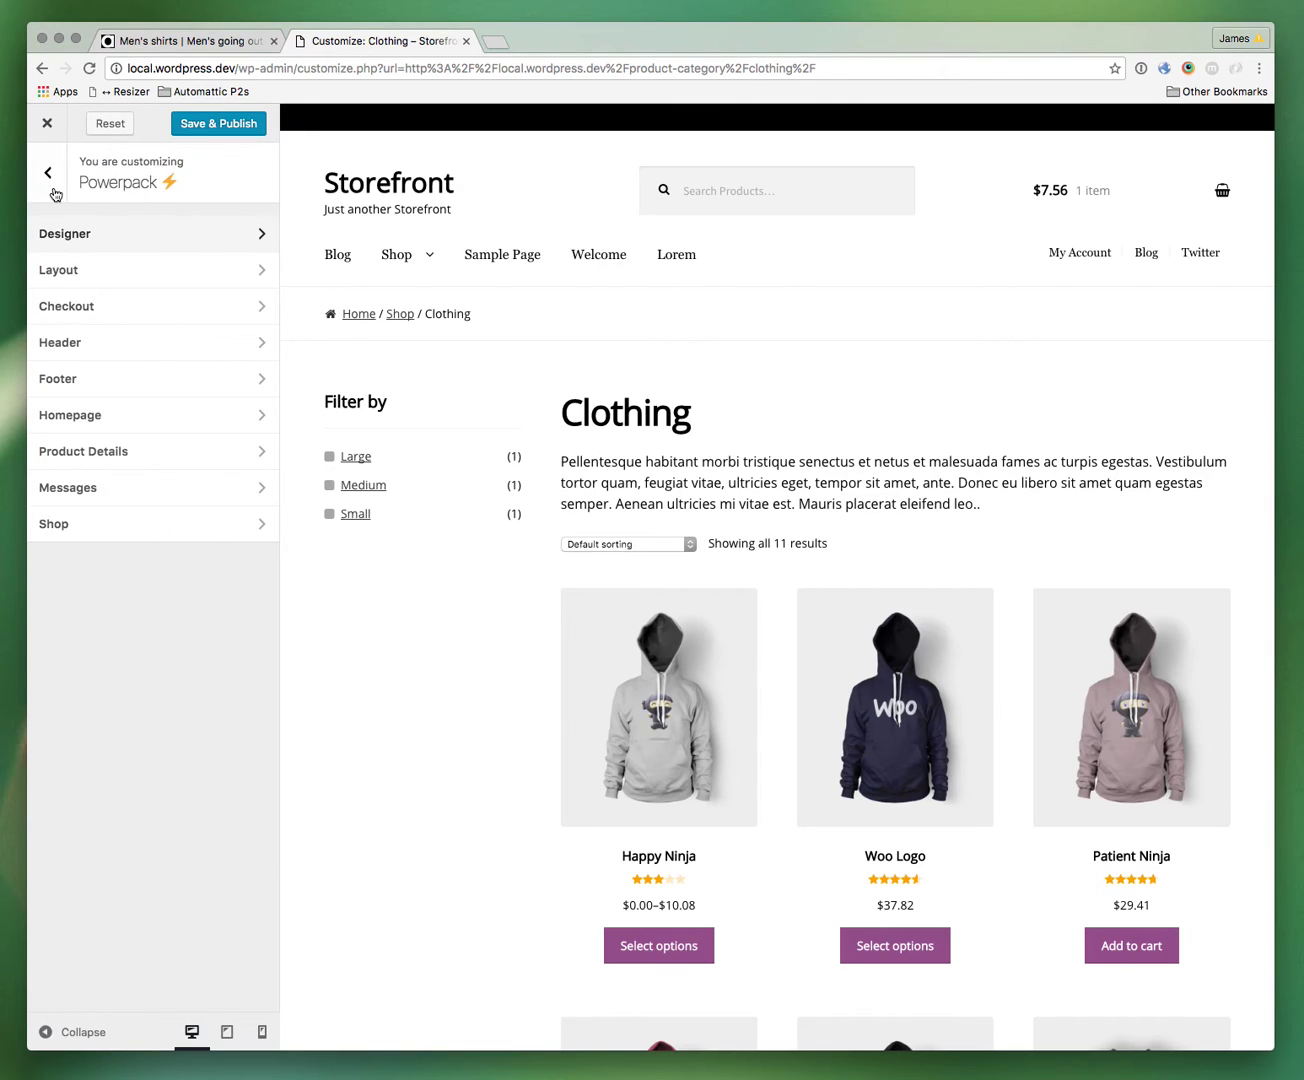
{"action": "left_click", "coordinate": [84, 533]}
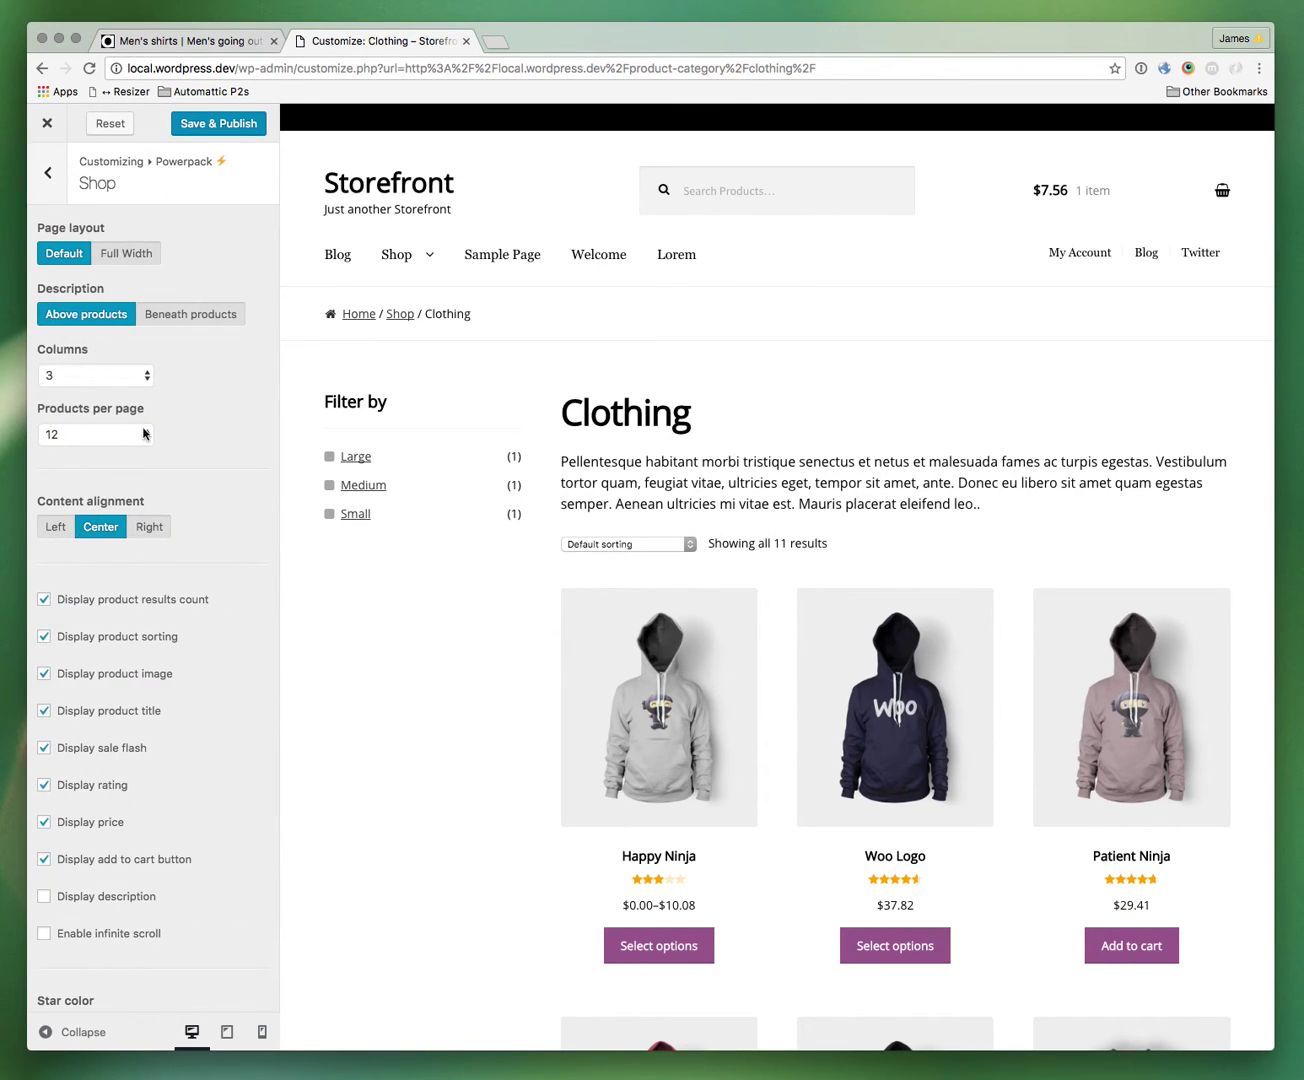
{"action": "left_click", "coordinate": [126, 378]}
{"action": "left_click", "coordinate": [110, 394]}
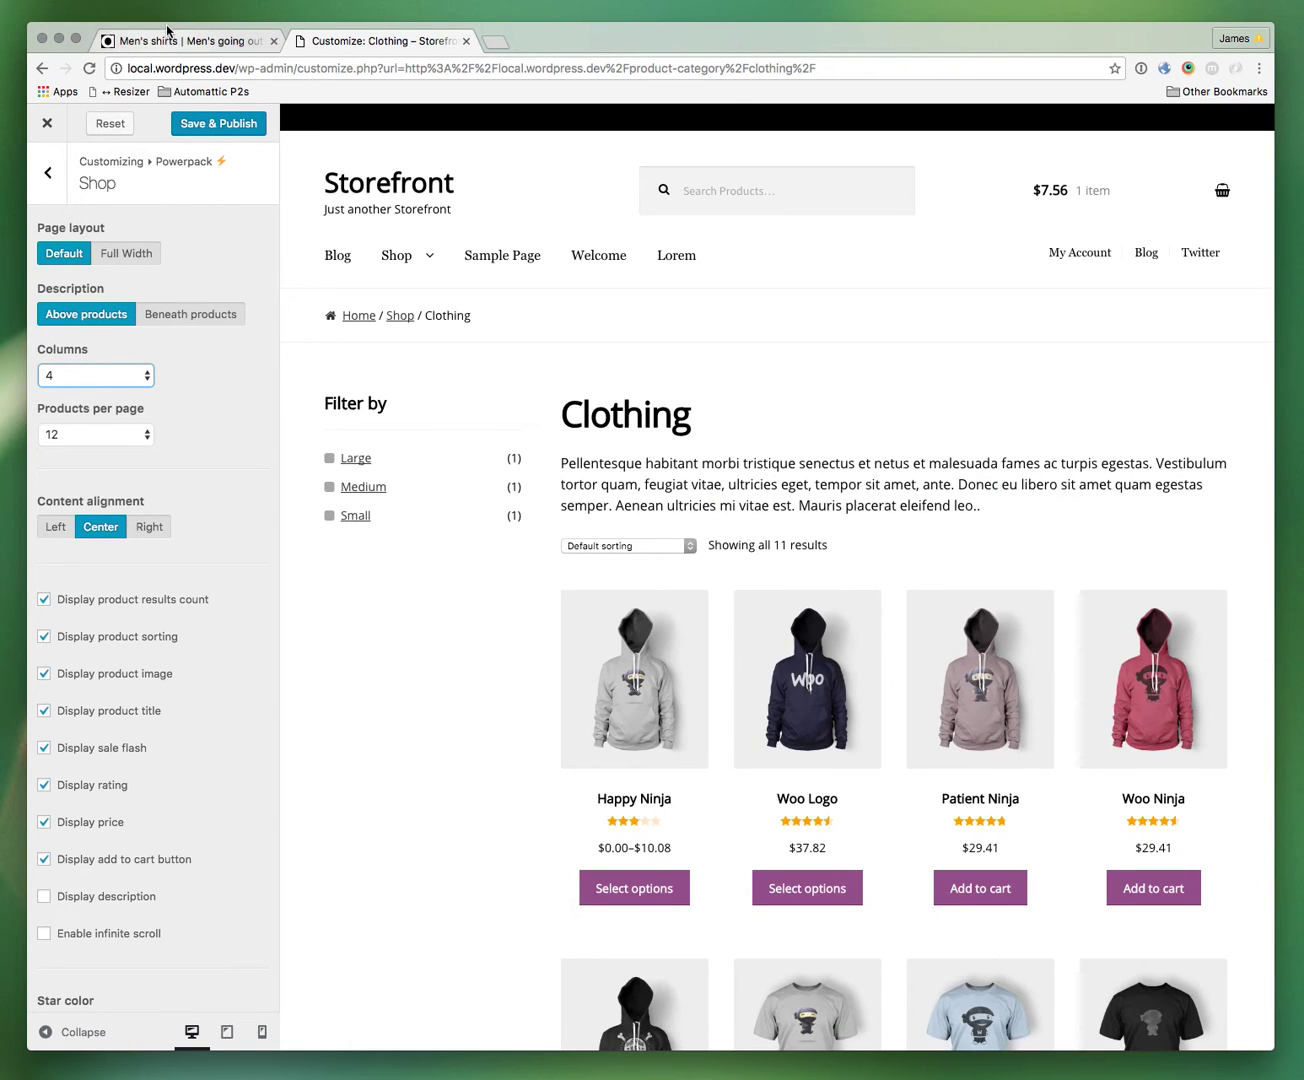
Step: Compare the full product grid on the ASOS shirts page with the shop's four-column Clothing grid
{"action": "left_click", "coordinate": [167, 41]}
{"action": "scroll", "coordinate": [624, 487], "scroll_direction": "down", "scroll_amount": 4}
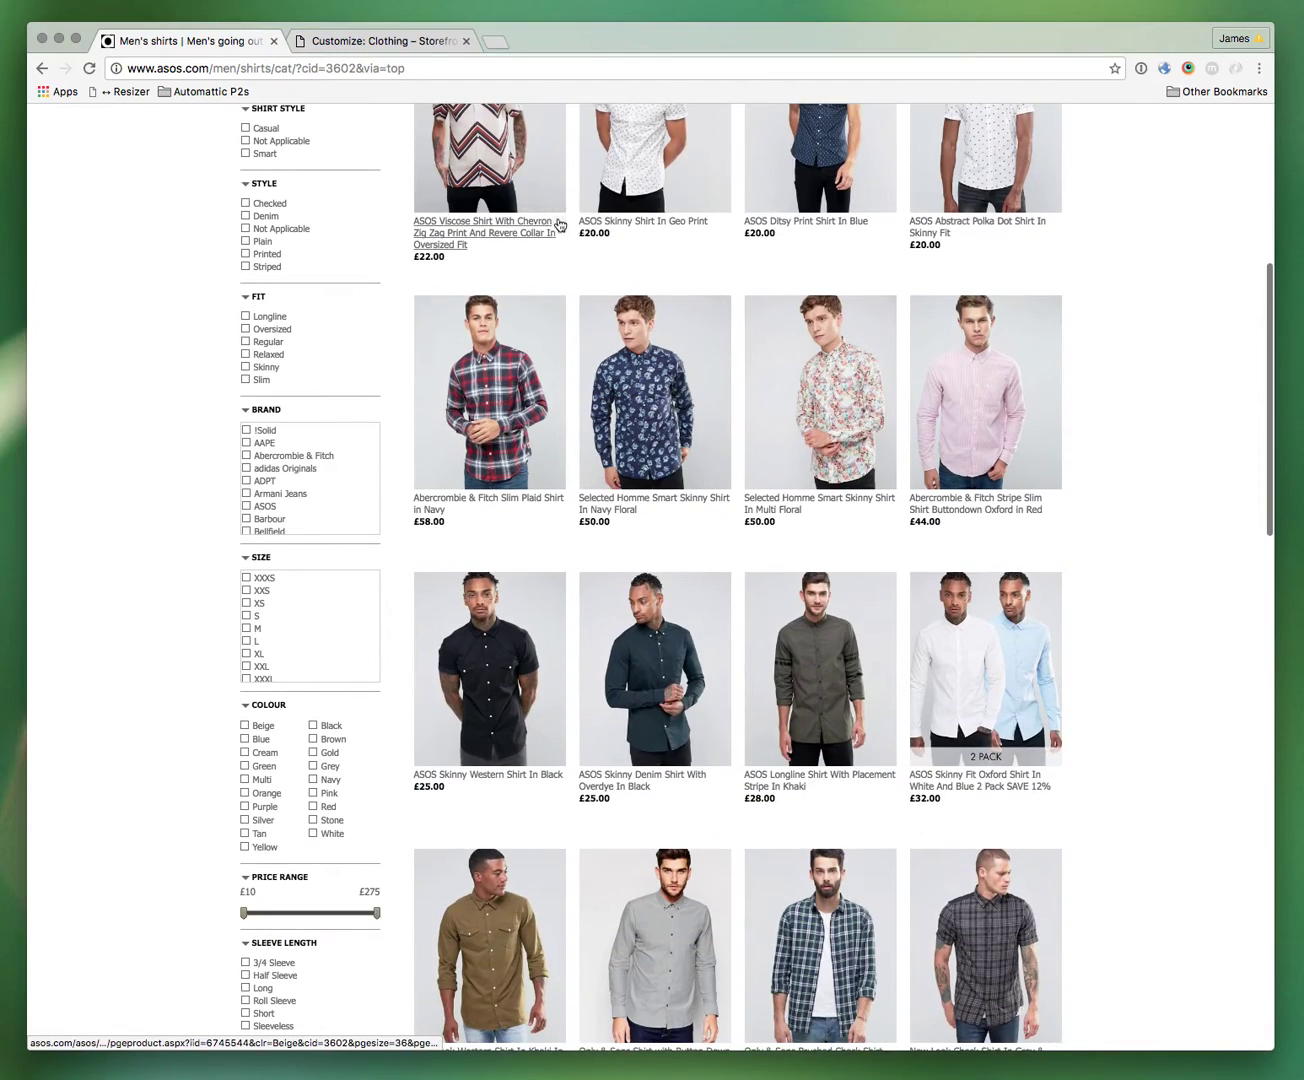
{"action": "scroll", "coordinate": [538, 625], "scroll_direction": "down", "scroll_amount": 4}
{"action": "scroll", "coordinate": [547, 859], "scroll_direction": "down", "scroll_amount": 15}
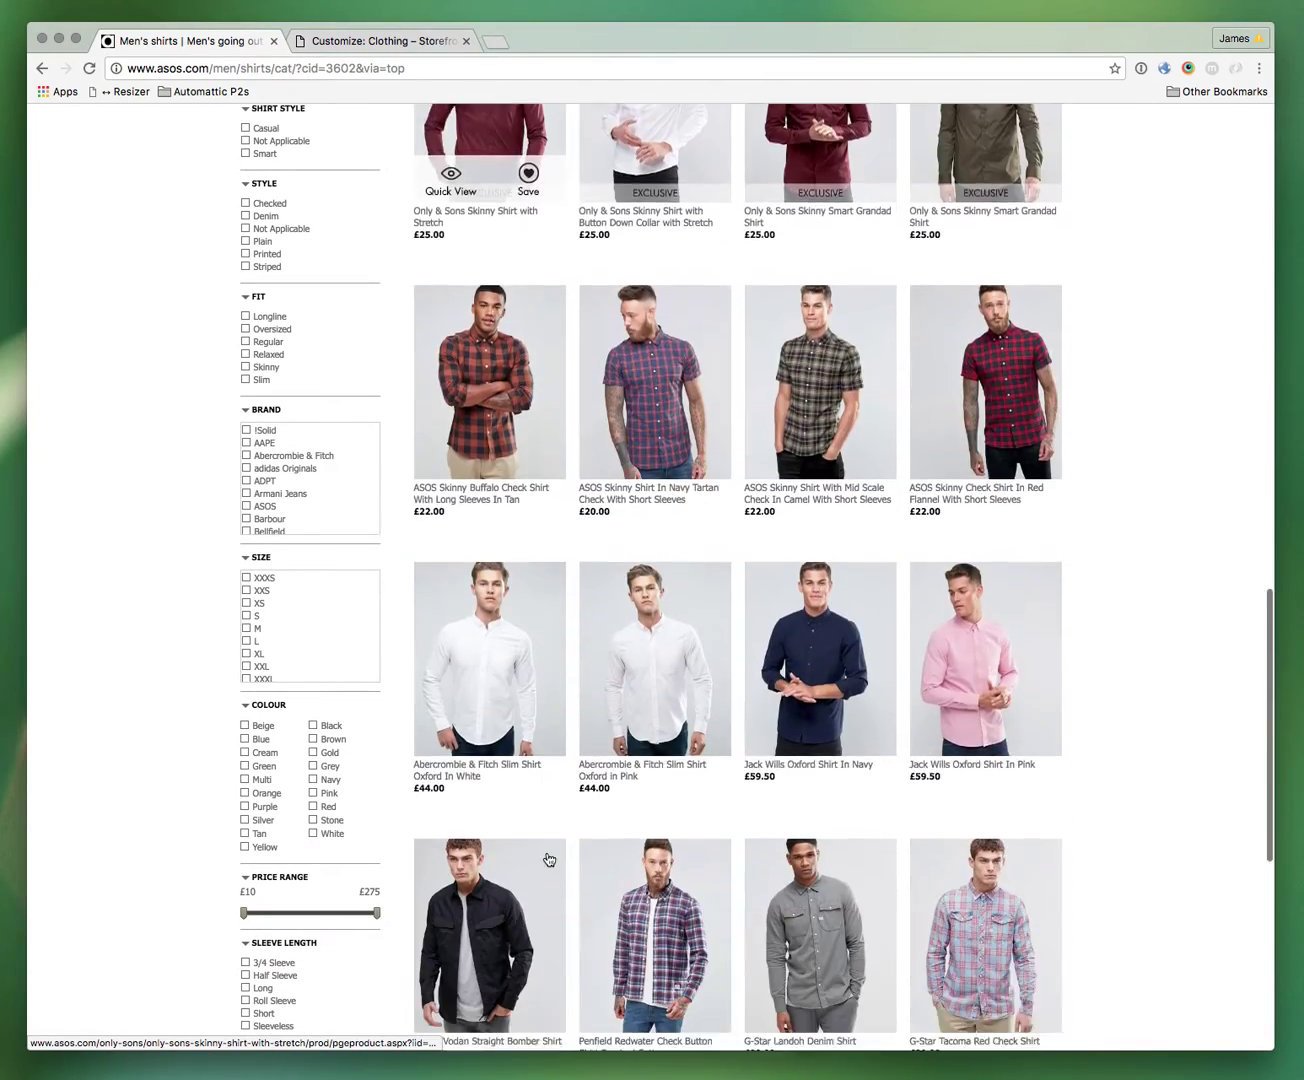
{"action": "scroll", "coordinate": [548, 860], "scroll_direction": "up", "scroll_amount": 10}
{"action": "scroll", "coordinate": [548, 860], "scroll_direction": "up", "scroll_amount": 10}
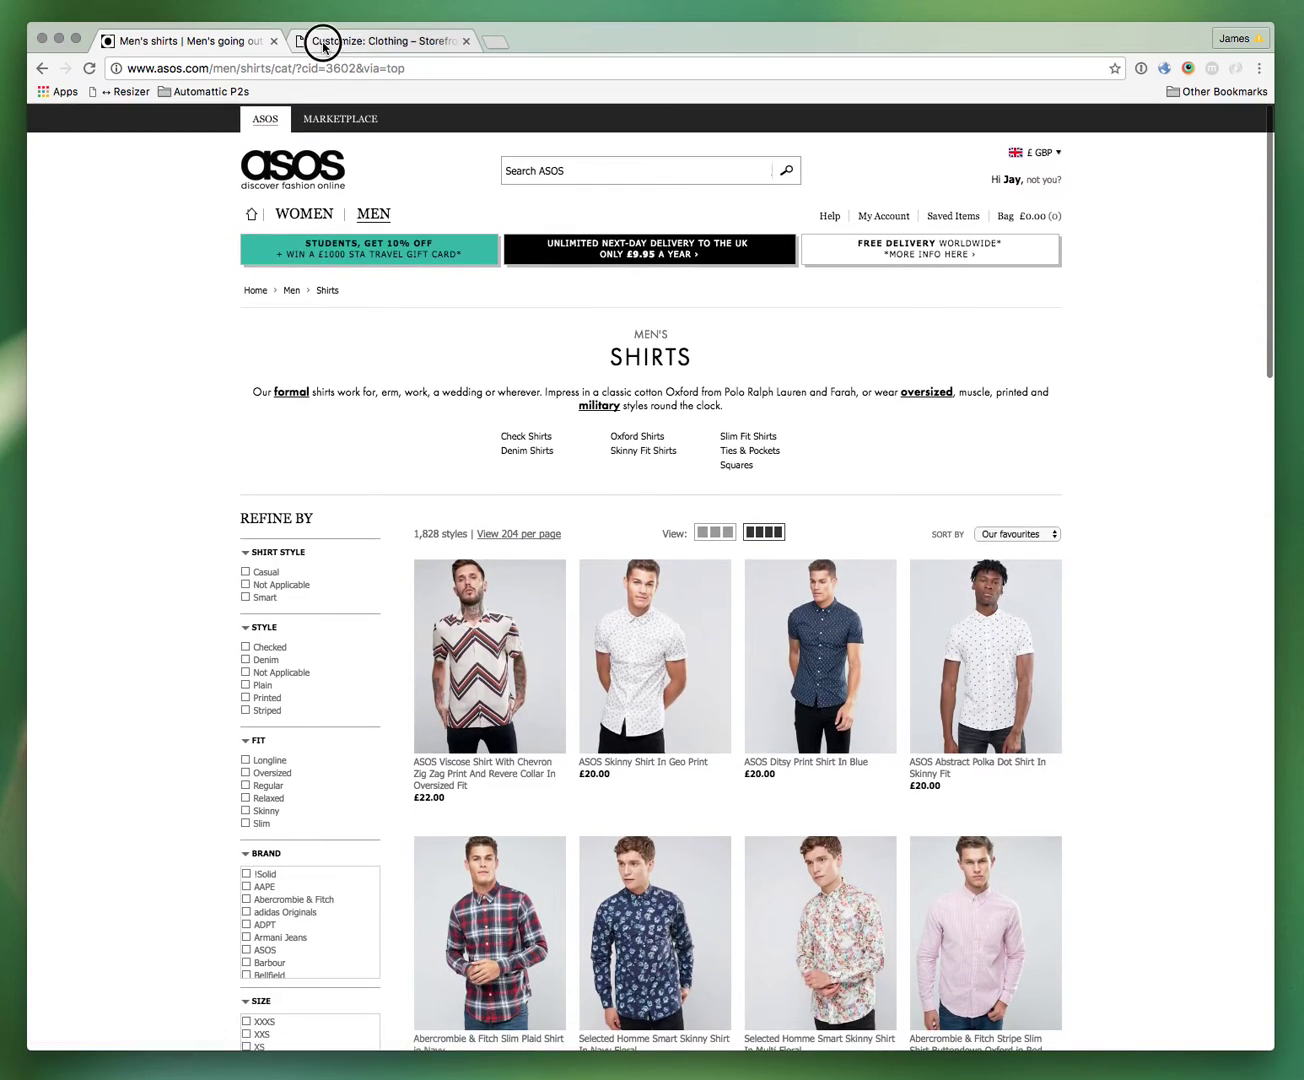
{"action": "left_click", "coordinate": [323, 43]}
{"action": "scroll", "coordinate": [544, 545], "scroll_direction": "down", "scroll_amount": 15}
{"action": "scroll", "coordinate": [544, 550], "scroll_direction": "up", "scroll_amount": 8}
{"action": "scroll", "coordinate": [544, 549], "scroll_direction": "up", "scroll_amount": 1}
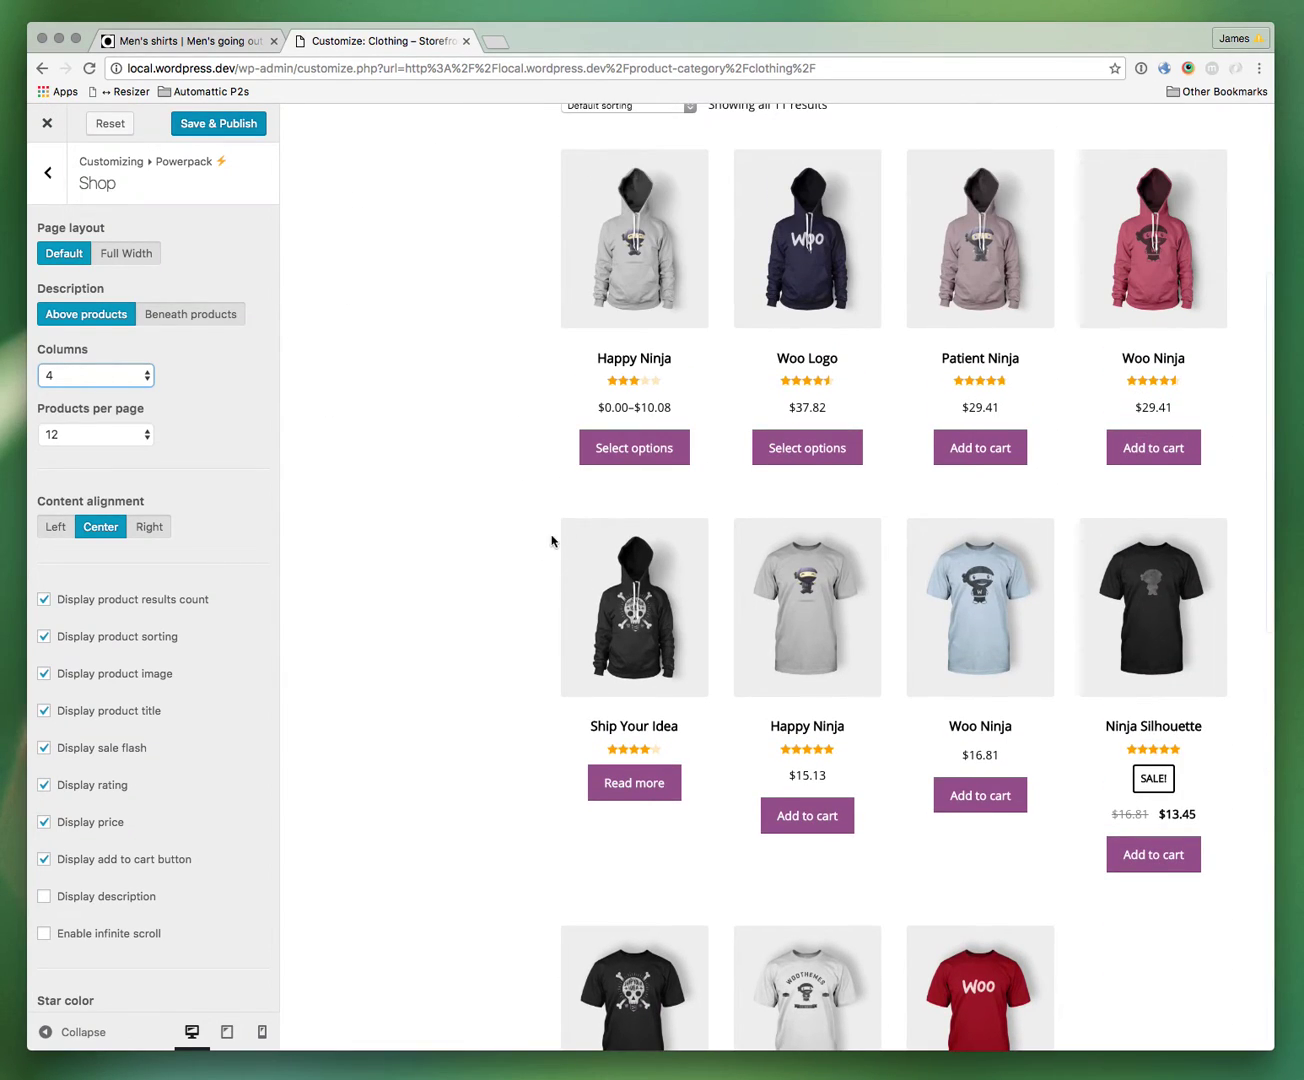
{"action": "scroll", "coordinate": [544, 548], "scroll_direction": "up", "scroll_amount": 5}
Step: Open Powerpack's Designer, then examine how the ASOS product listings present titles, prices and images
{"action": "left_click", "coordinate": [46, 188]}
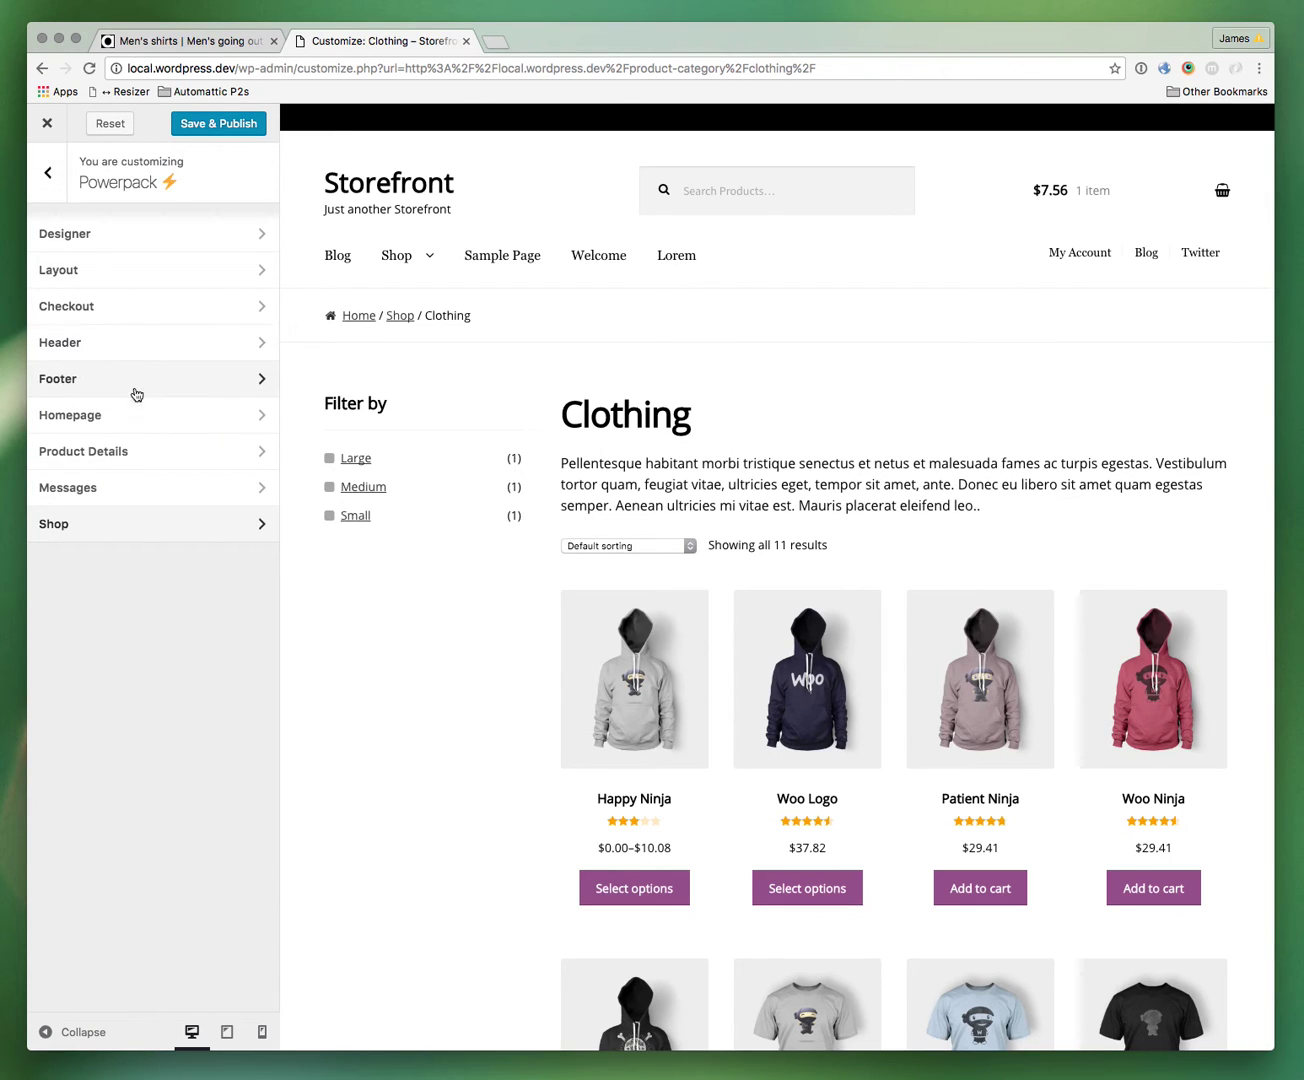
{"action": "left_click", "coordinate": [104, 244]}
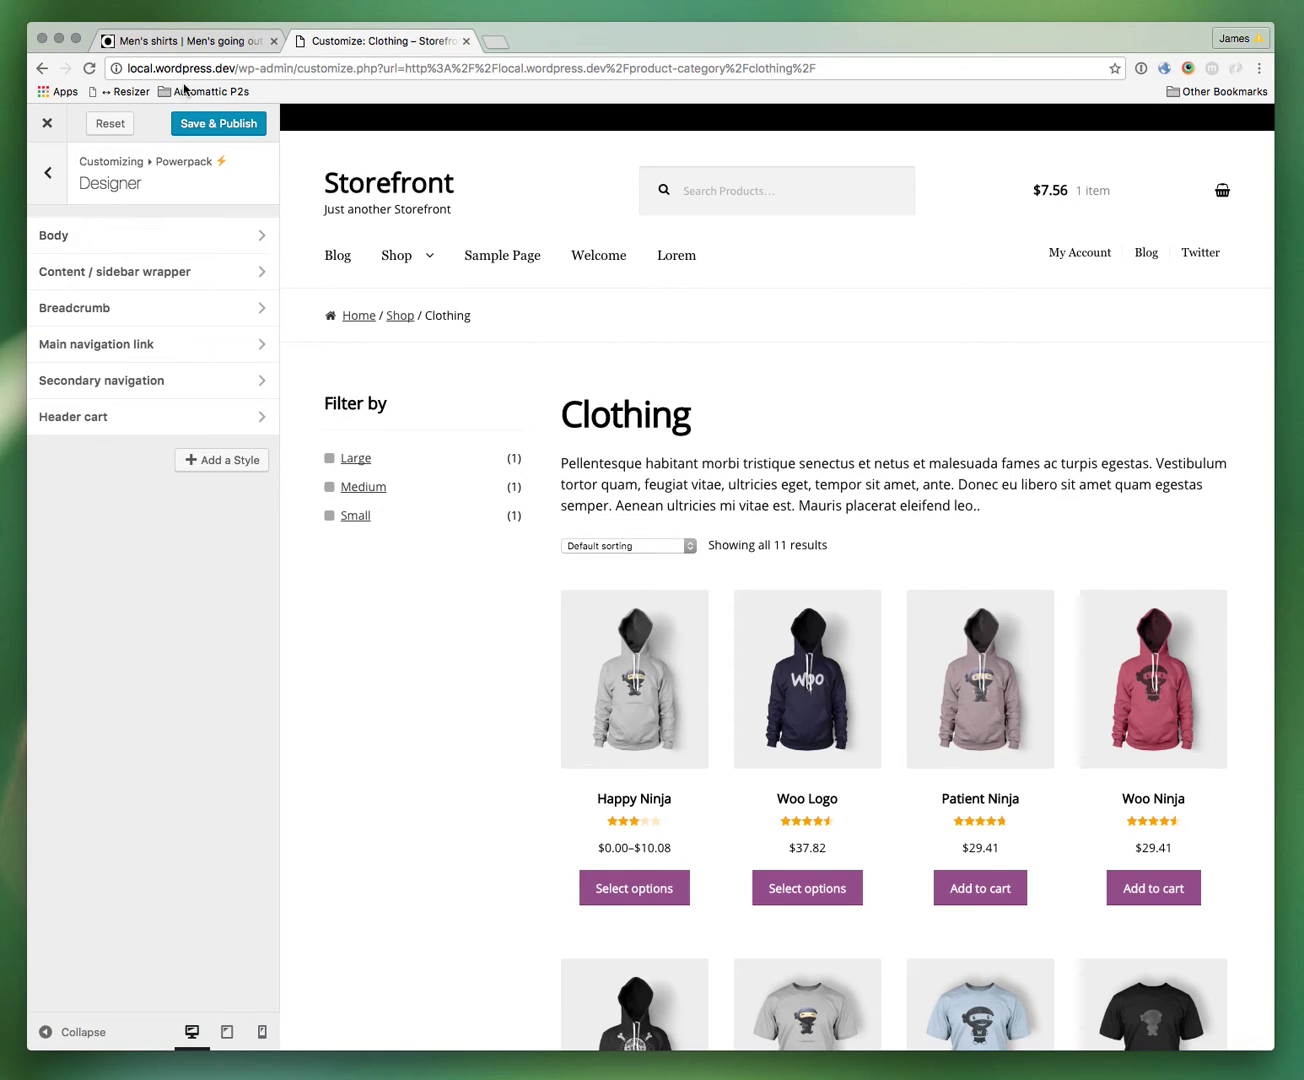
{"action": "left_click", "coordinate": [187, 41]}
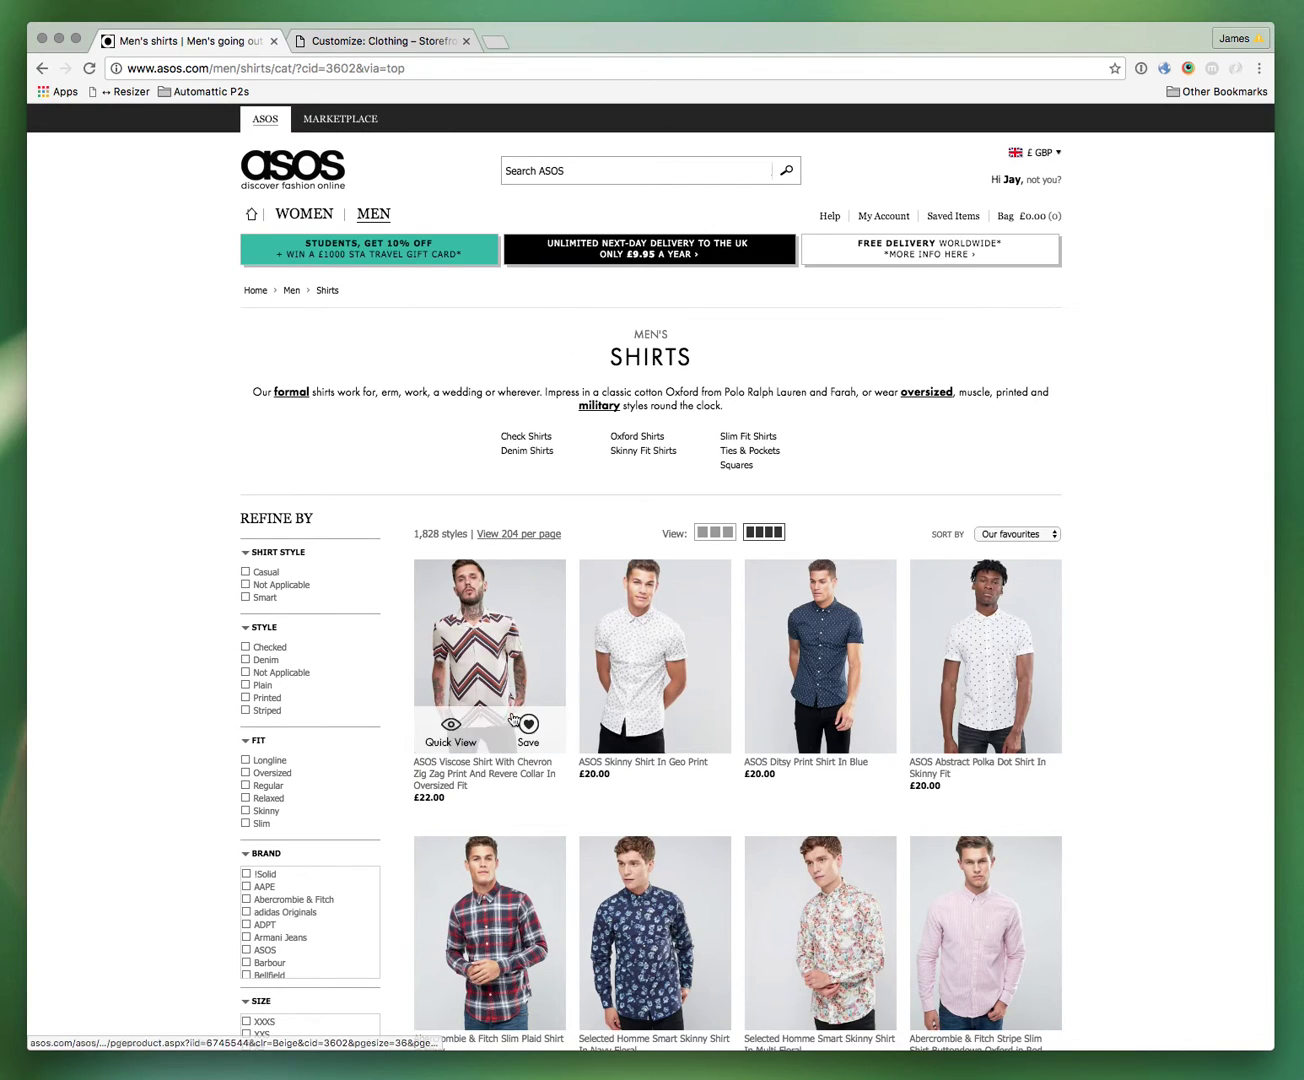
{"action": "mouse_move", "coordinate": [496, 674]}
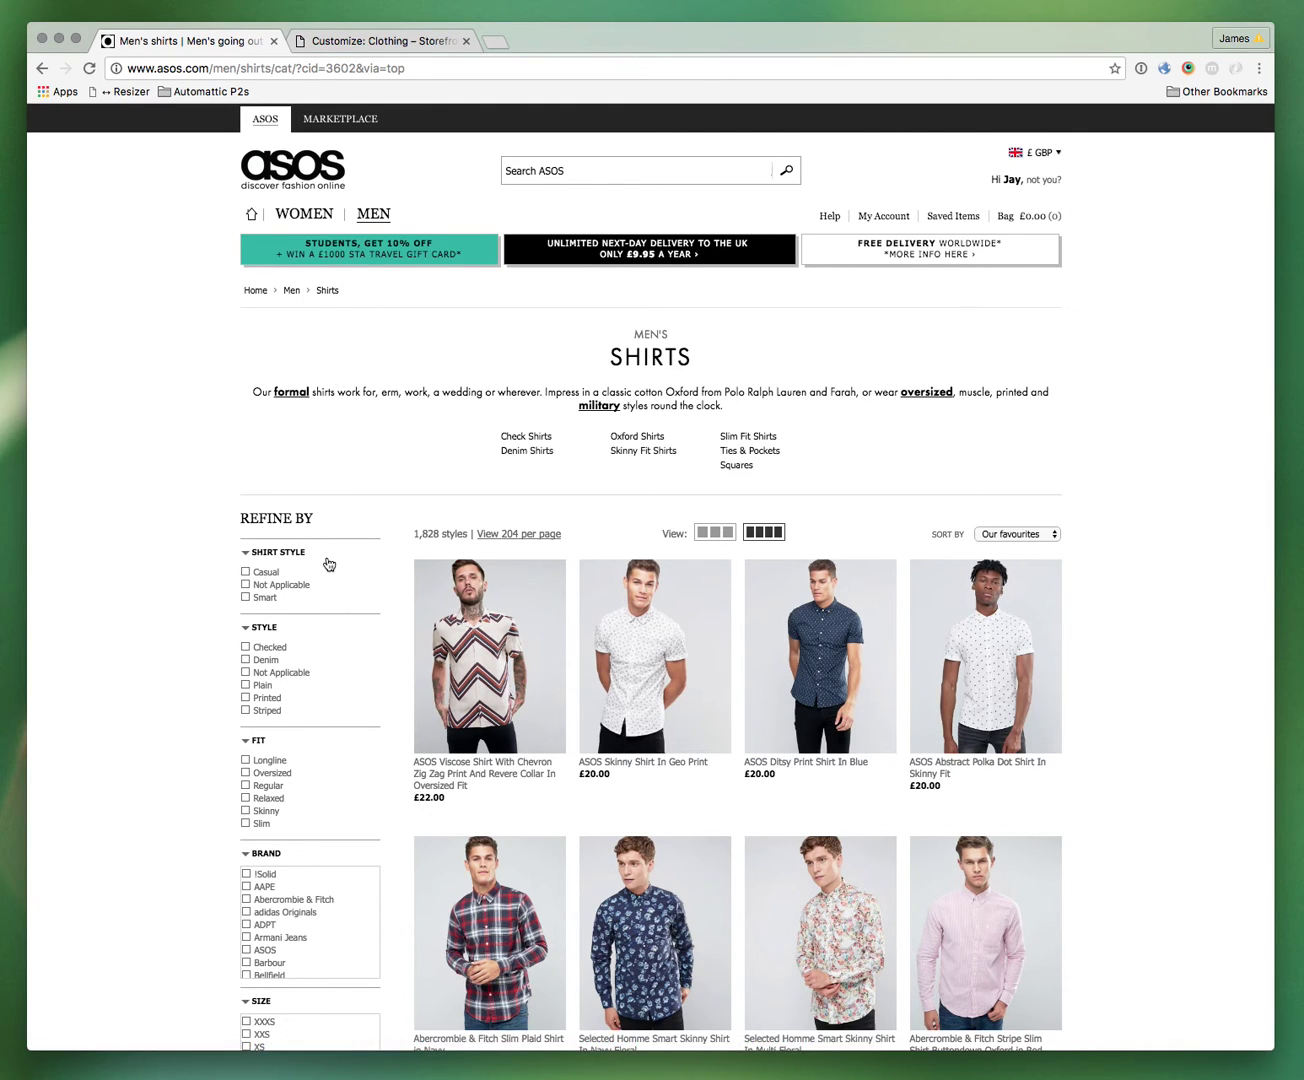
{"action": "scroll", "coordinate": [329, 565], "scroll_direction": "down", "scroll_amount": 5}
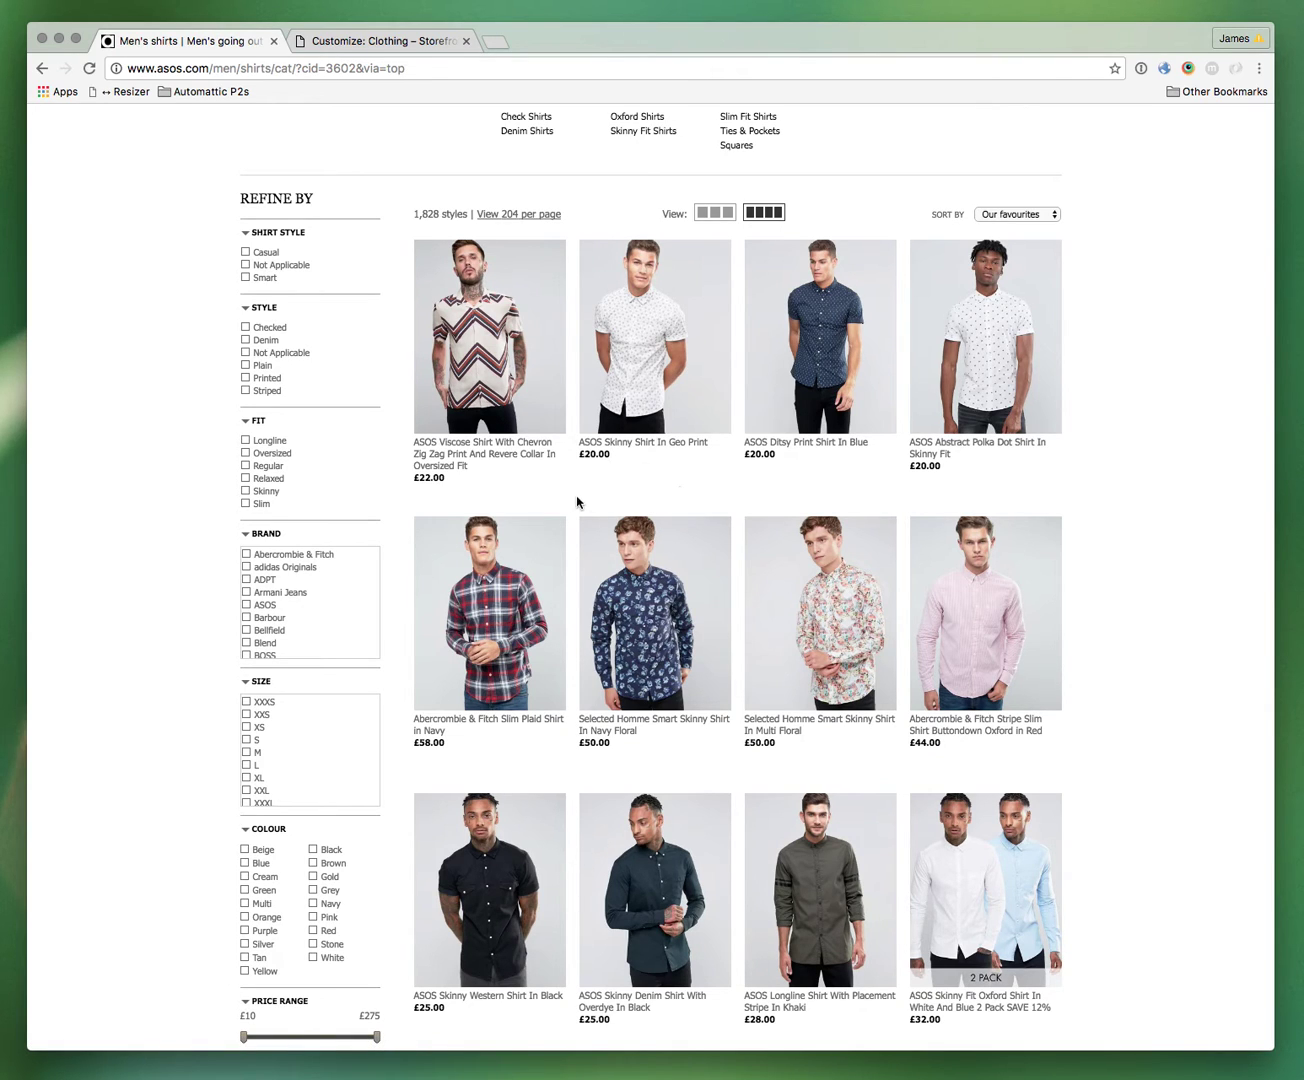
{"action": "scroll", "coordinate": [1159, 719], "scroll_direction": "down", "scroll_amount": 5}
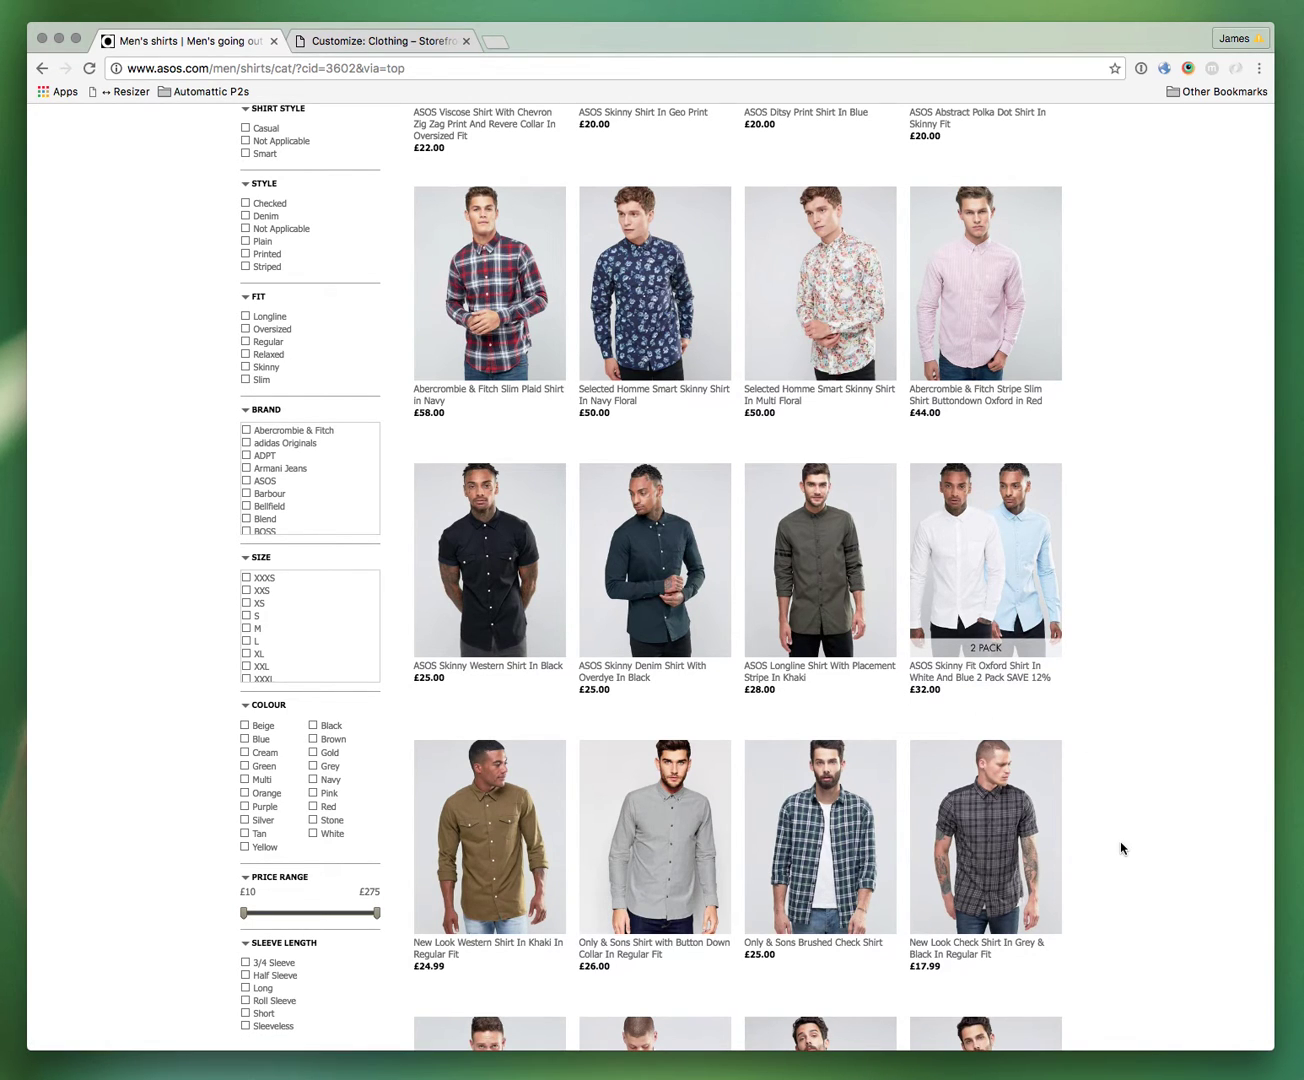
{"action": "scroll", "coordinate": [1120, 848], "scroll_direction": "down", "scroll_amount": 12}
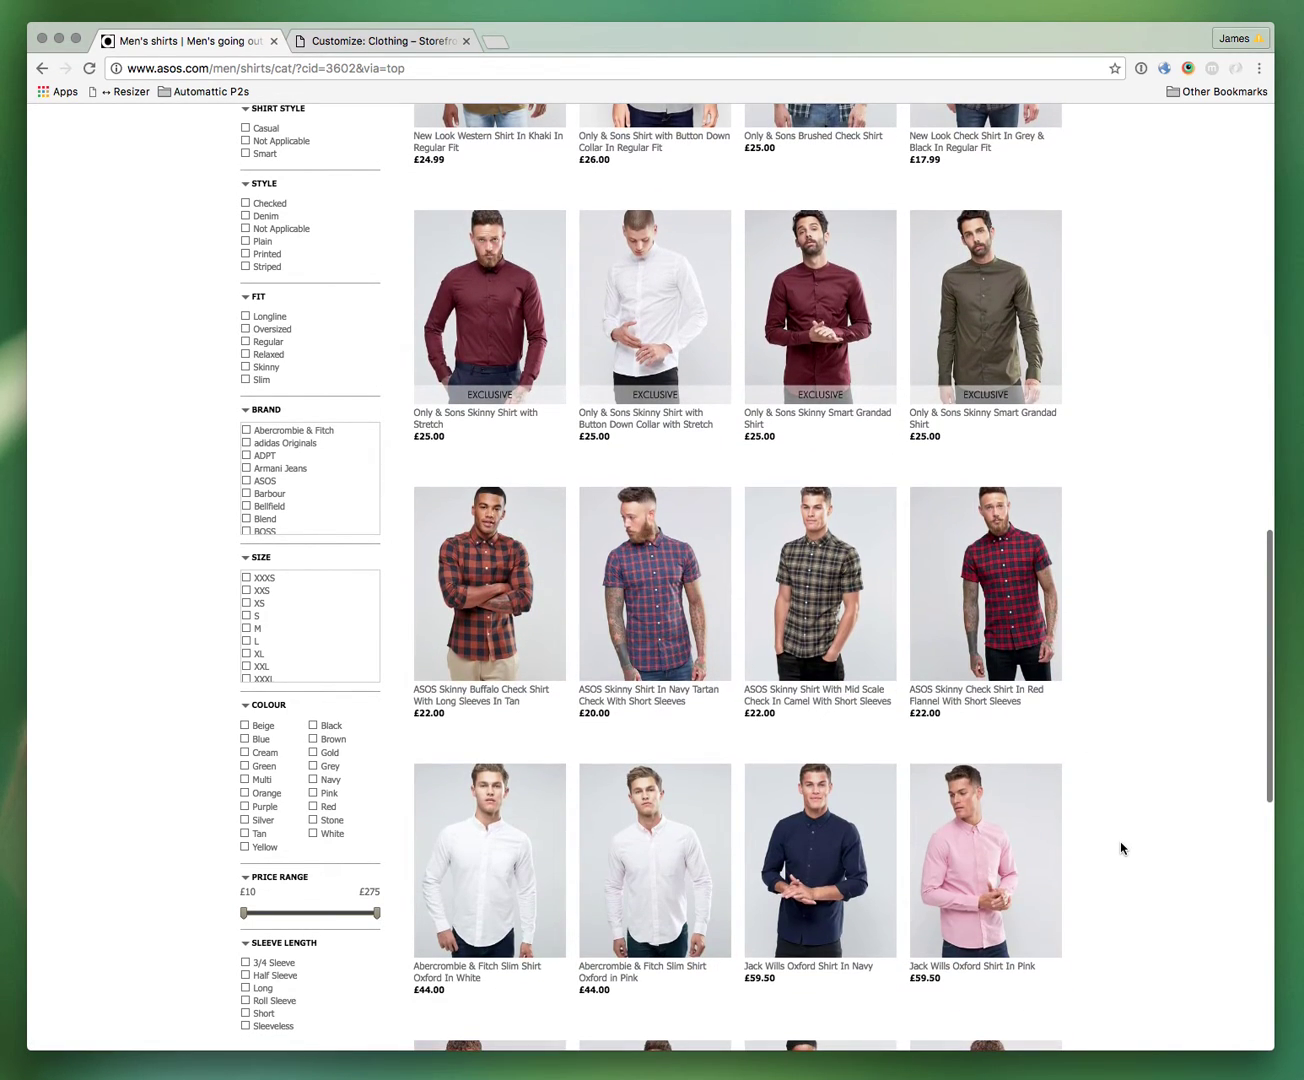
{"action": "scroll", "coordinate": [1121, 848], "scroll_direction": "down", "scroll_amount": 5}
{"action": "key", "text": "Home"}
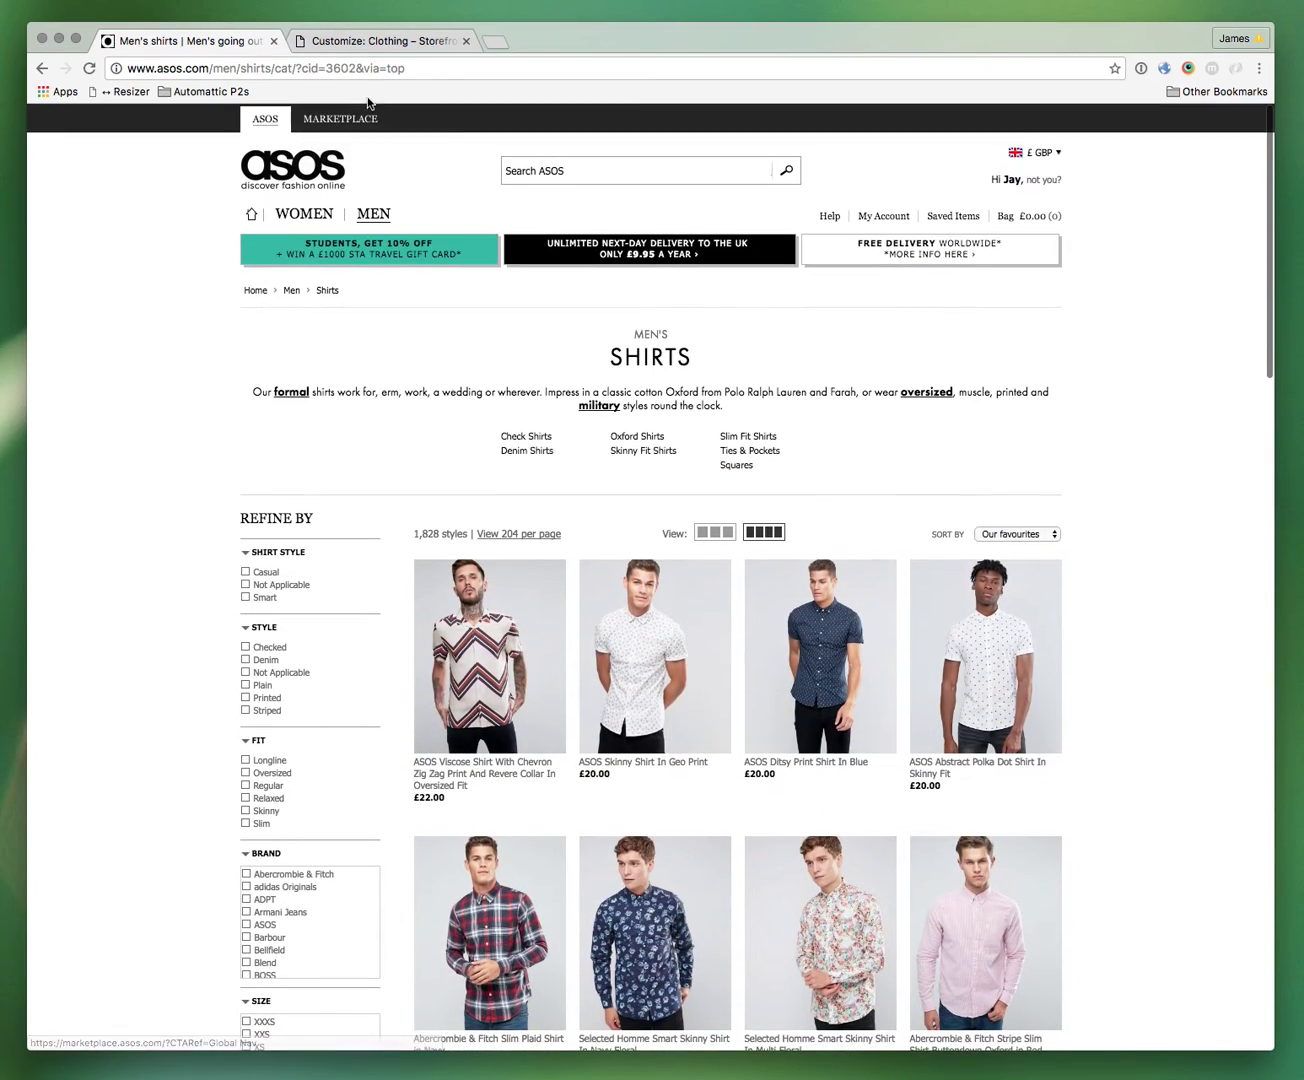
Step: Back in the Customizer, add a Designer style for the Loop Product and set its font size to 12 px
{"action": "left_click", "coordinate": [378, 41]}
{"action": "scroll", "coordinate": [468, 637], "scroll_direction": "down", "scroll_amount": 3}
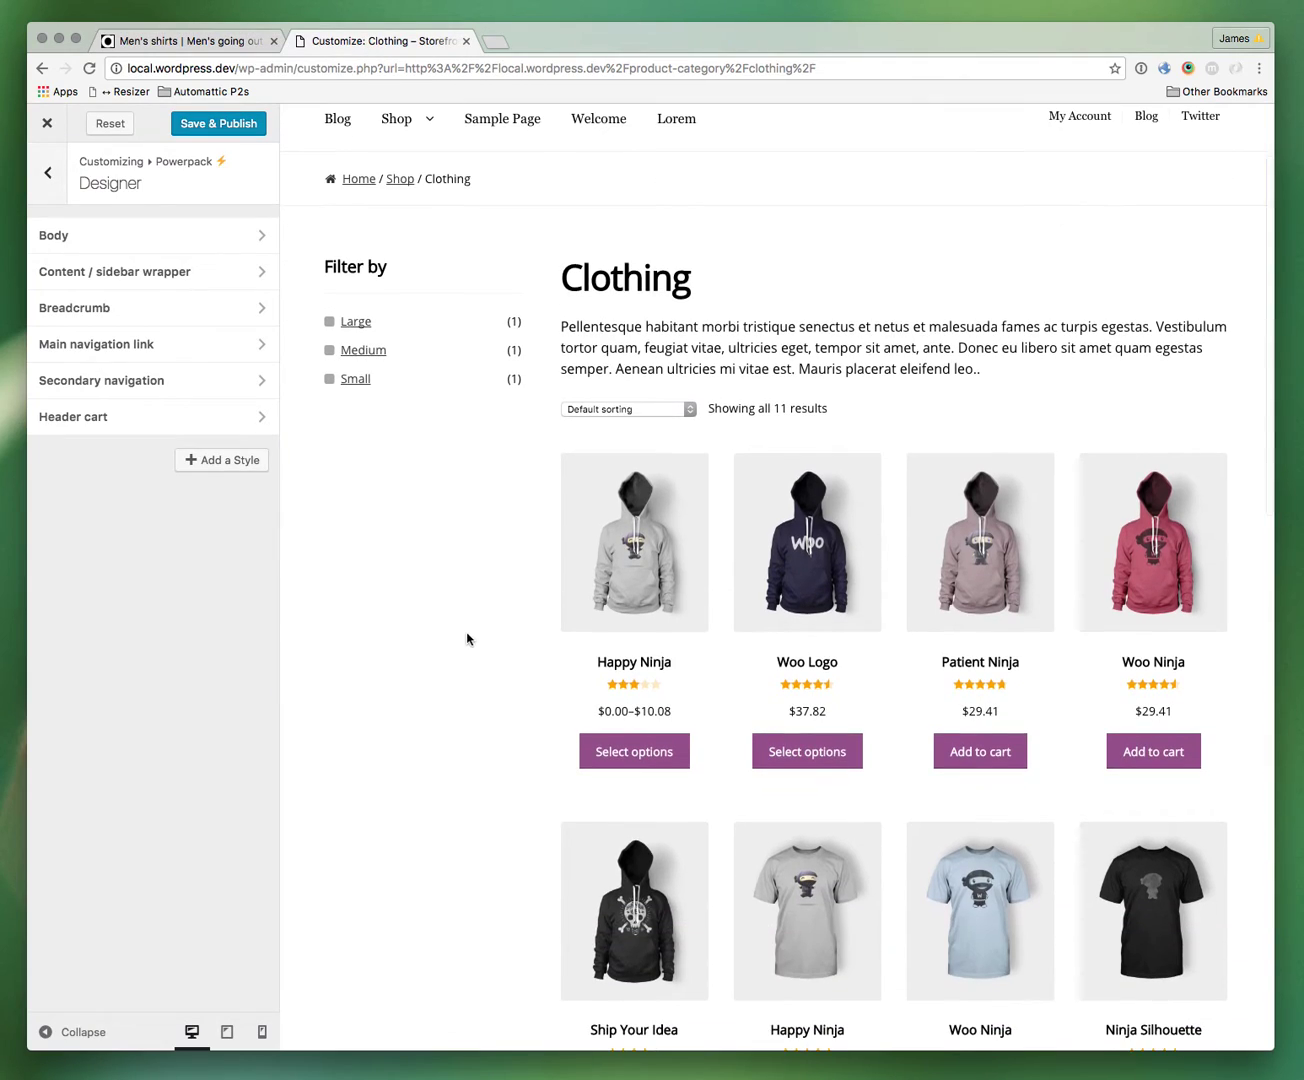
{"action": "left_click", "coordinate": [189, 462]}
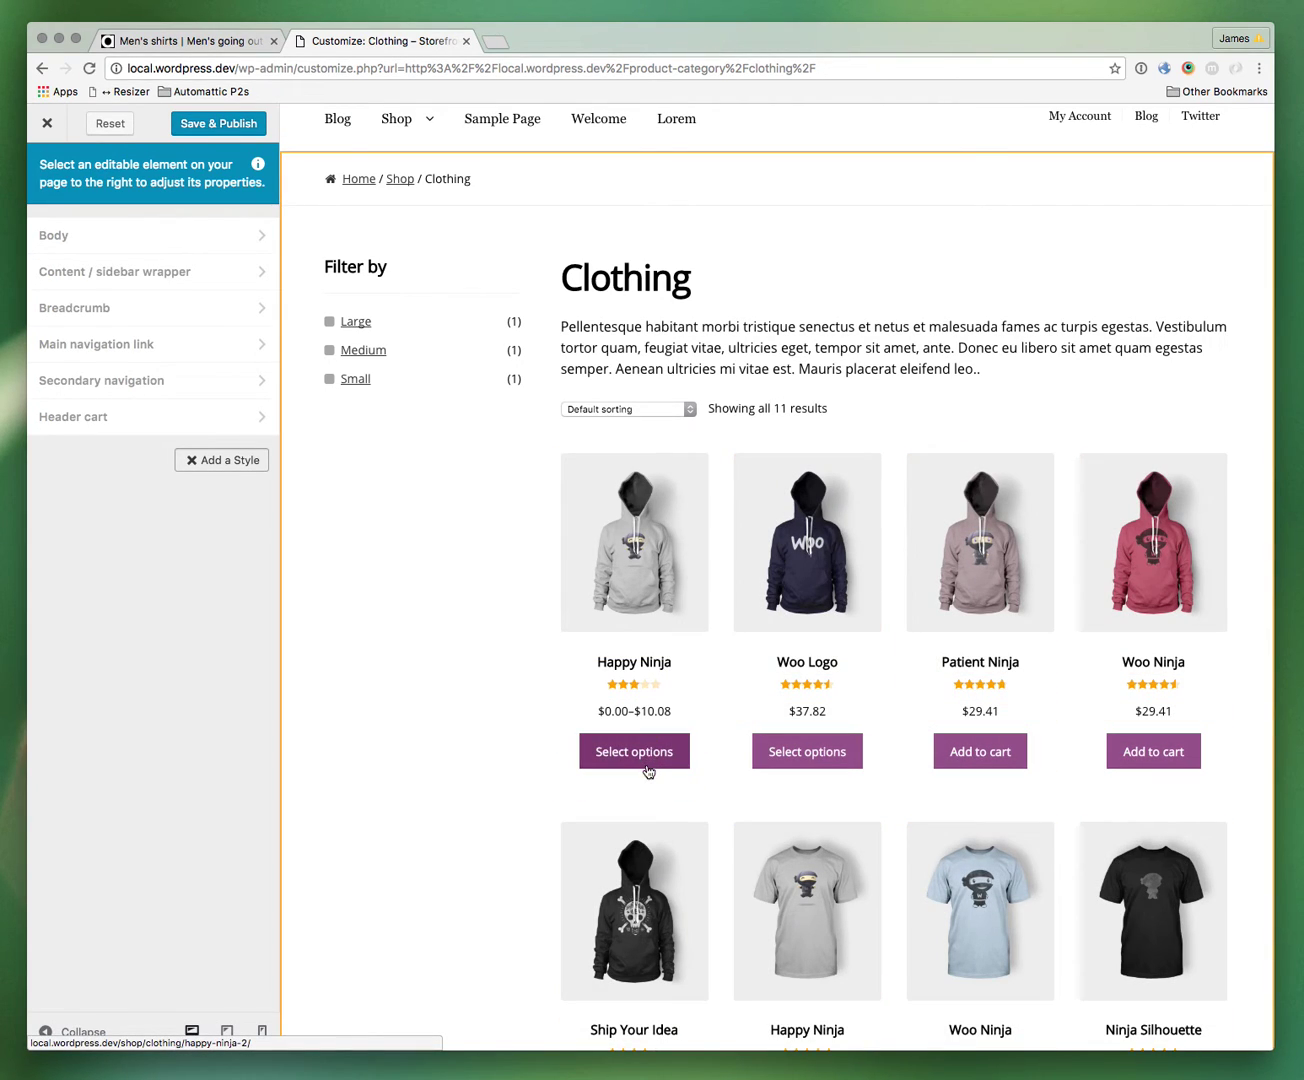
{"action": "left_click", "coordinate": [588, 777]}
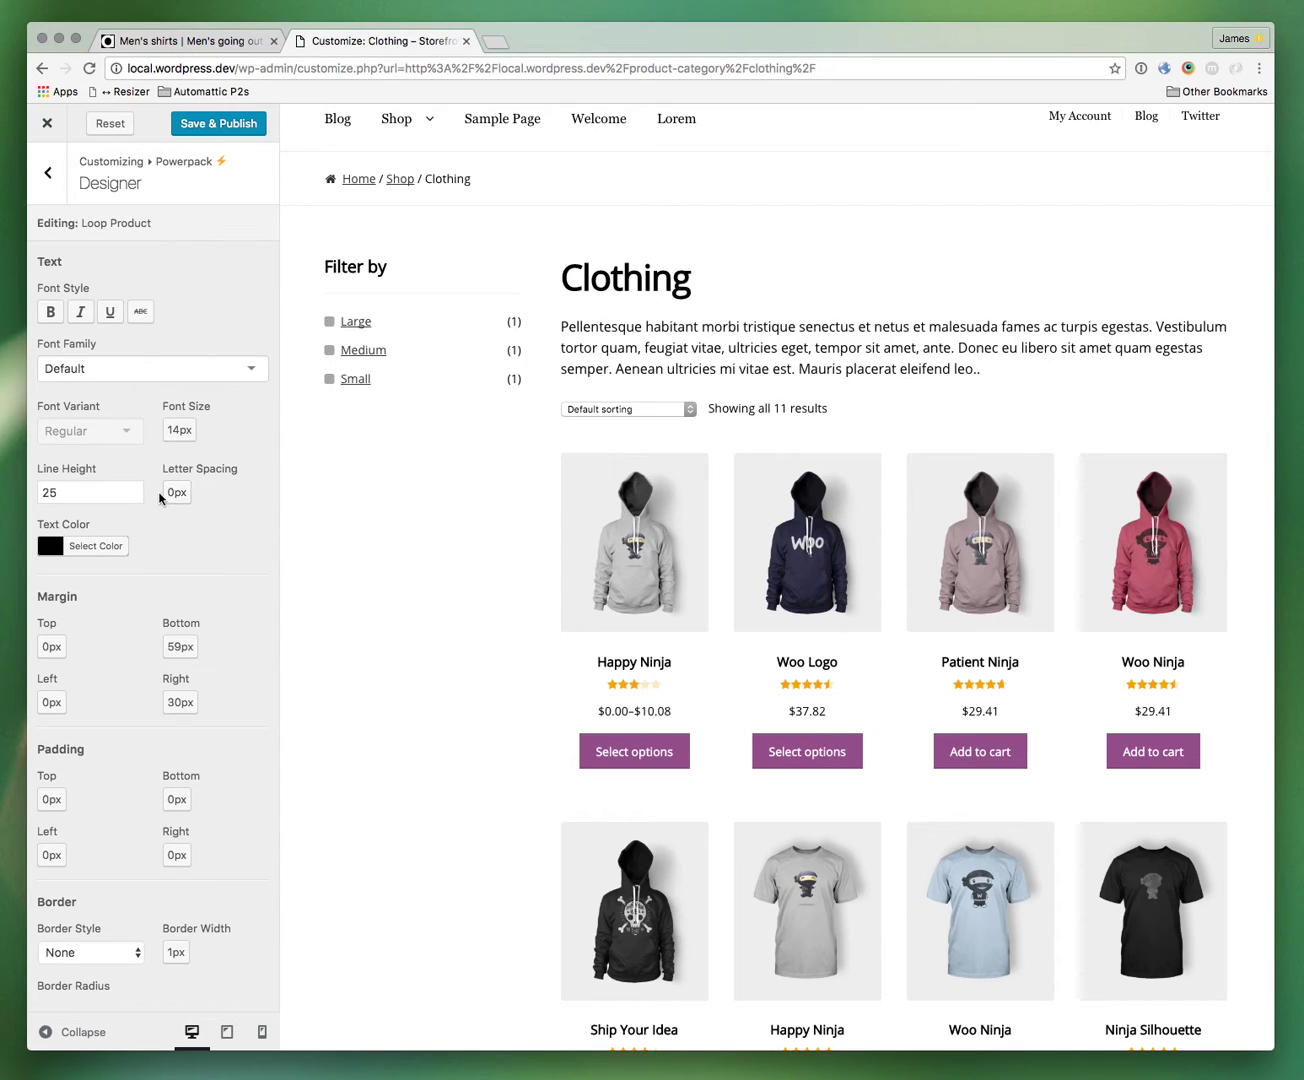
{"action": "left_click", "coordinate": [169, 431]}
{"action": "left_click", "coordinate": [193, 436]}
{"action": "left_click", "coordinate": [194, 436]}
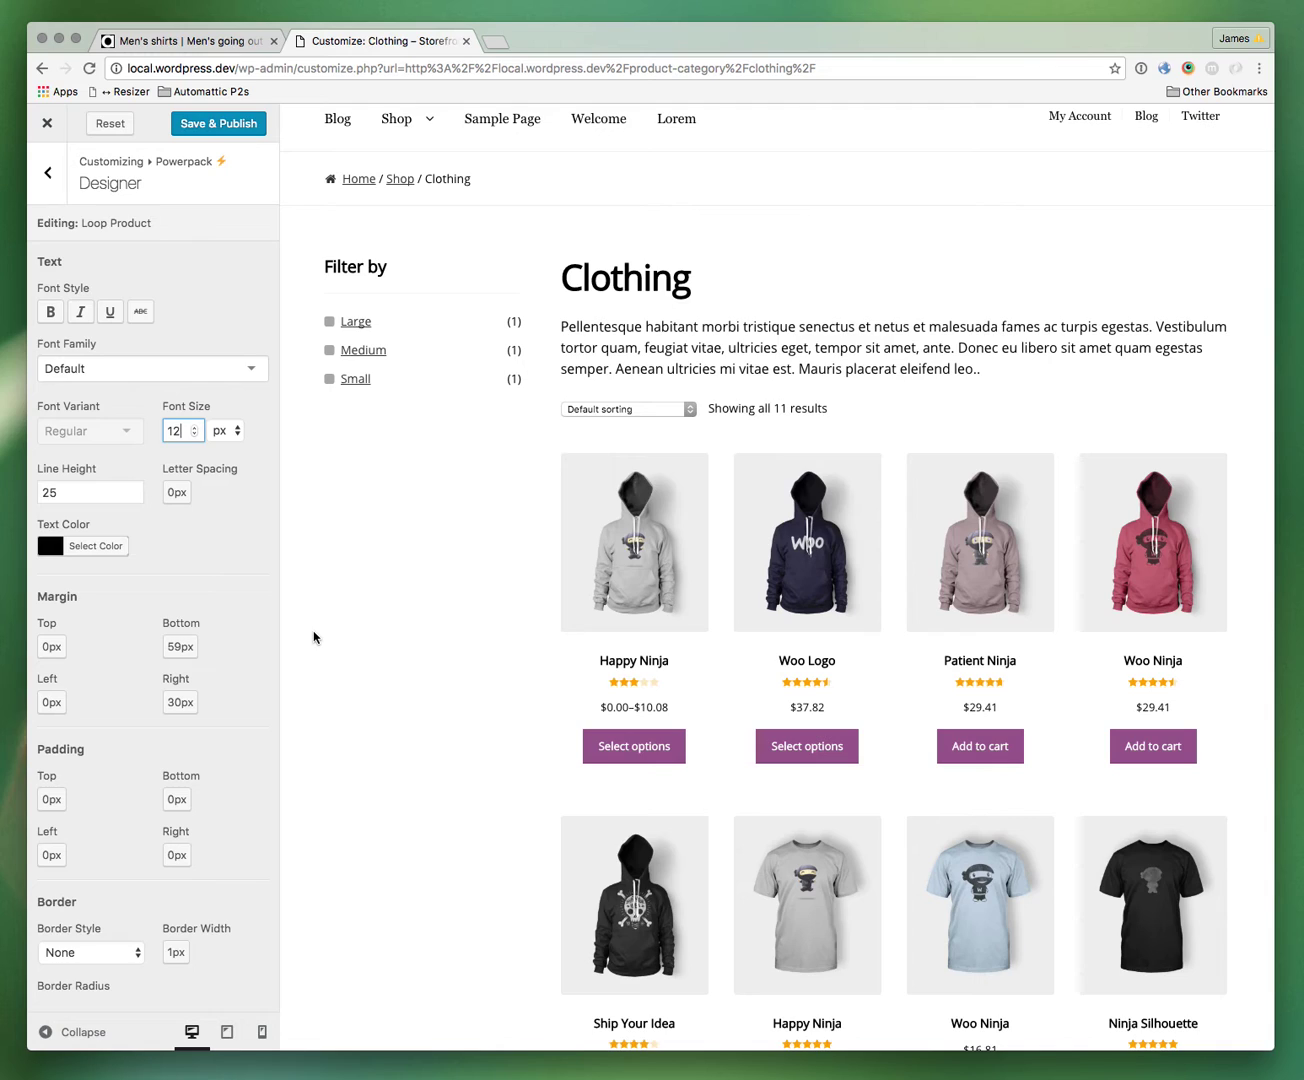
{"action": "left_click", "coordinate": [49, 175]}
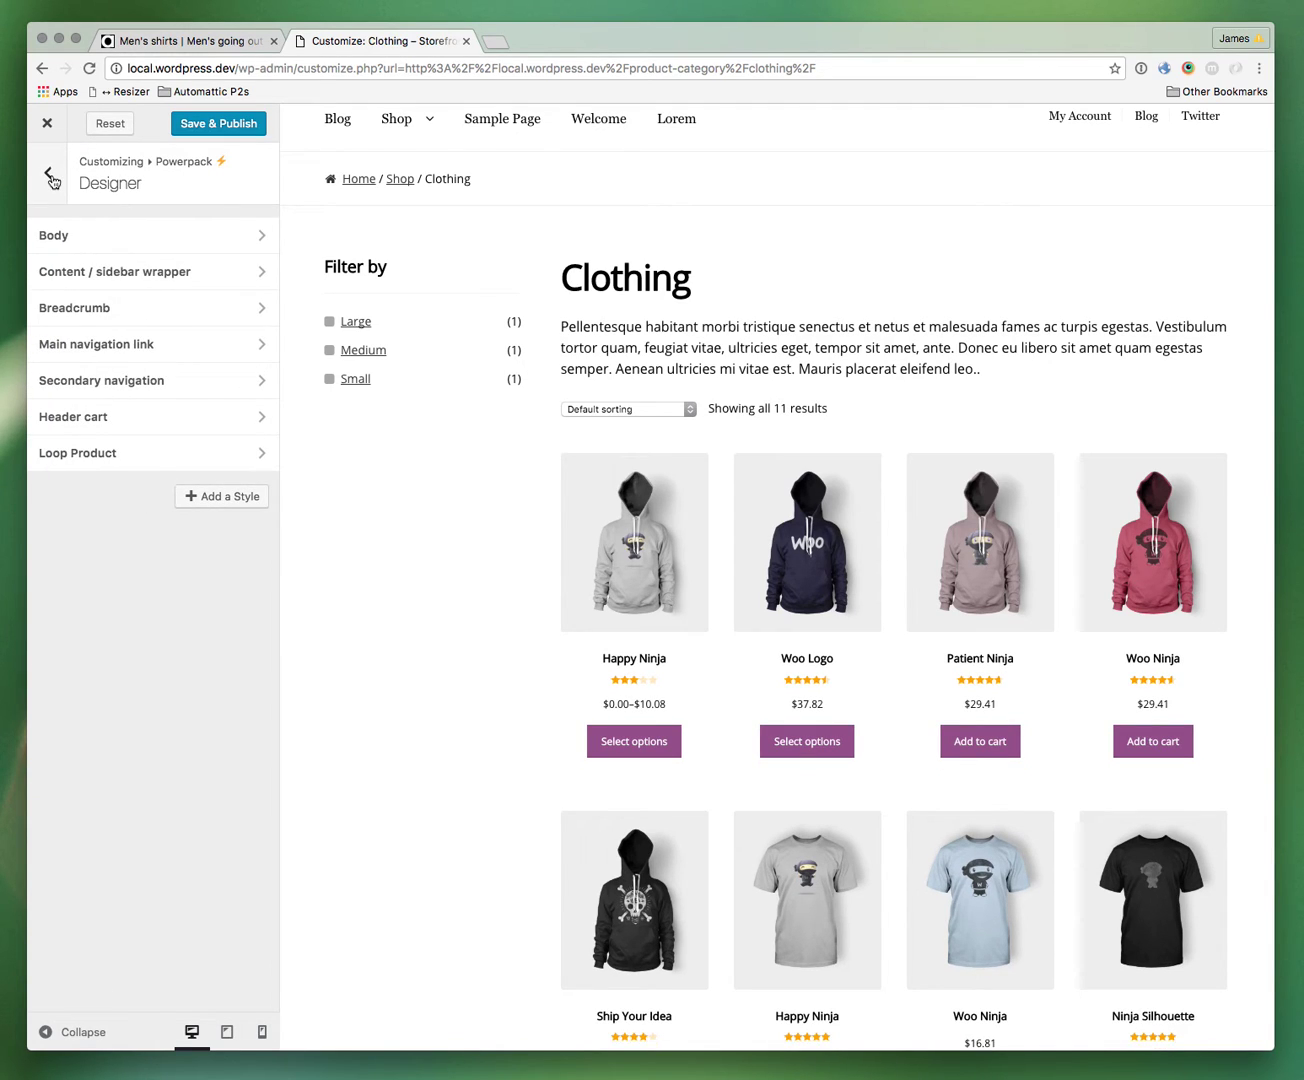
Step: In Powerpack's Shop settings, turn off display of the add to cart button, rating and sale flash
{"action": "left_click", "coordinate": [48, 176]}
{"action": "left_click", "coordinate": [103, 524]}
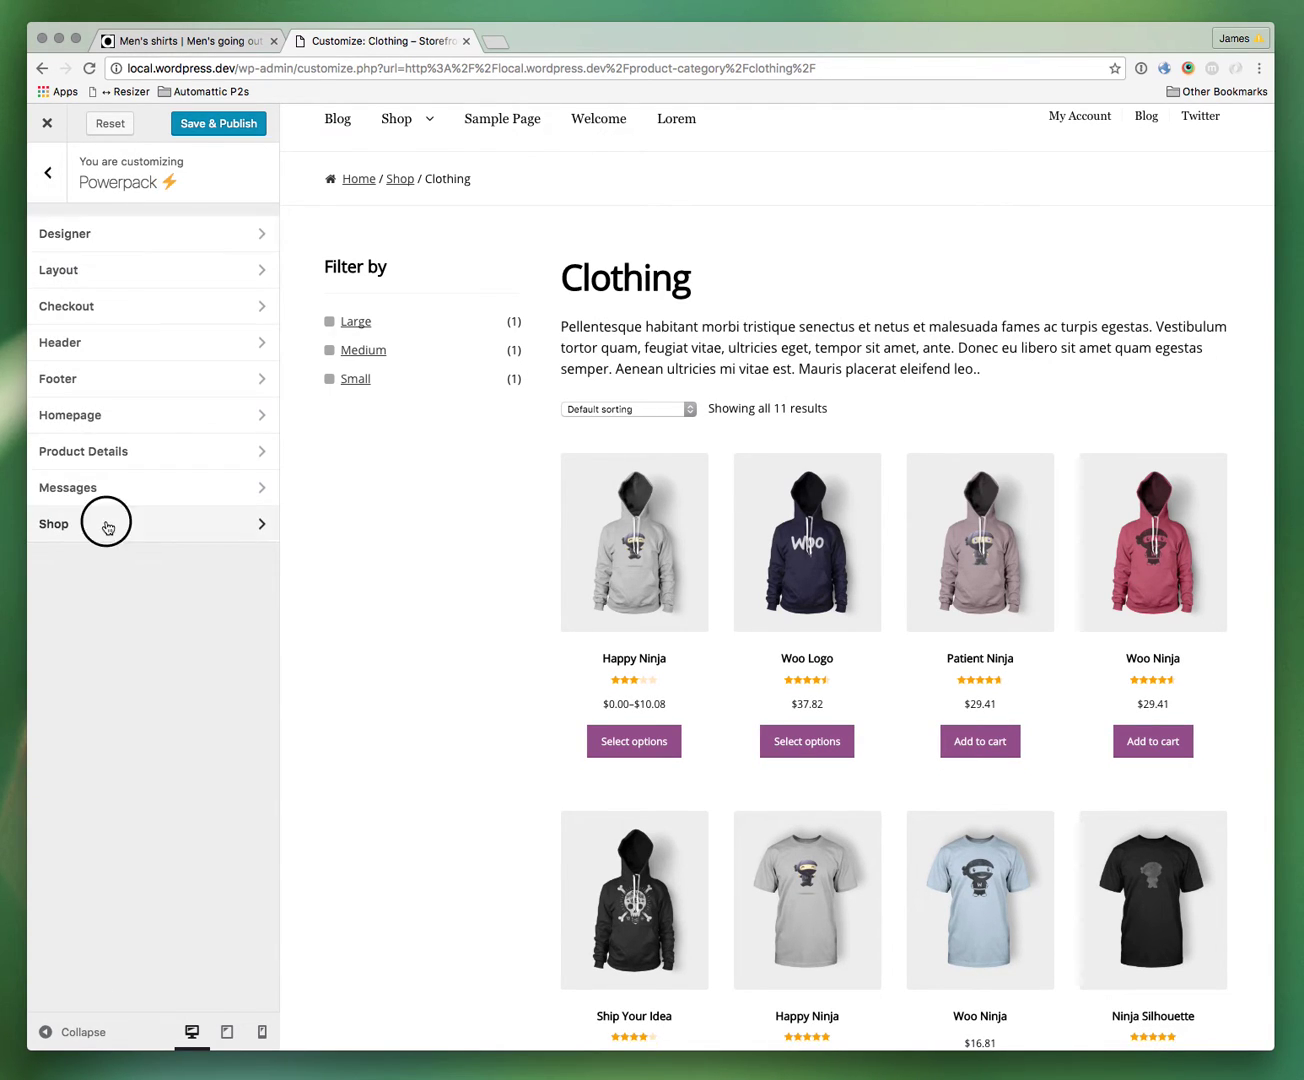
{"action": "scroll", "coordinate": [125, 470], "scroll_direction": "down", "scroll_amount": 3}
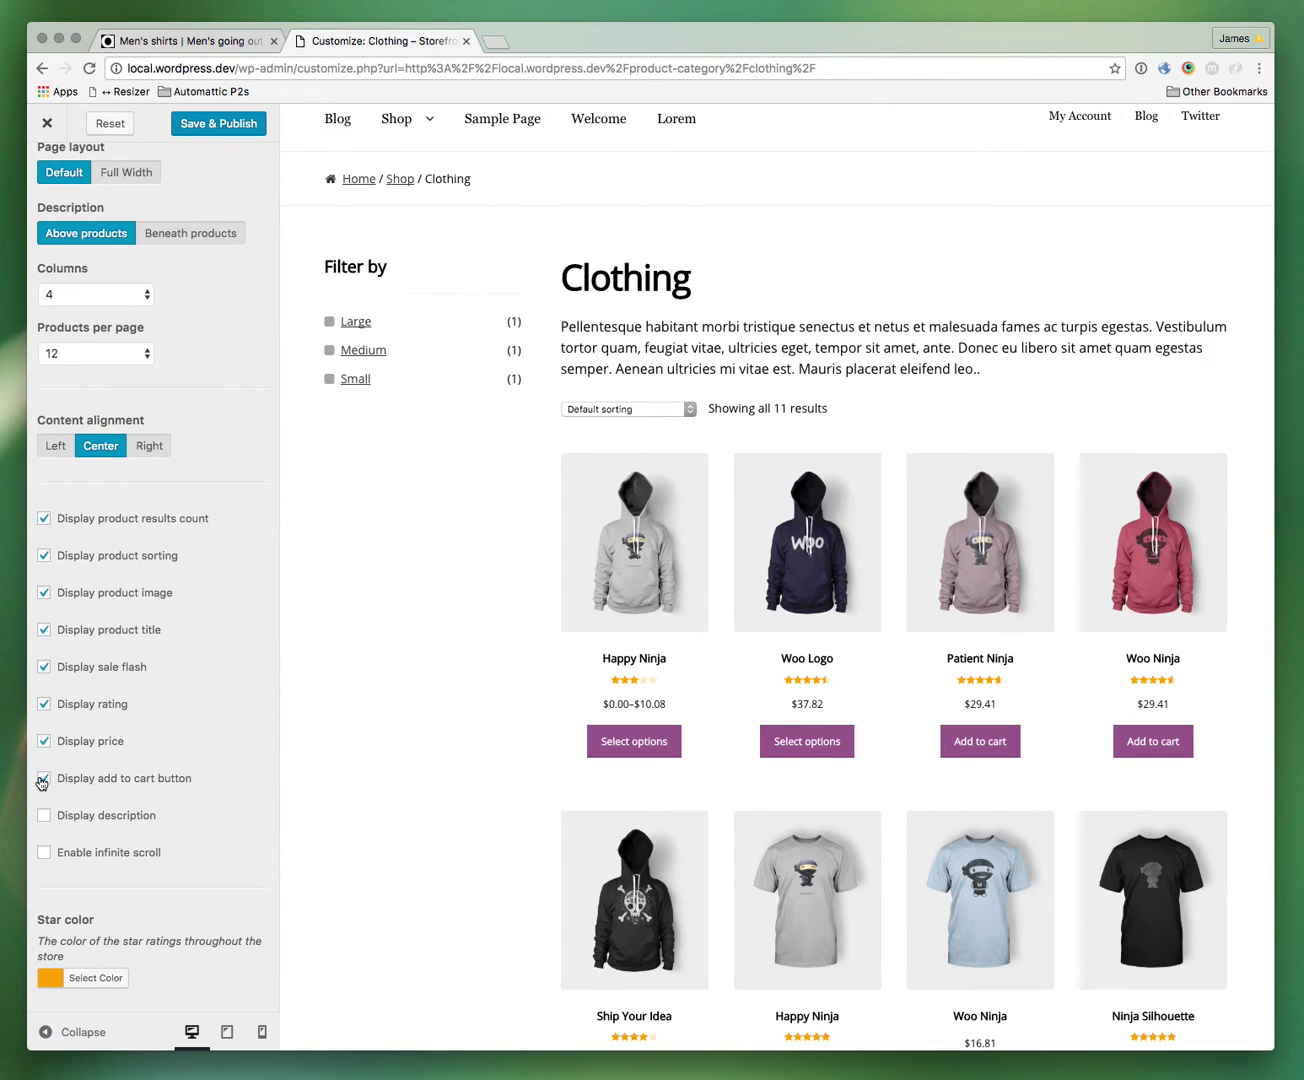
{"action": "left_click", "coordinate": [42, 780]}
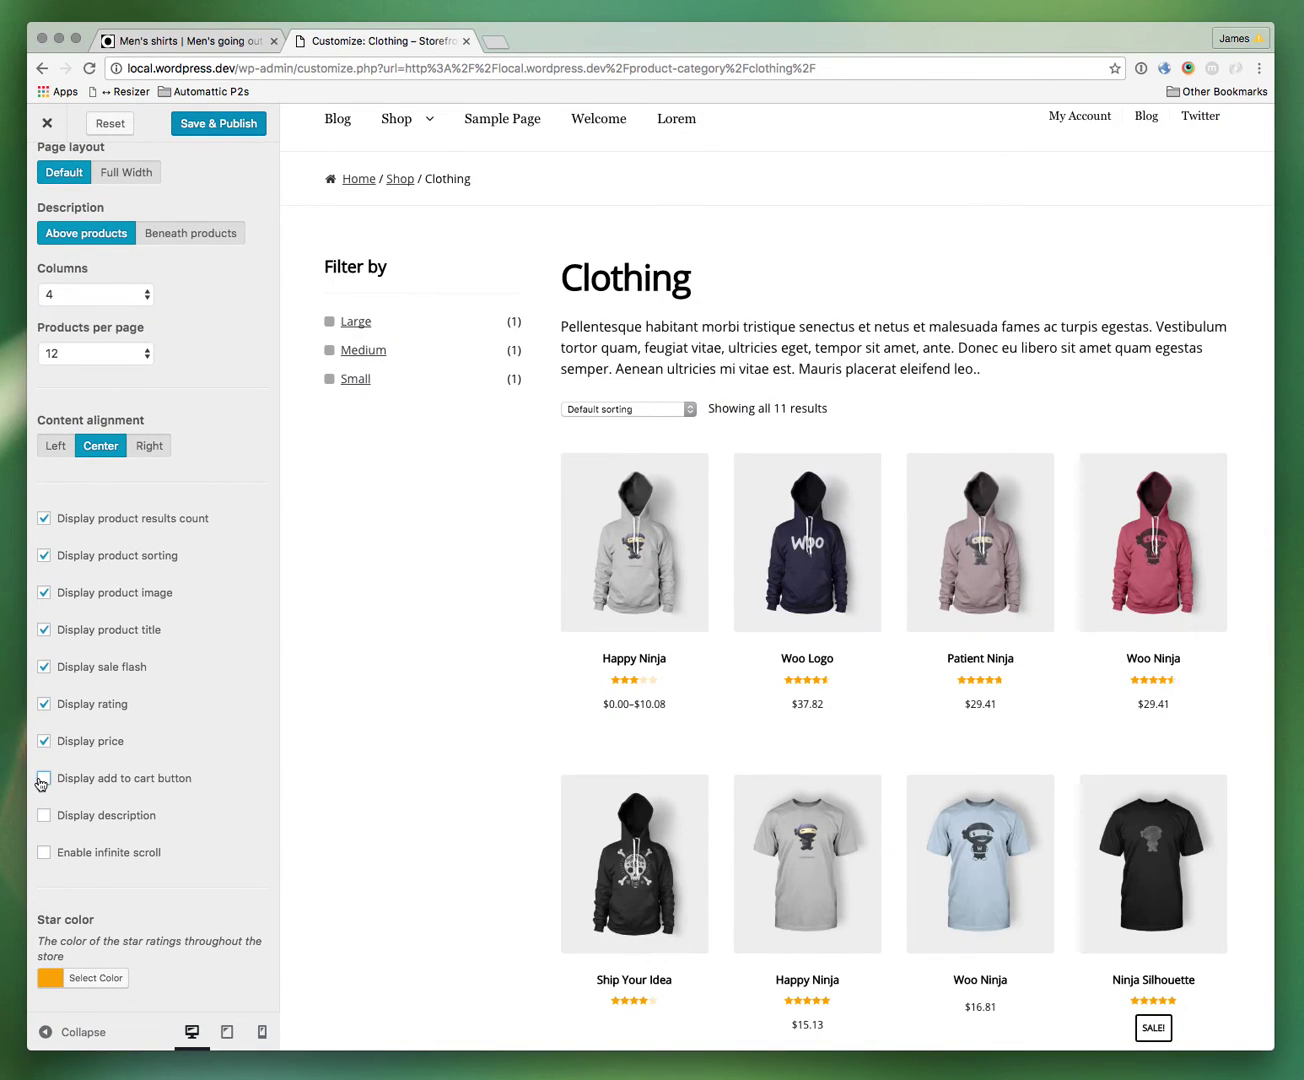
{"action": "left_click", "coordinate": [44, 705]}
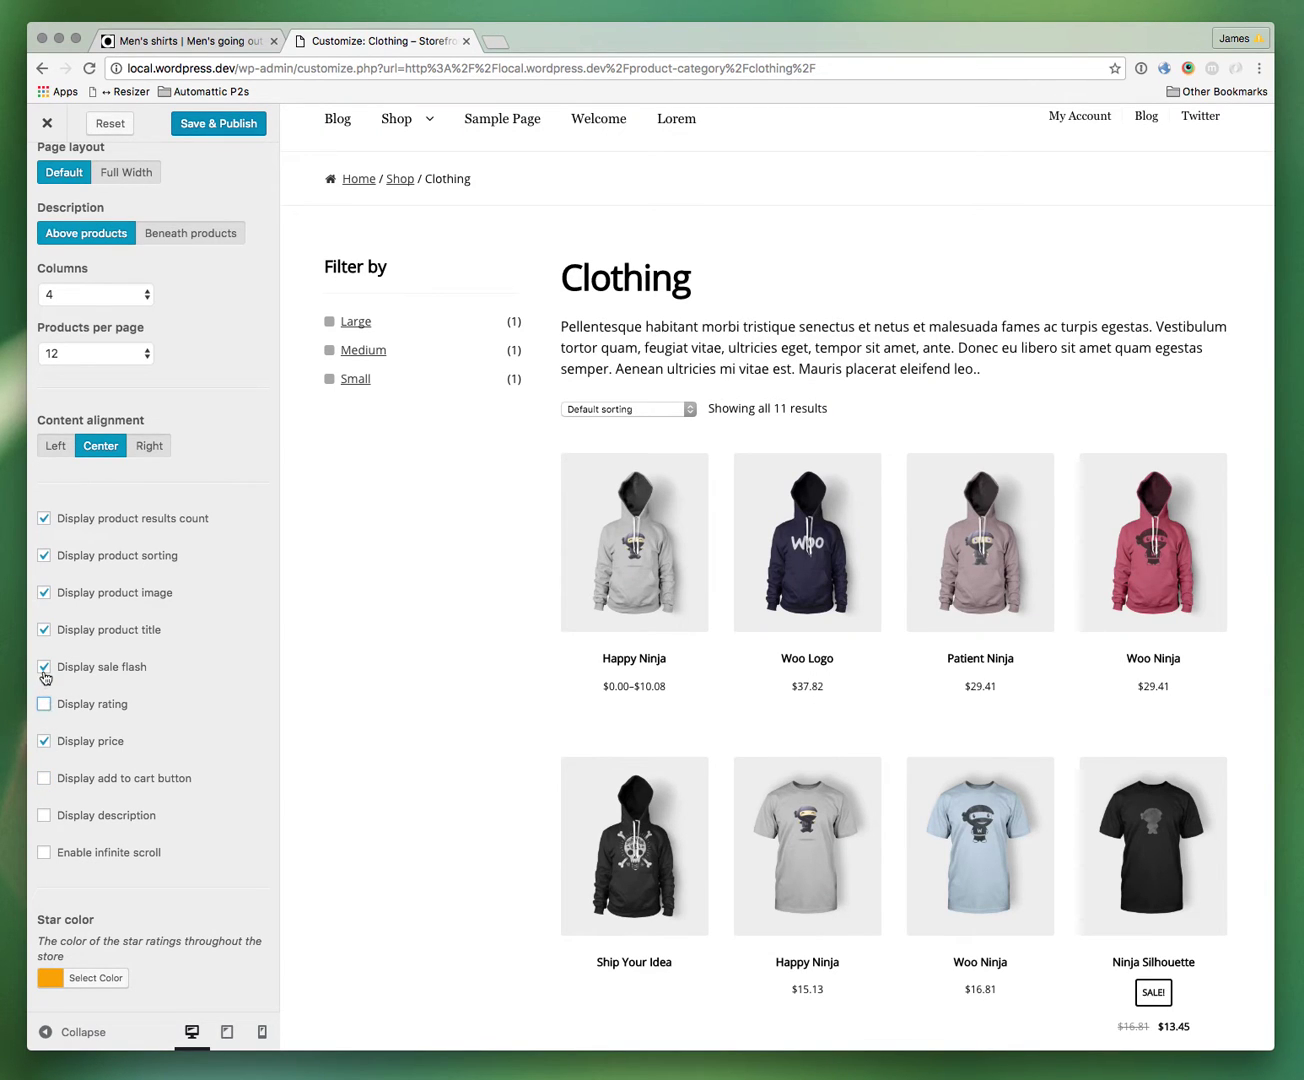
{"action": "left_click", "coordinate": [44, 671]}
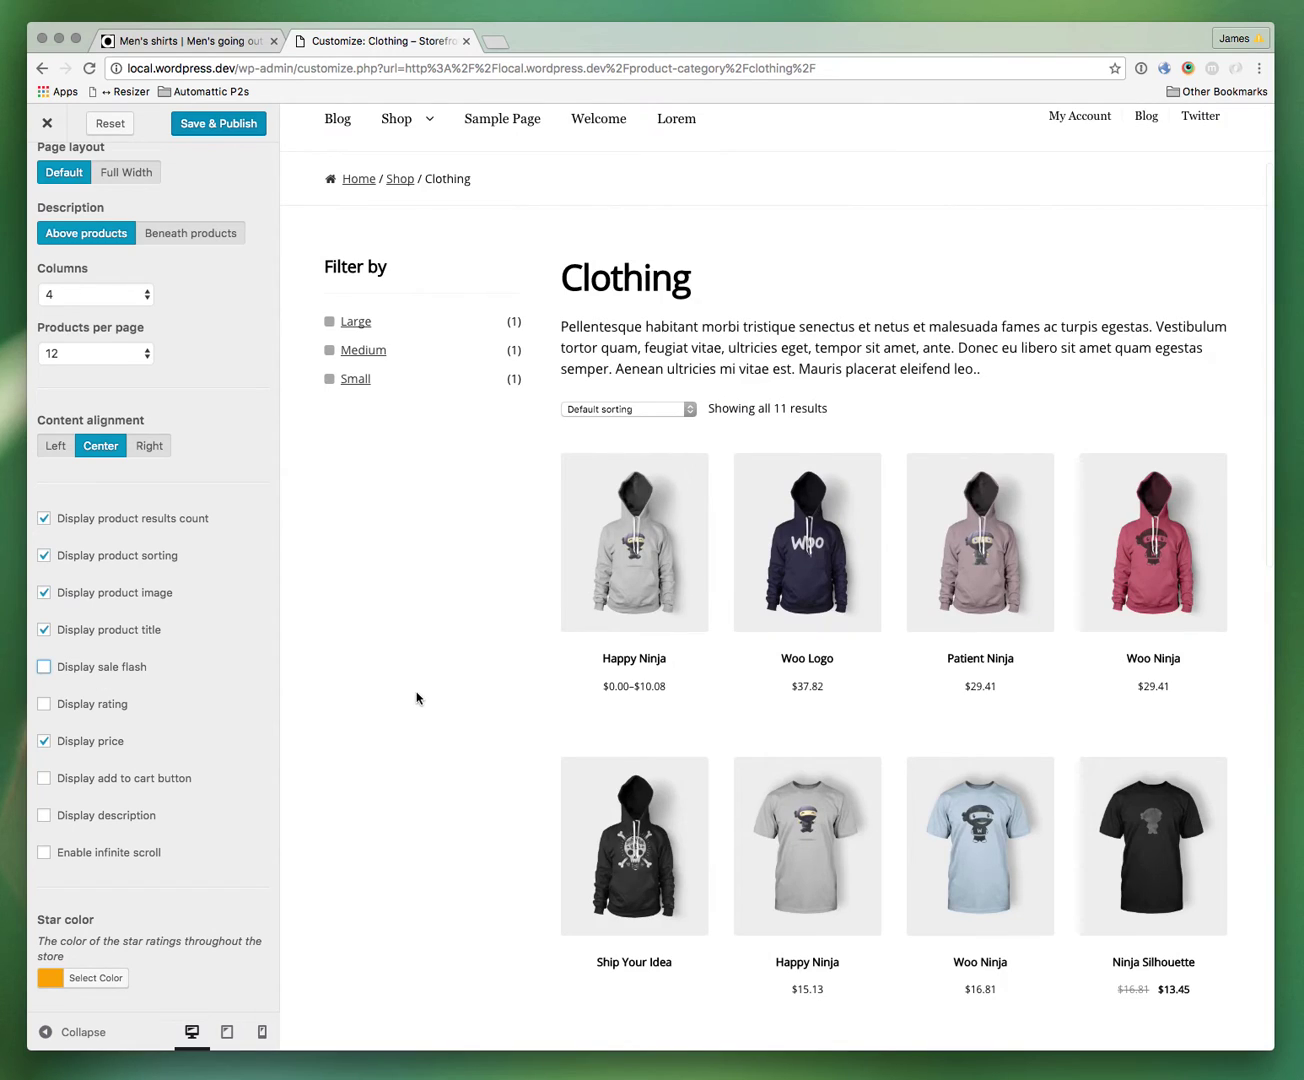
Step: Check the simplified product grid and set the Shop's content alignment to Left
{"action": "scroll", "coordinate": [416, 697], "scroll_direction": "down", "scroll_amount": 5}
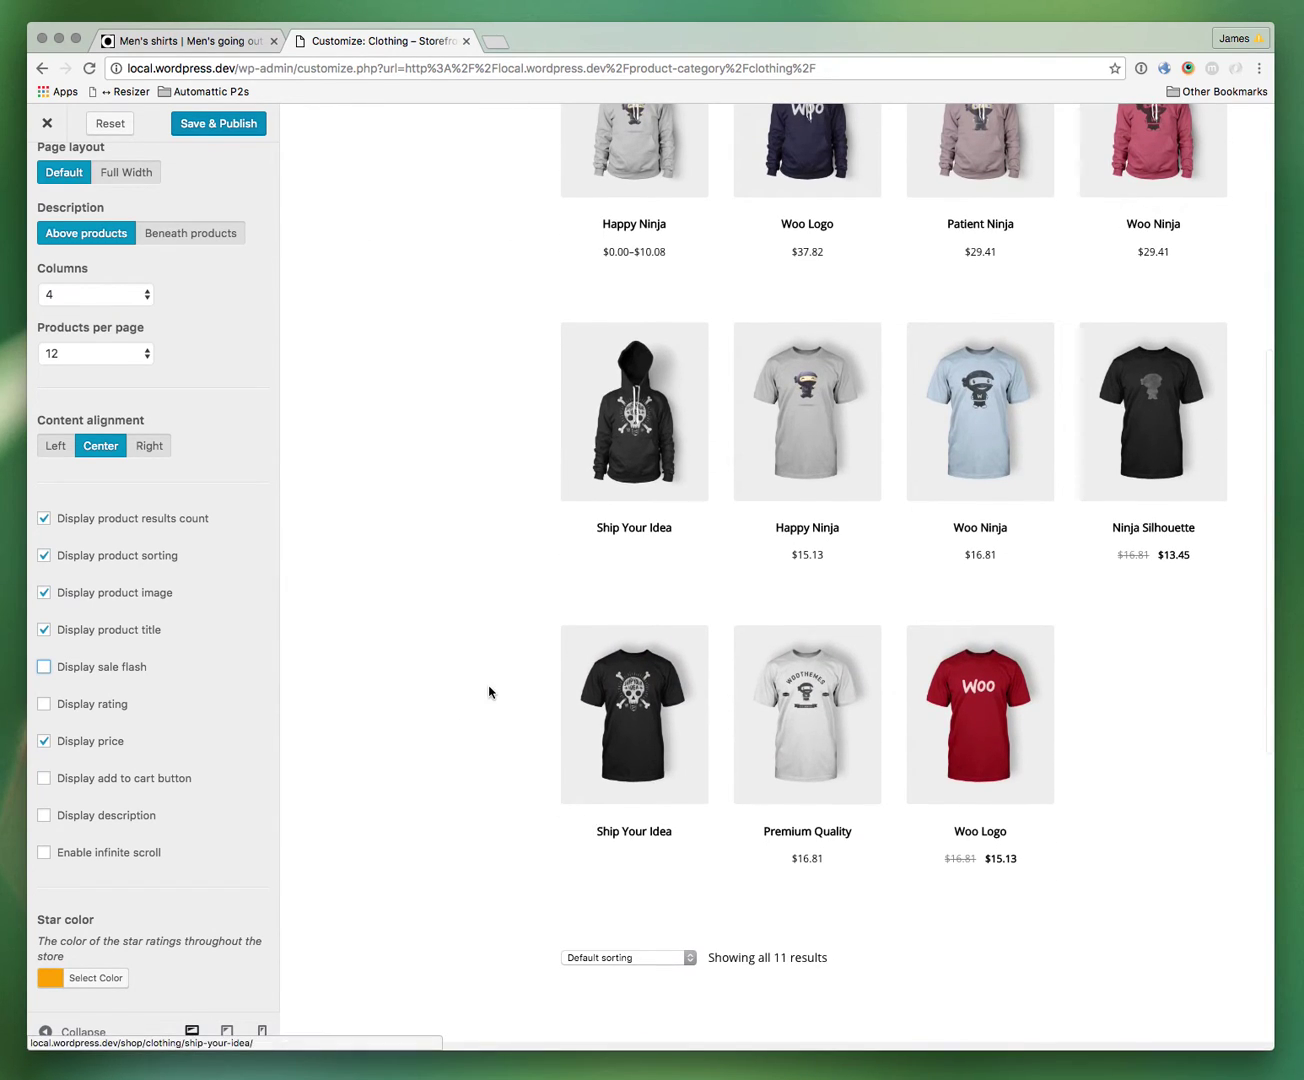
{"action": "scroll", "coordinate": [489, 692], "scroll_direction": "up", "scroll_amount": 5}
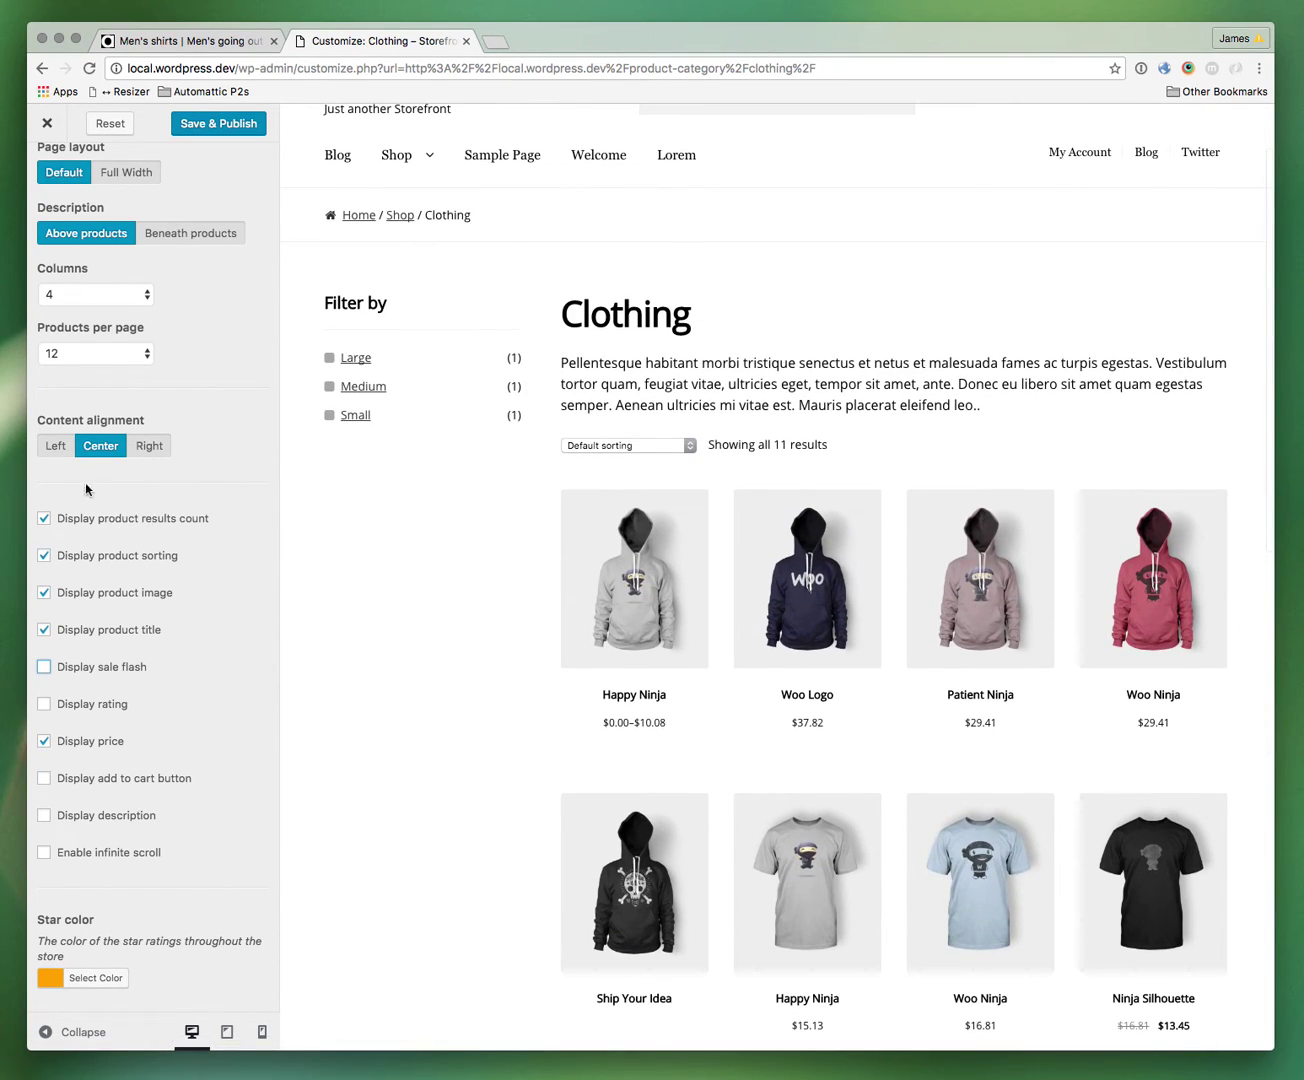
{"action": "left_click", "coordinate": [55, 449]}
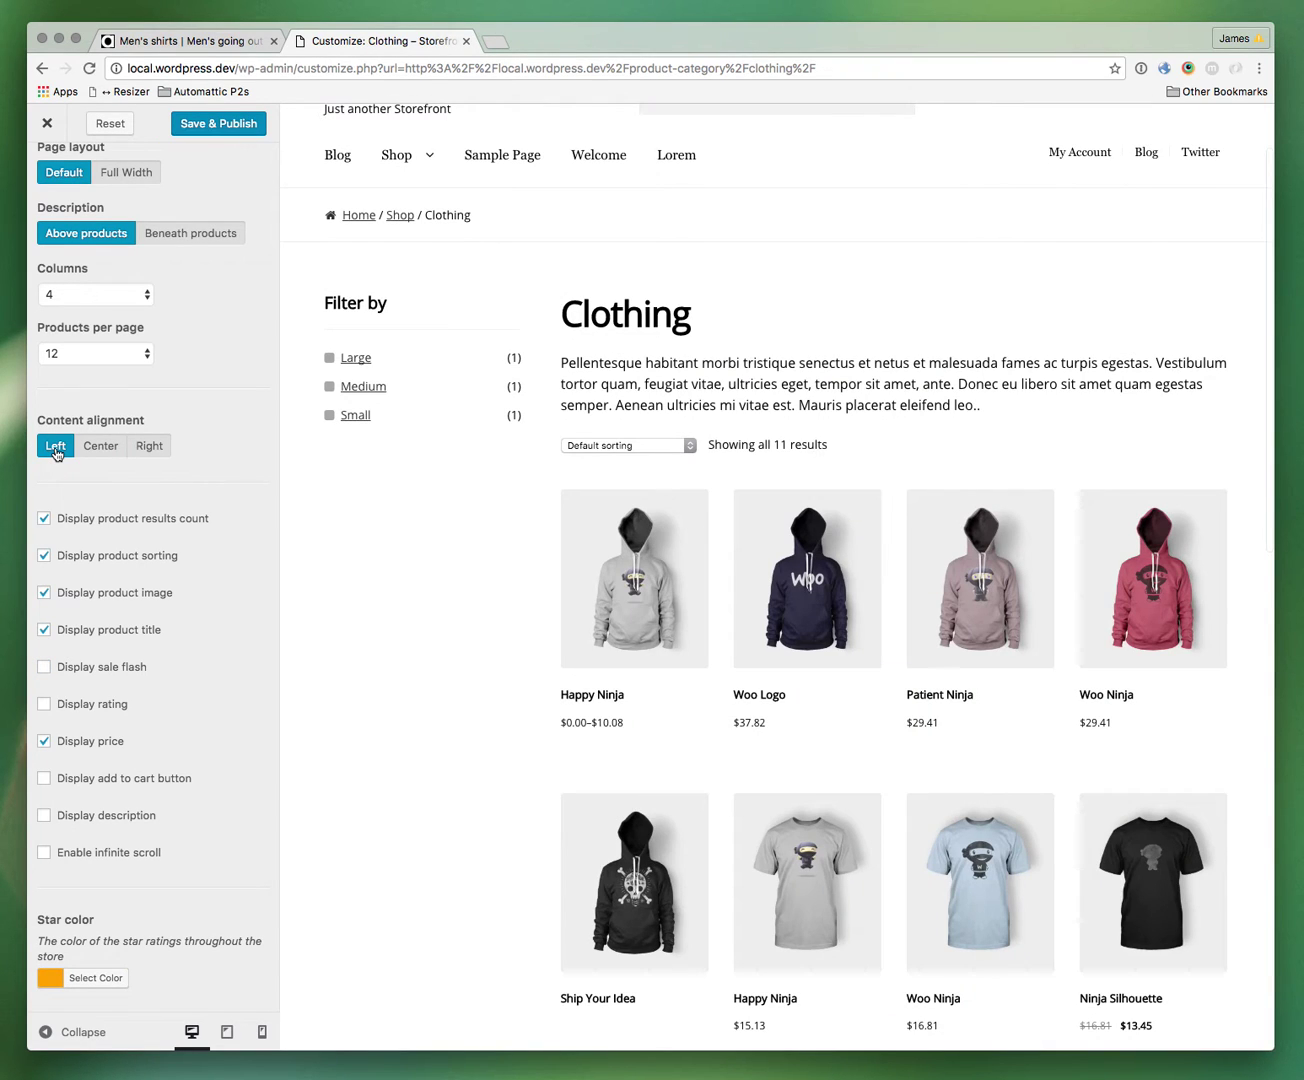
{"action": "scroll", "coordinate": [120, 320], "scroll_direction": "up", "scroll_amount": 2}
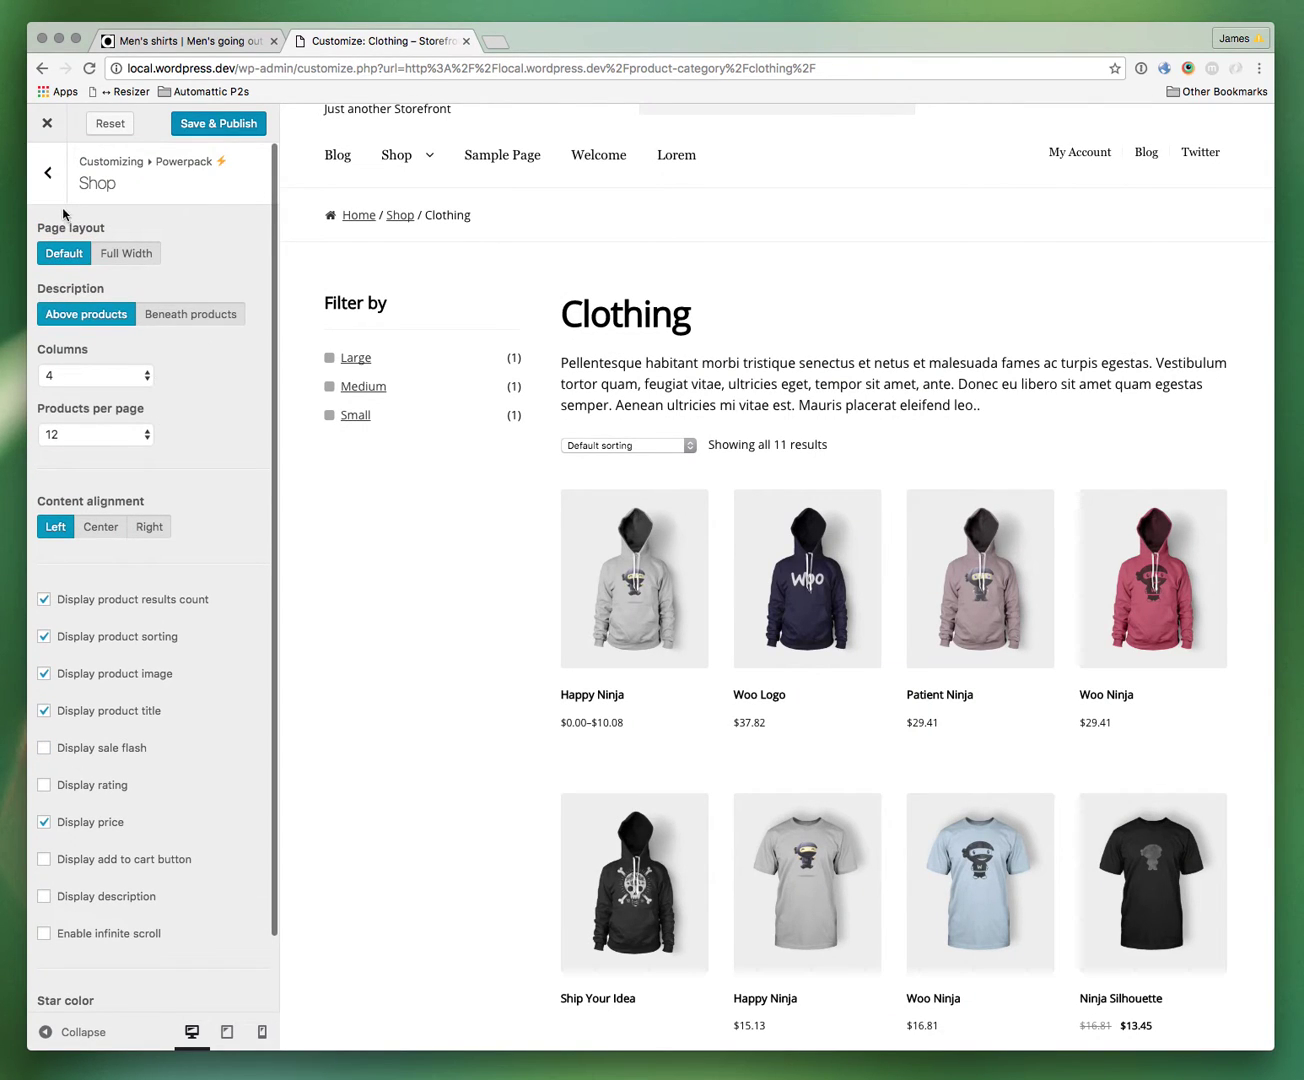
Step: Add a Designer style for the Loop Product Image and set its bottom margin to 6 px
{"action": "left_click", "coordinate": [47, 175]}
{"action": "left_click", "coordinate": [125, 240]}
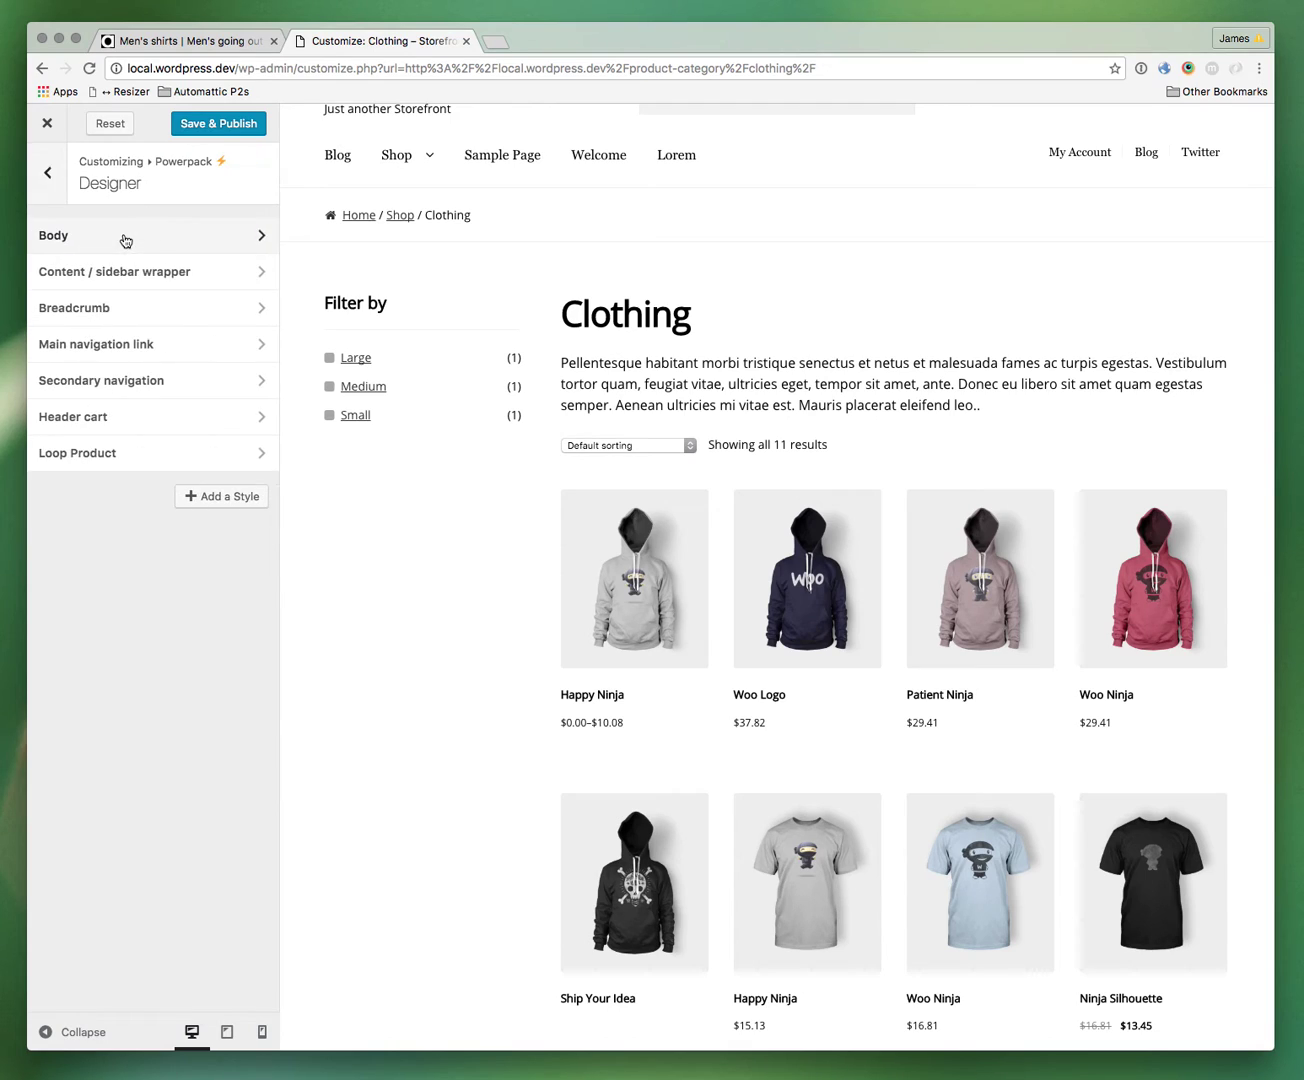
{"action": "left_click", "coordinate": [222, 506]}
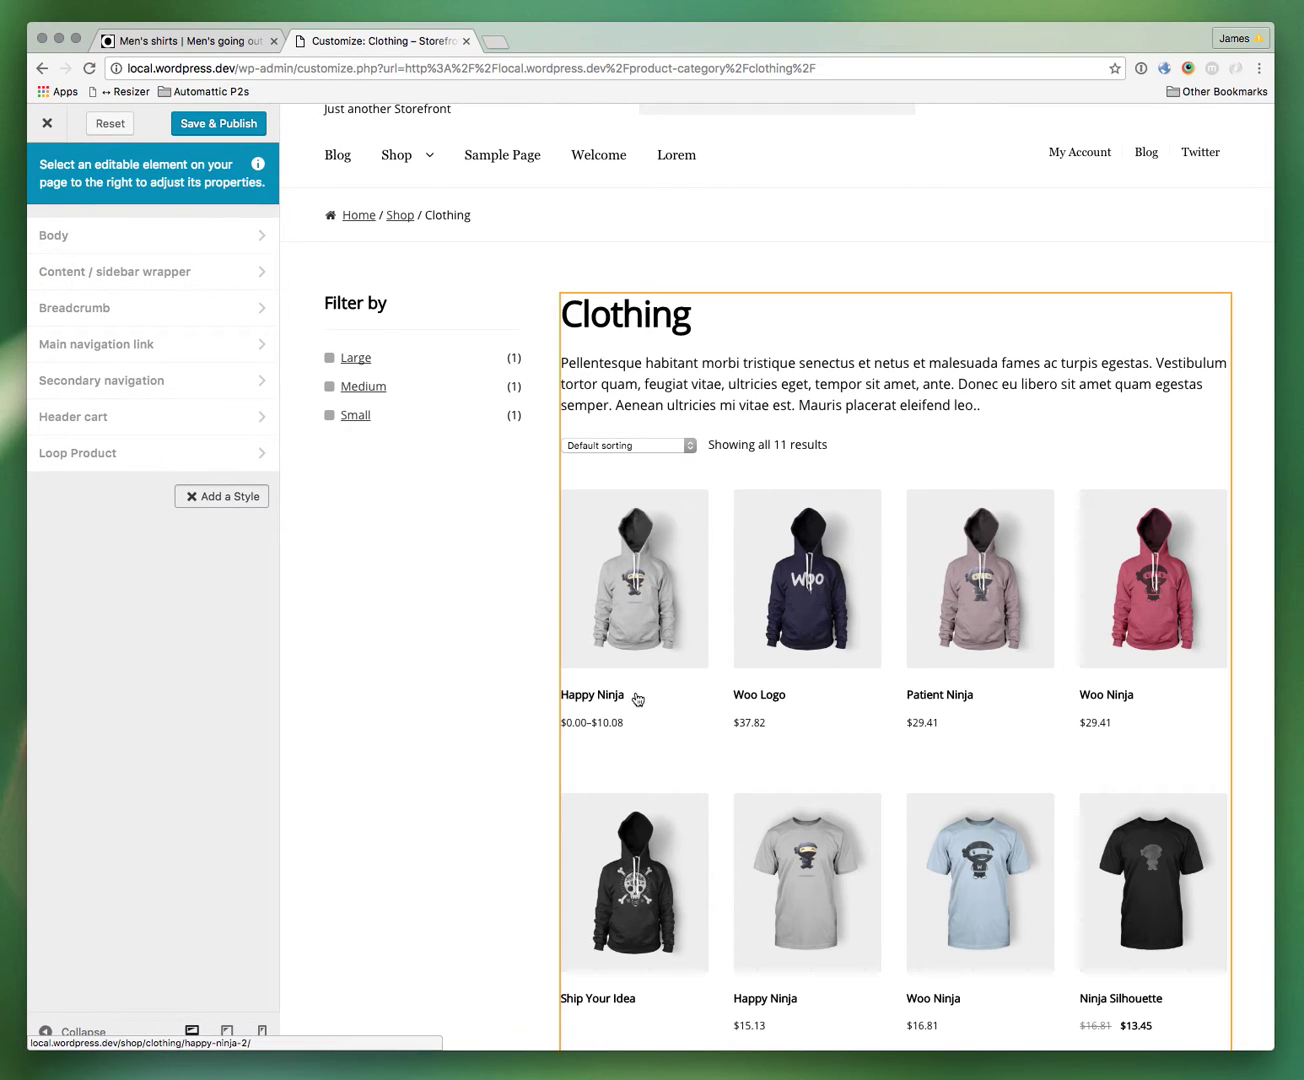
{"action": "left_click", "coordinate": [621, 640]}
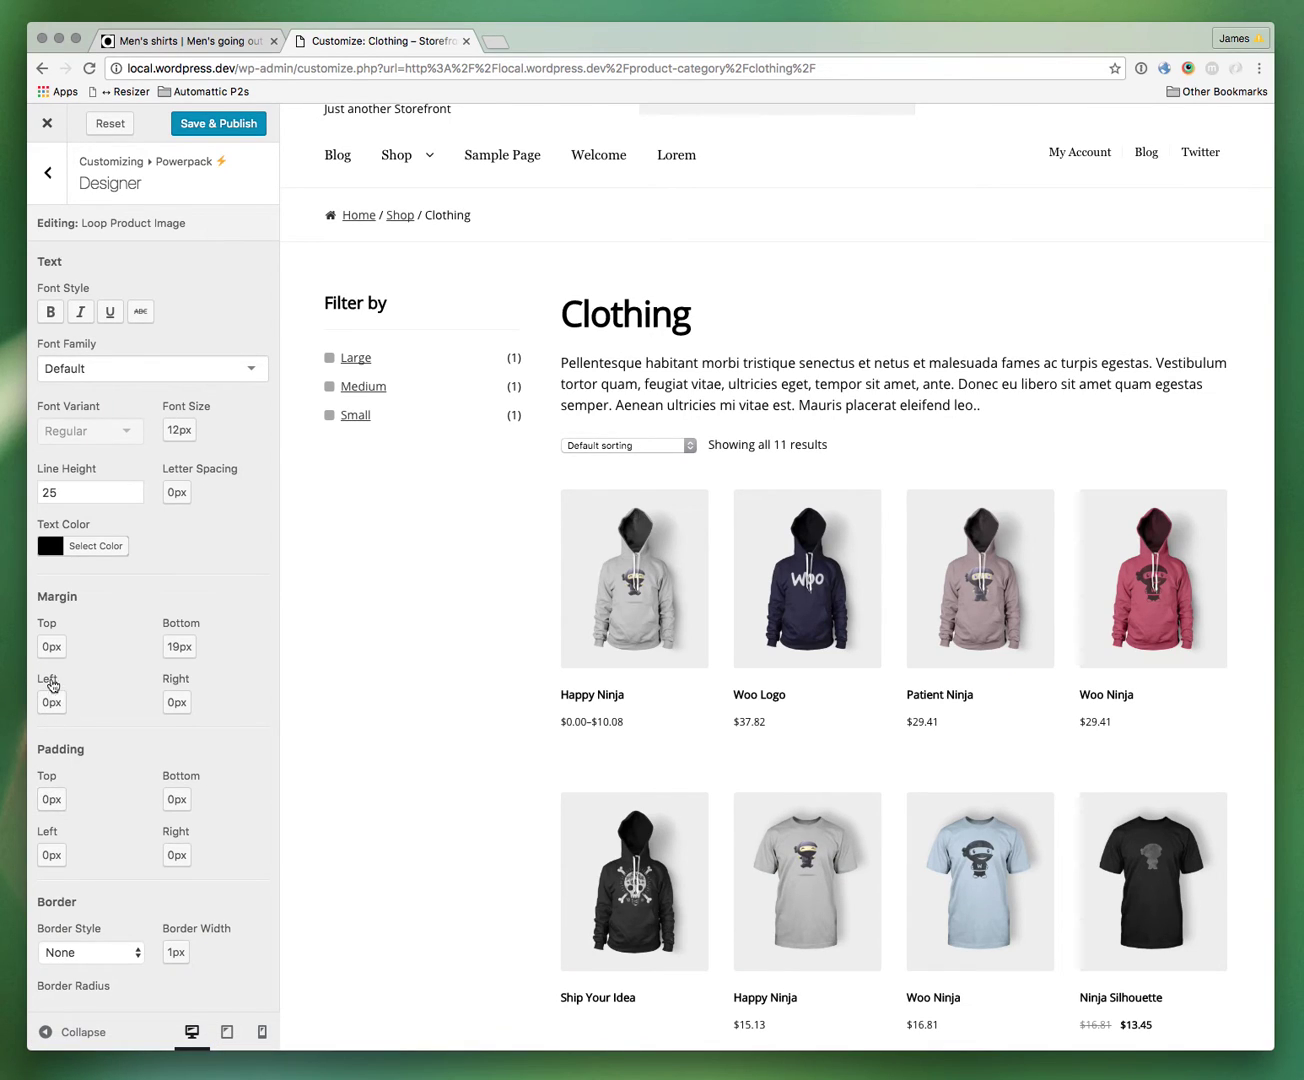
{"action": "left_click", "coordinate": [180, 648]}
{"action": "left_click", "coordinate": [194, 651]}
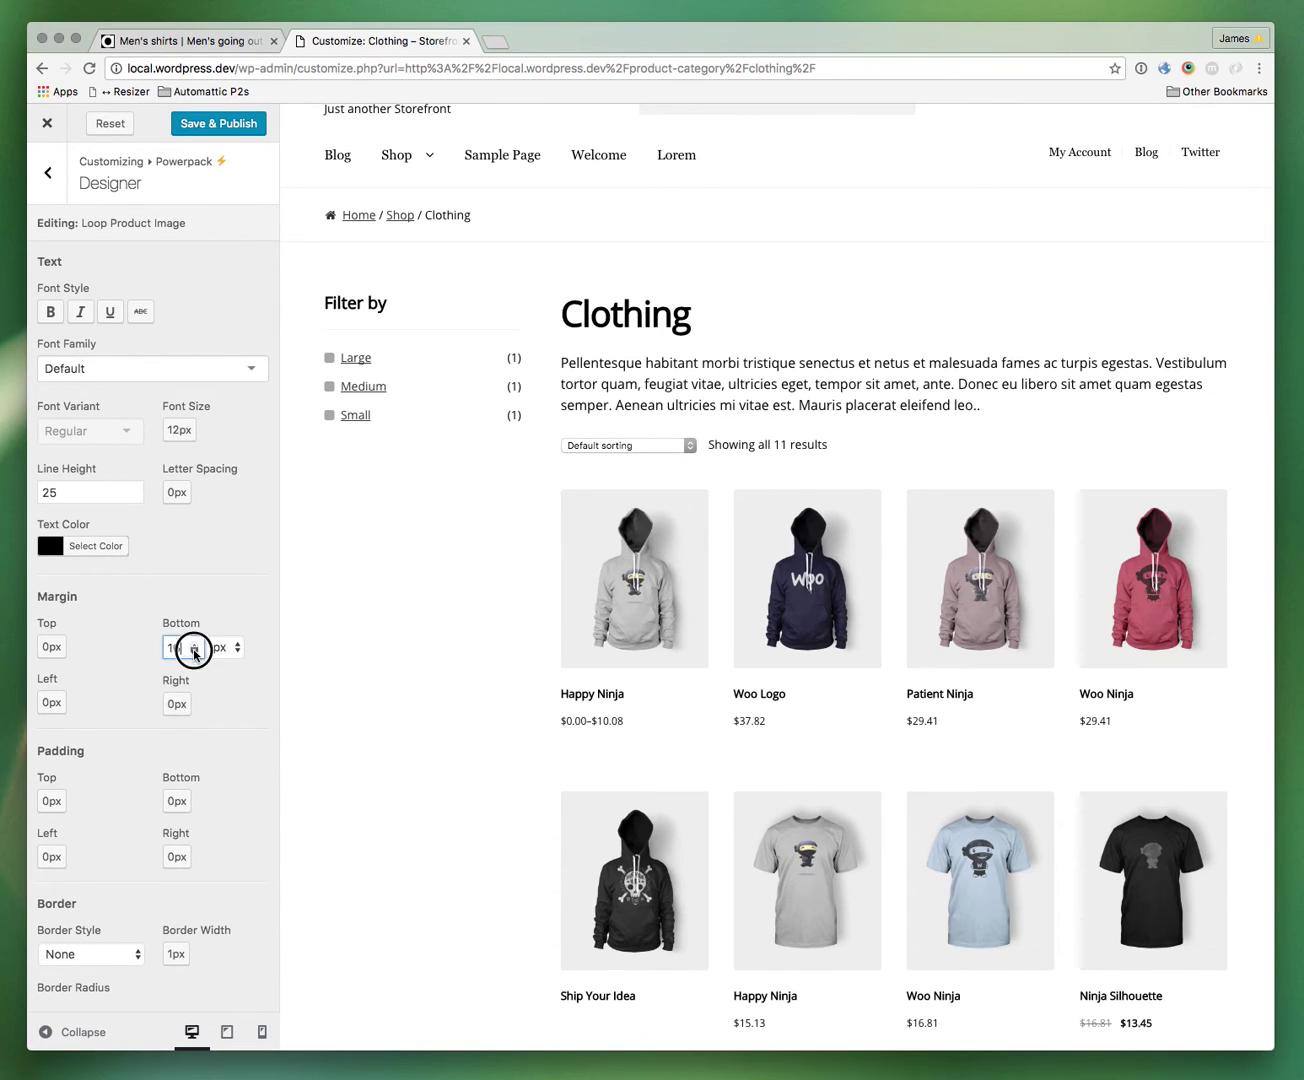
{"action": "left_click", "coordinate": [194, 652]}
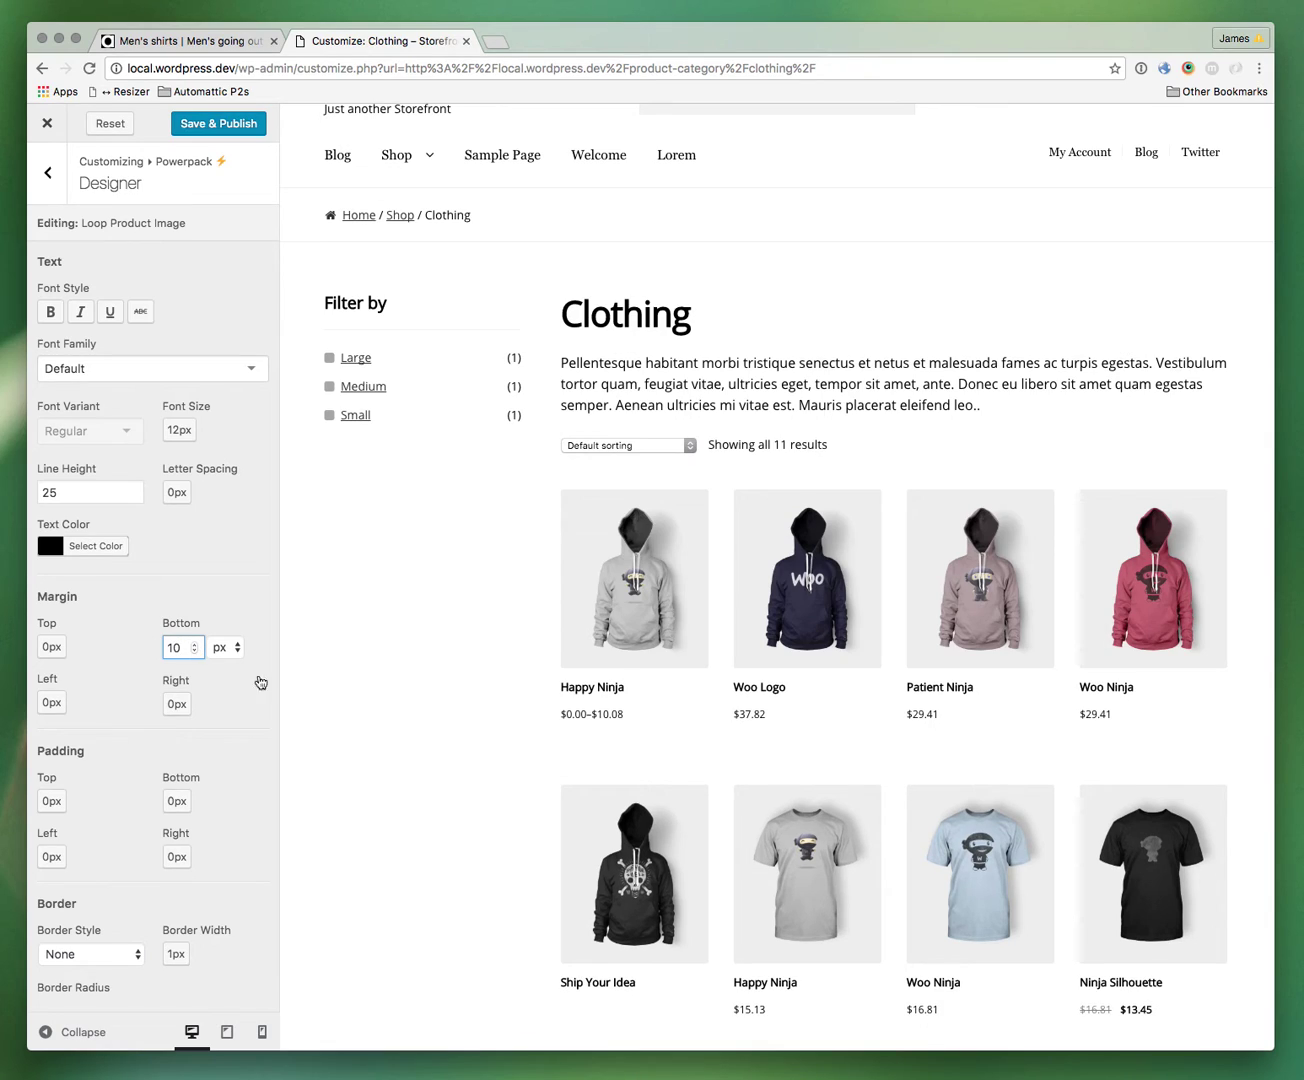
{"action": "left_click", "coordinate": [194, 651]}
{"action": "left_click", "coordinate": [194, 652]}
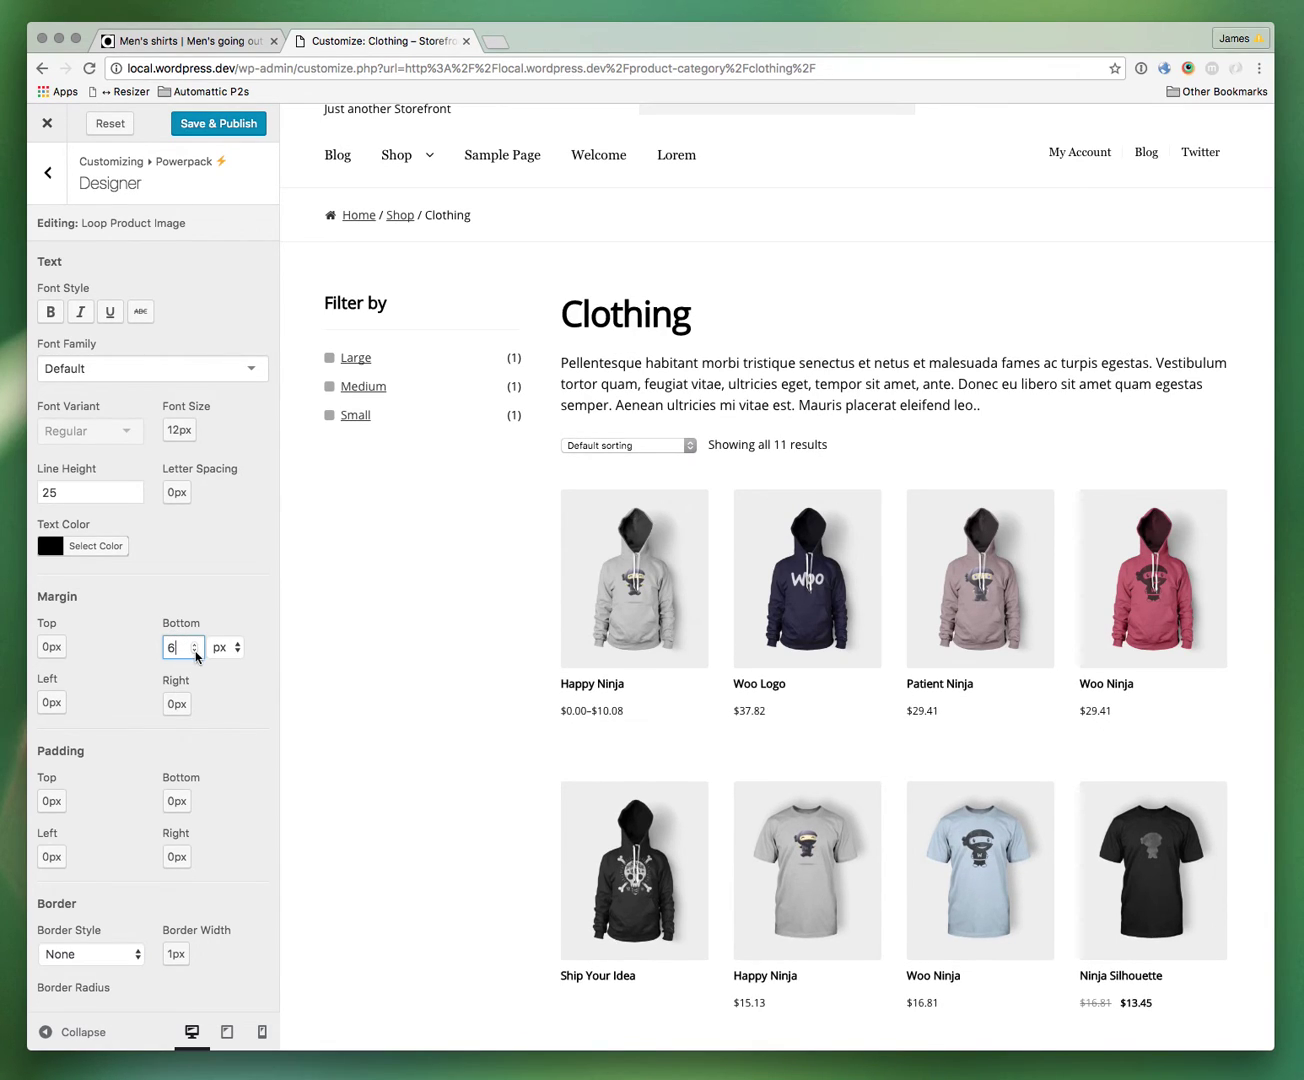
{"action": "left_click", "coordinate": [48, 200]}
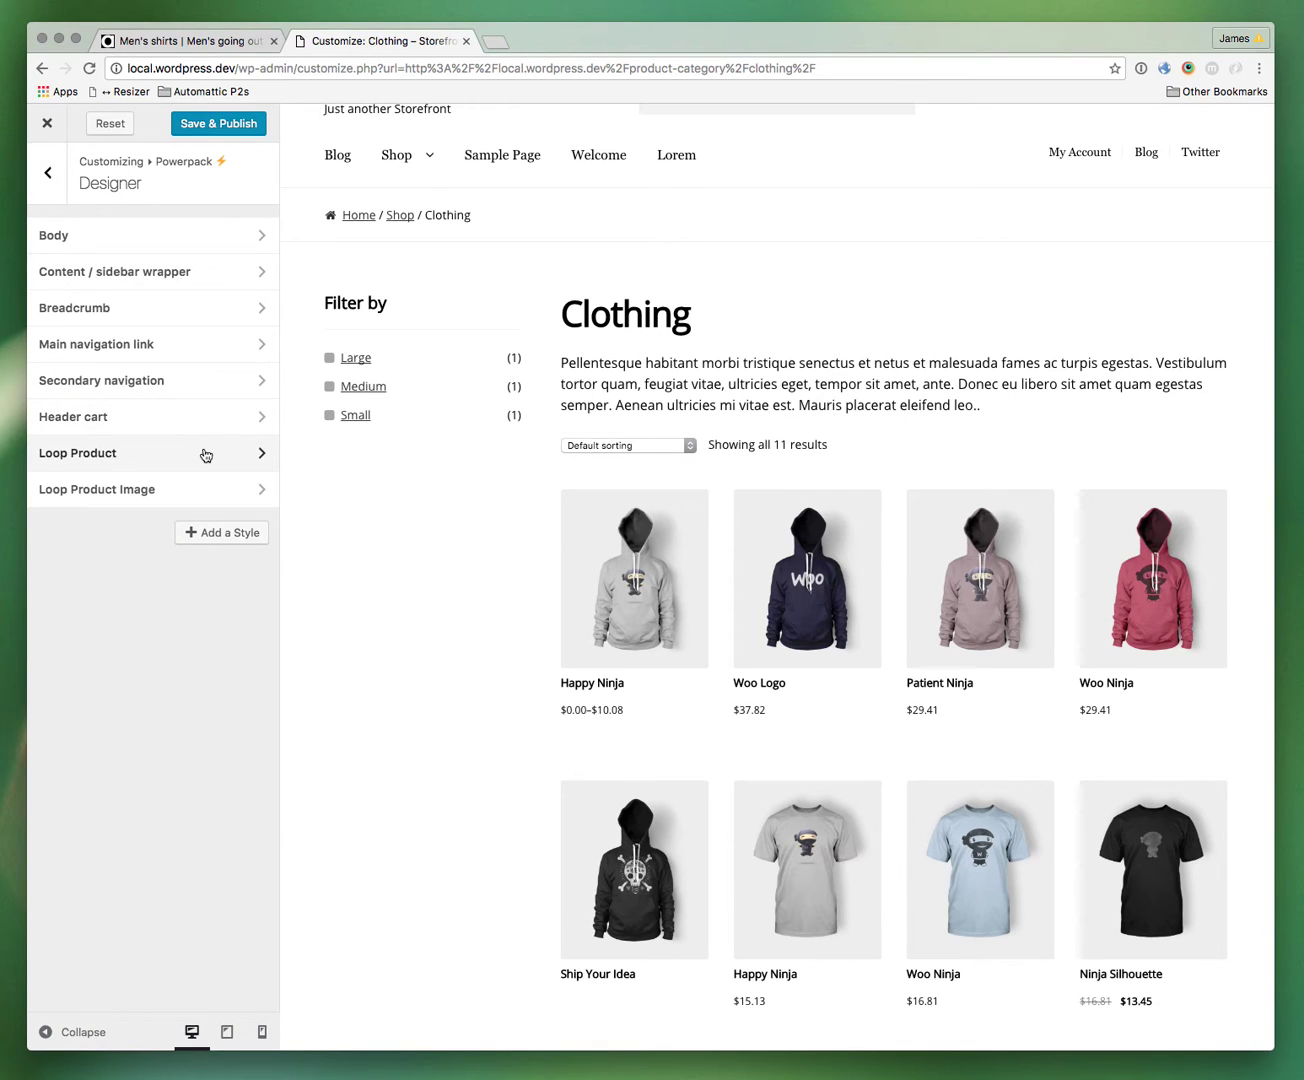
Step: Add a Designer style for the Loop Product Title and set its bottom margin to 0 px
{"action": "left_click", "coordinate": [191, 532]}
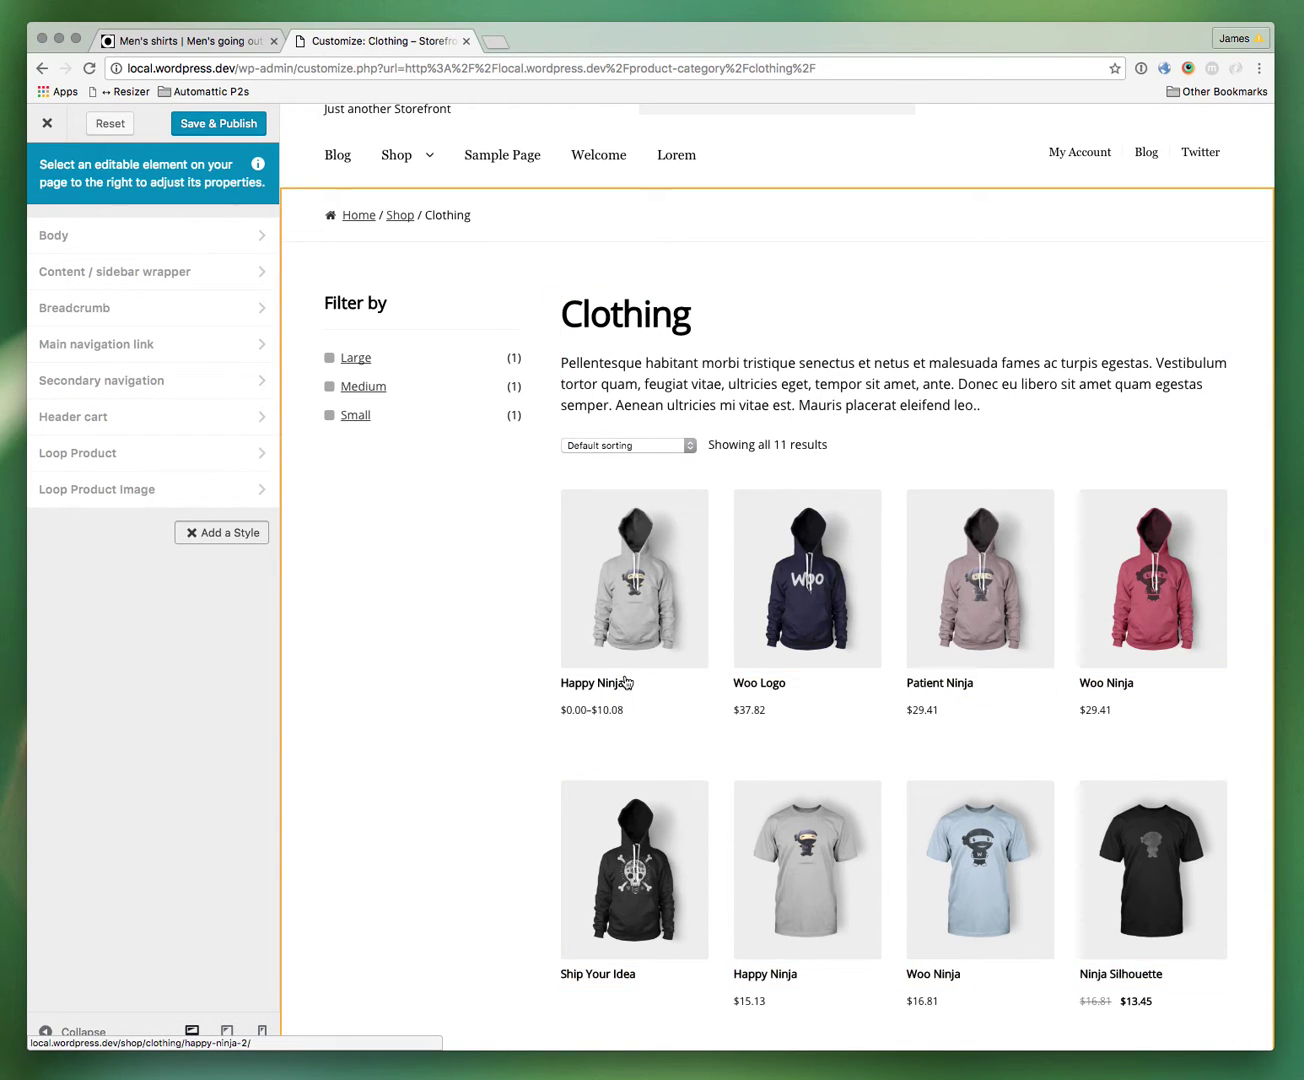
{"action": "left_click", "coordinate": [598, 695]}
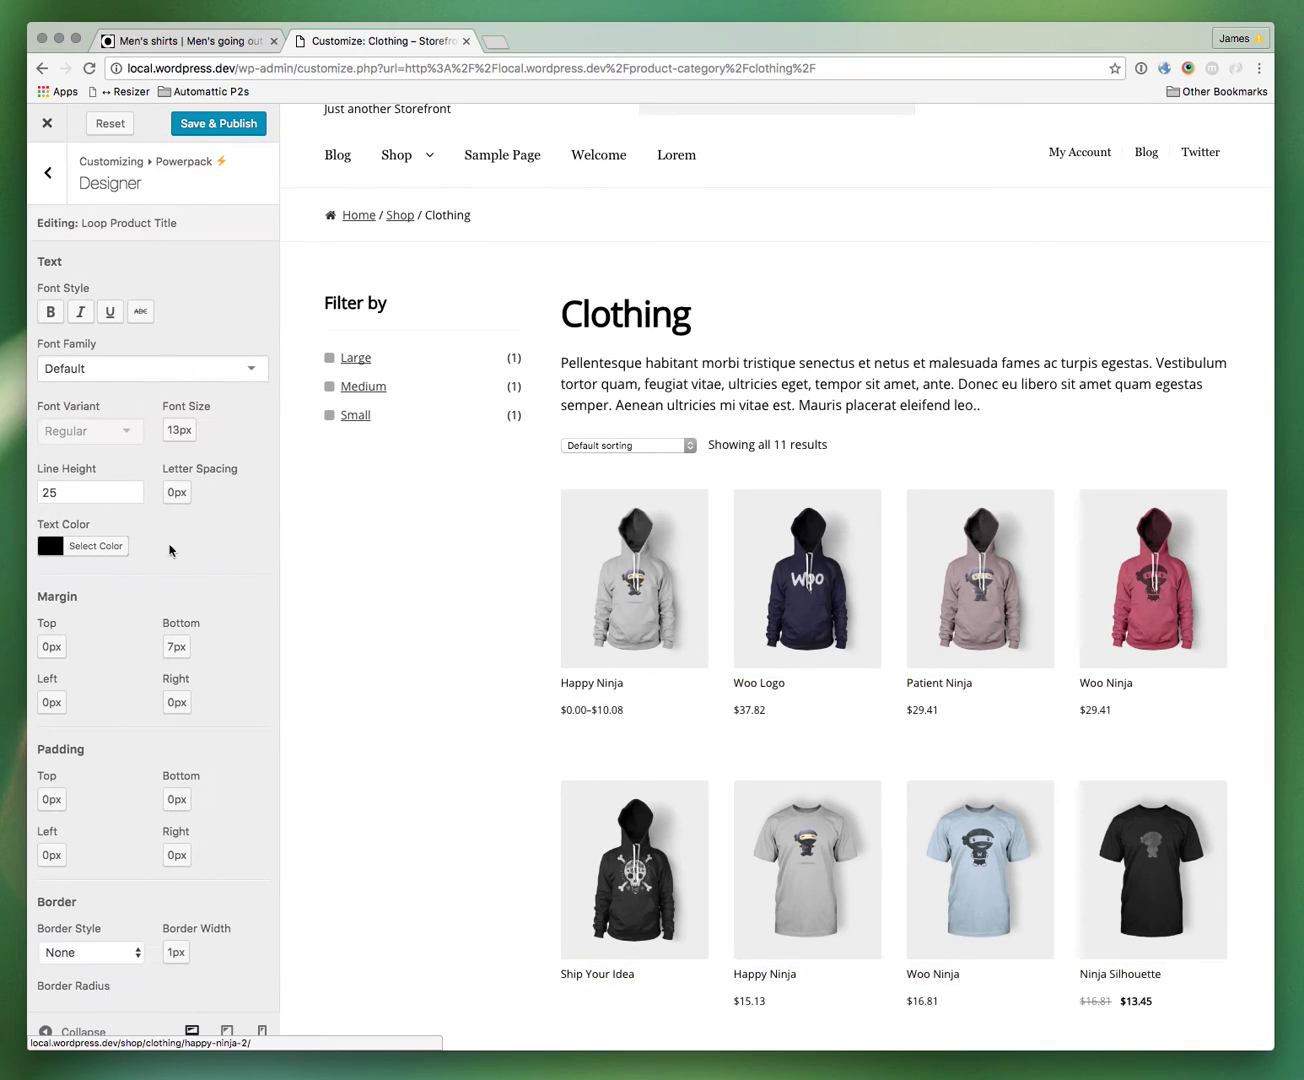
{"action": "left_click", "coordinate": [172, 645]}
{"action": "left_click", "coordinate": [195, 652]}
{"action": "left_click", "coordinate": [195, 652]}
{"action": "left_click", "coordinate": [194, 652]}
{"action": "left_click", "coordinate": [194, 652]}
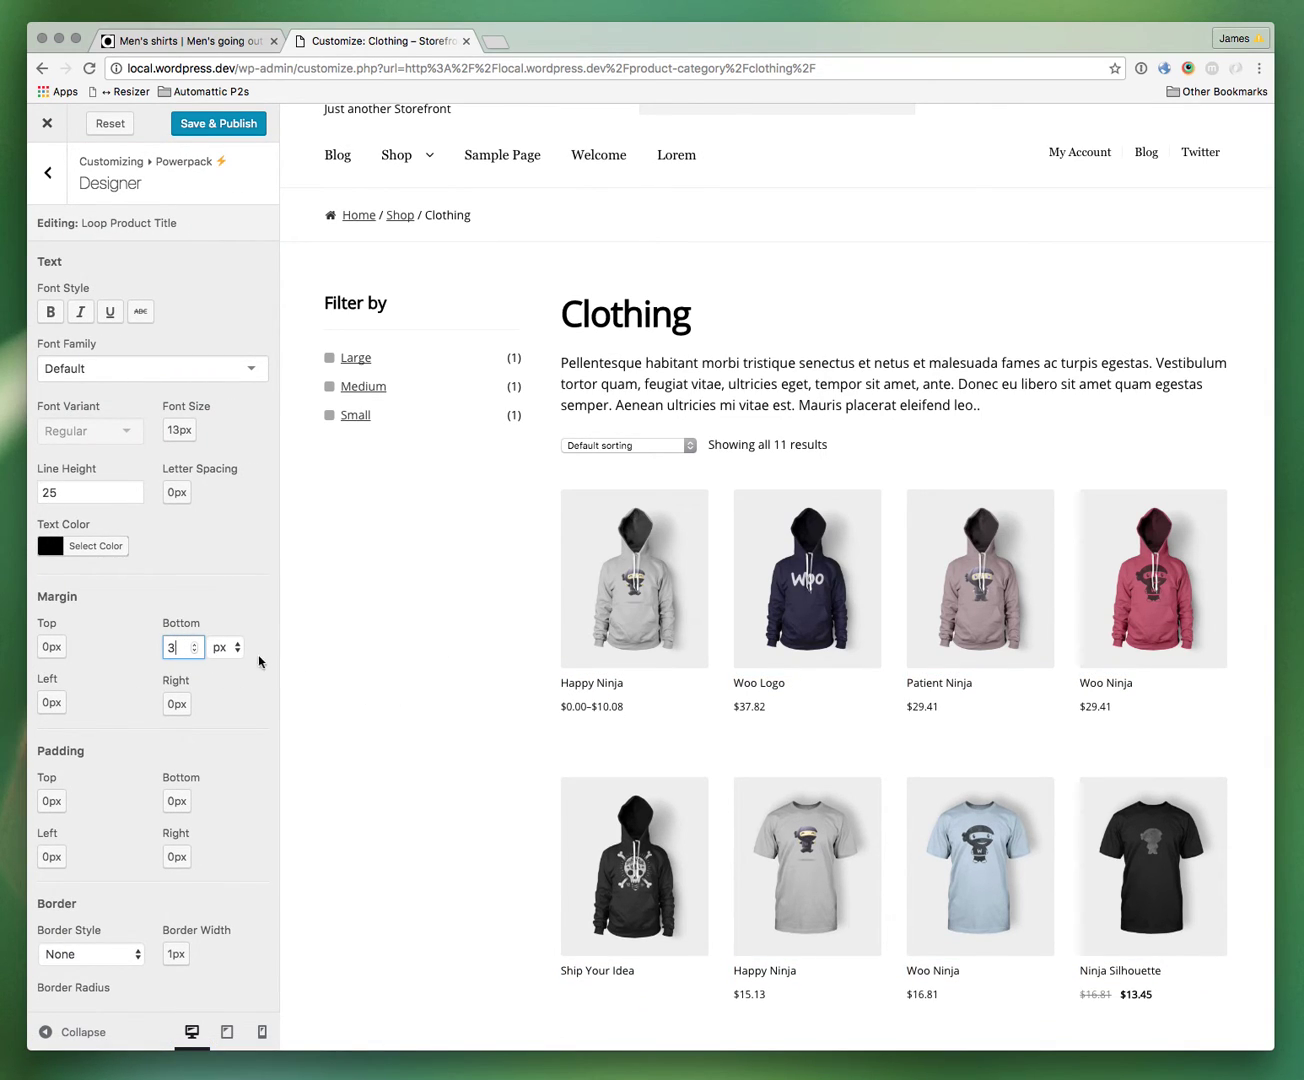
{"action": "left_click", "coordinate": [194, 651]}
{"action": "left_click", "coordinate": [195, 651]}
{"action": "left_click", "coordinate": [194, 651]}
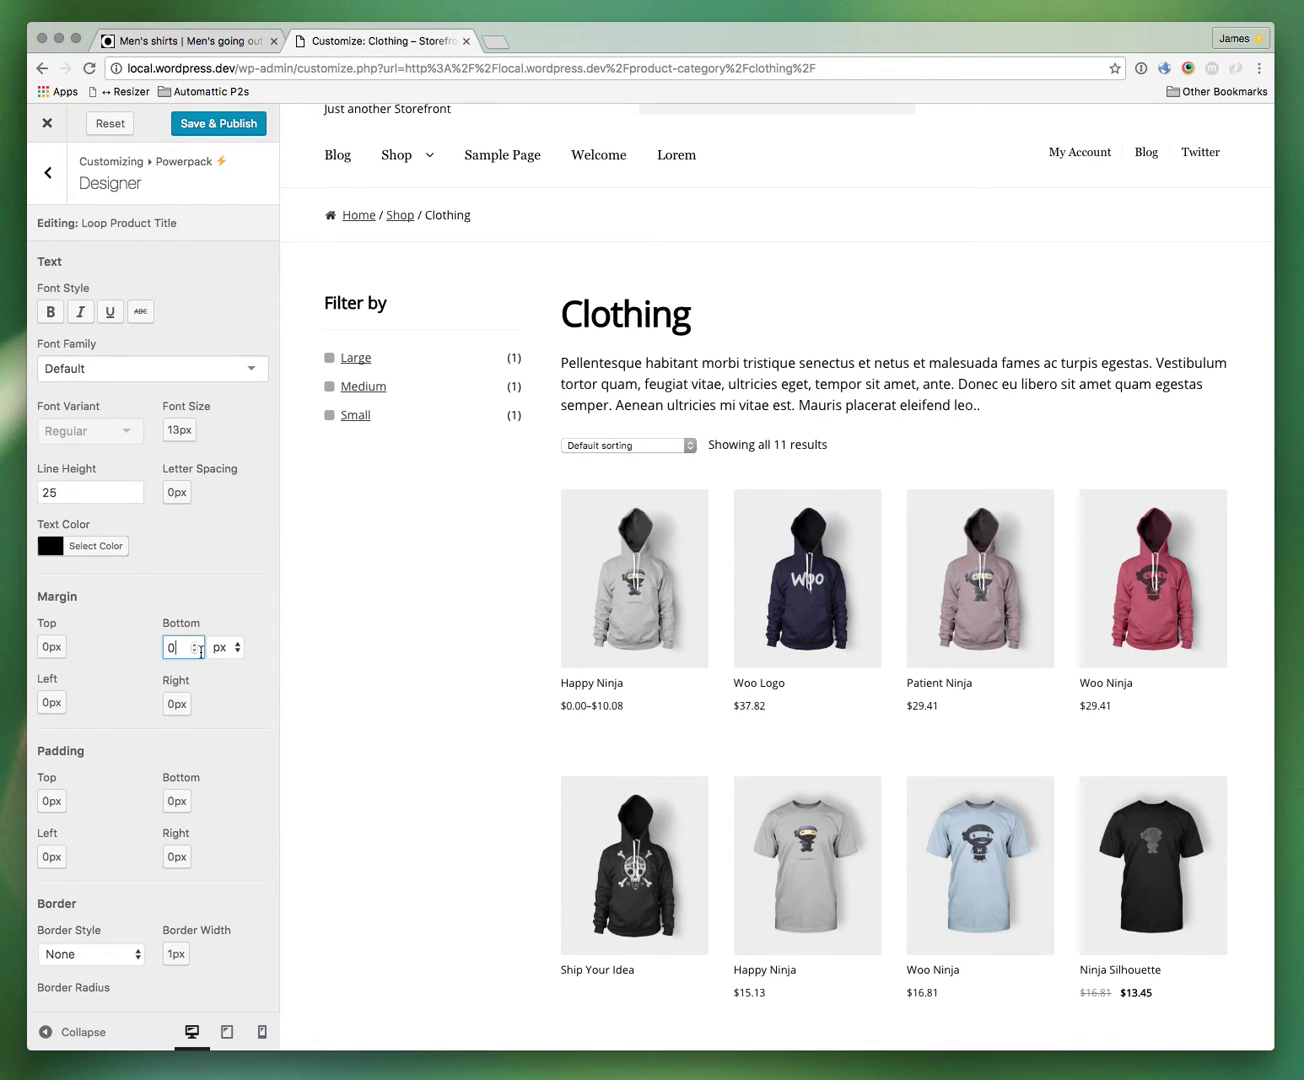
{"action": "scroll", "coordinate": [434, 606], "scroll_direction": "down", "scroll_amount": 5}
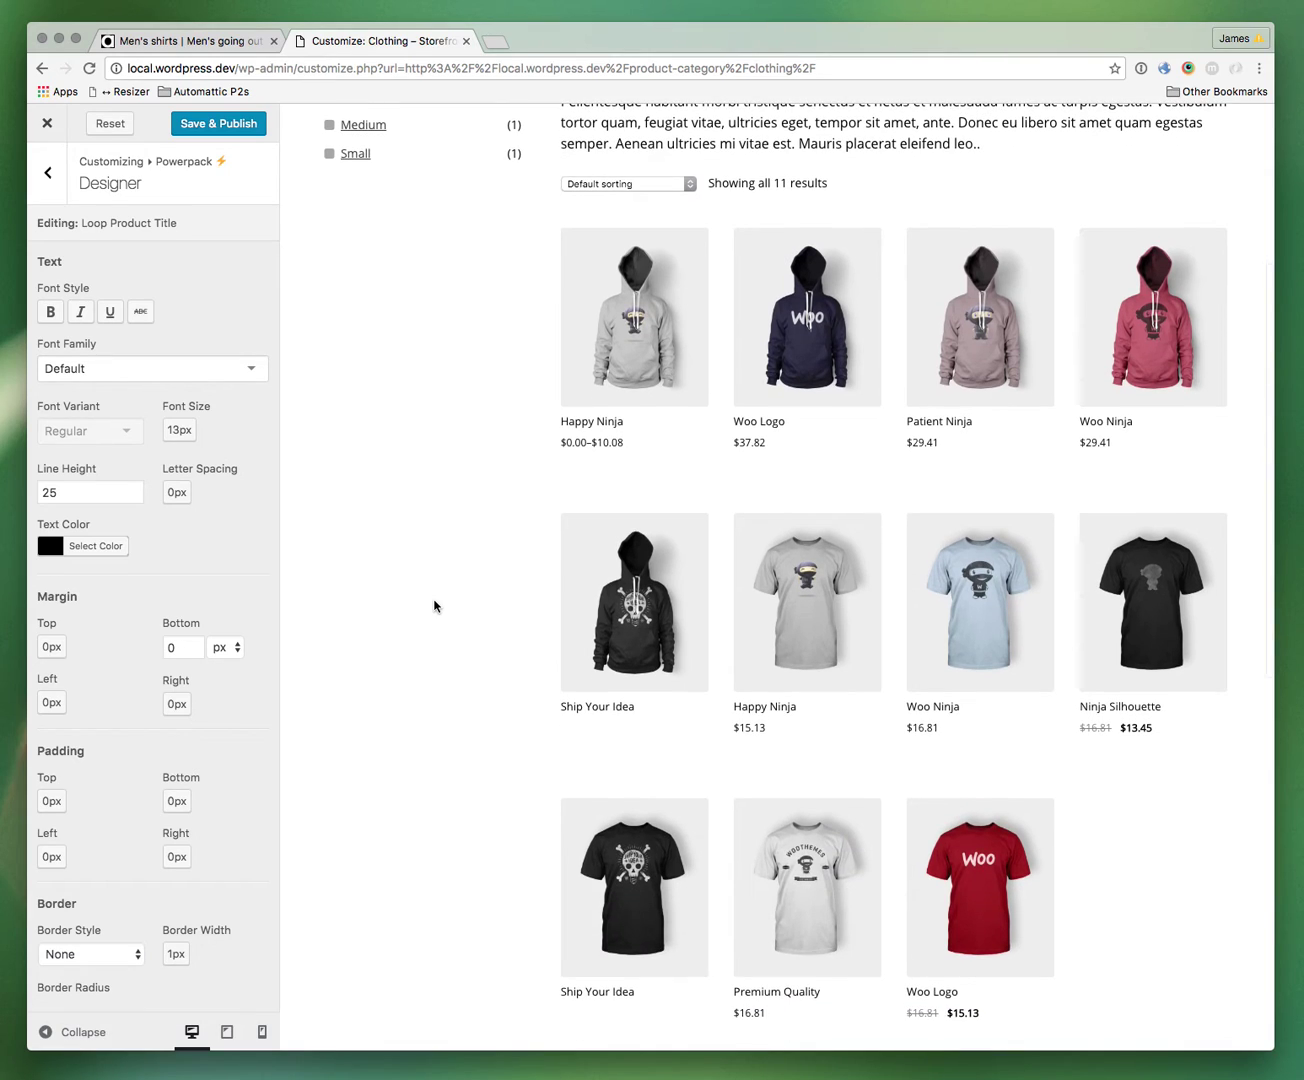
Step: Check the product prices on the ASOS shirts page, and add a Designer style for the Loop Price in the Customizer
{"action": "left_click", "coordinate": [175, 42]}
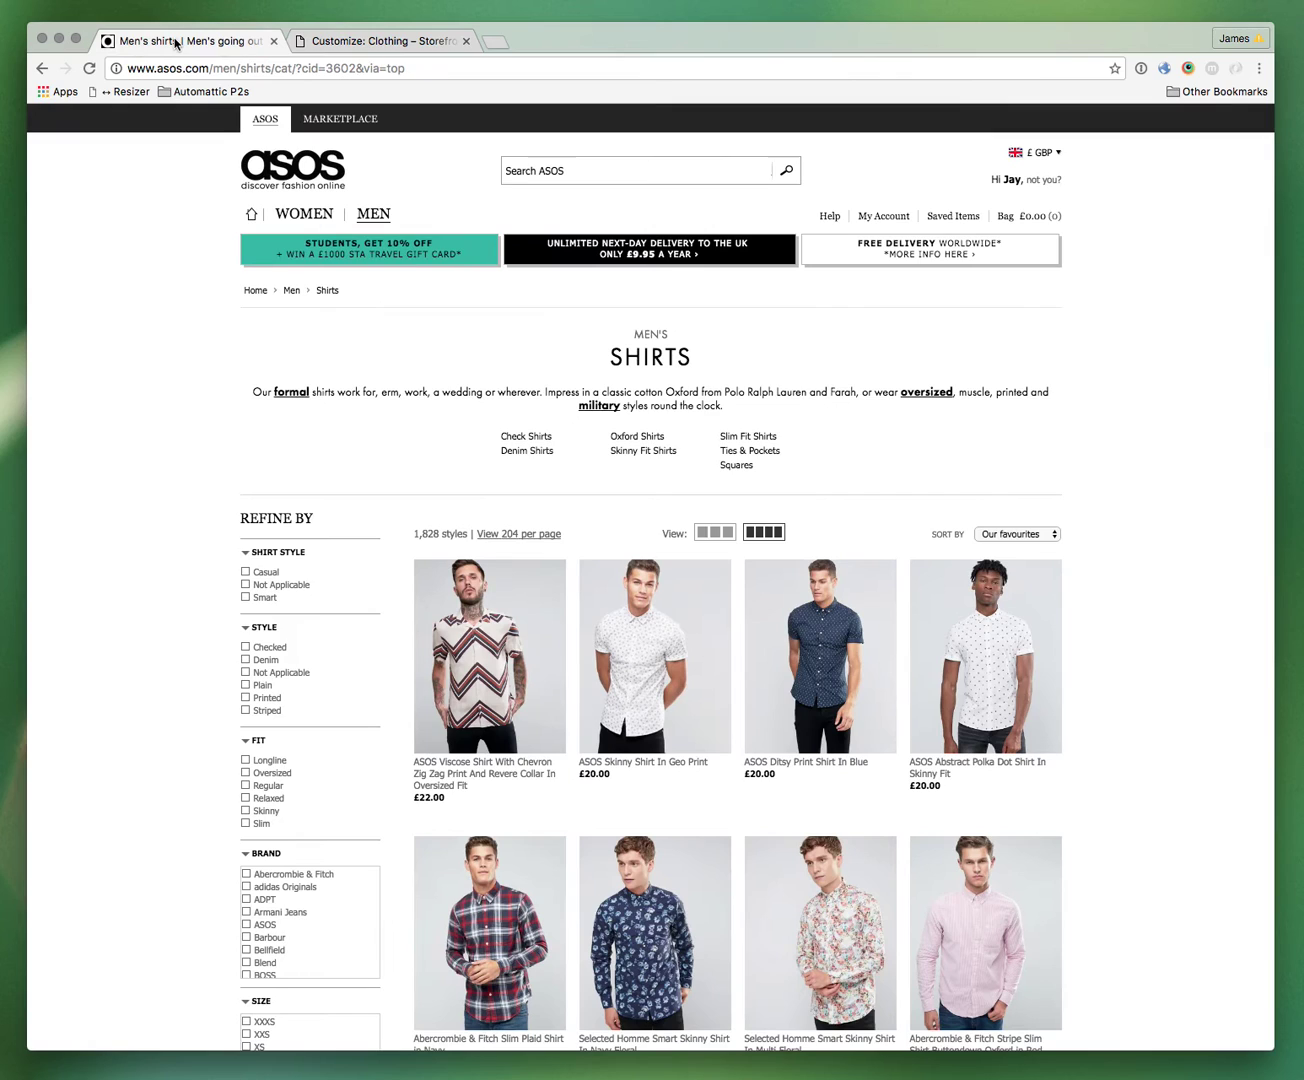
{"action": "left_click", "coordinate": [343, 44]}
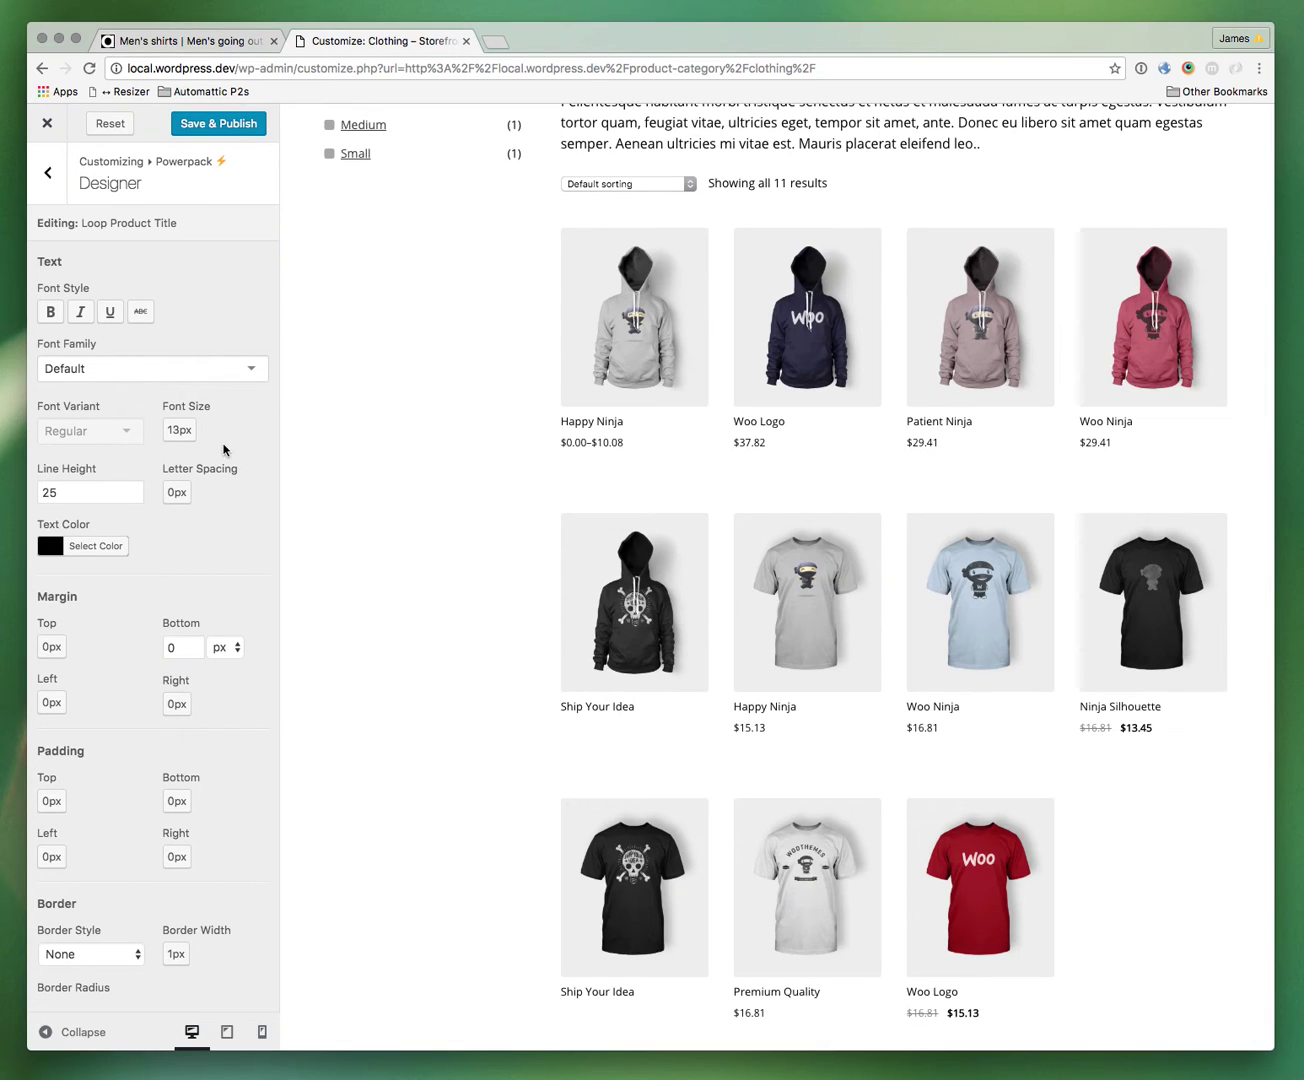
{"action": "left_click", "coordinate": [48, 177]}
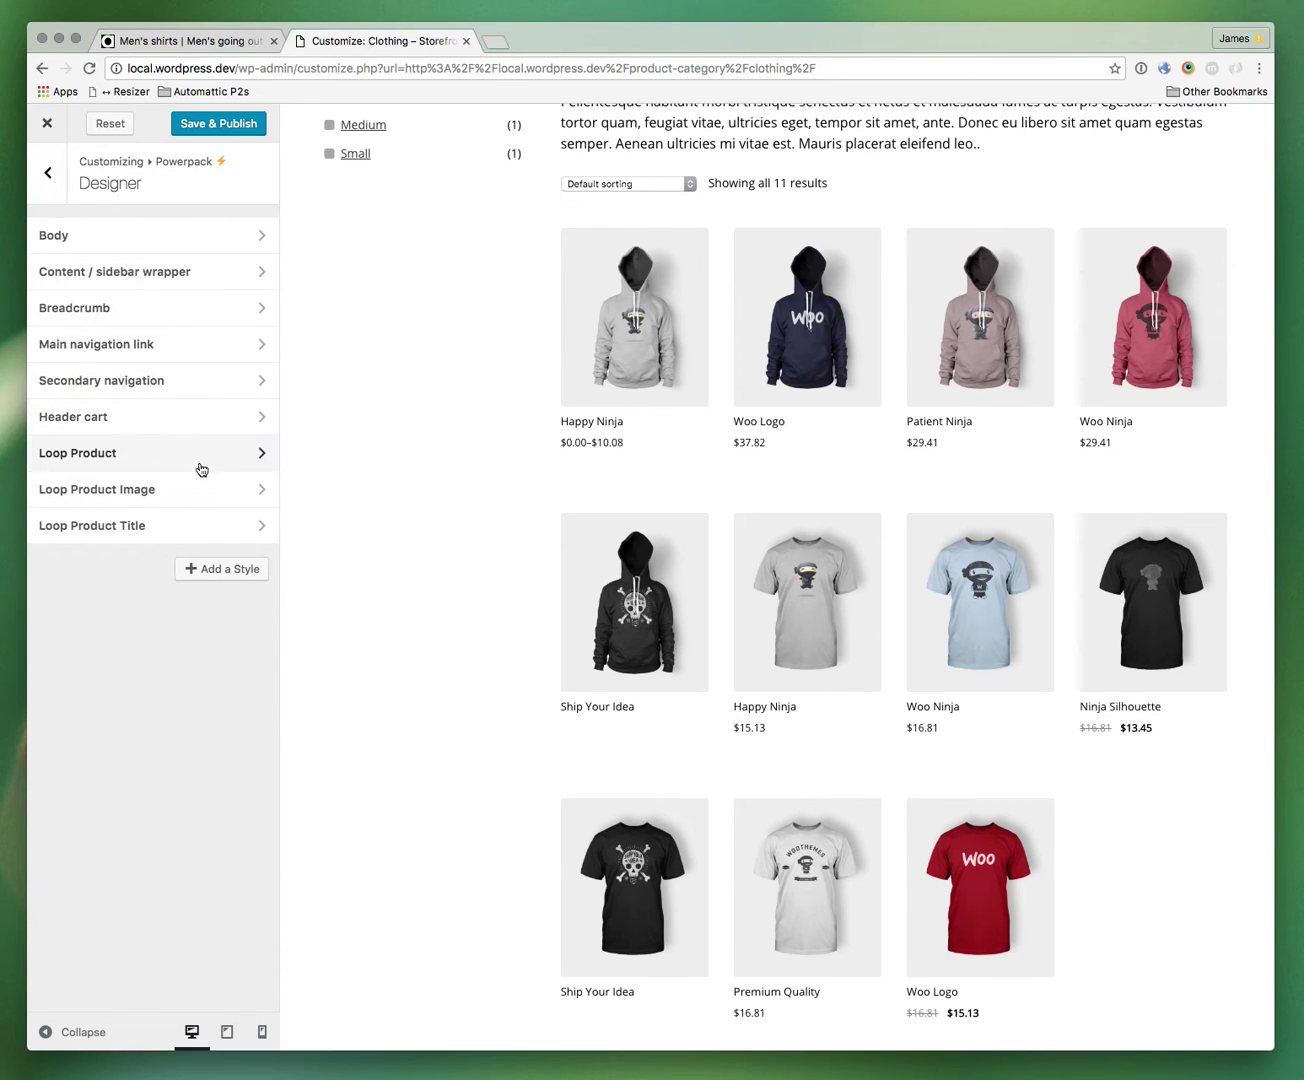
{"action": "left_click", "coordinate": [214, 570]}
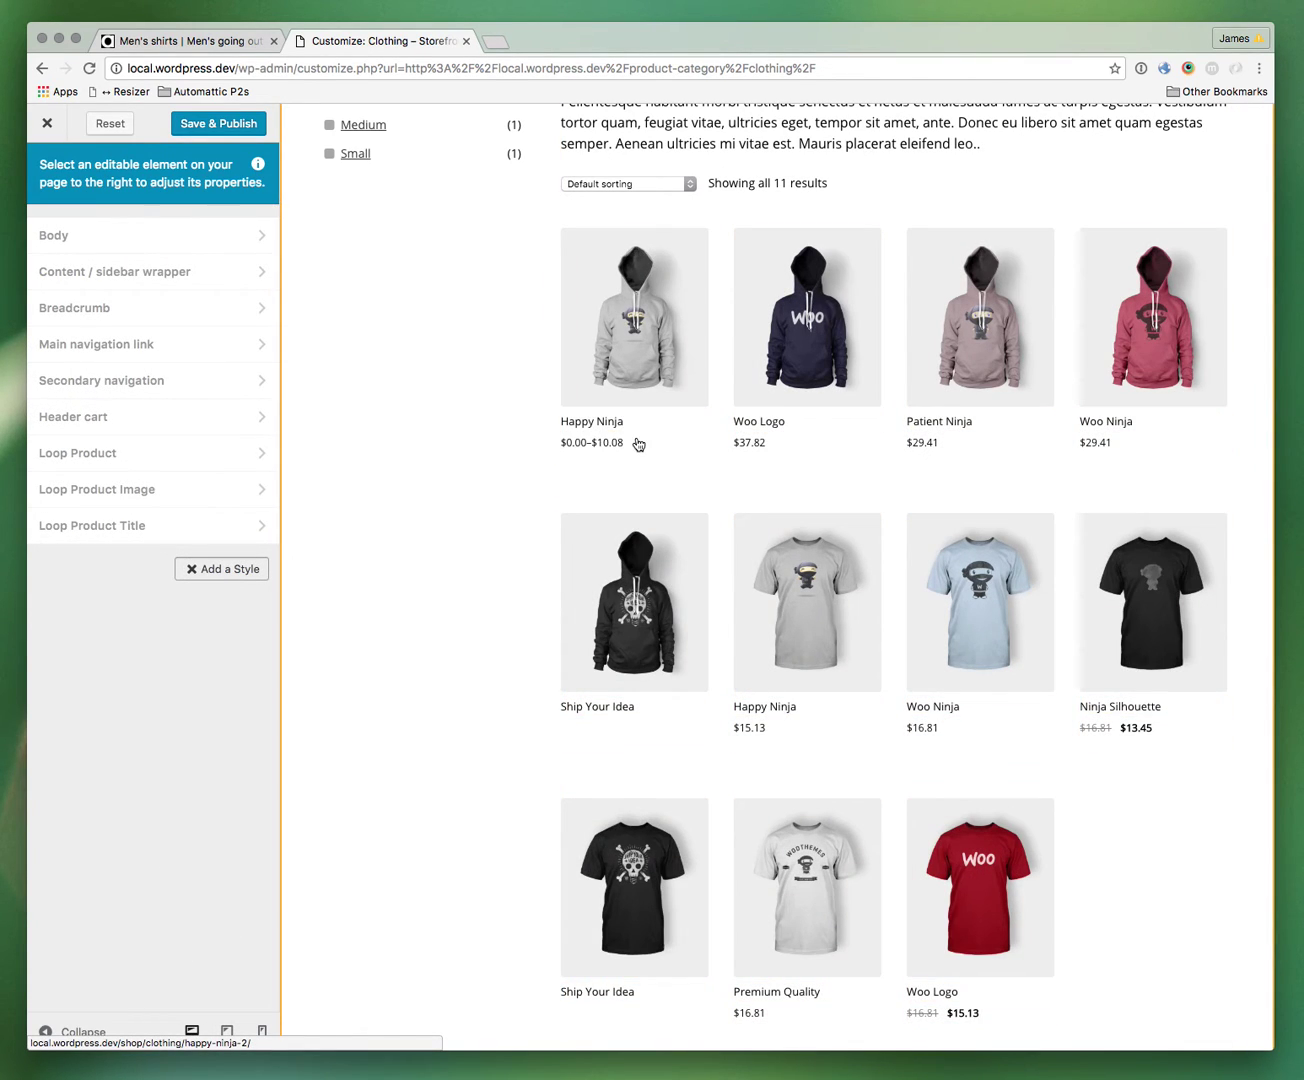
{"action": "left_click", "coordinate": [751, 443]}
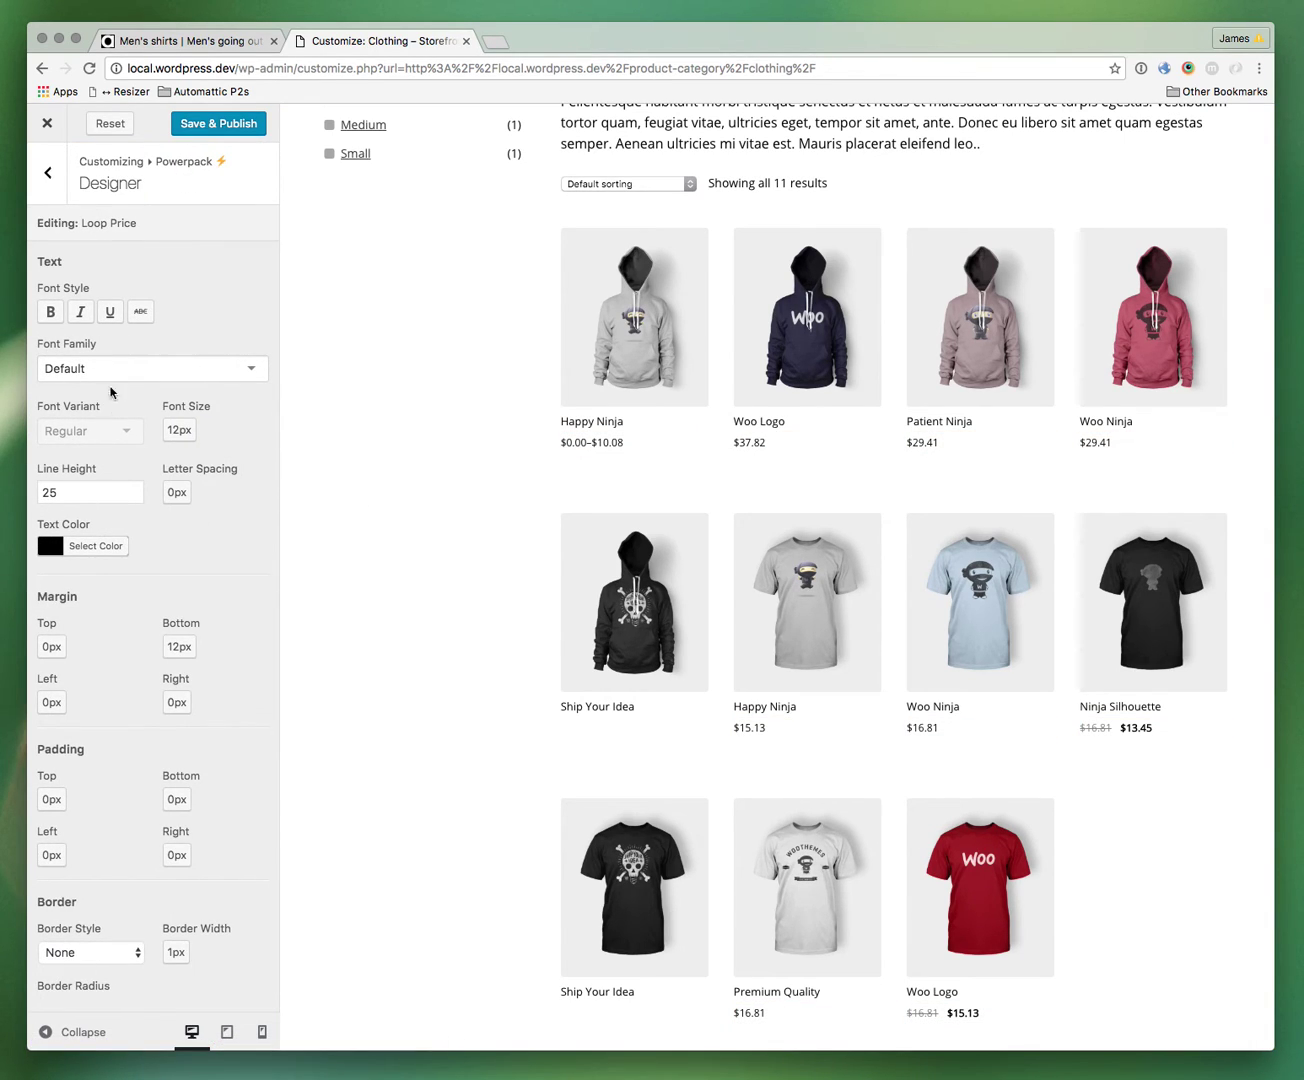
{"action": "scroll", "coordinate": [131, 513], "scroll_direction": "down", "scroll_amount": 2}
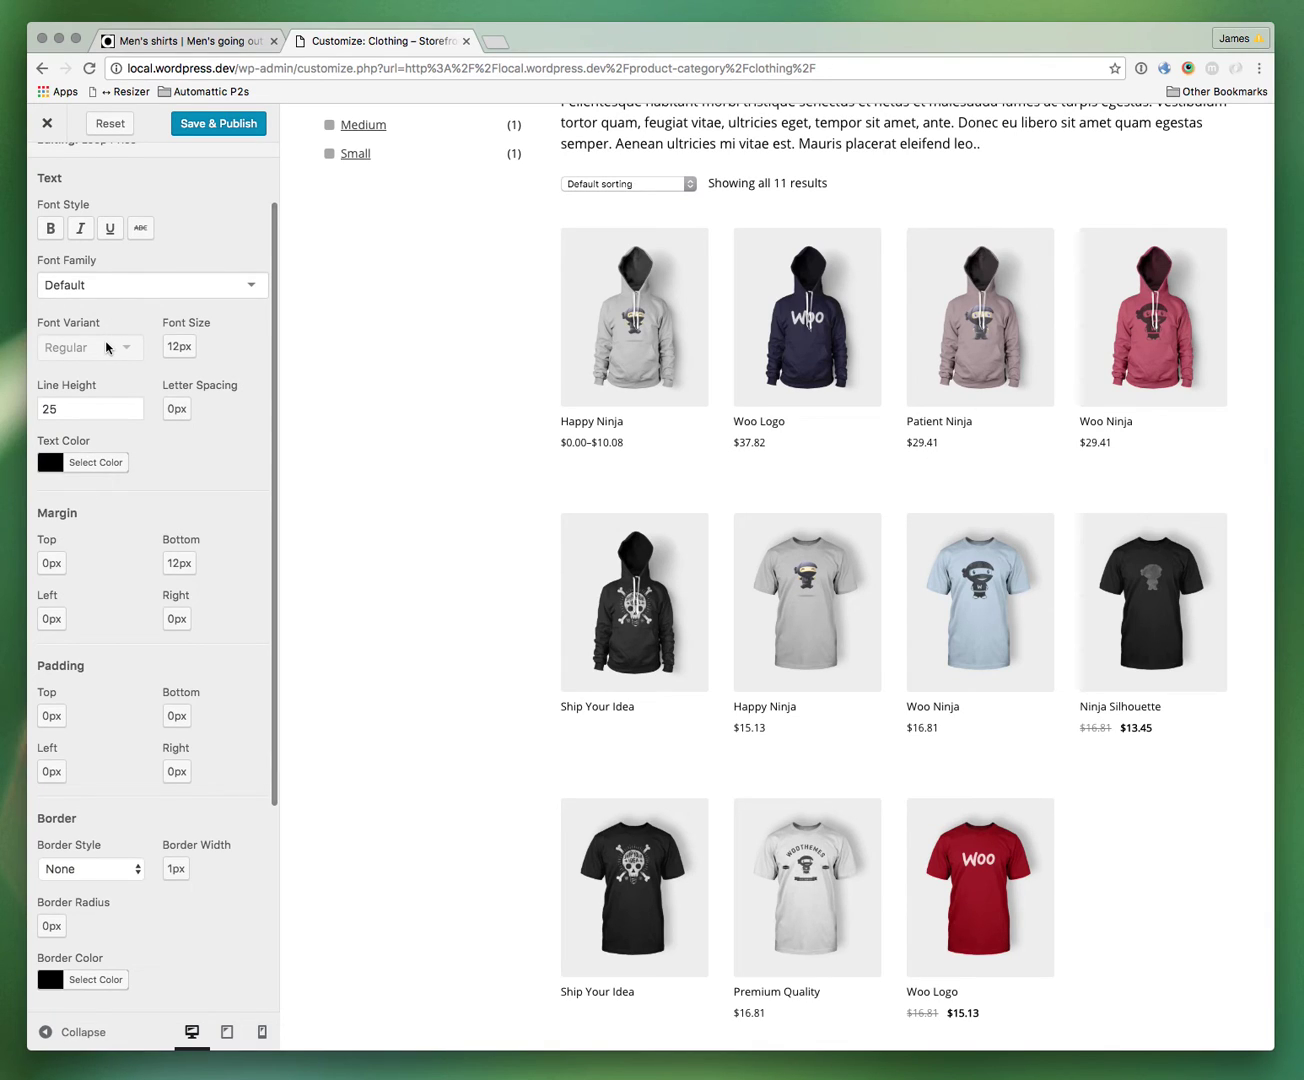
{"action": "scroll", "coordinate": [167, 600], "scroll_direction": "down", "scroll_amount": 5}
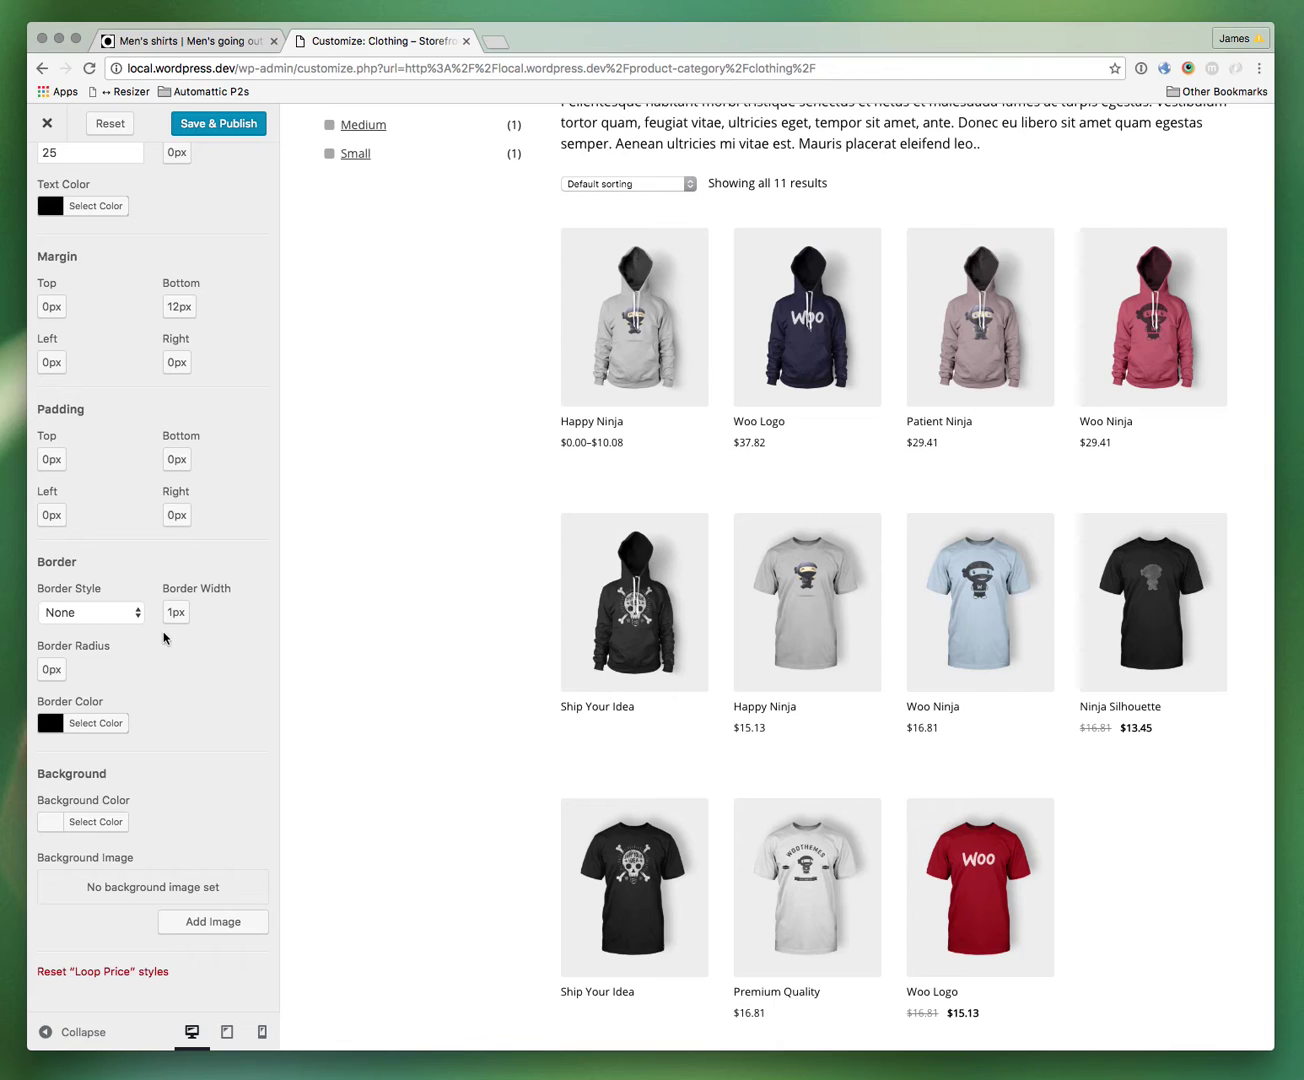
{"action": "scroll", "coordinate": [165, 638], "scroll_direction": "up", "scroll_amount": 7}
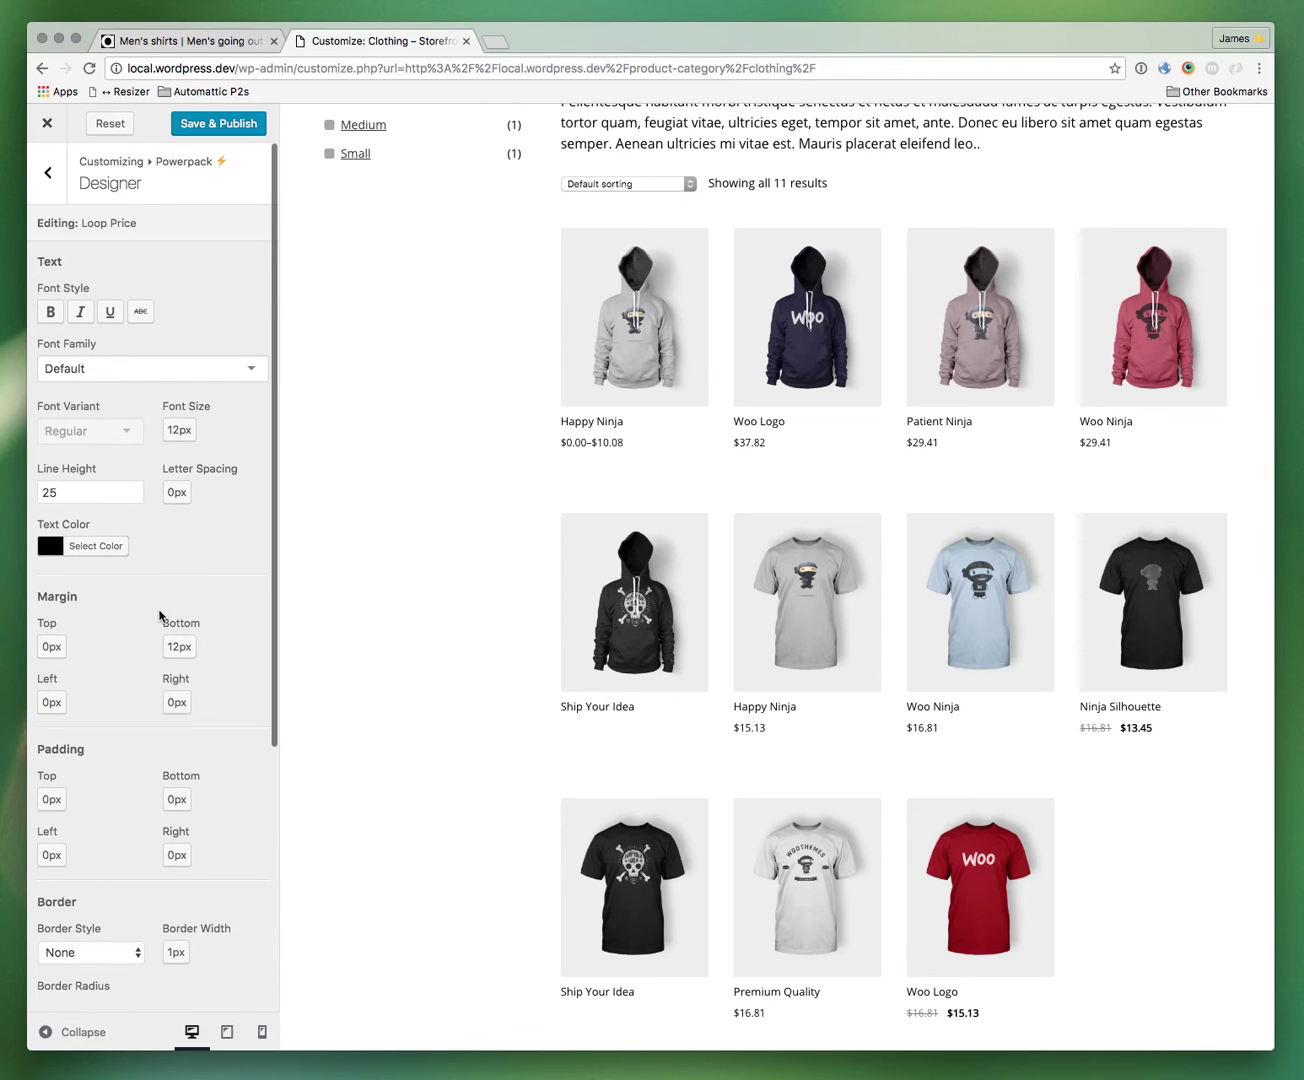
Step: Examine the text and margin settings of the existing Loop Product style
{"action": "left_click", "coordinate": [46, 176]}
{"action": "left_click", "coordinate": [146, 455]}
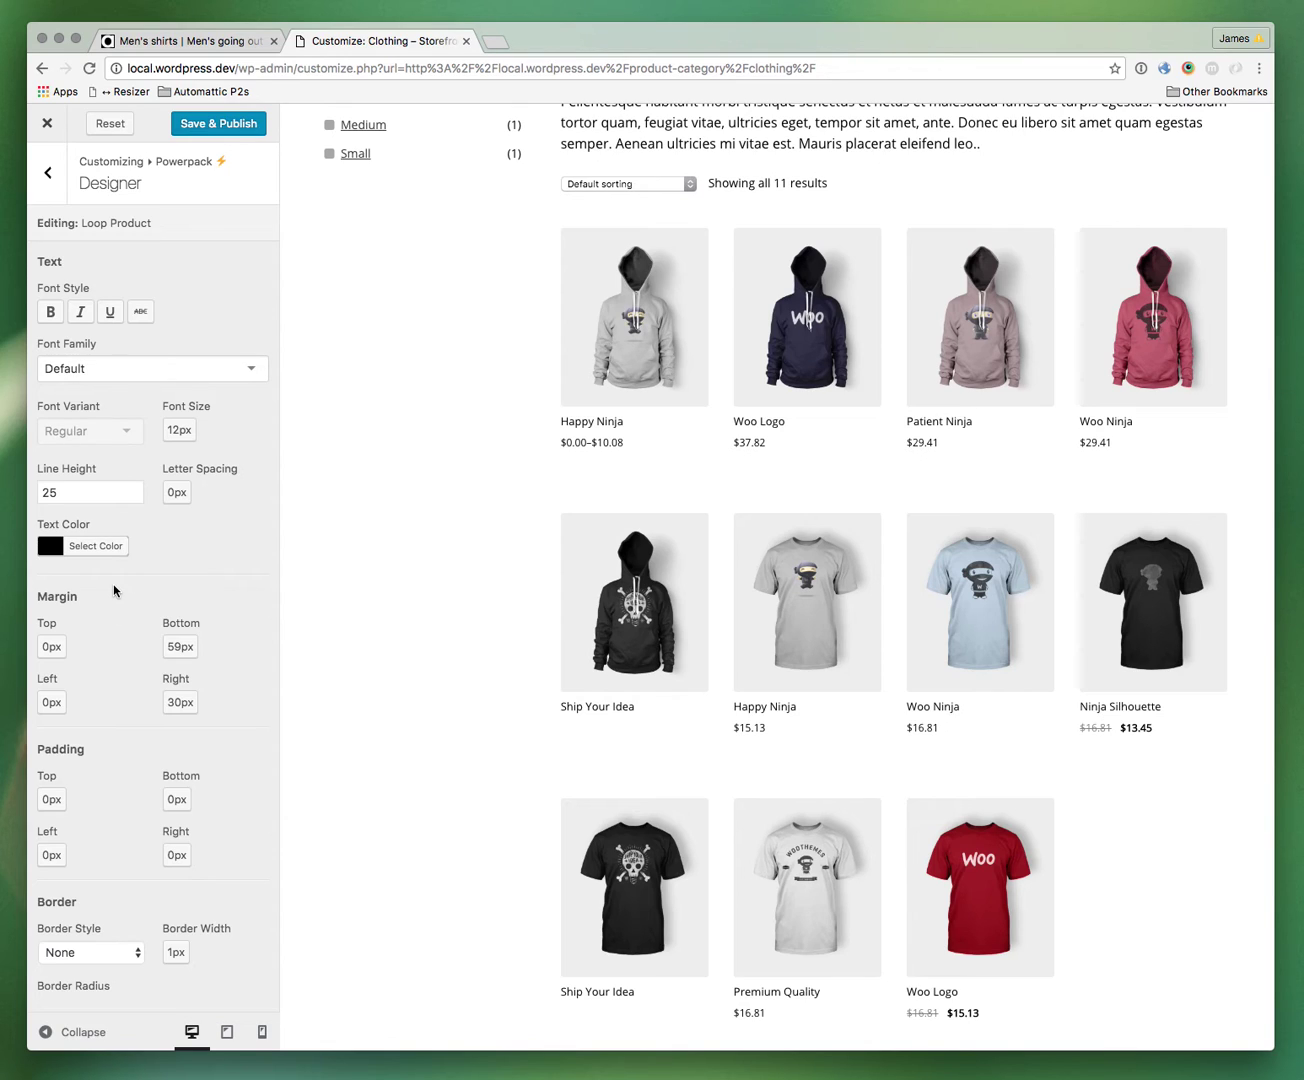
{"action": "scroll", "coordinate": [114, 591], "scroll_direction": "down", "scroll_amount": 1}
{"action": "scroll", "coordinate": [89, 400], "scroll_direction": "up", "scroll_amount": 1}
{"action": "left_click", "coordinate": [55, 180]}
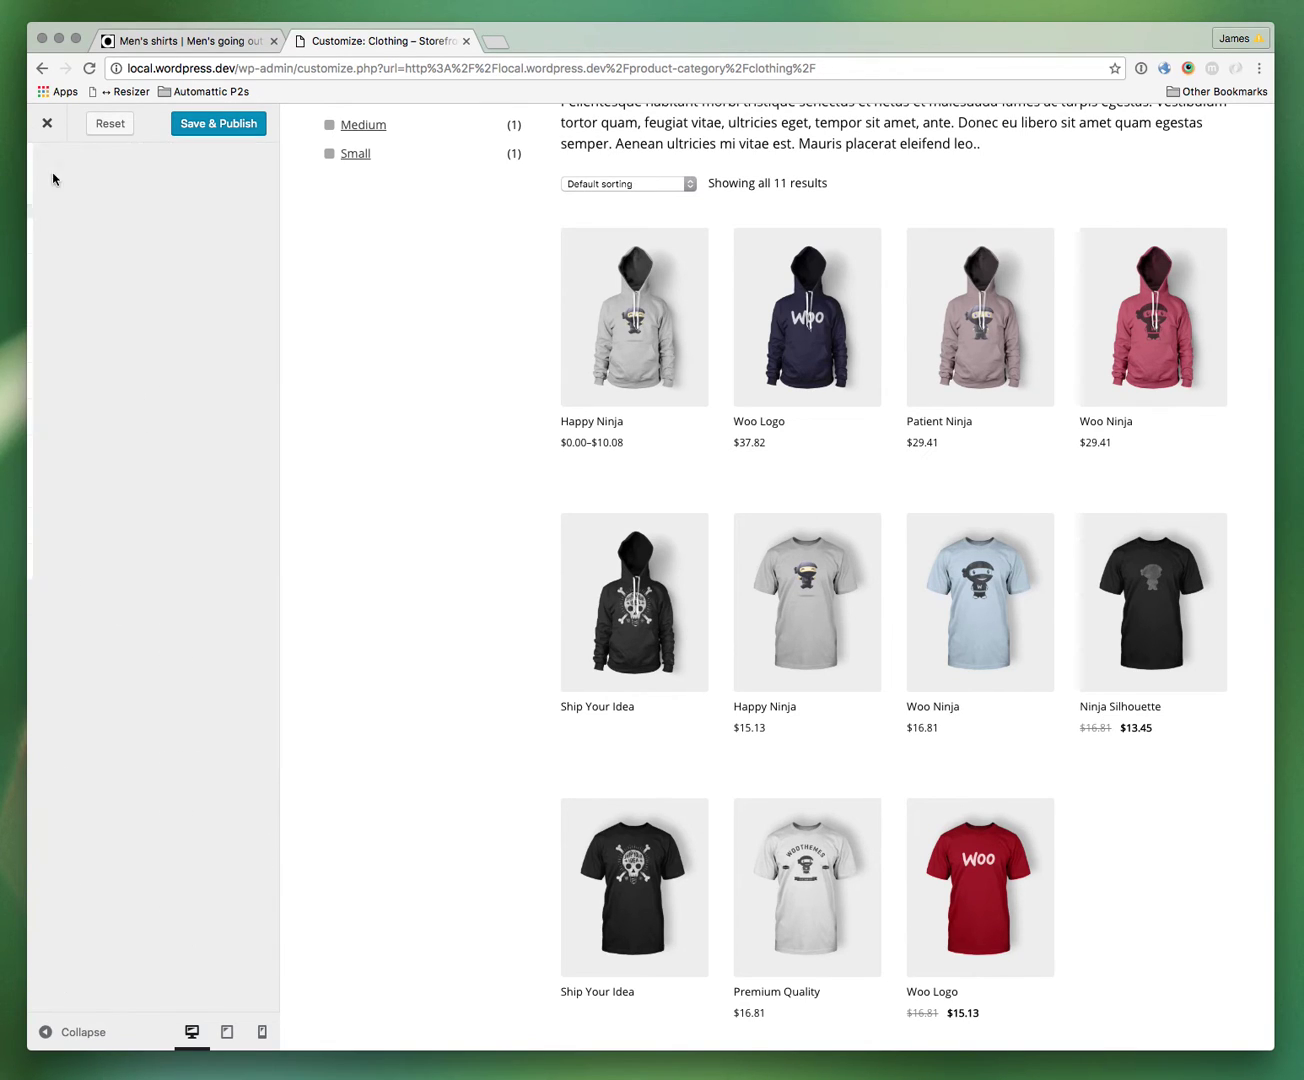
Step: Make the Loop Price style's text bold
{"action": "left_click", "coordinate": [132, 559]}
{"action": "left_click", "coordinate": [51, 313]}
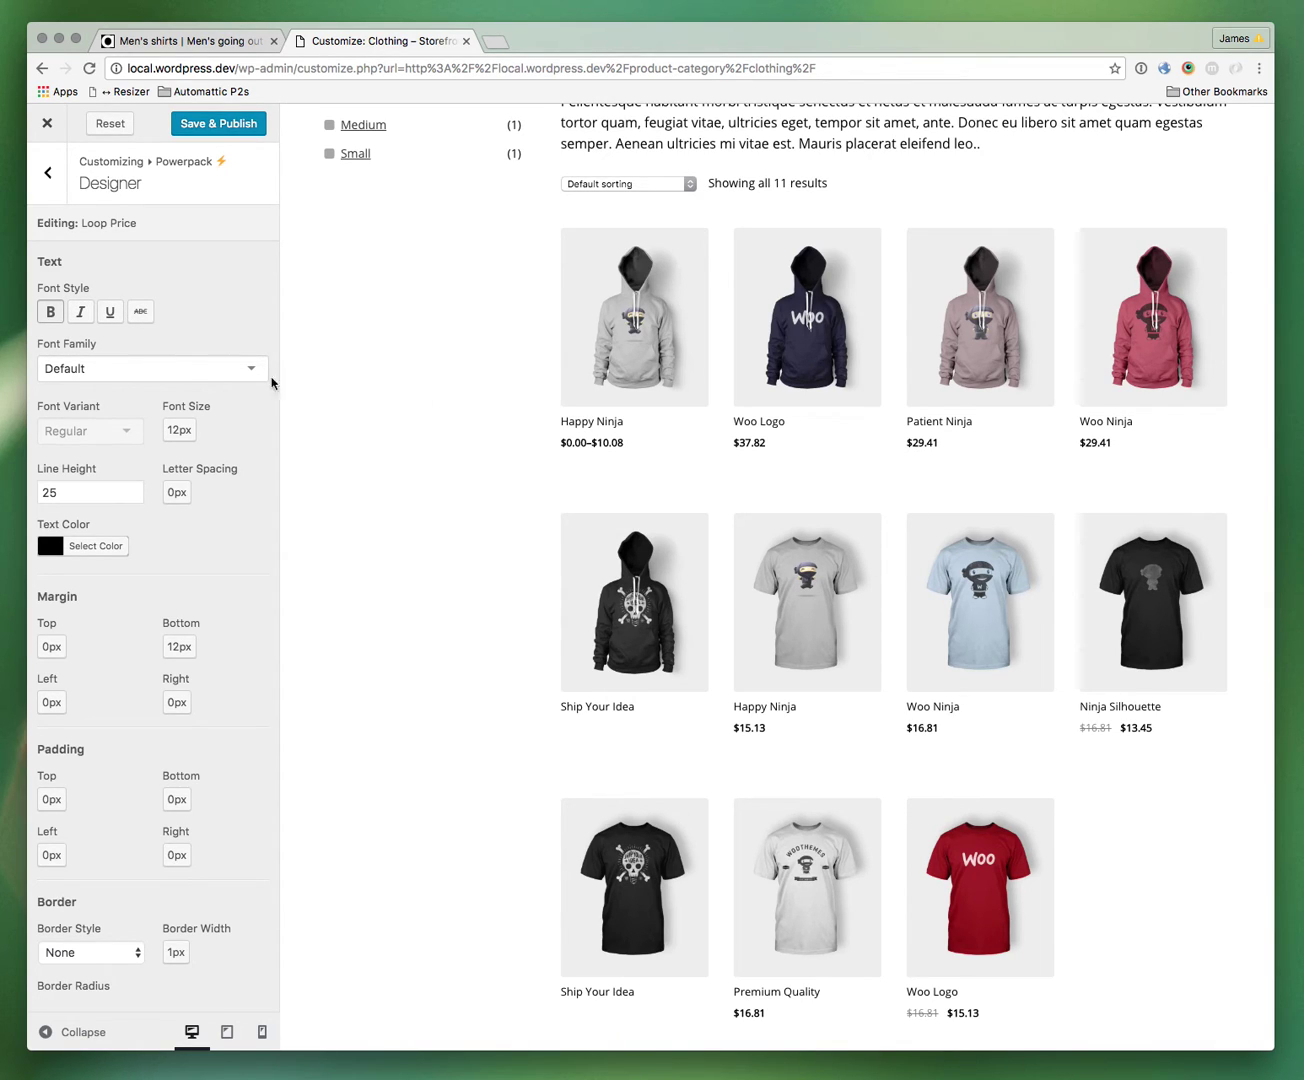
{"action": "left_click", "coordinate": [46, 185]}
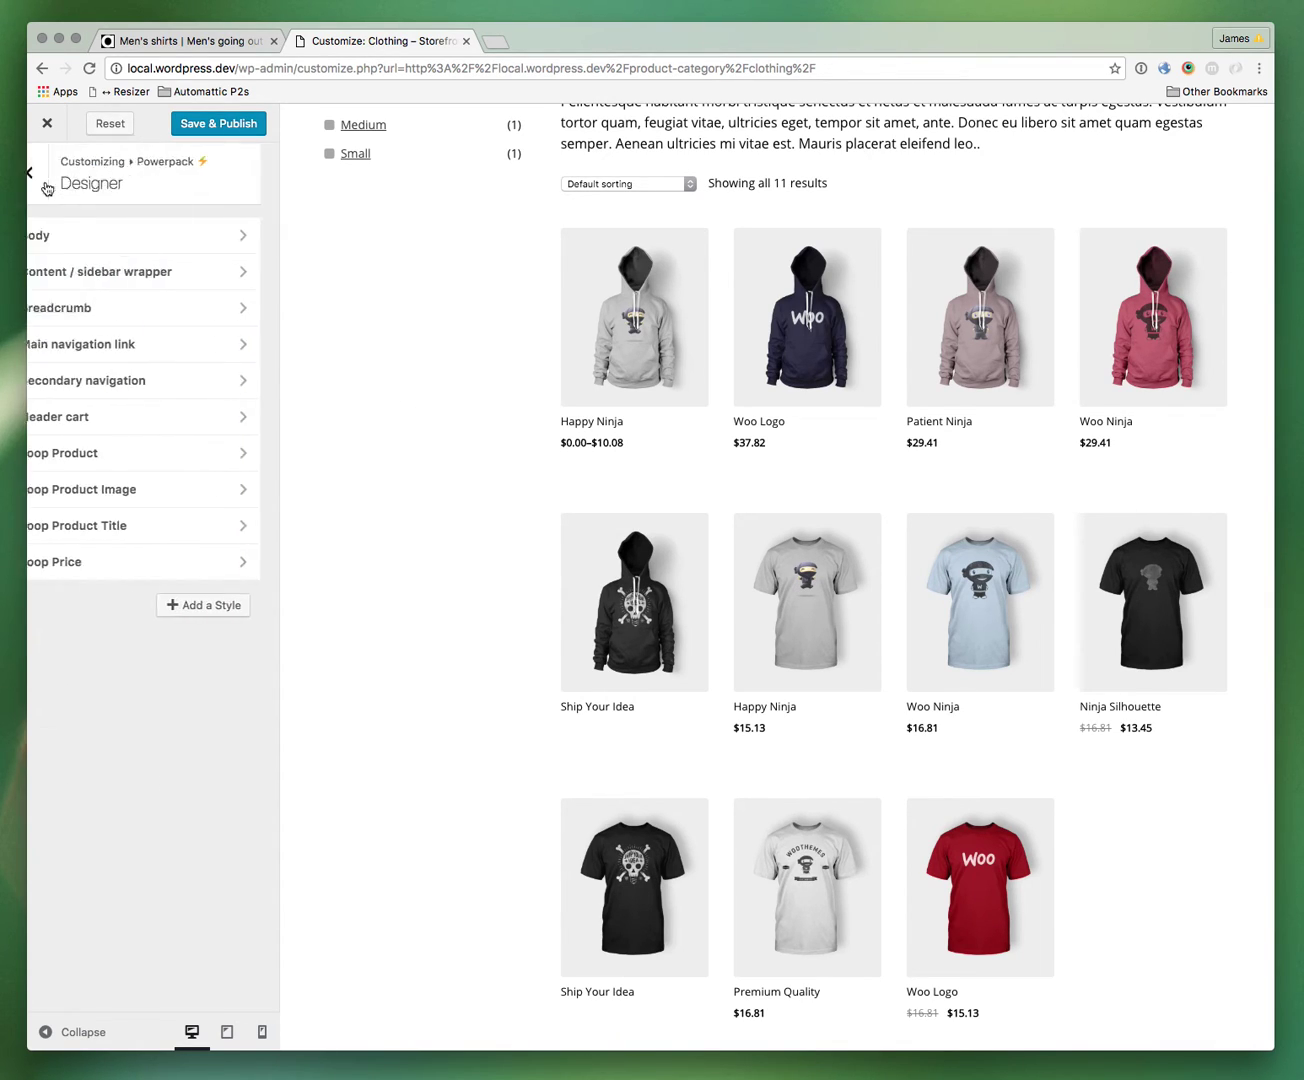
Step: Set the Loop Product Title's bottom margin to -6 px and compare the product text with the ASOS shirts page
{"action": "left_click", "coordinate": [170, 527]}
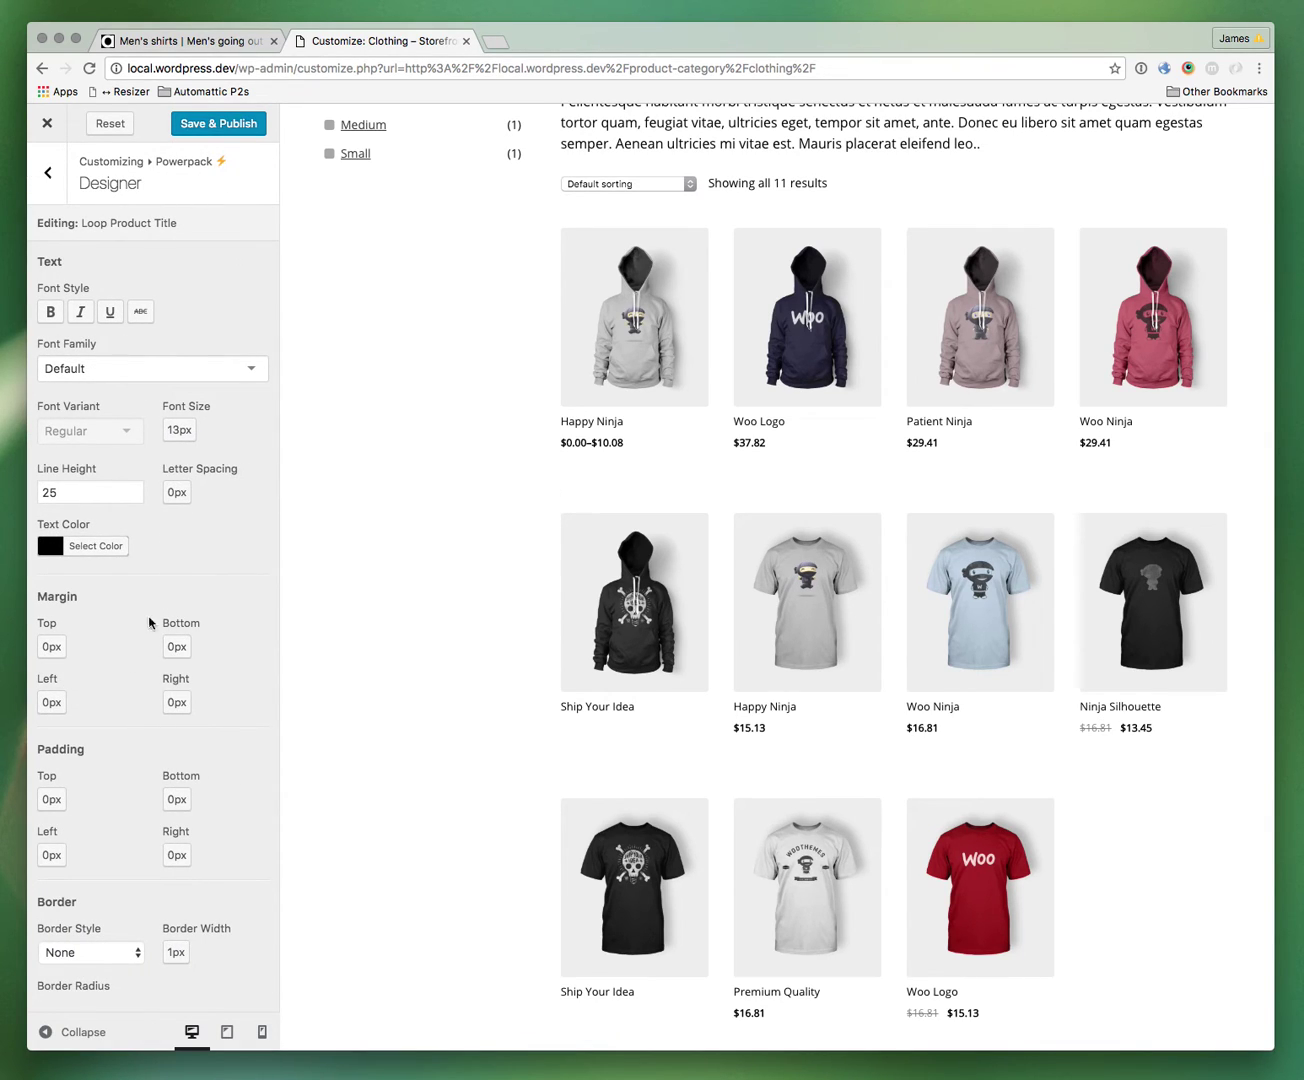
{"action": "left_click", "coordinate": [176, 647]}
{"action": "left_click", "coordinate": [194, 652]}
{"action": "left_click", "coordinate": [193, 652]}
{"action": "left_click", "coordinate": [194, 652]}
{"action": "left_click", "coordinate": [194, 652]}
{"action": "left_click", "coordinate": [194, 652]}
{"action": "left_click", "coordinate": [193, 652]}
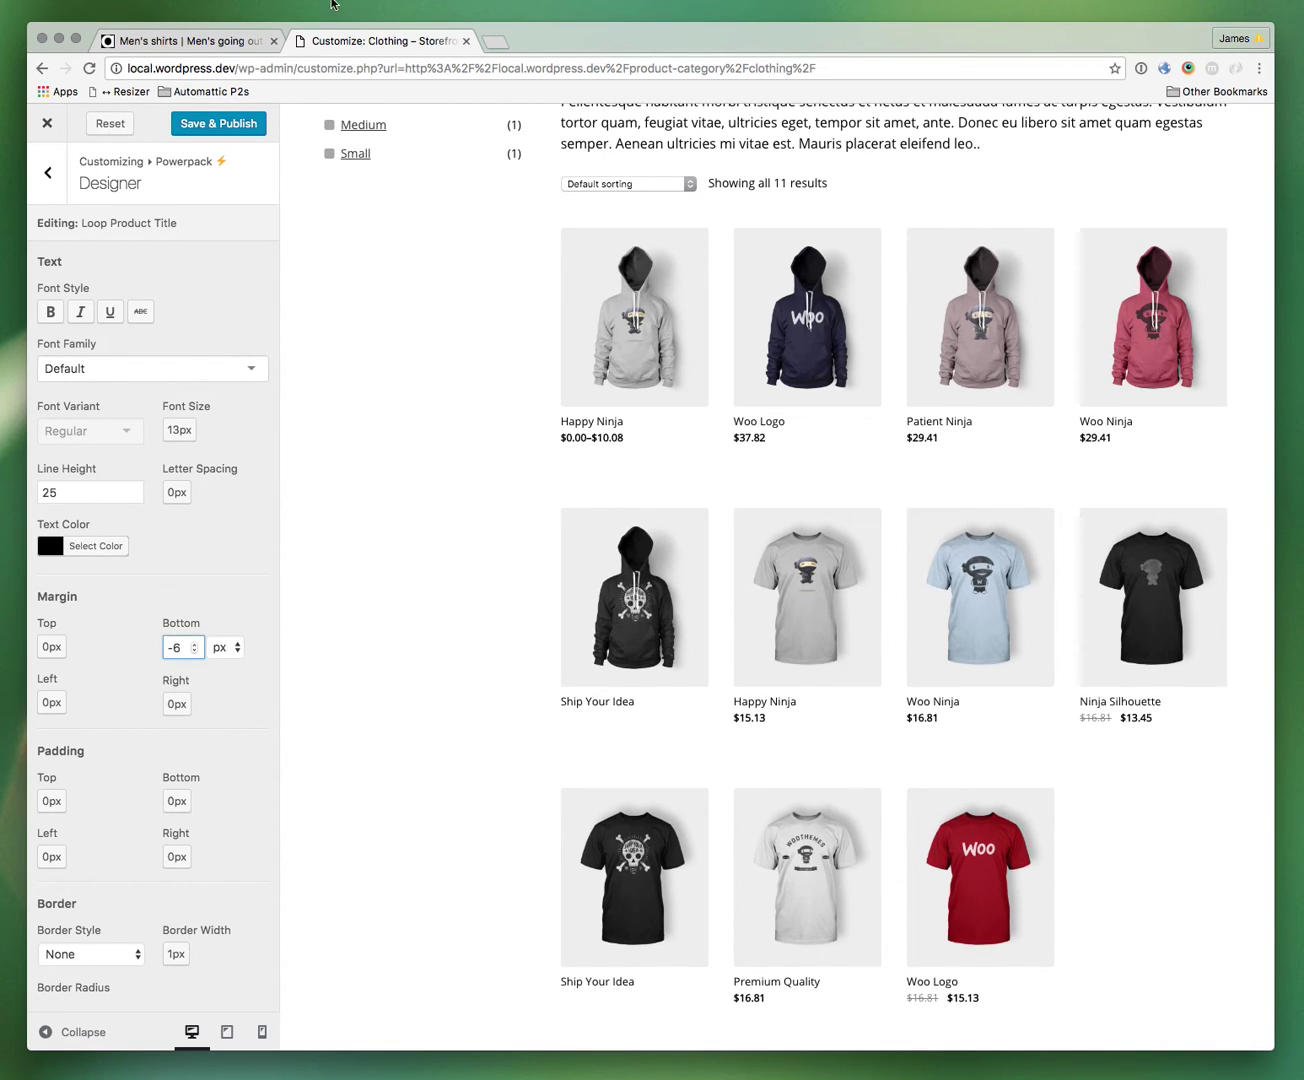
{"action": "left_click", "coordinate": [199, 42]}
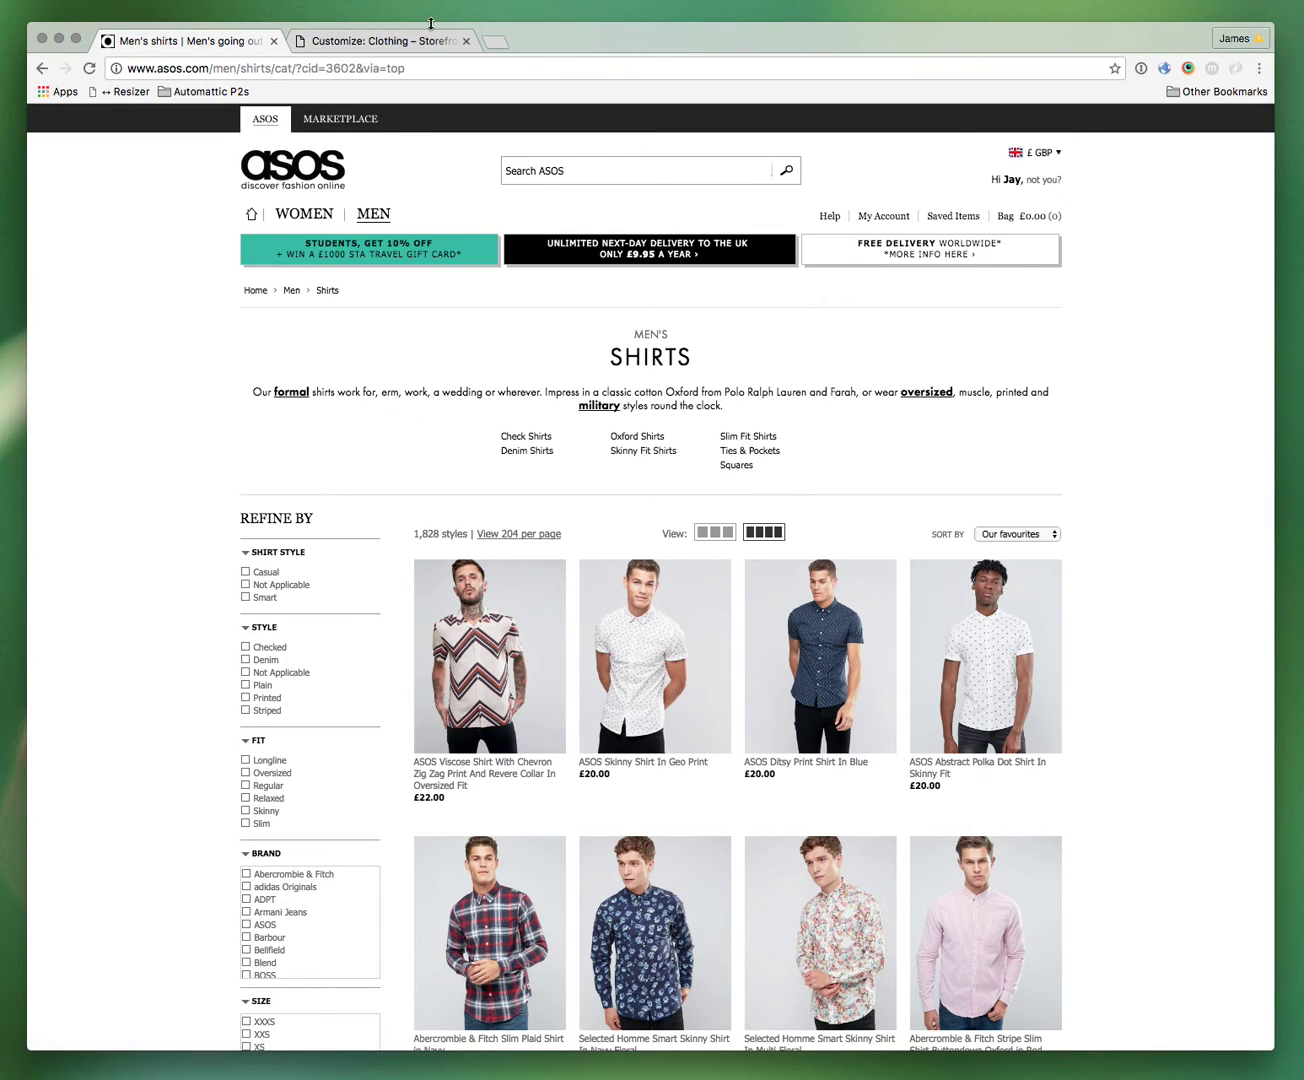
{"action": "left_click", "coordinate": [393, 41]}
{"action": "left_click", "coordinate": [50, 172]}
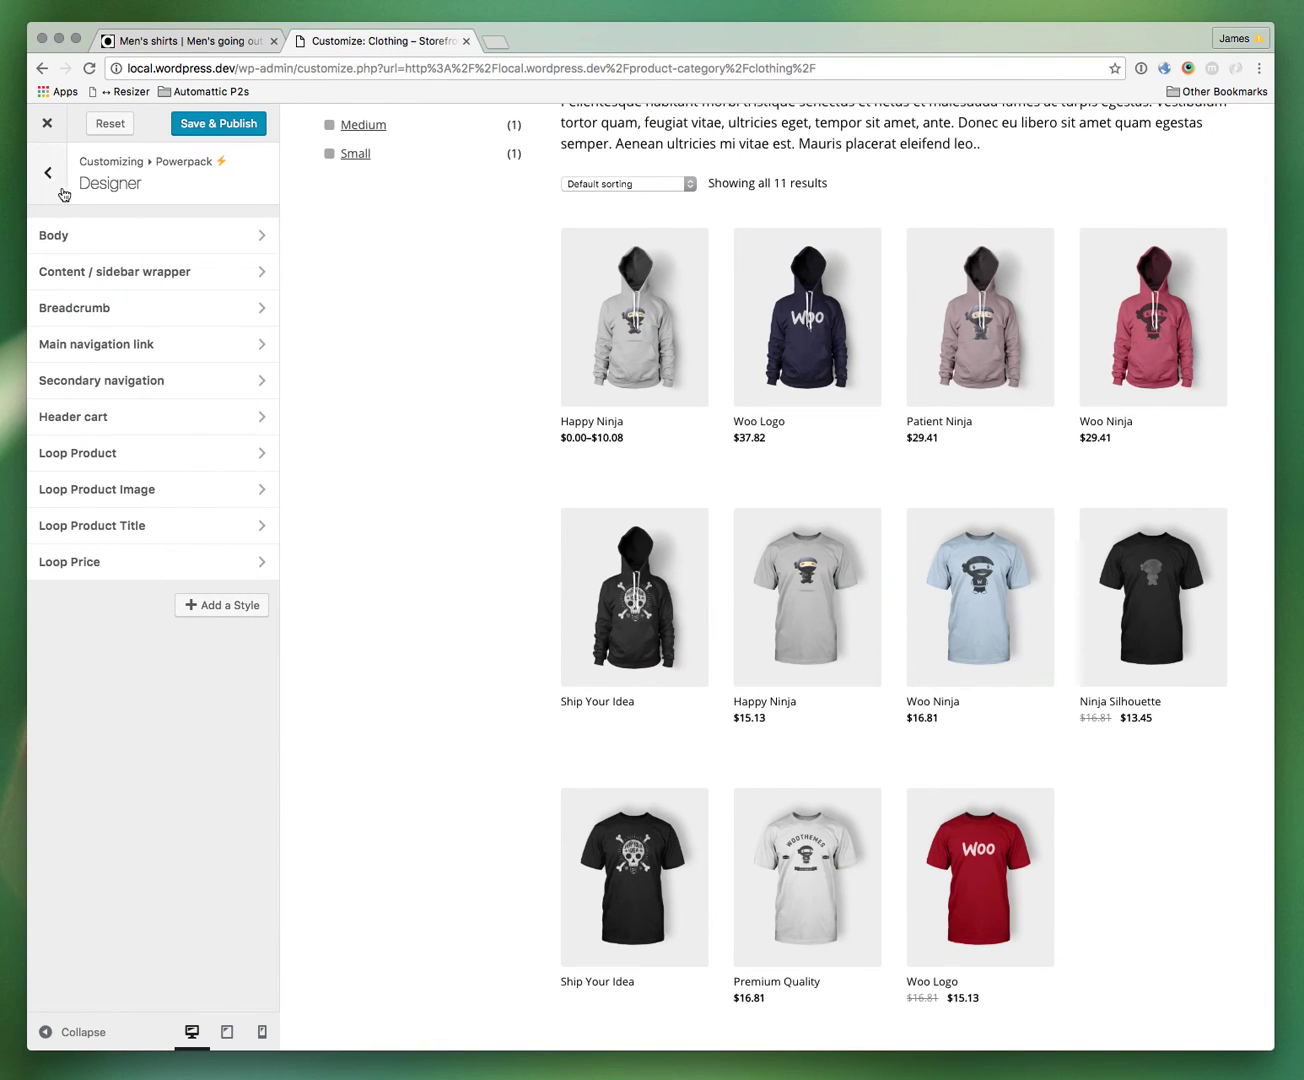
Step: Change the Loop Product Title's text color to mid-gray #666666
{"action": "left_click", "coordinate": [157, 524]}
{"action": "left_click", "coordinate": [95, 546]}
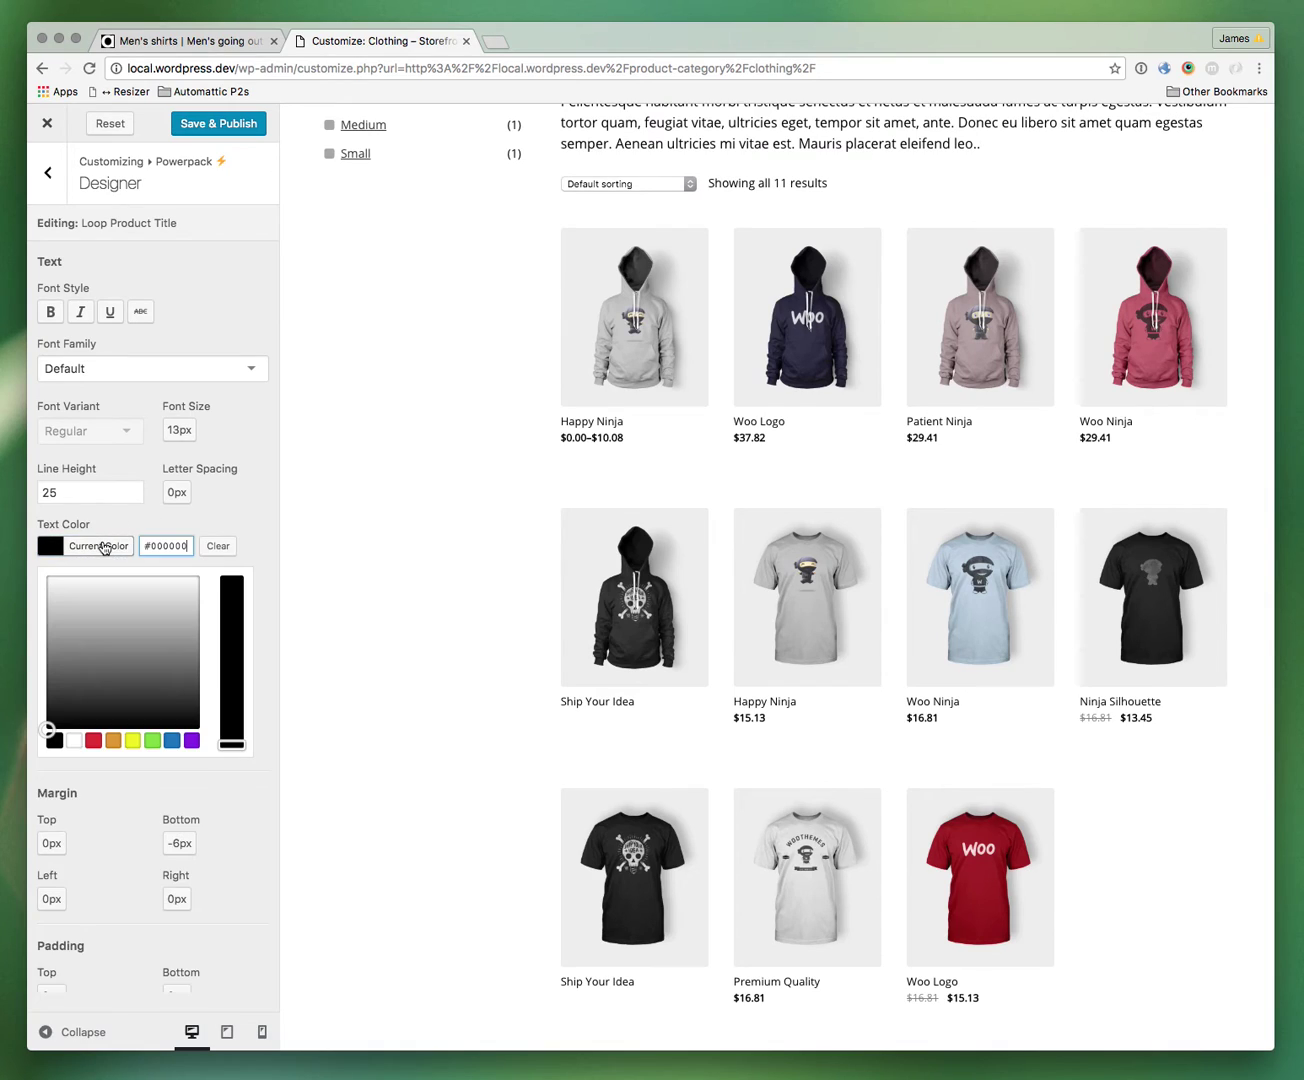
{"action": "left_click", "coordinate": [55, 682]}
{"action": "left_click_drag", "start_coordinate": [55, 682], "coordinate": [34, 669]}
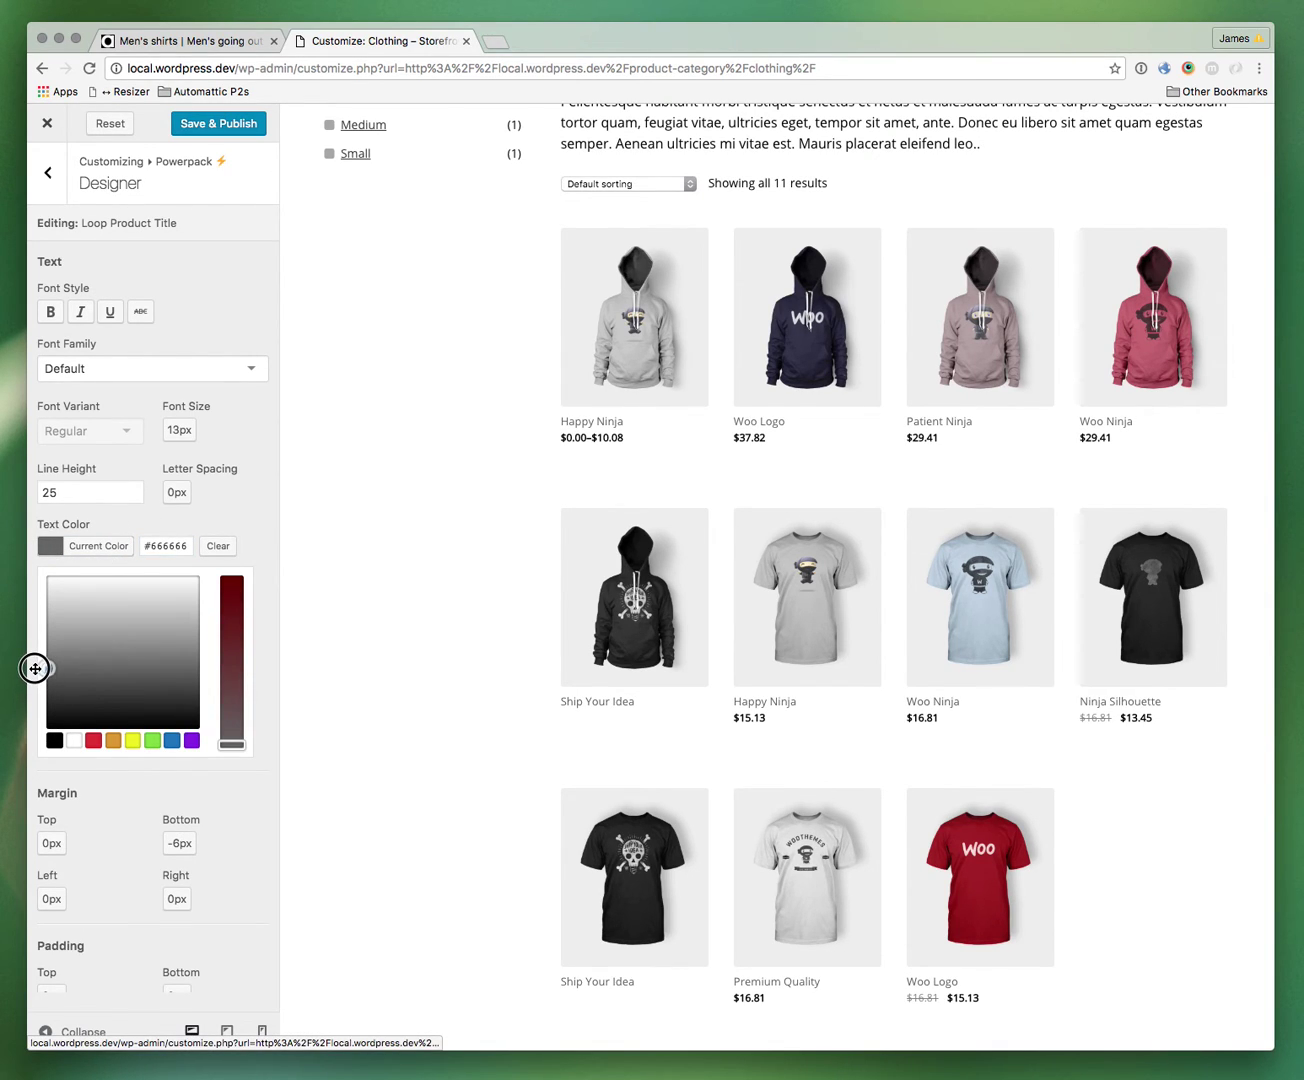
{"action": "left_click", "coordinate": [40, 673]}
{"action": "left_click", "coordinate": [47, 172]}
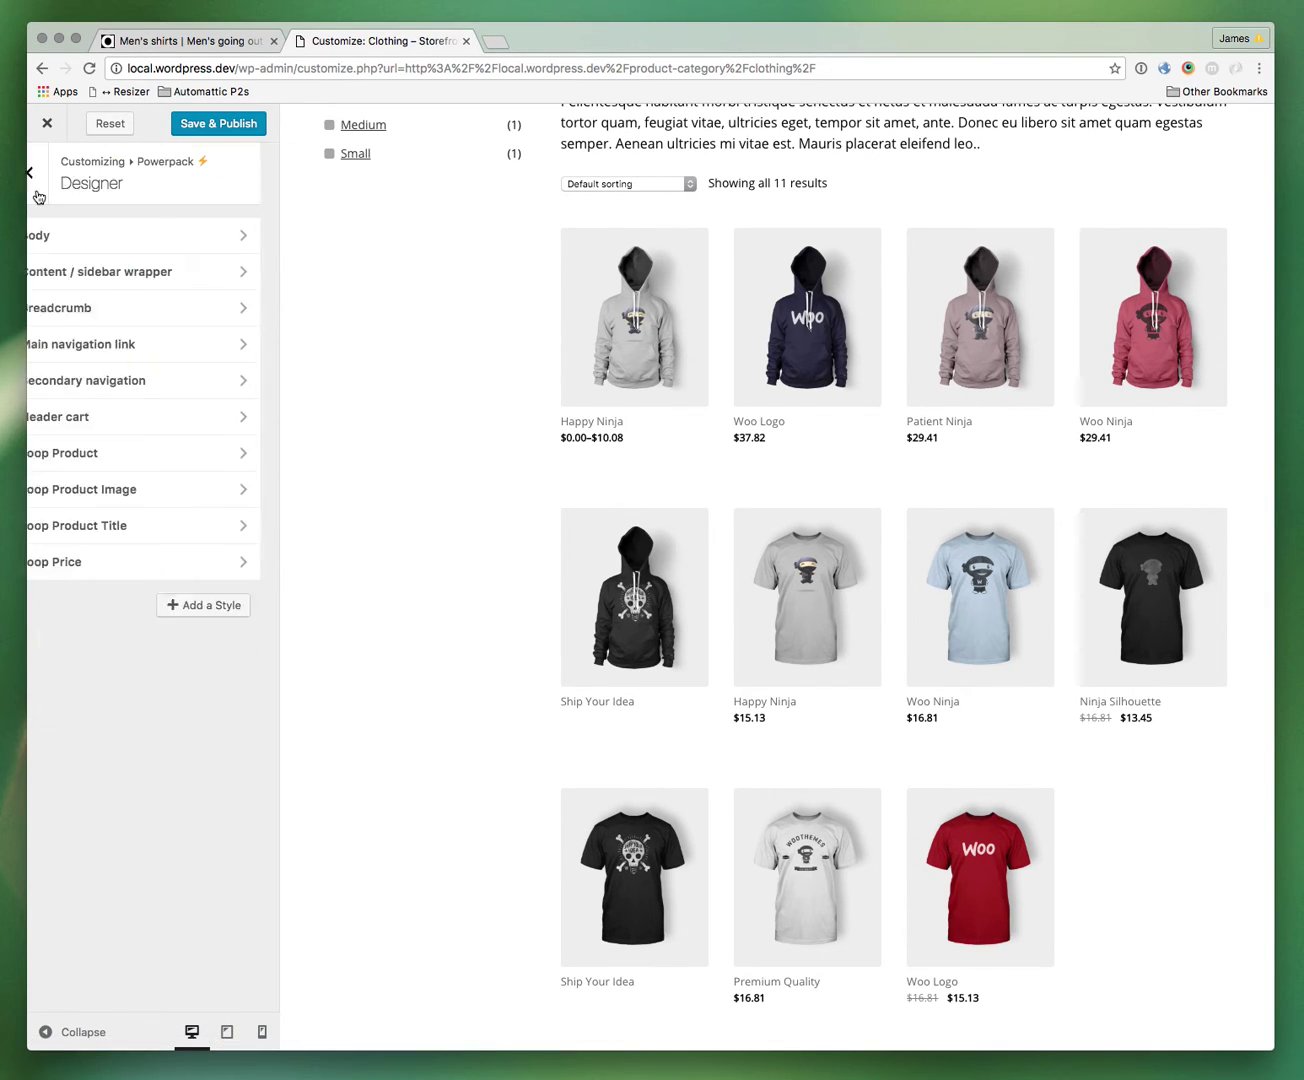
Step: Compare the restyled category page's heading, description, filters and product grid with the ASOS shirts page
{"action": "scroll", "coordinate": [425, 401], "scroll_direction": "up", "scroll_amount": 5}
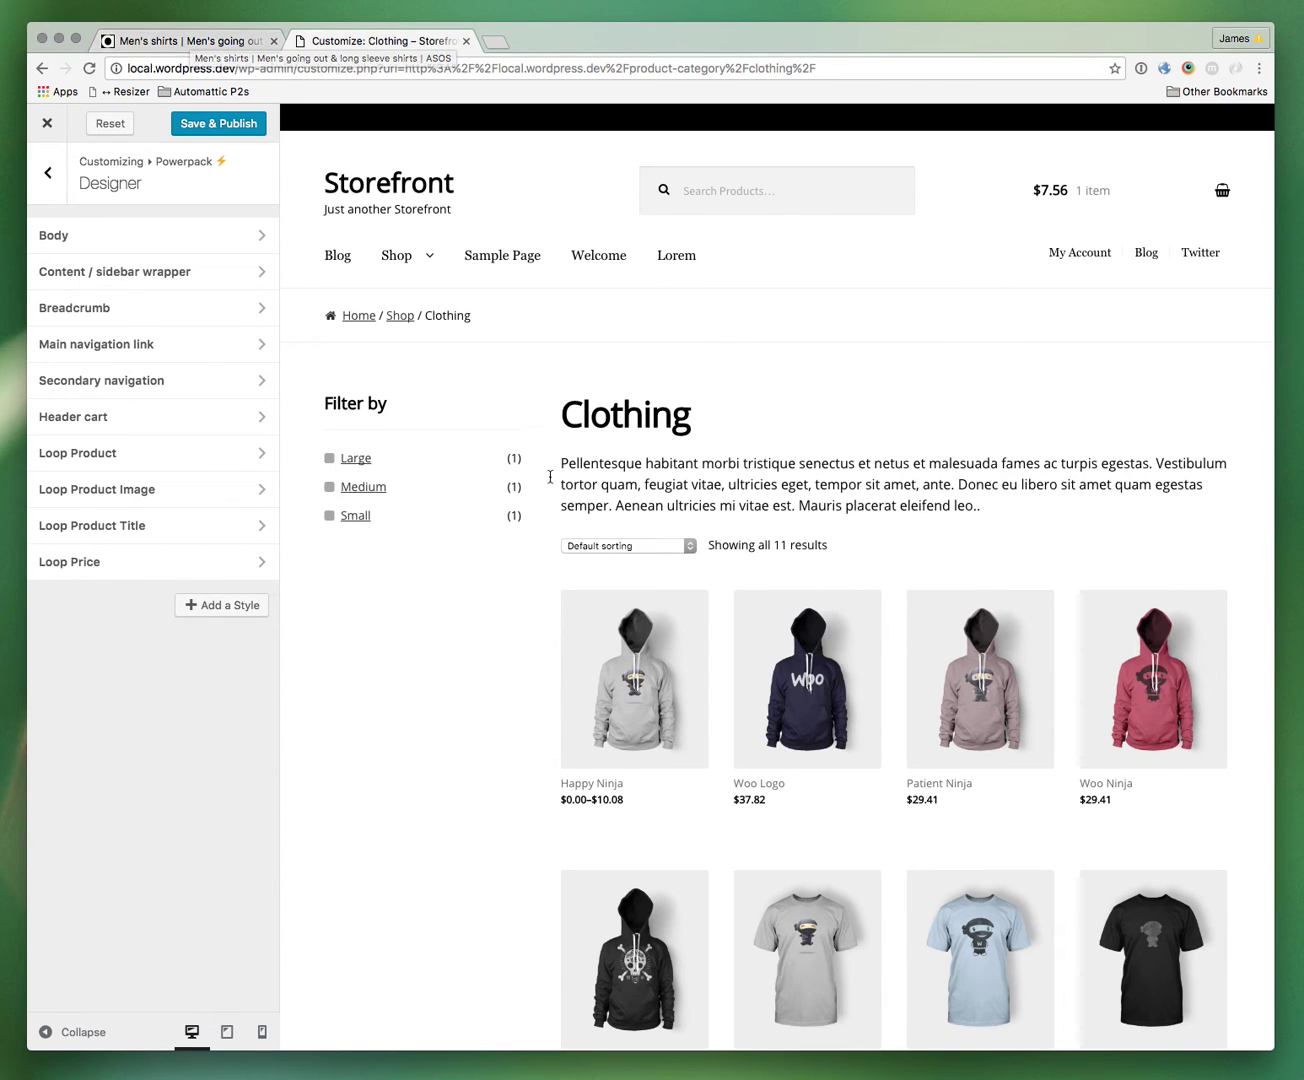
{"action": "left_click", "coordinate": [227, 43]}
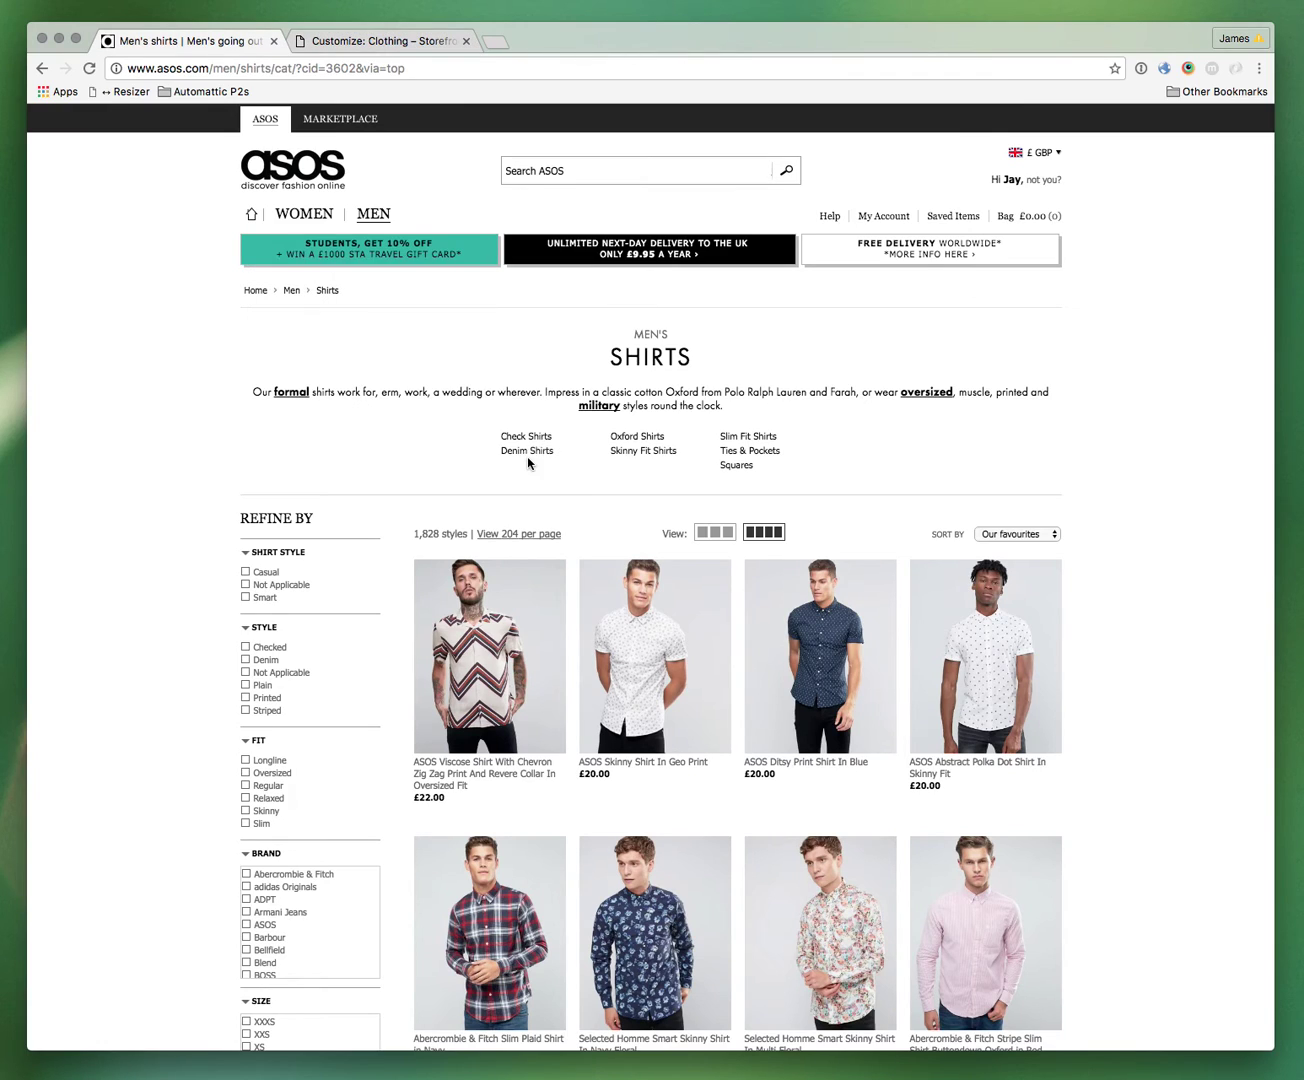
{"action": "scroll", "coordinate": [527, 462], "scroll_direction": "down", "scroll_amount": 3}
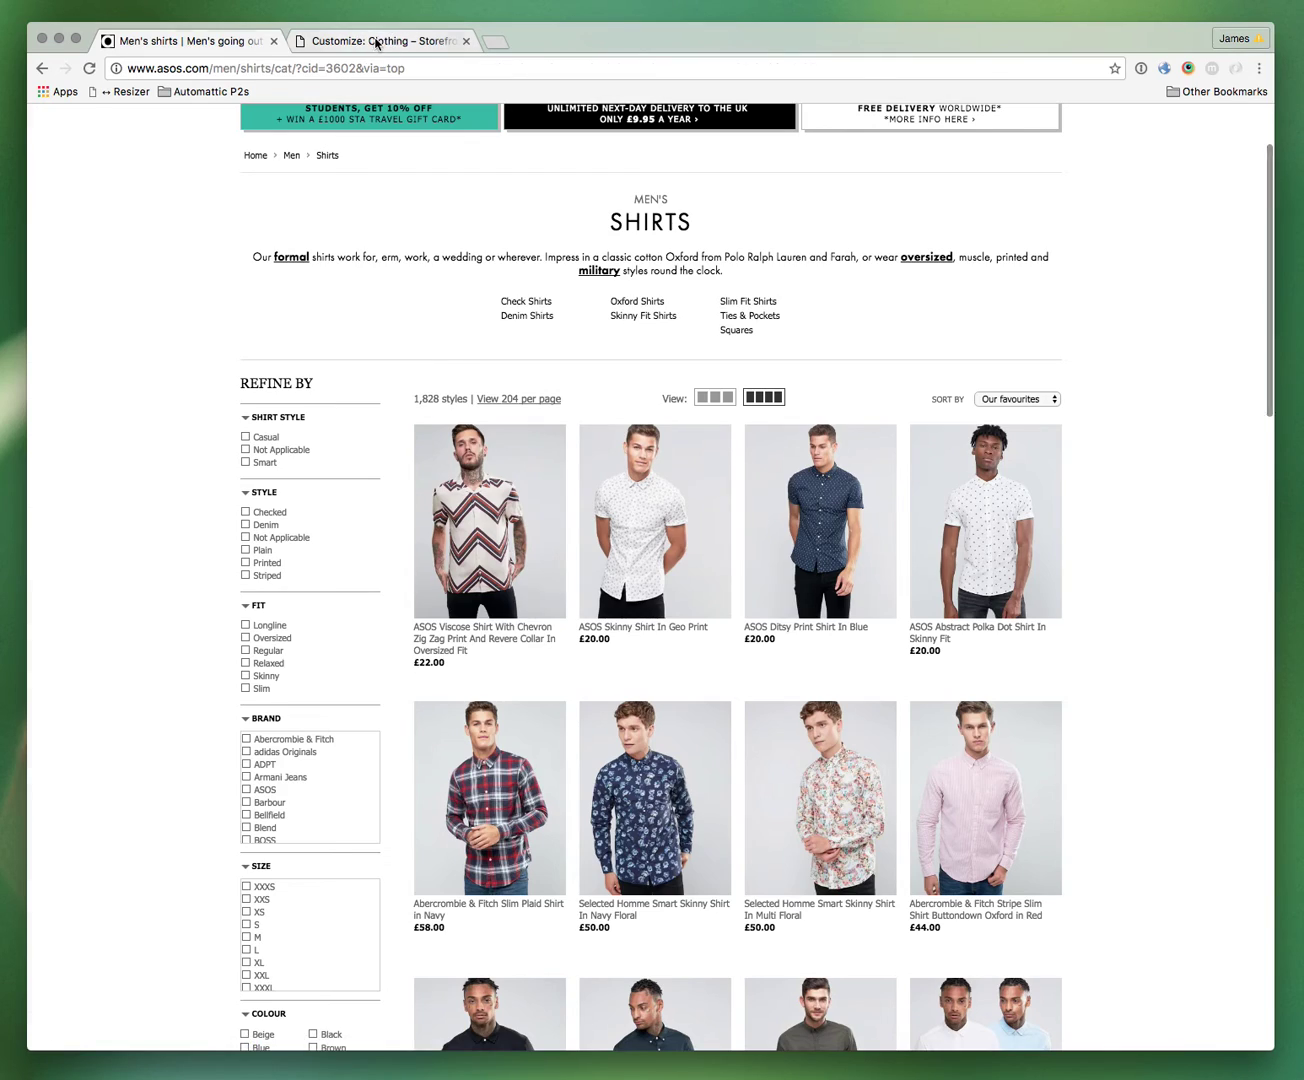
{"action": "left_click", "coordinate": [382, 41]}
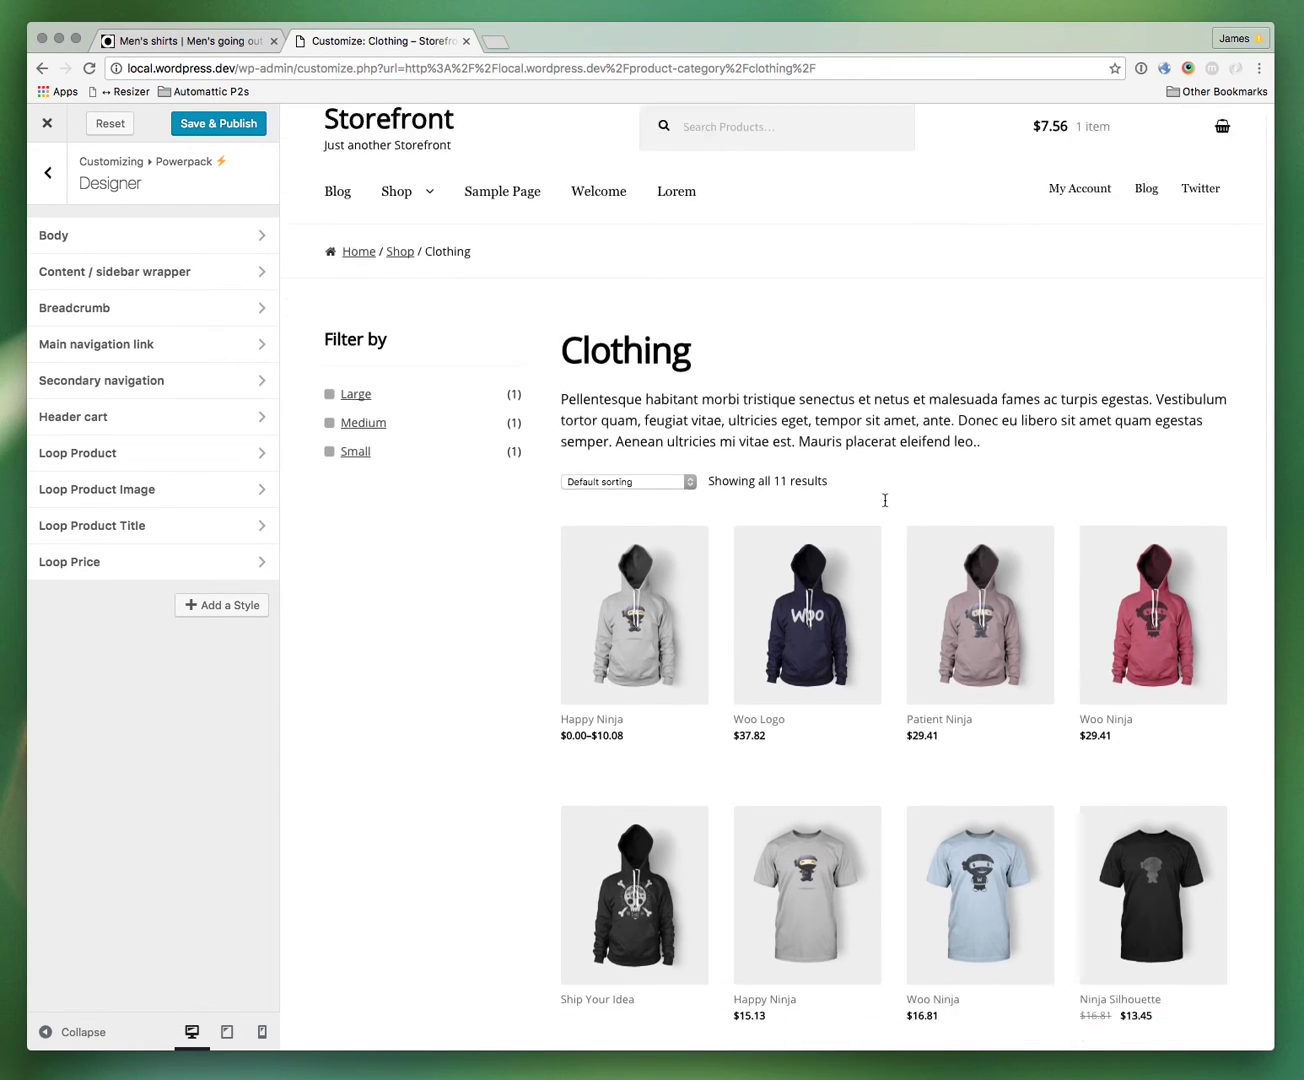
{"action": "scroll", "coordinate": [886, 503], "scroll_direction": "down", "scroll_amount": 7}
{"action": "scroll", "coordinate": [885, 503], "scroll_direction": "up", "scroll_amount": 5}
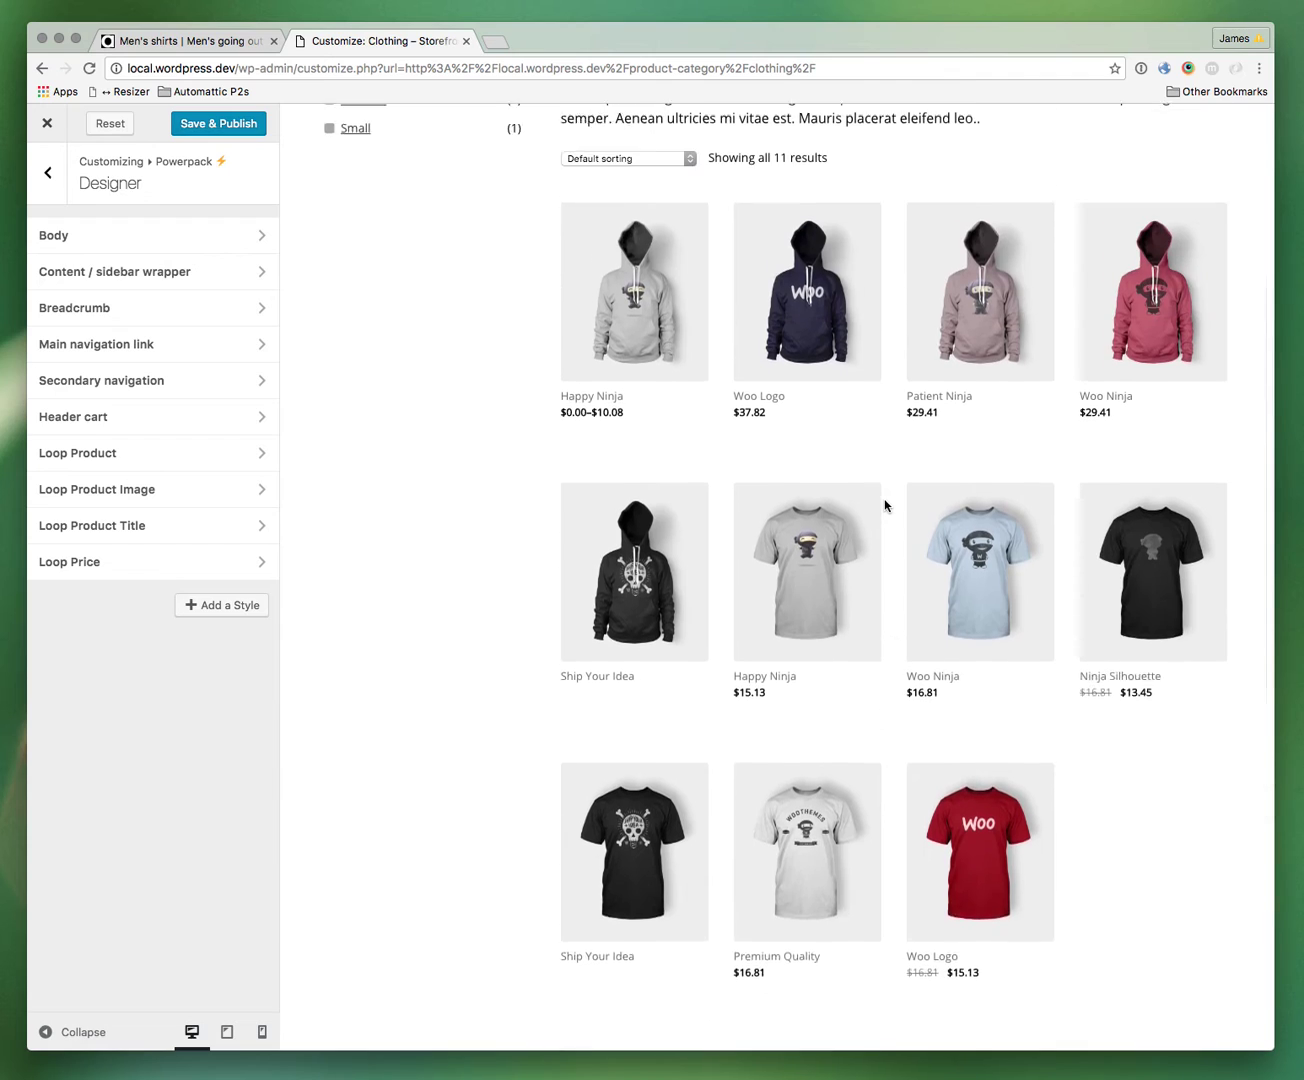
{"action": "scroll", "coordinate": [1042, 329], "scroll_direction": "up", "scroll_amount": 2}
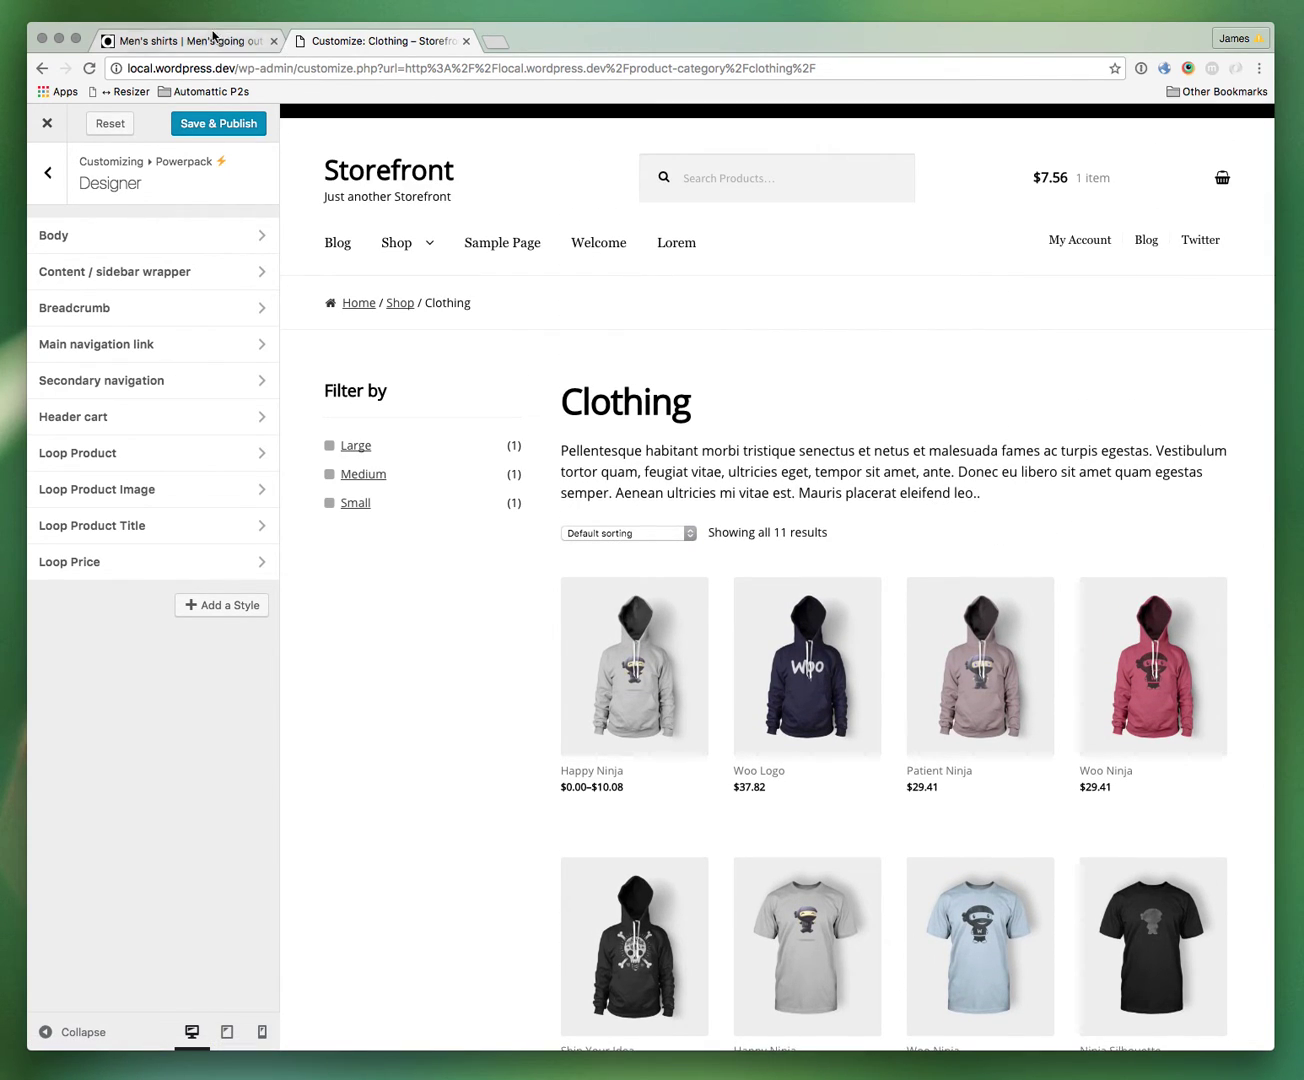
{"action": "left_click", "coordinate": [152, 41]}
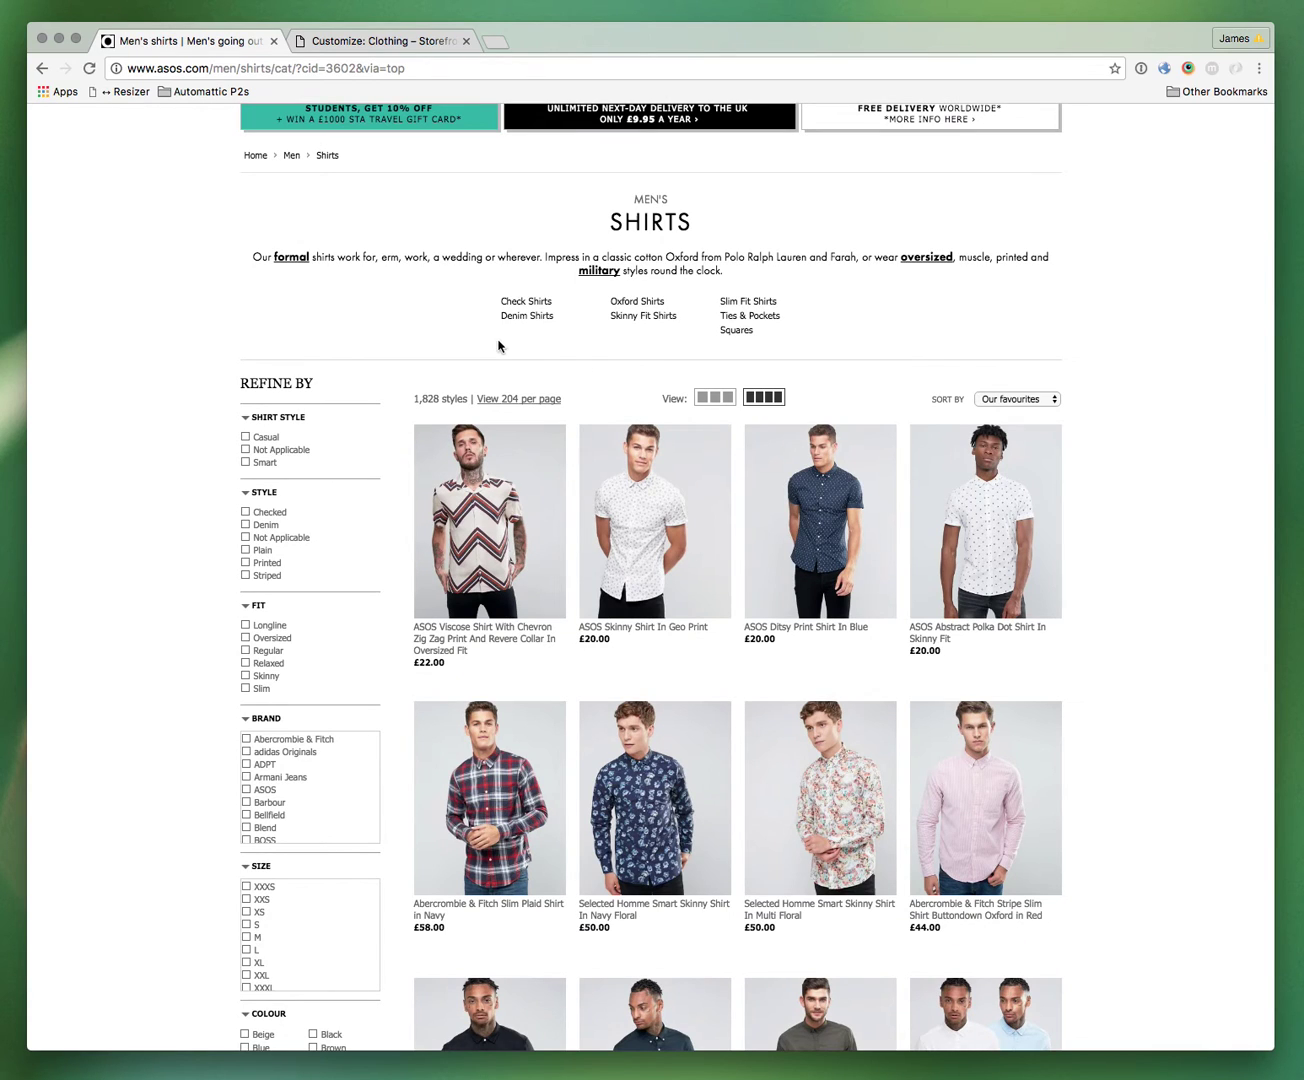
{"action": "scroll", "coordinate": [624, 223], "scroll_direction": "up", "scroll_amount": 1}
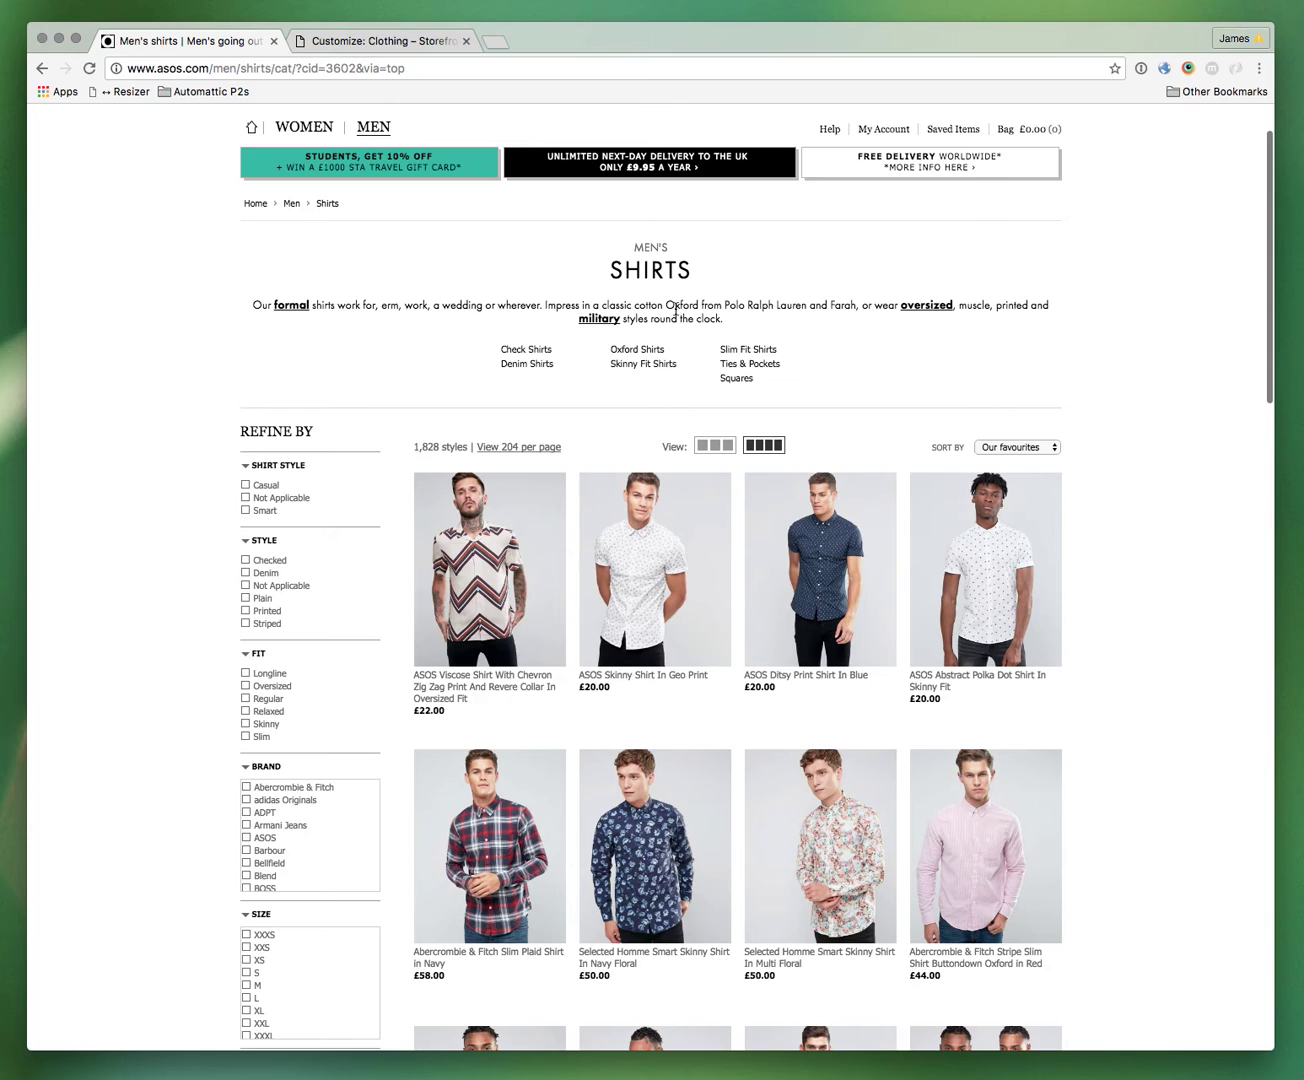
{"action": "scroll", "coordinate": [624, 267], "scroll_direction": "up", "scroll_amount": 1}
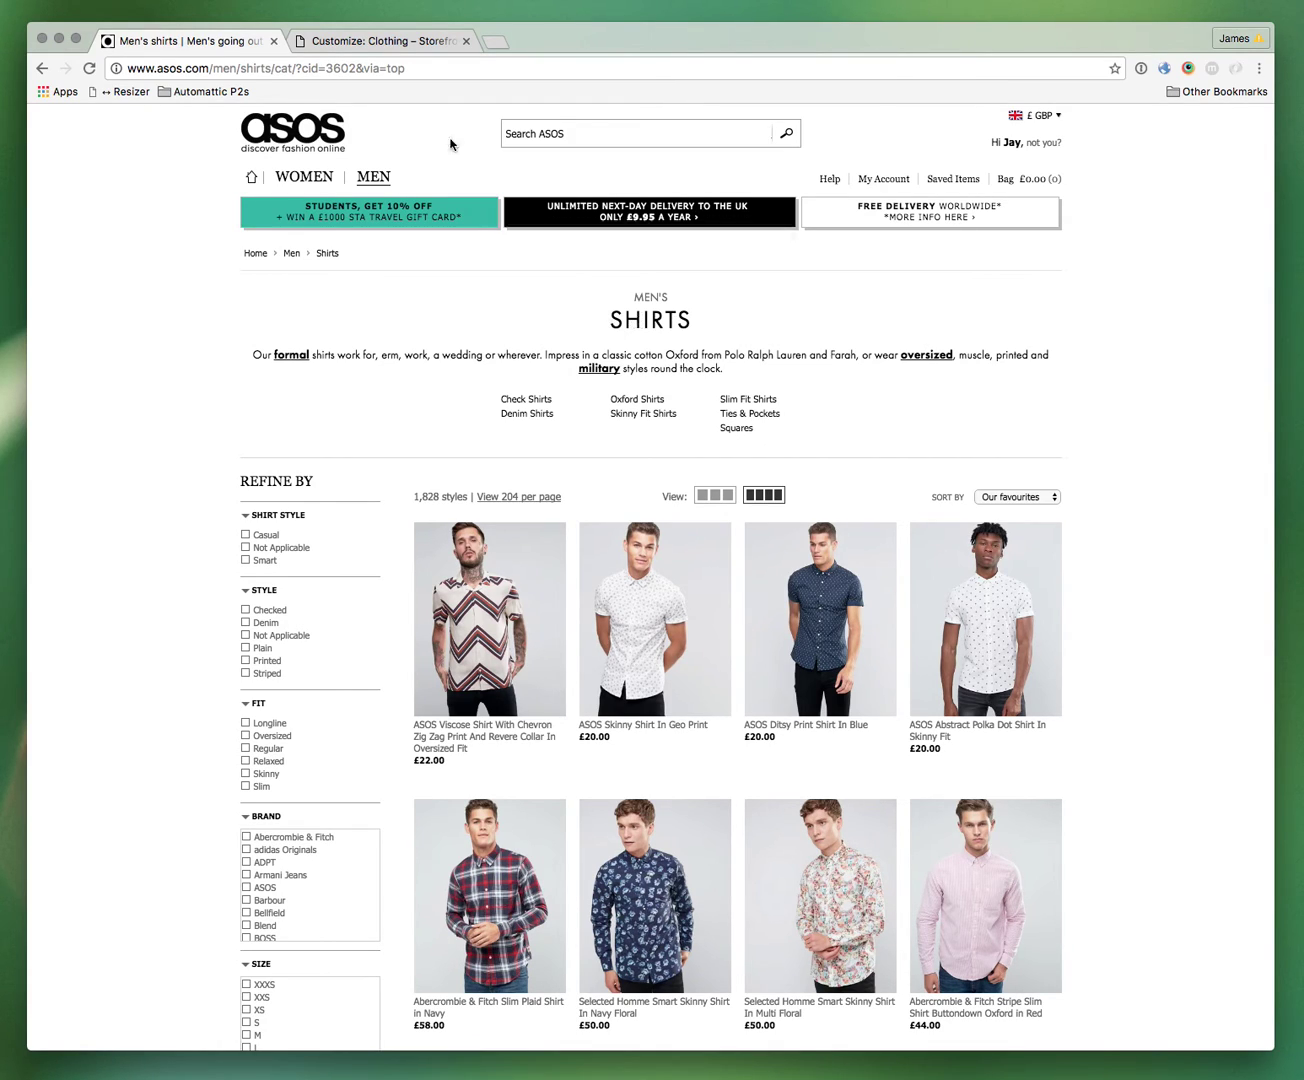
Step: Add a Designer style for the category page's H1 heading and set its font size to 24 px
{"action": "left_click", "coordinate": [404, 38]}
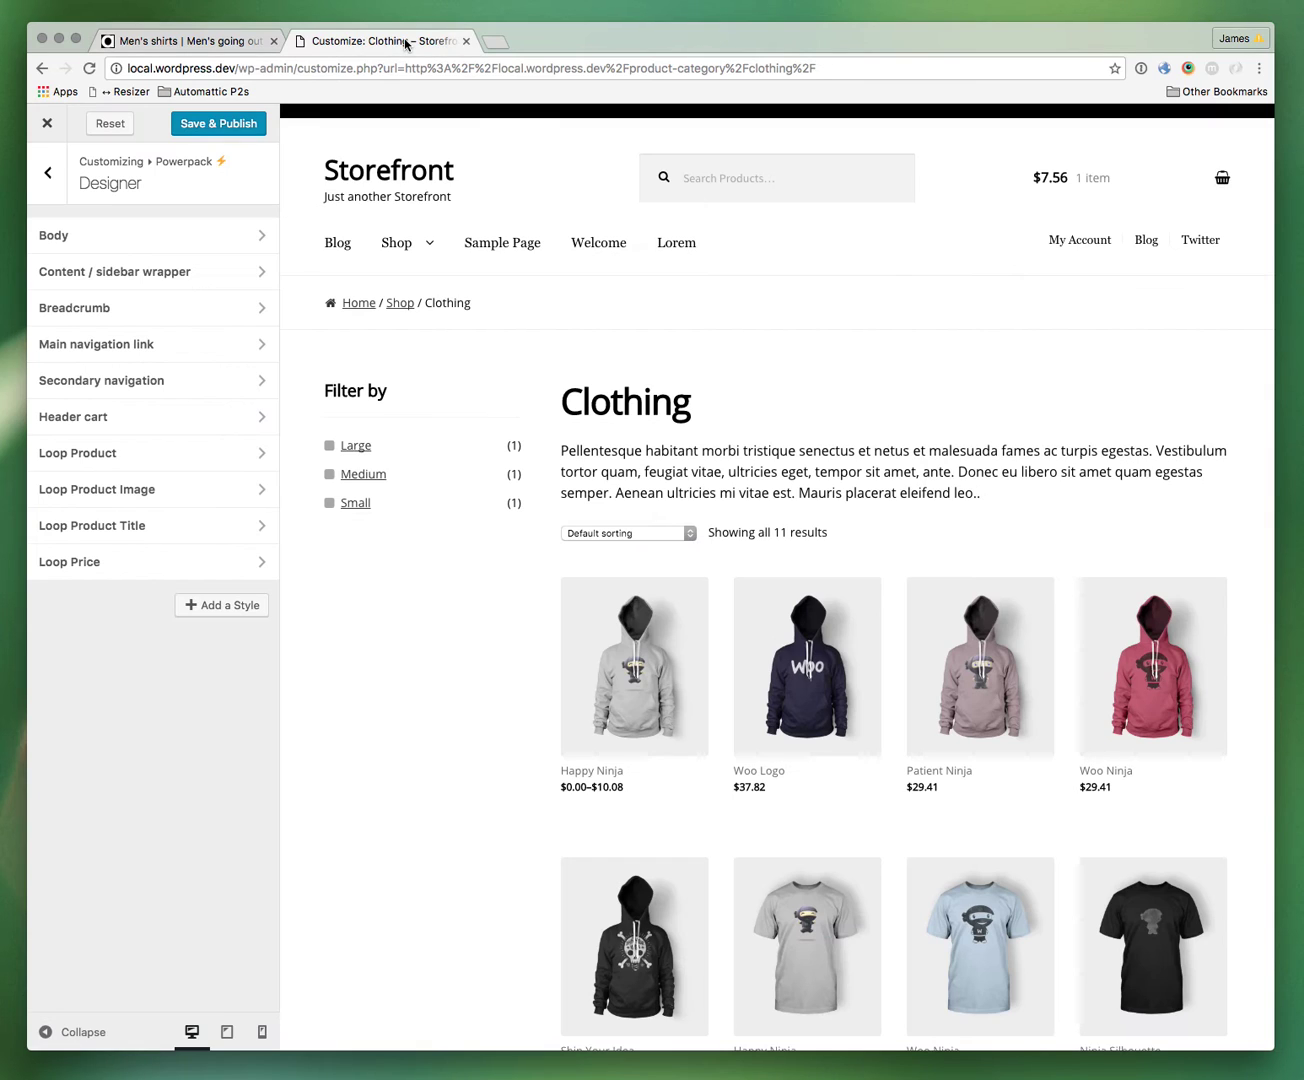
{"action": "left_click", "coordinate": [206, 605]}
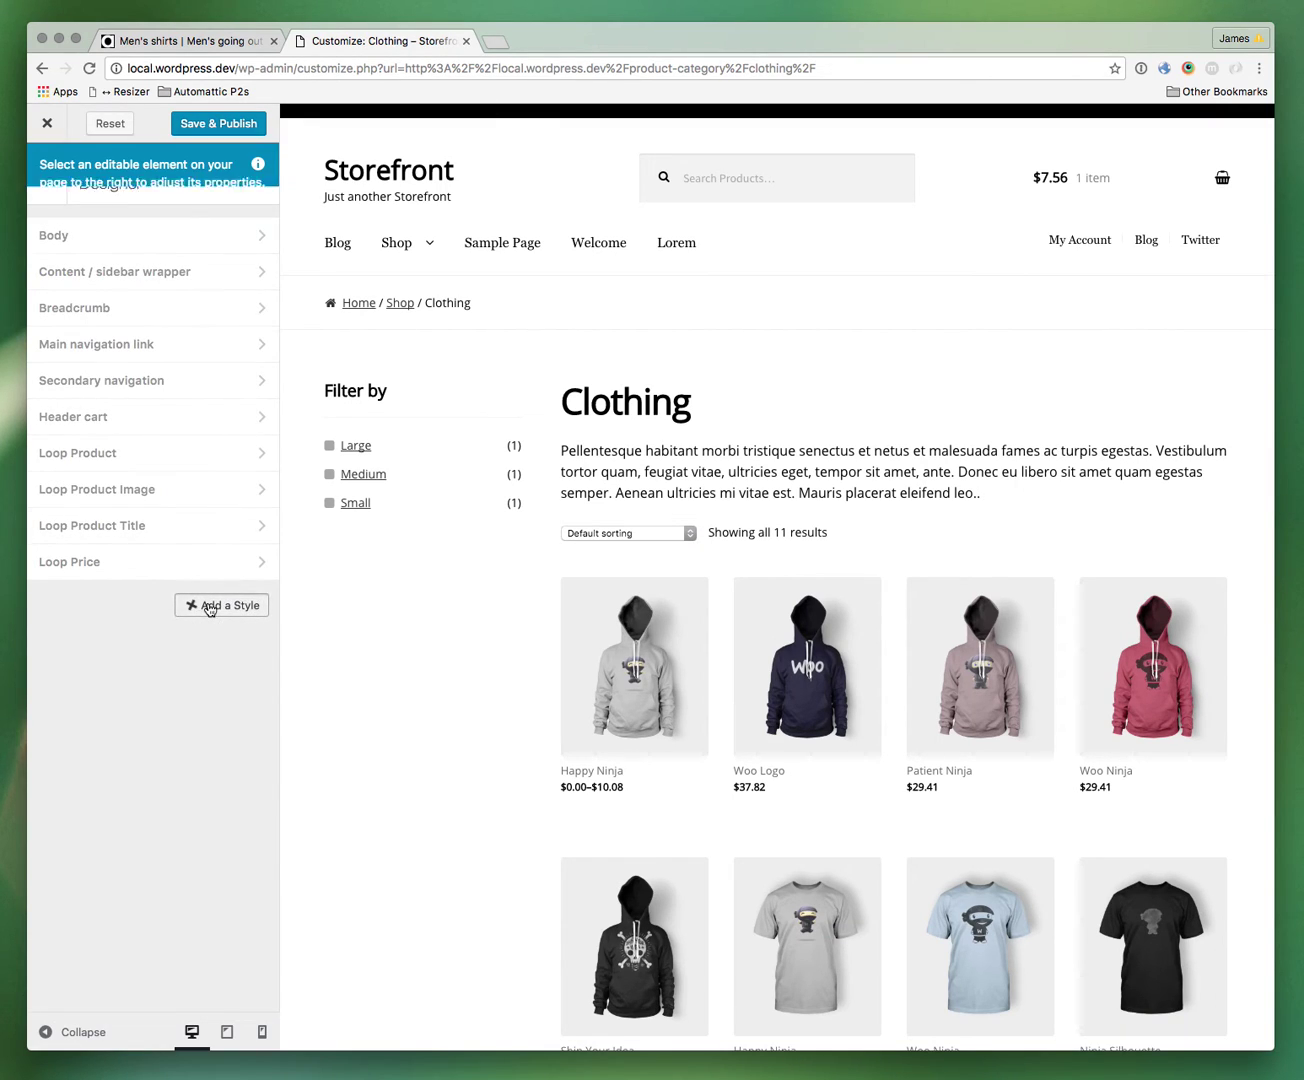
{"action": "left_click", "coordinate": [710, 413]}
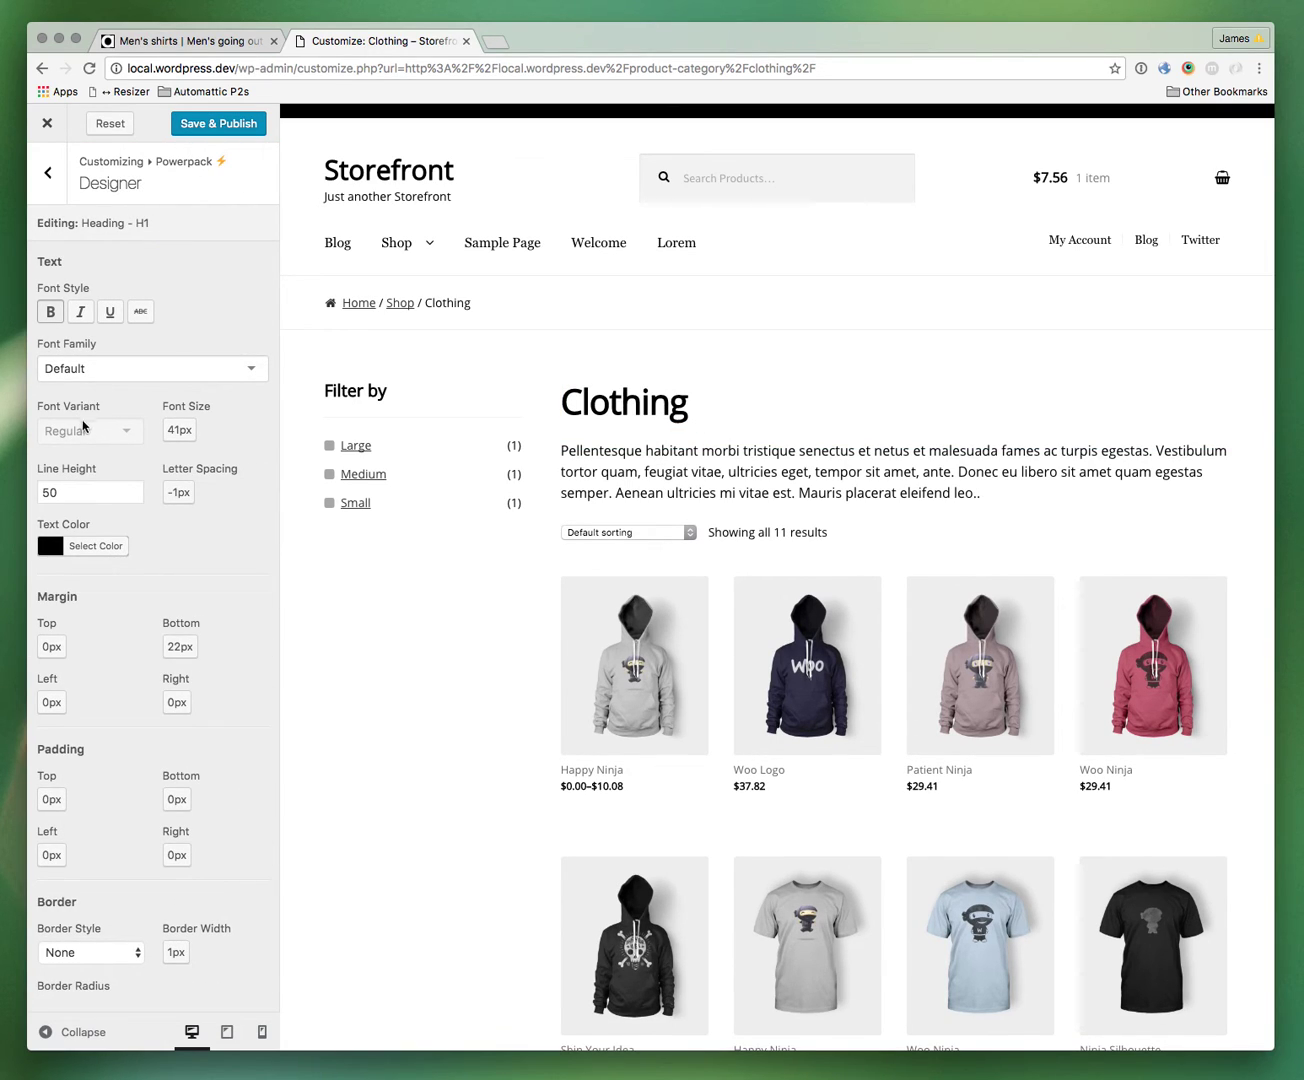
{"action": "left_click", "coordinate": [171, 431]}
{"action": "double_click", "coordinate": [171, 432]}
{"action": "type", "text": "20"}
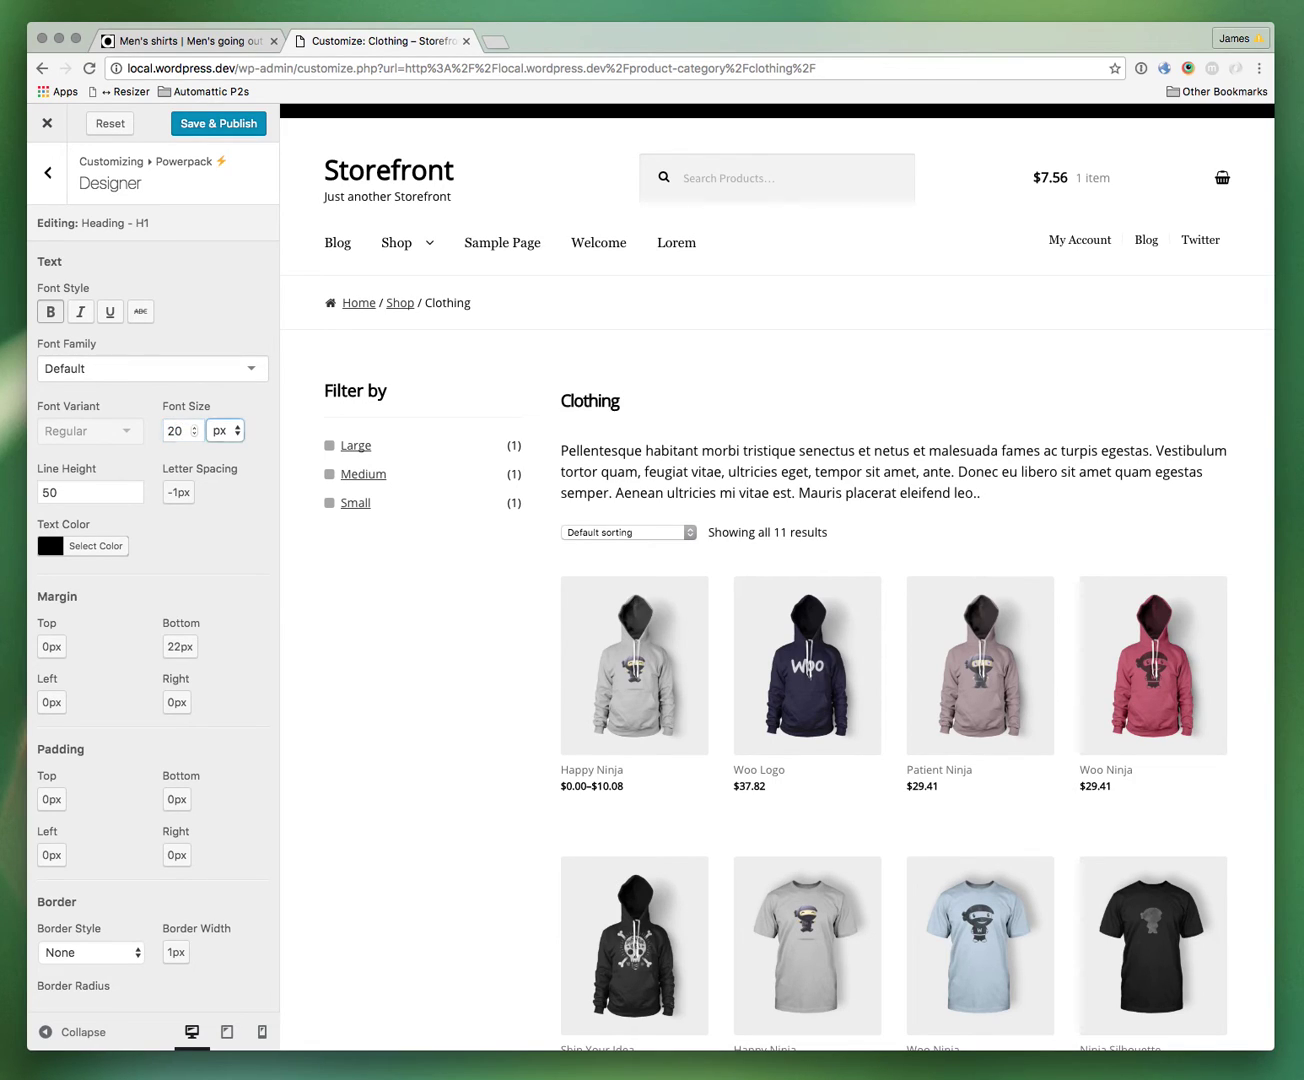
{"action": "double_click", "coordinate": [172, 432]}
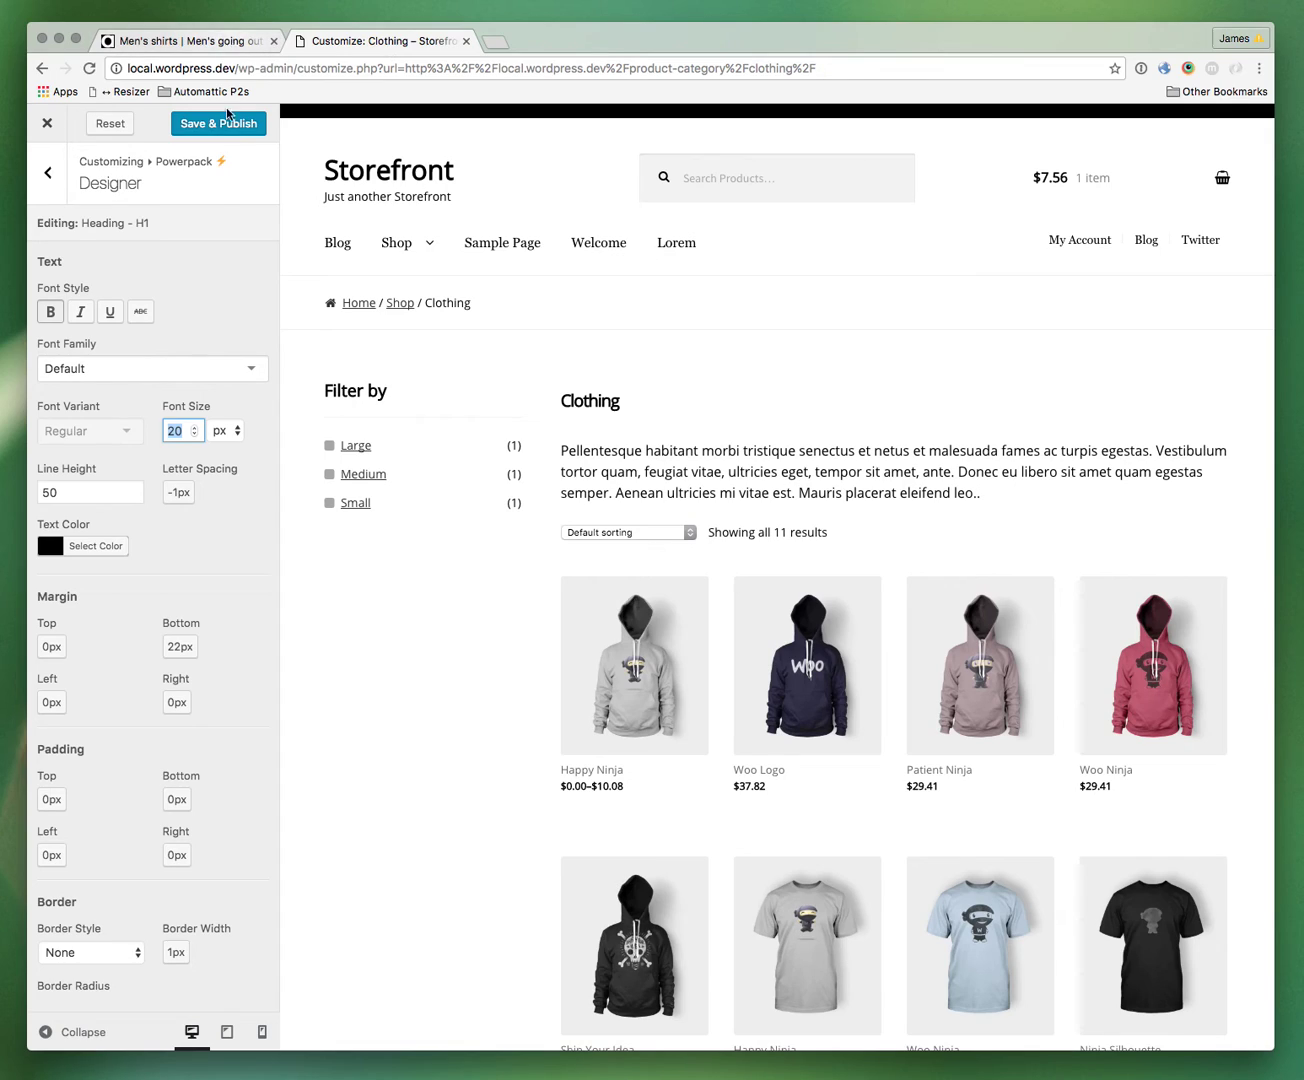
{"action": "type", "text": "24"}
{"action": "key", "text": "Tab"}
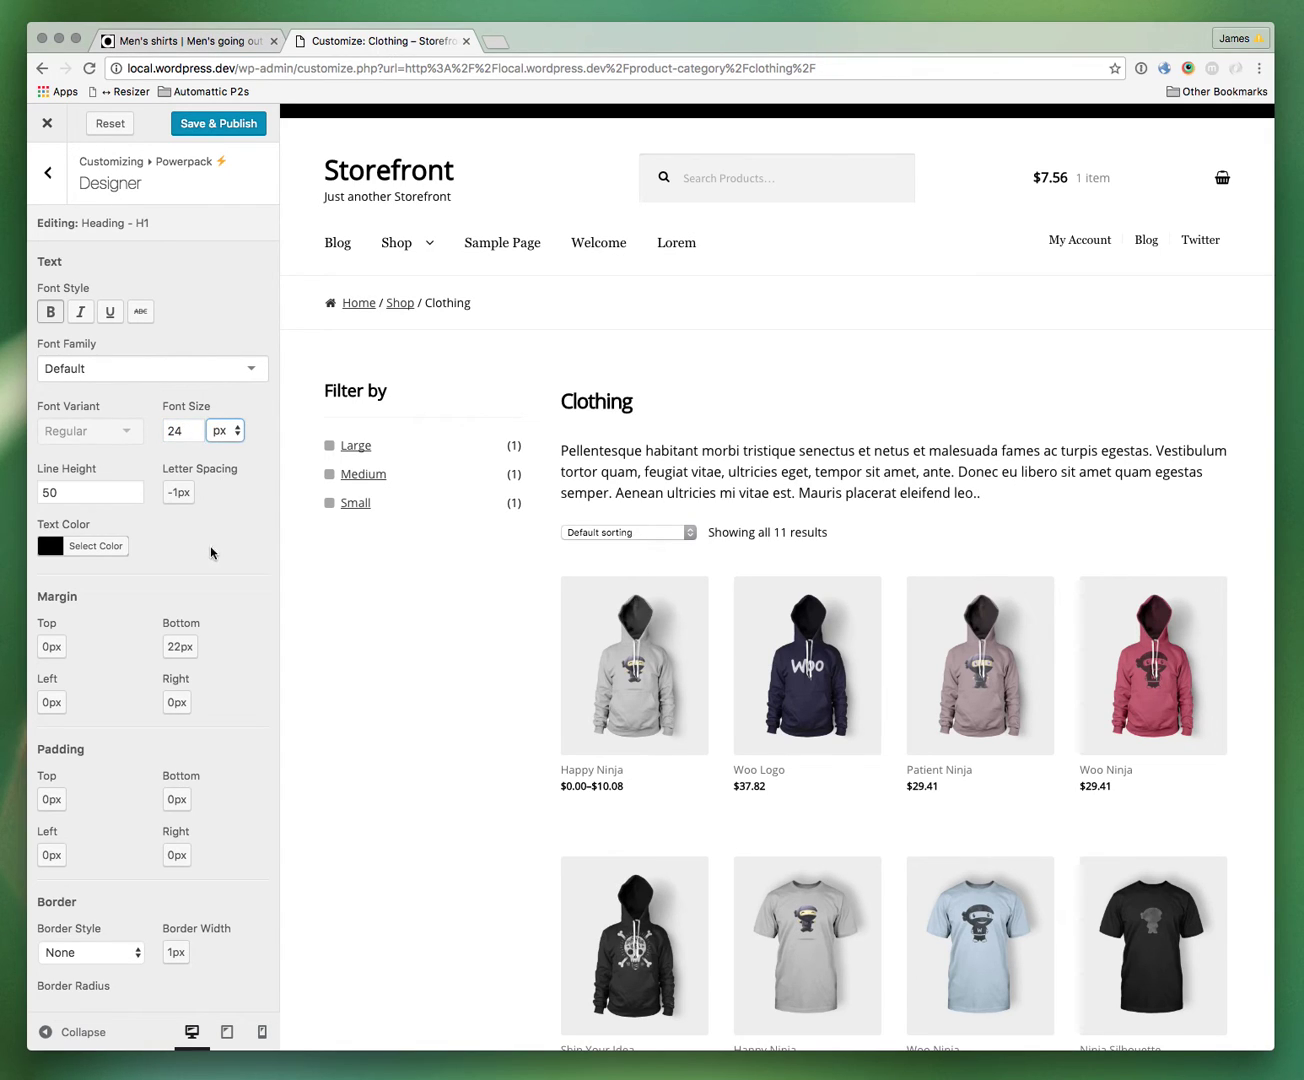
Step: Set the H1 heading style's letter spacing to 0 px and return to the Designer style list
{"action": "left_click", "coordinate": [172, 493]}
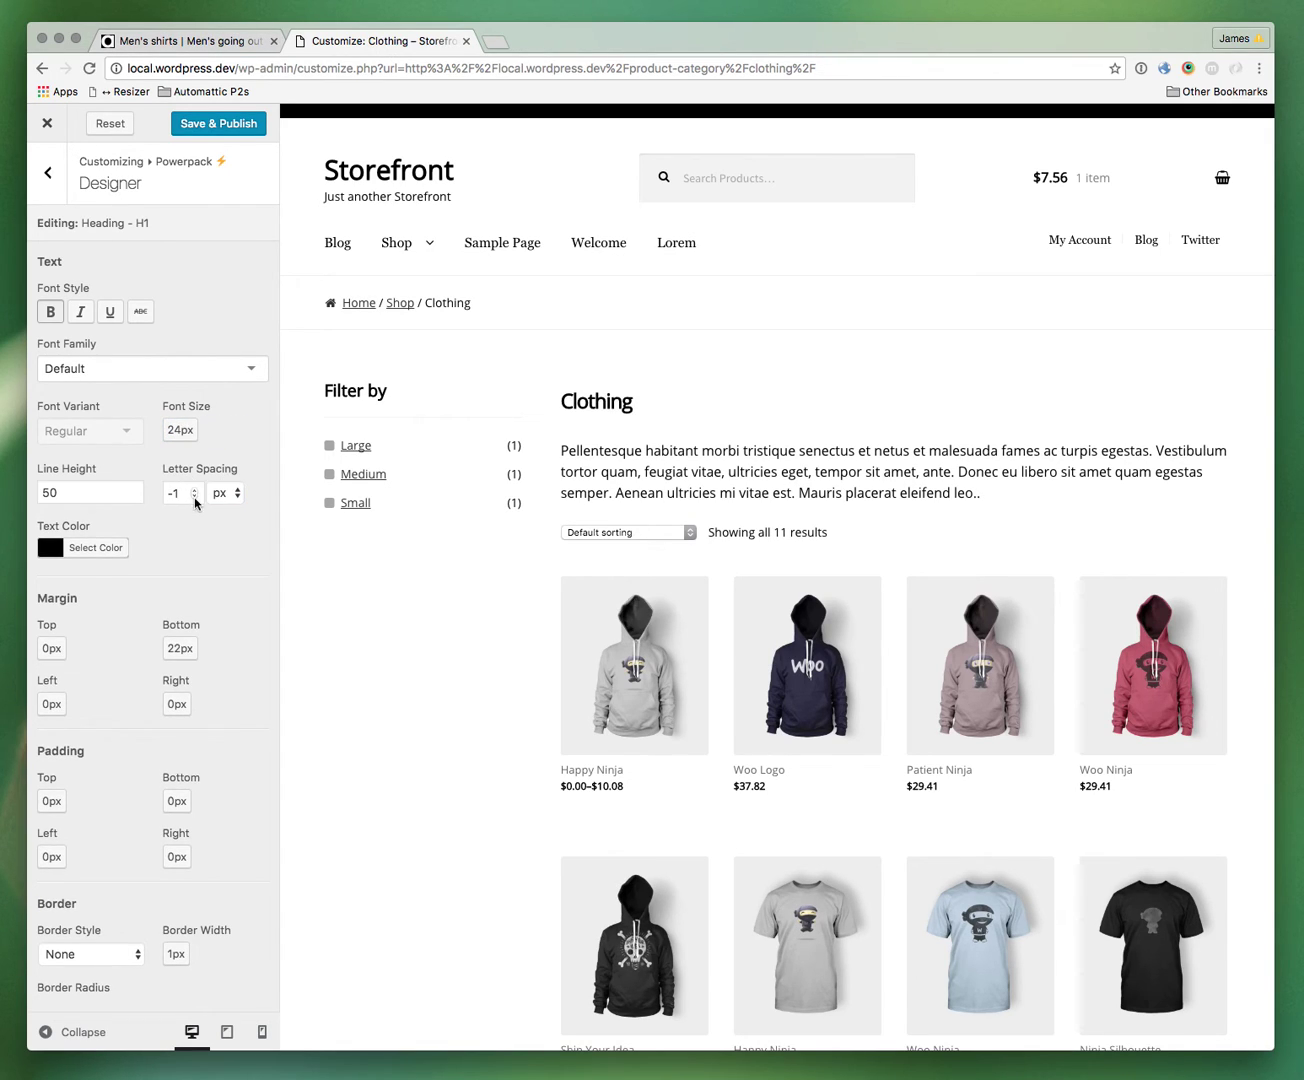
{"action": "left_click", "coordinate": [195, 500]}
{"action": "left_click", "coordinate": [193, 490]}
{"action": "left_click", "coordinate": [193, 490]}
{"action": "left_click", "coordinate": [209, 546]}
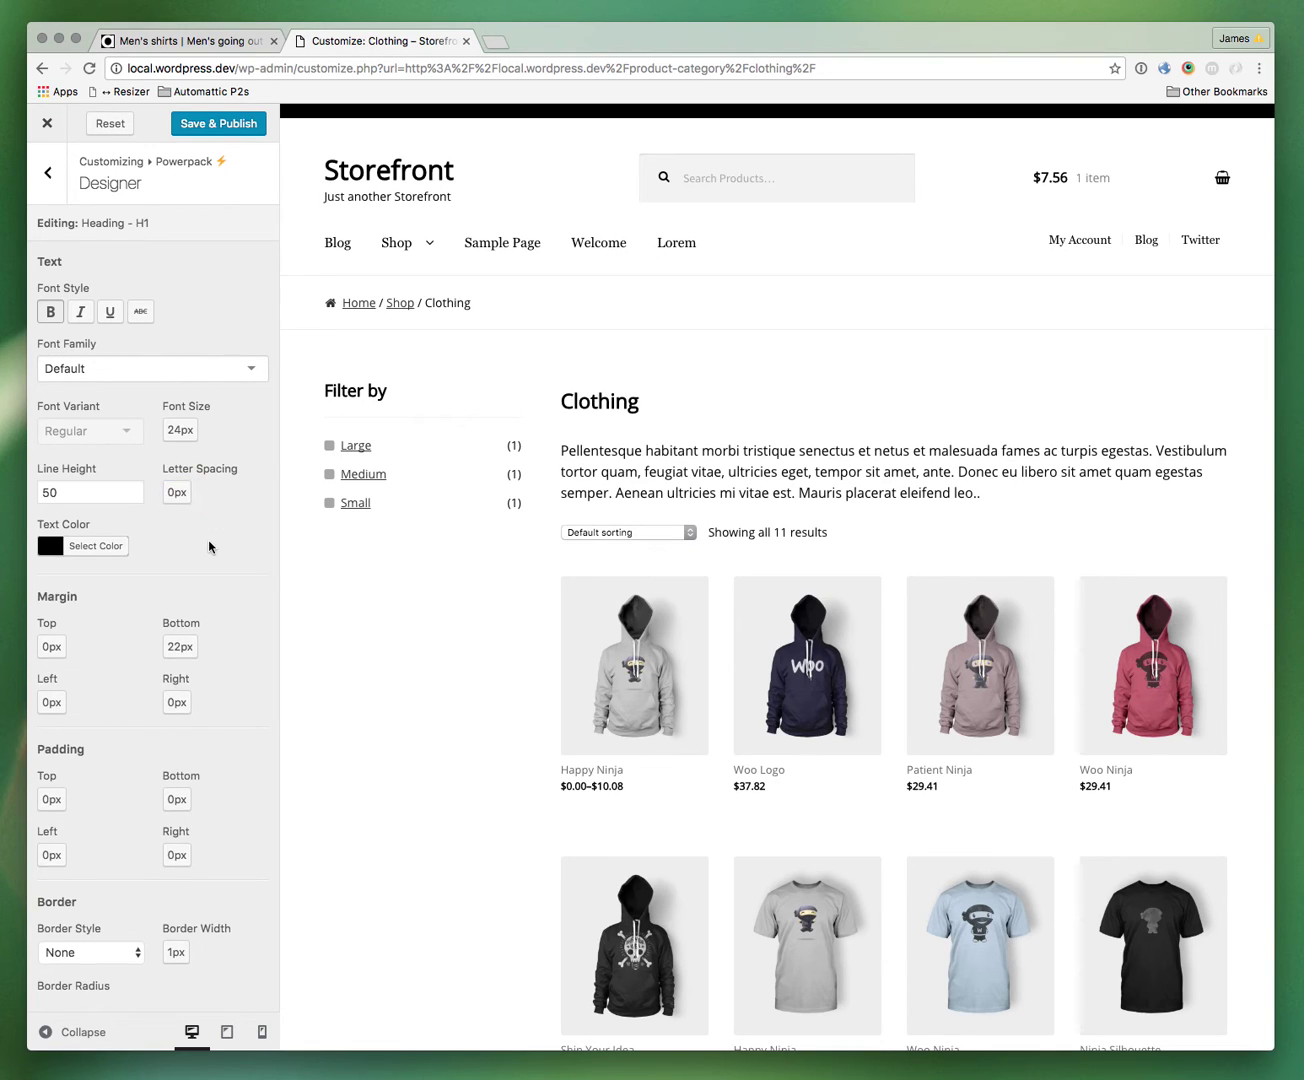
{"action": "left_click", "coordinate": [55, 194]}
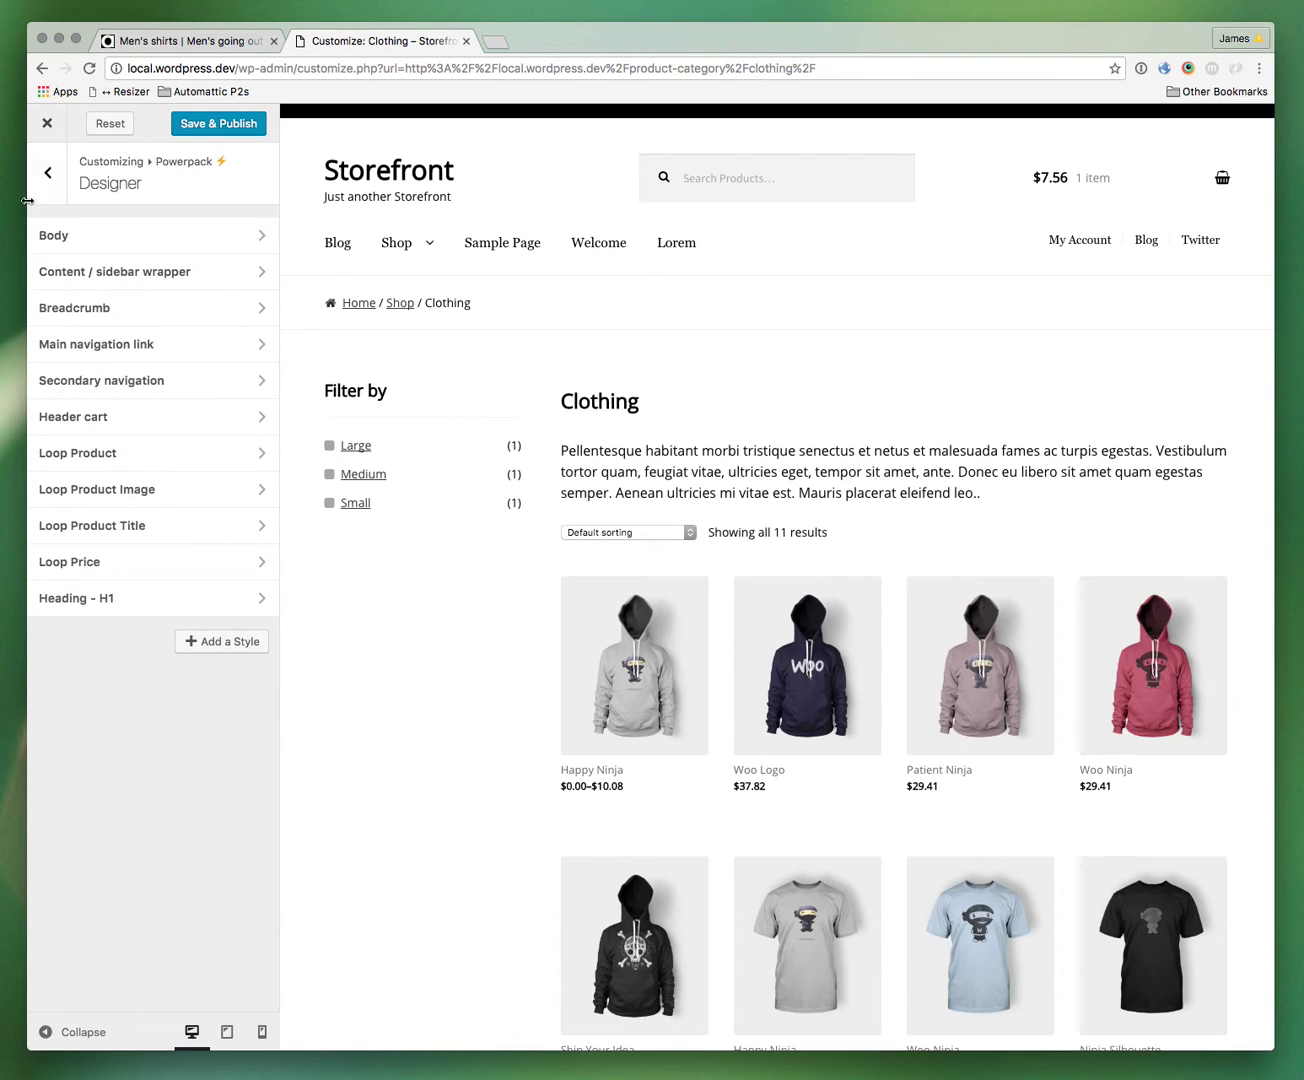
Step: Place the shop category description beneath the products in Powerpack's Shop settings
{"action": "left_click", "coordinate": [47, 183]}
{"action": "left_click", "coordinate": [116, 530]}
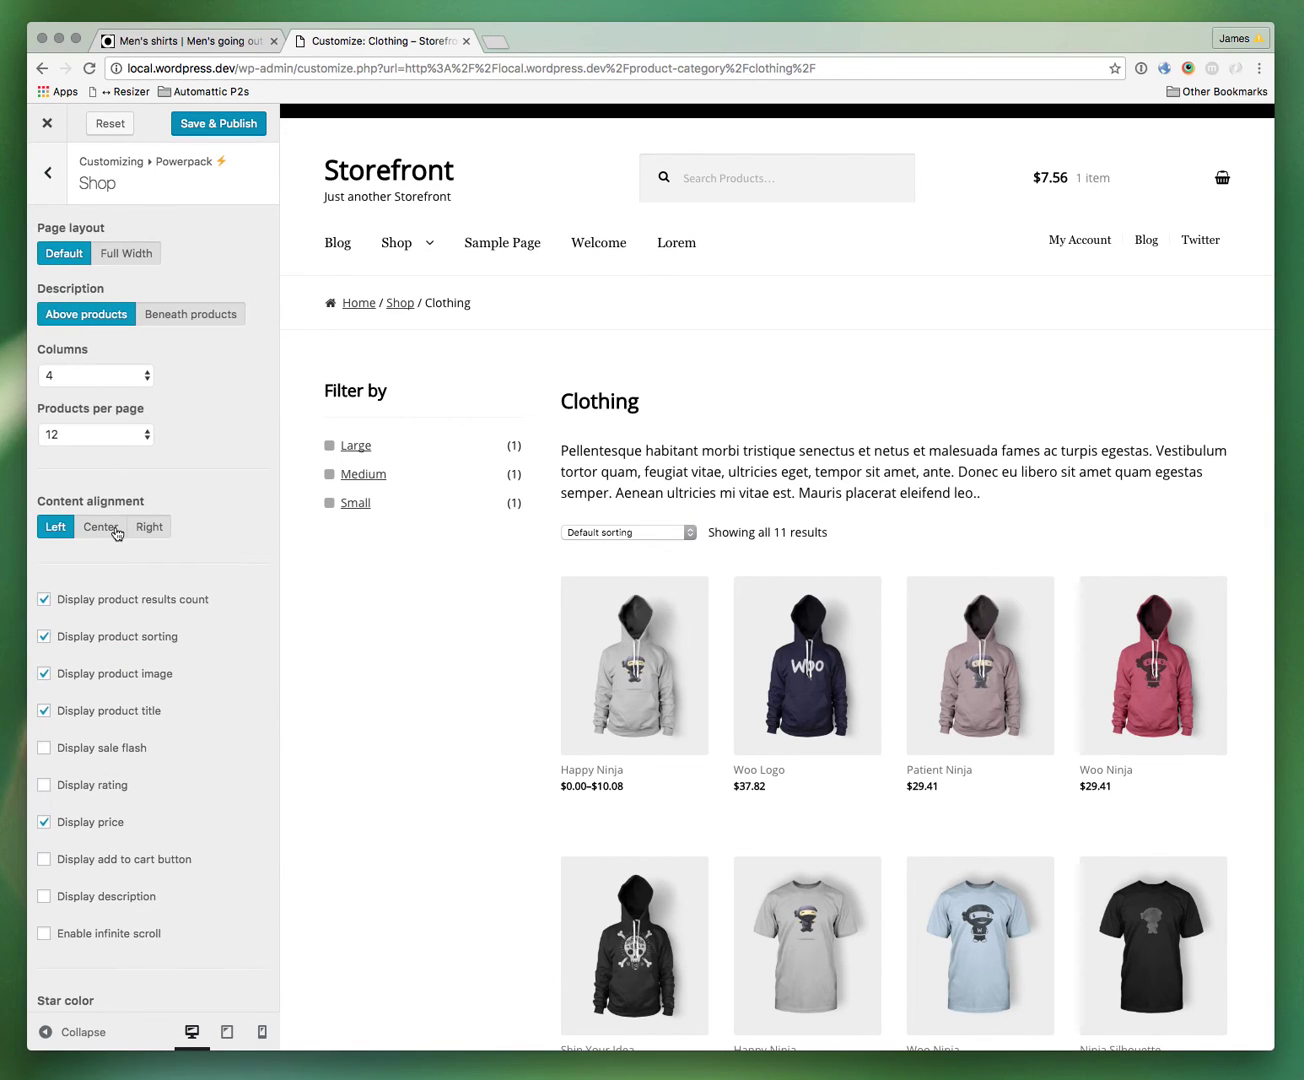
{"action": "scroll", "coordinate": [198, 440], "scroll_direction": "down", "scroll_amount": 2}
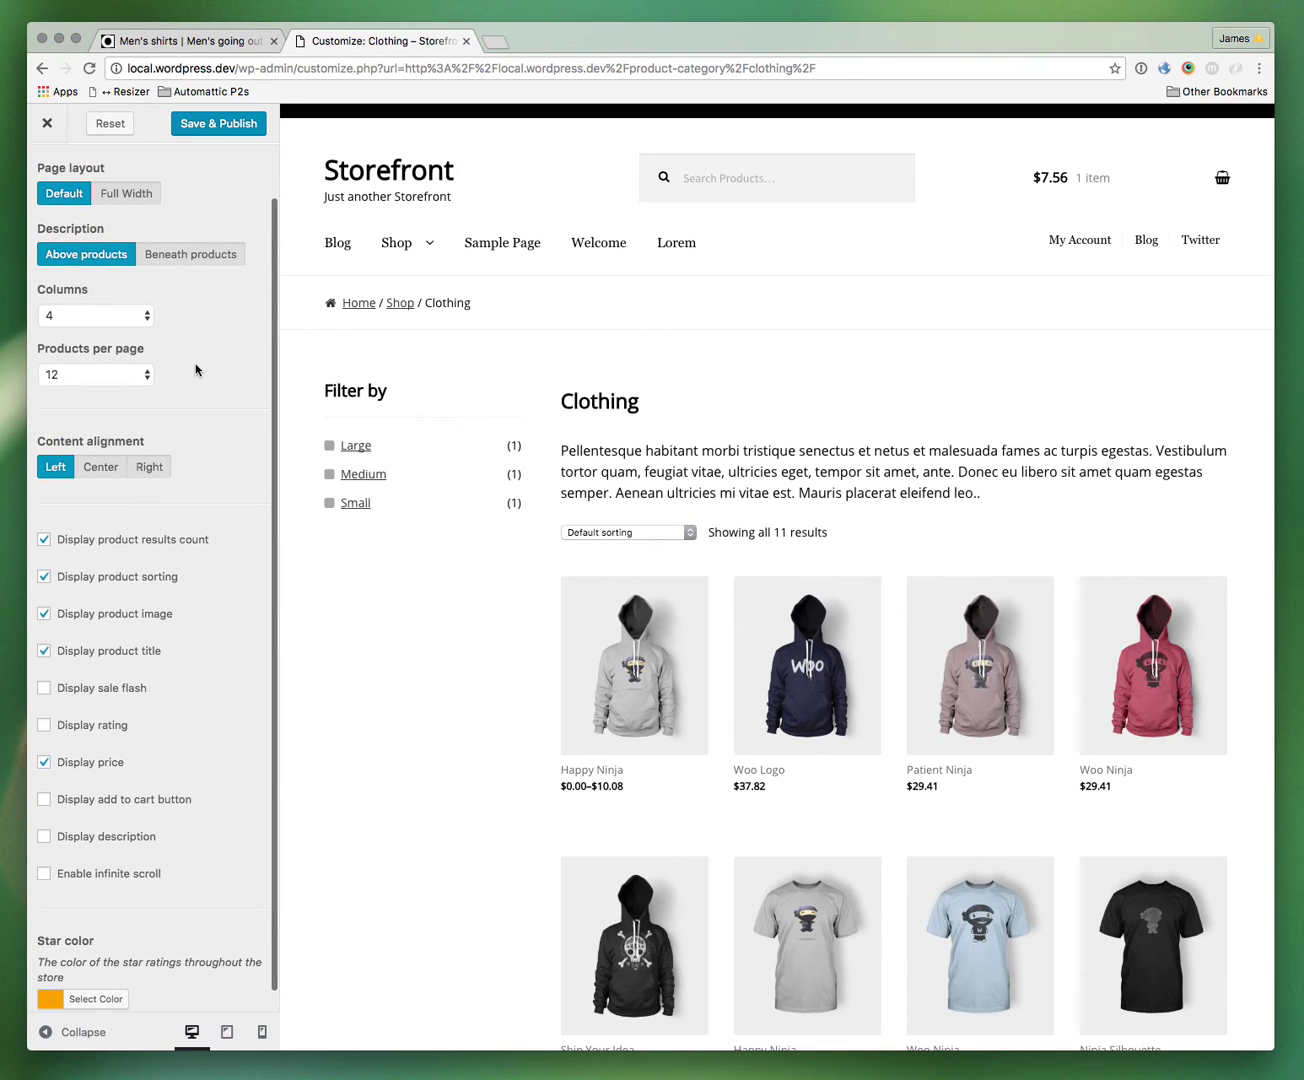
{"action": "left_click", "coordinate": [186, 254]}
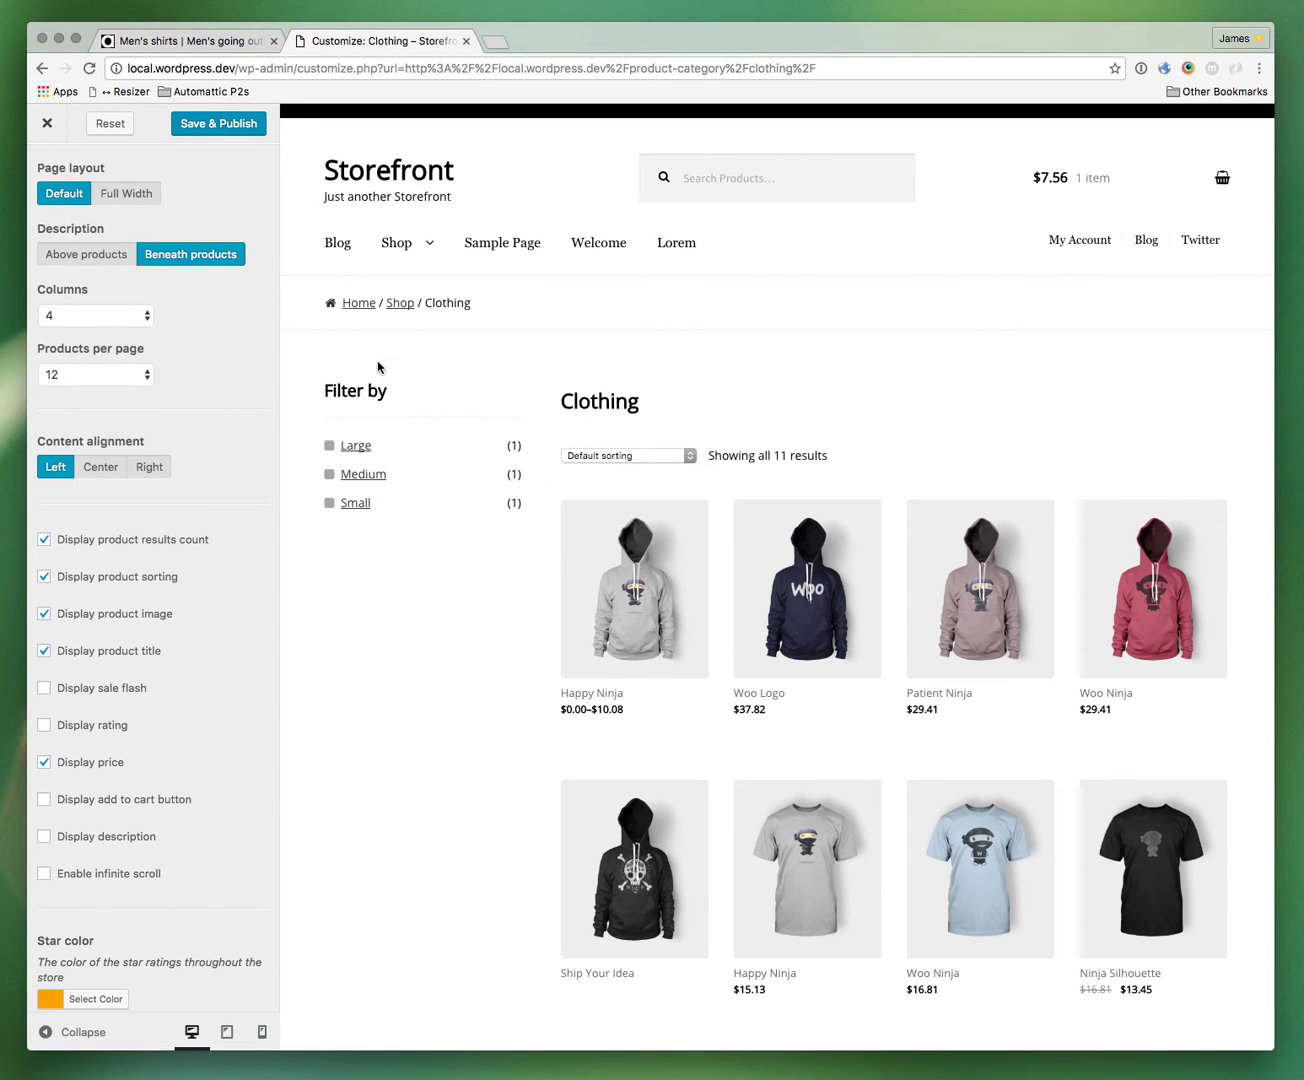
{"action": "scroll", "coordinate": [108, 318], "scroll_direction": "up", "scroll_amount": 2}
{"action": "left_click", "coordinate": [50, 172]}
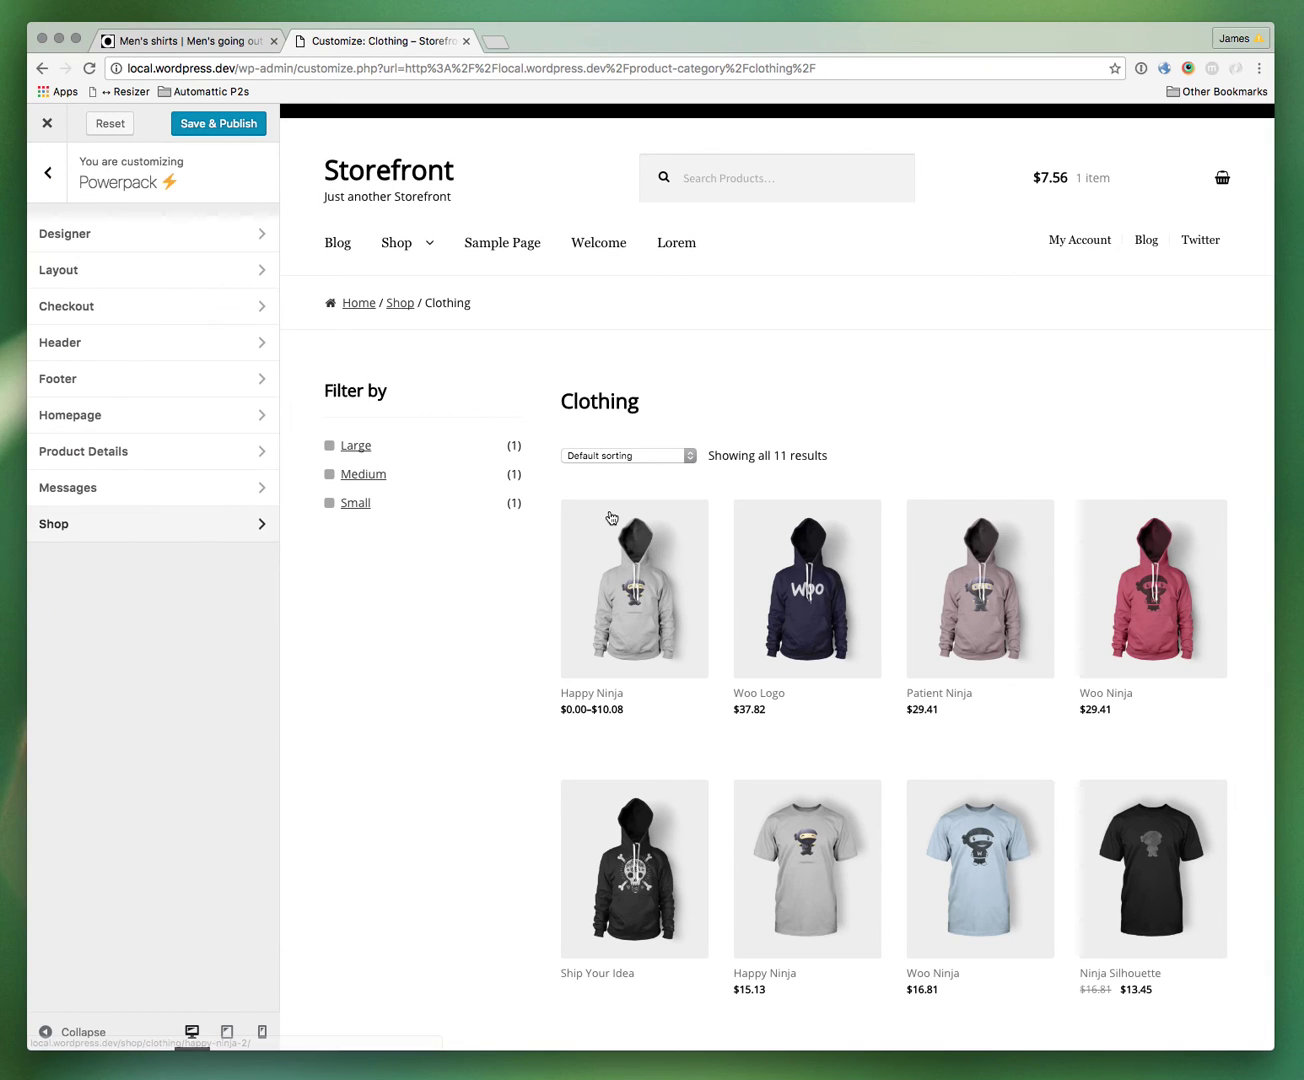
Step: Compare the category page's heading and product grid with the ASOS shirts page
{"action": "left_click", "coordinate": [198, 40]}
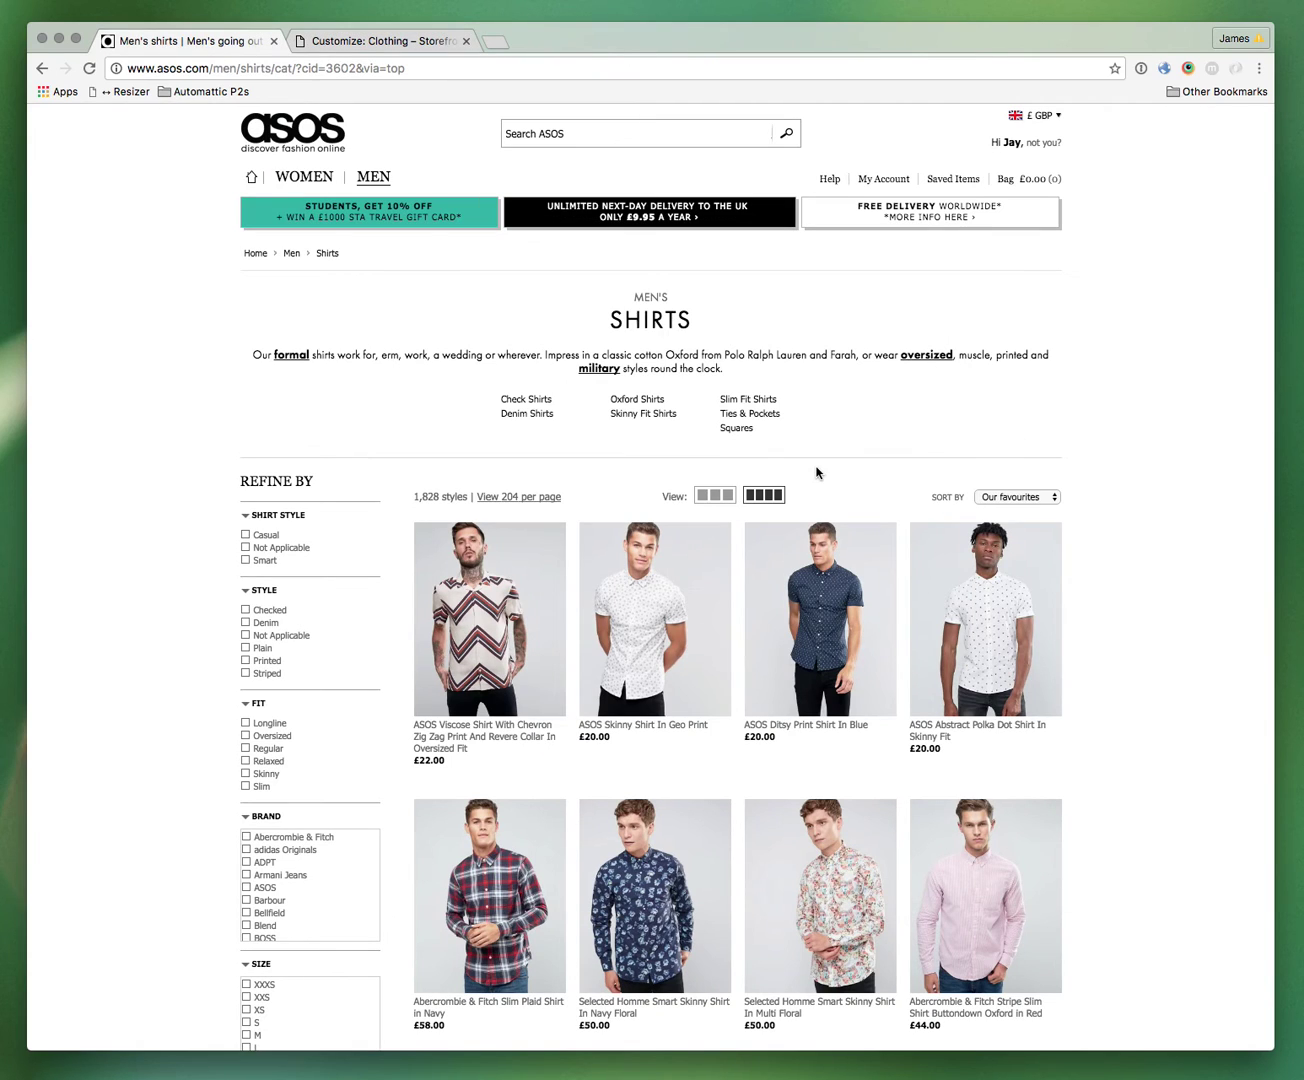
{"action": "scroll", "coordinate": [816, 472], "scroll_direction": "down", "scroll_amount": 4}
{"action": "scroll", "coordinate": [646, 669], "scroll_direction": "down", "scroll_amount": 5}
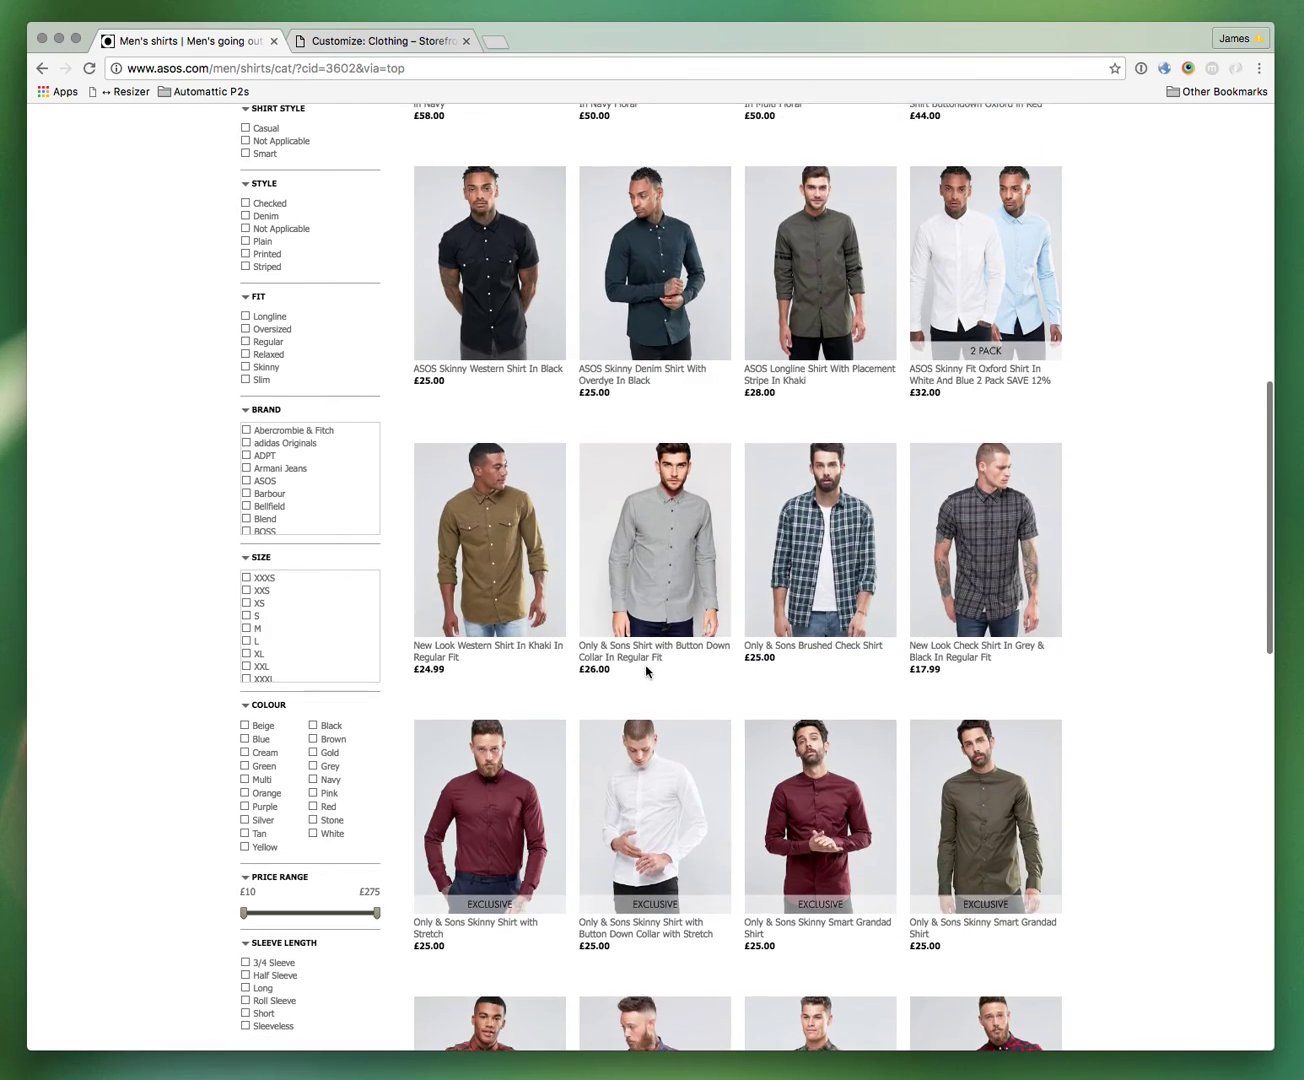
{"action": "scroll", "coordinate": [646, 669], "scroll_direction": "up", "scroll_amount": 7}
{"action": "scroll", "coordinate": [646, 672], "scroll_direction": "up", "scroll_amount": 3}
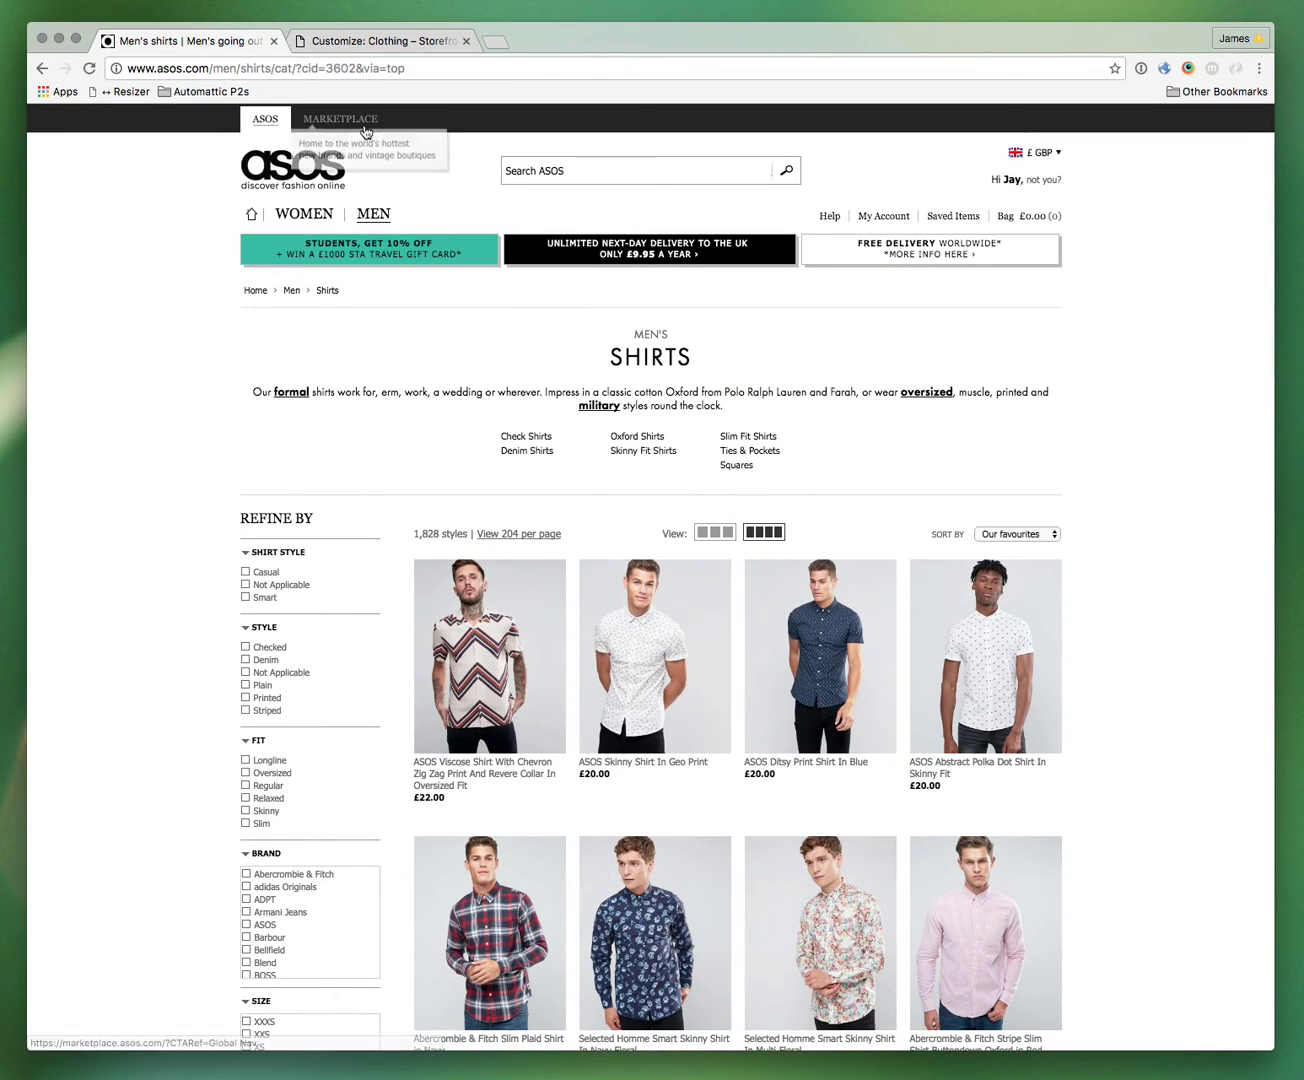
{"action": "left_click", "coordinate": [367, 40]}
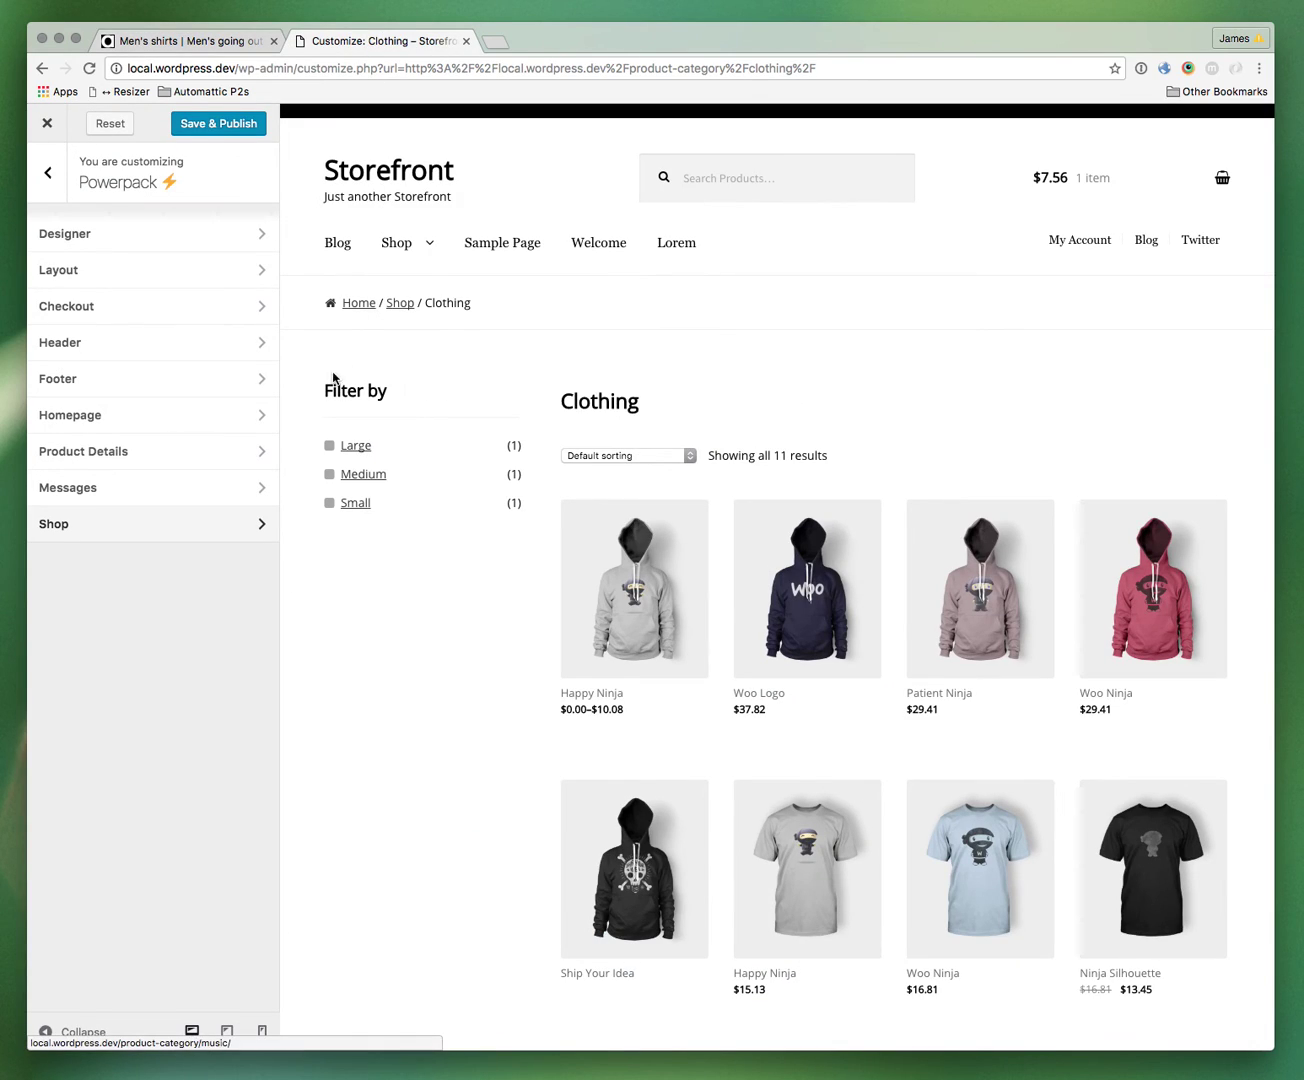
Step: Open Powerpack's Designer style list and examine the Refine By filter sidebar on the ASOS shirts page
{"action": "left_click", "coordinate": [49, 178]}
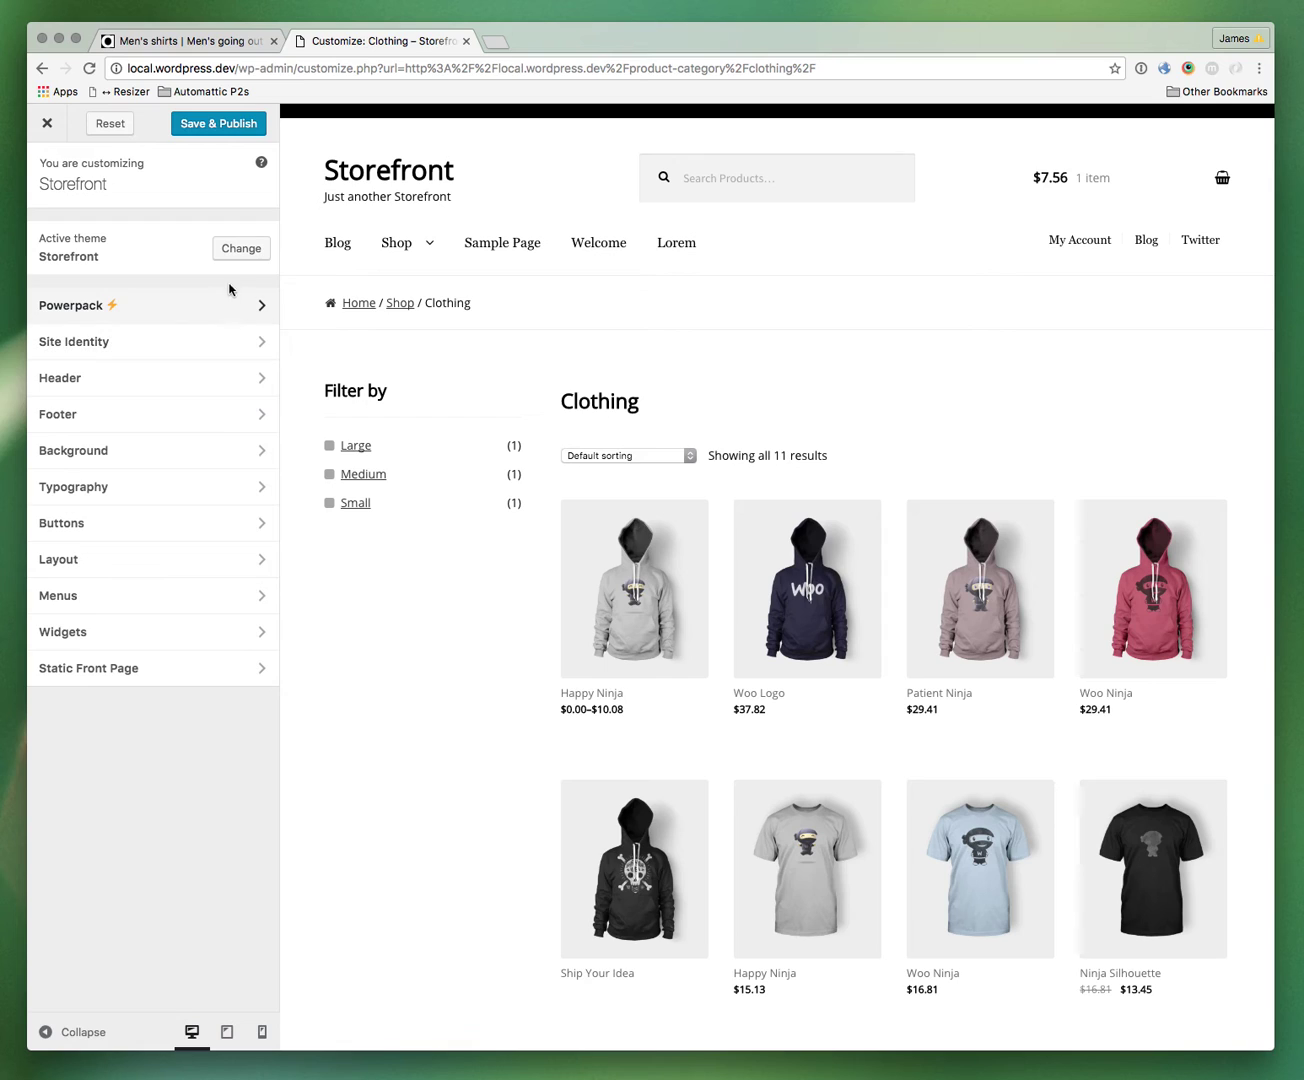
{"action": "left_click", "coordinate": [129, 314]}
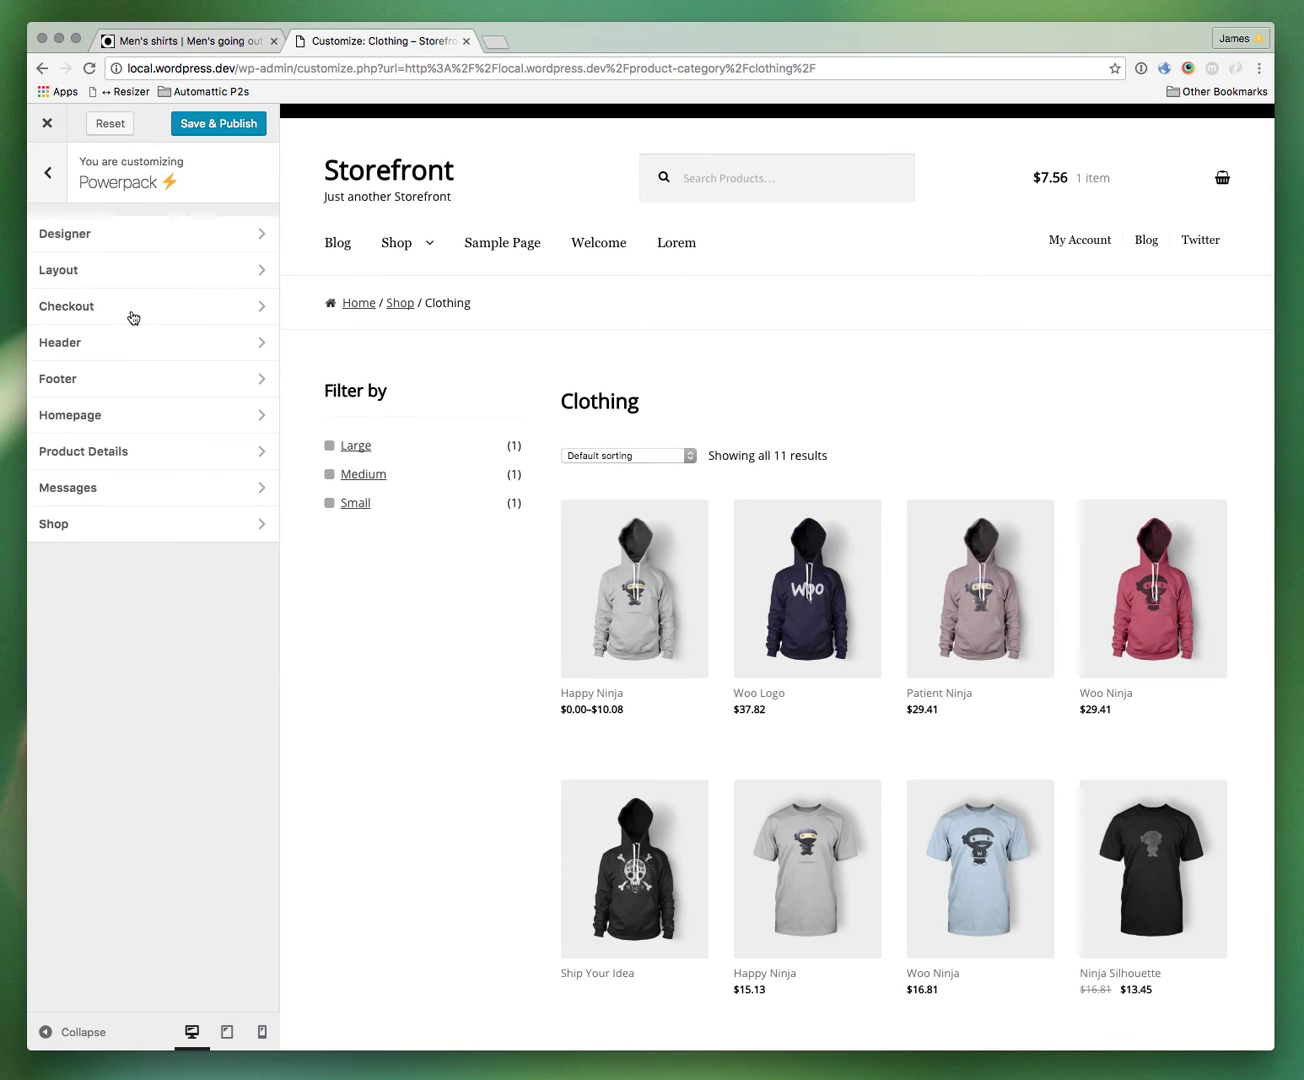
{"action": "left_click", "coordinate": [87, 244]}
{"action": "left_click", "coordinate": [222, 41]}
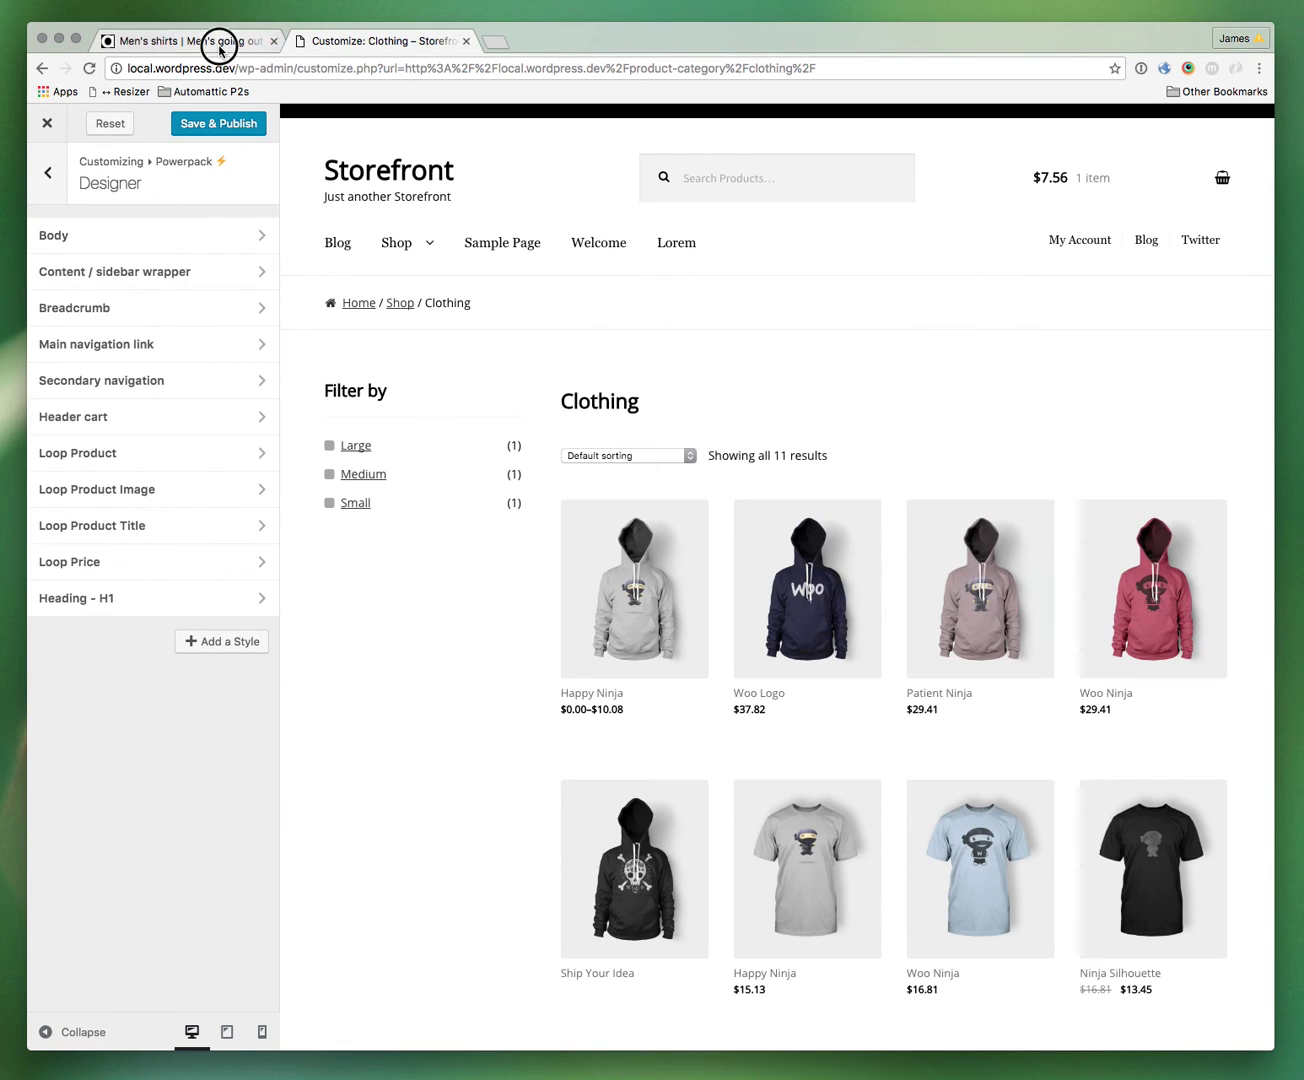
{"action": "scroll", "coordinate": [266, 560], "scroll_direction": "down", "scroll_amount": 6}
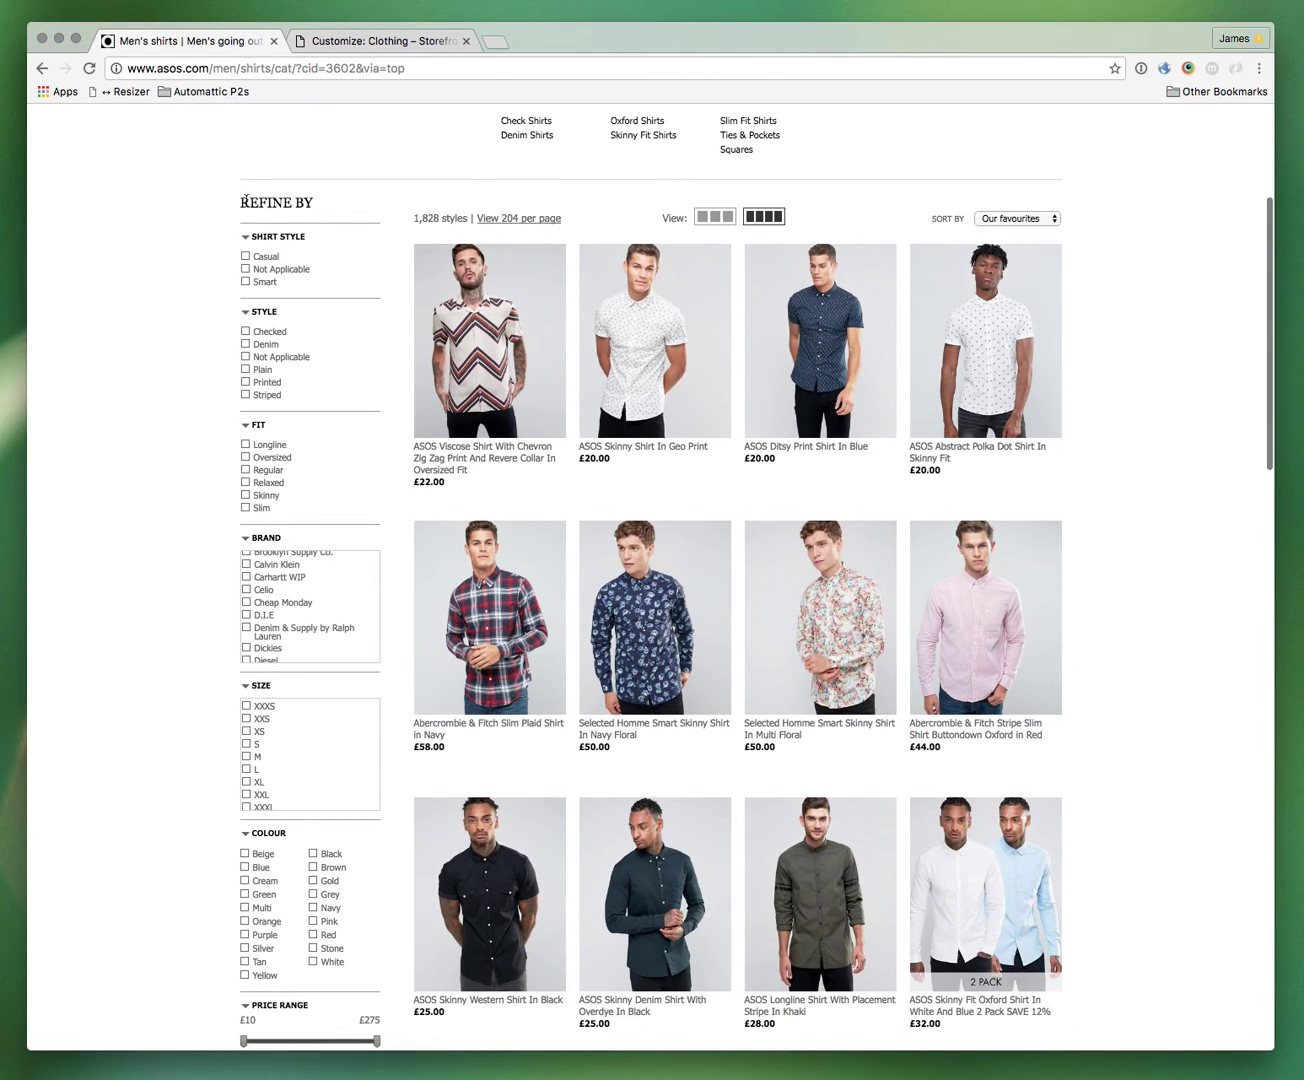
{"action": "scroll", "coordinate": [193, 340], "scroll_direction": "down", "scroll_amount": 10}
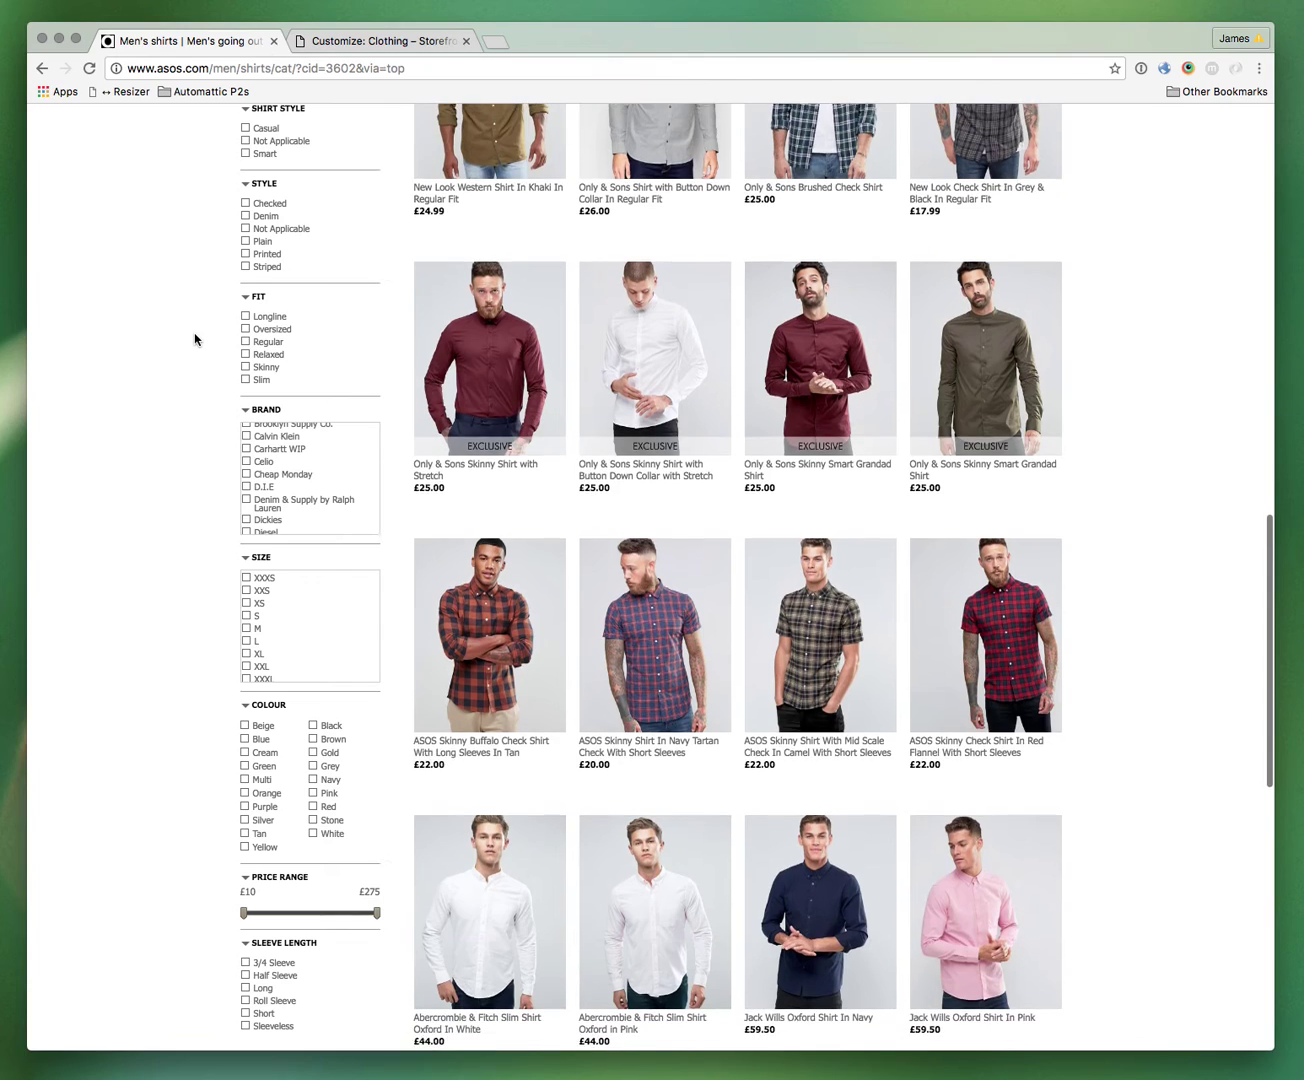
{"action": "scroll", "coordinate": [193, 340], "scroll_direction": "up", "scroll_amount": 12}
{"action": "scroll", "coordinate": [193, 339], "scroll_direction": "up", "scroll_amount": 3}
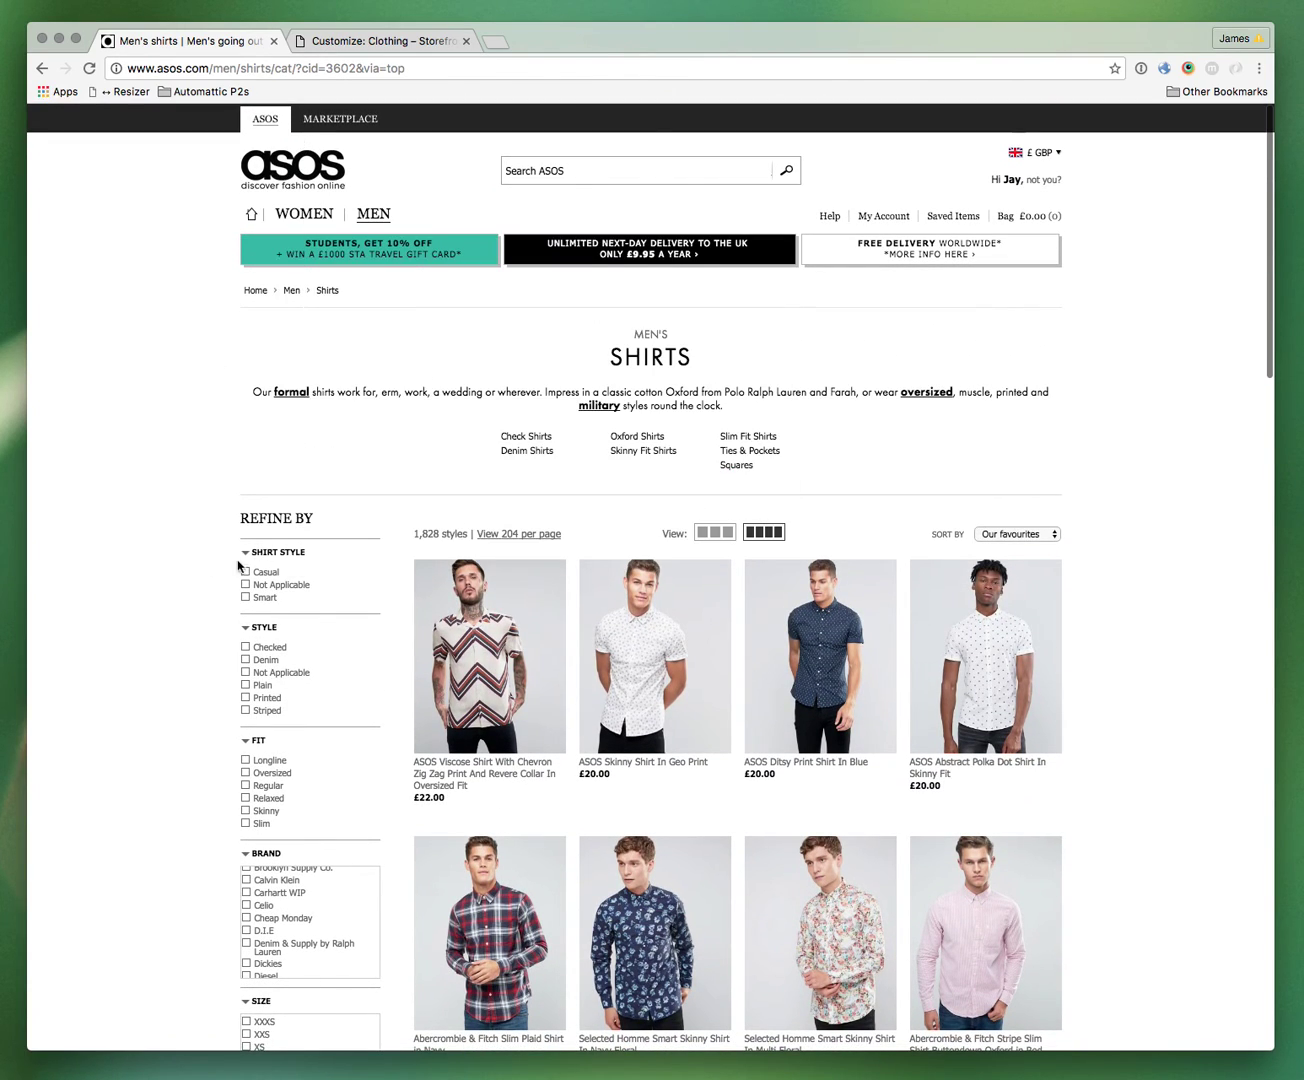
{"action": "scroll", "coordinate": [275, 560], "scroll_direction": "down", "scroll_amount": 3}
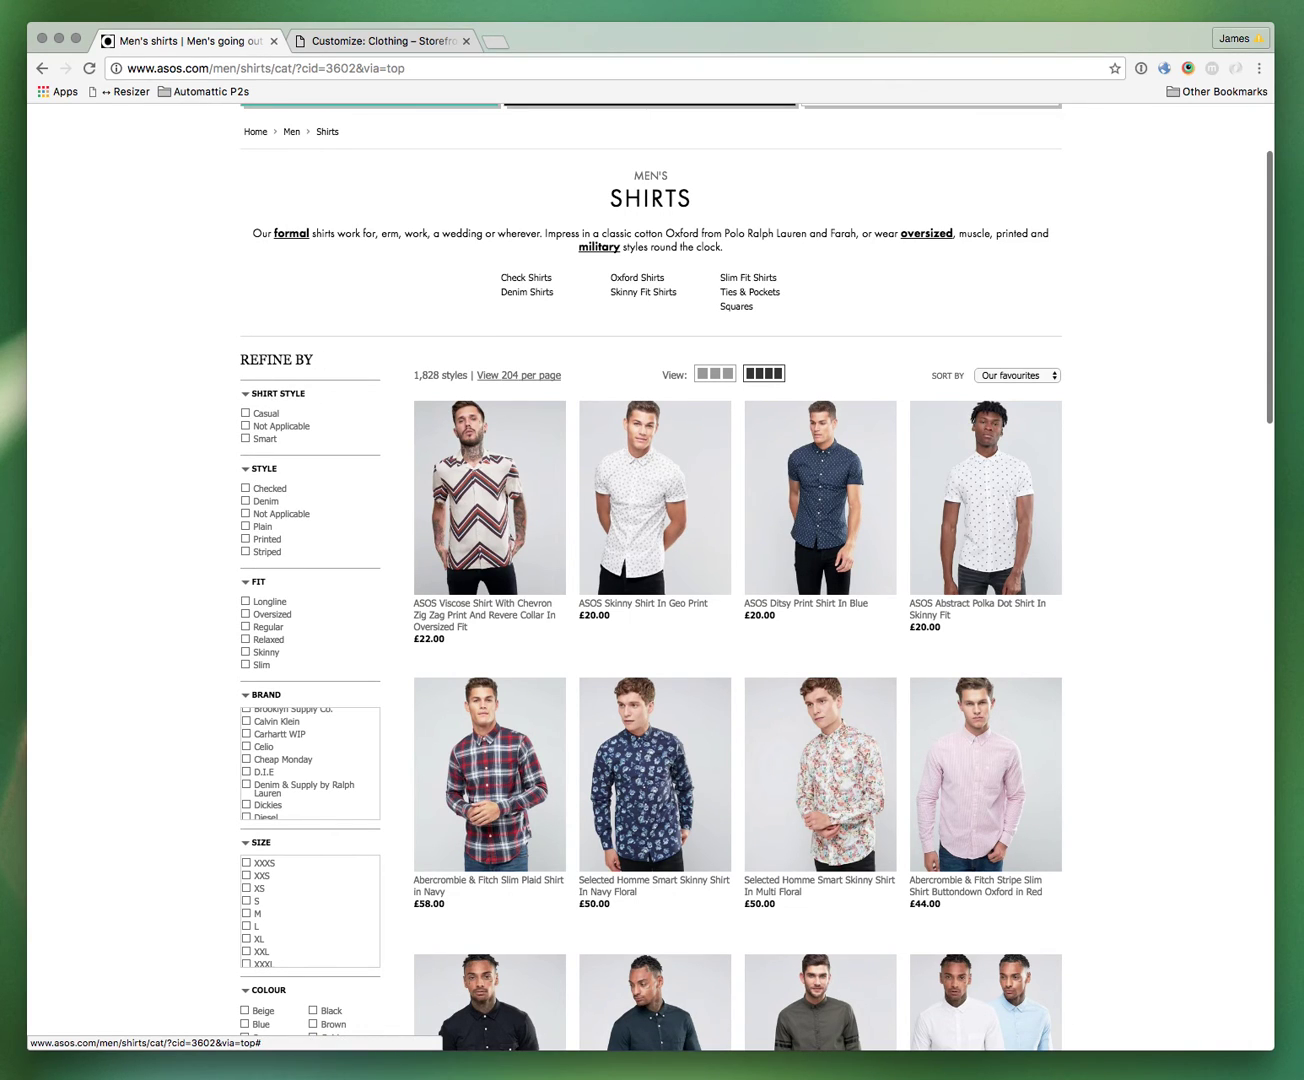
Step: Add a Widget title style from the Filter by heading in the Customizer preview and set its font size to 13 px
{"action": "left_click", "coordinate": [325, 45]}
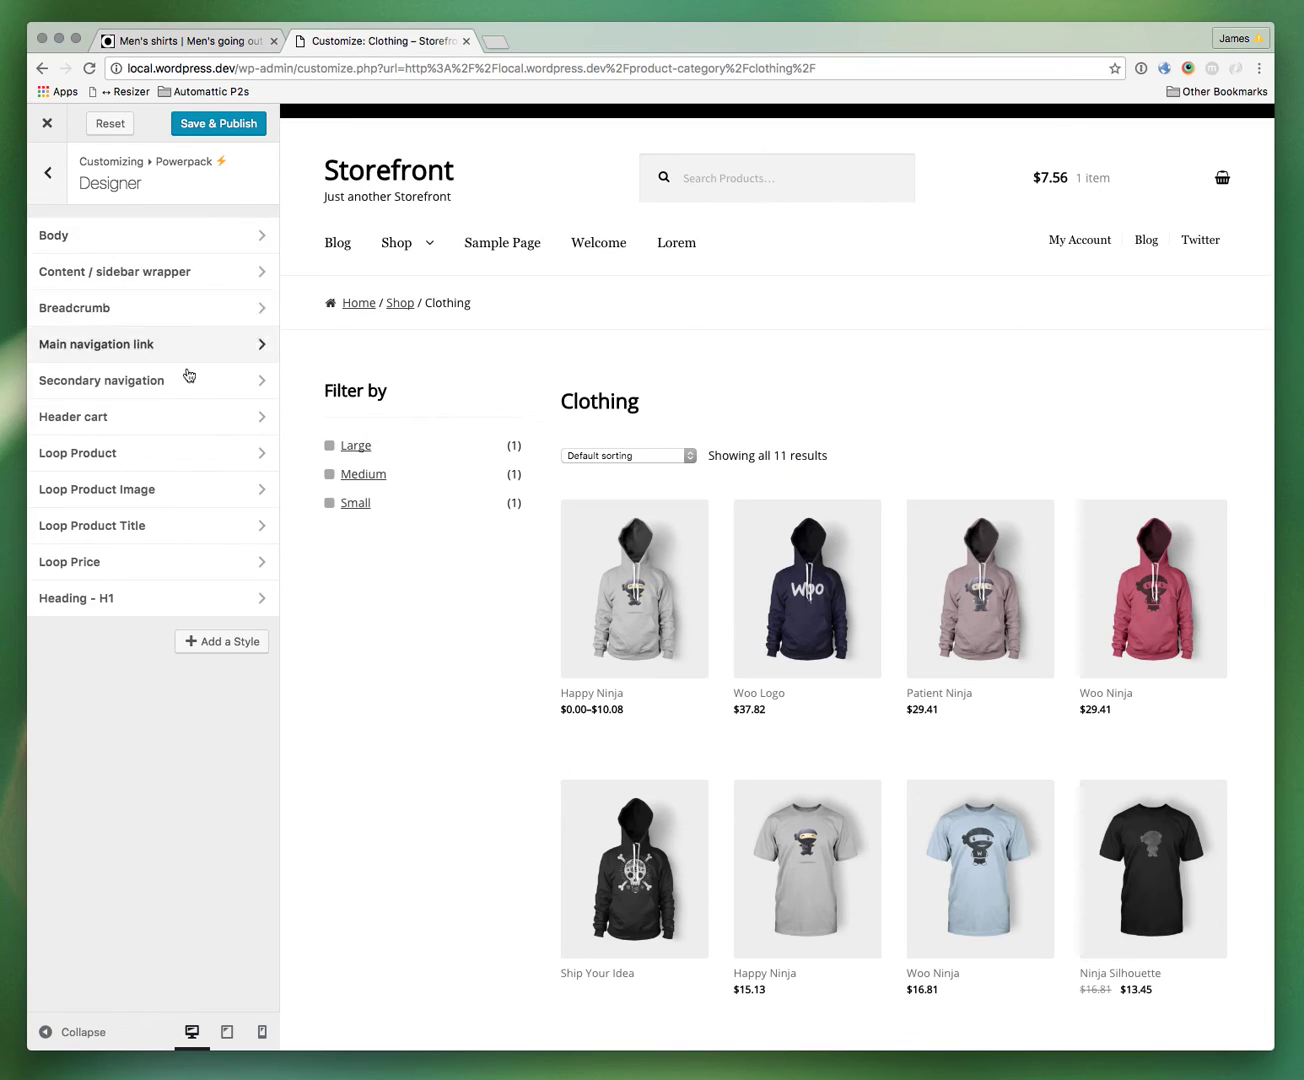
{"action": "left_click", "coordinate": [249, 640]}
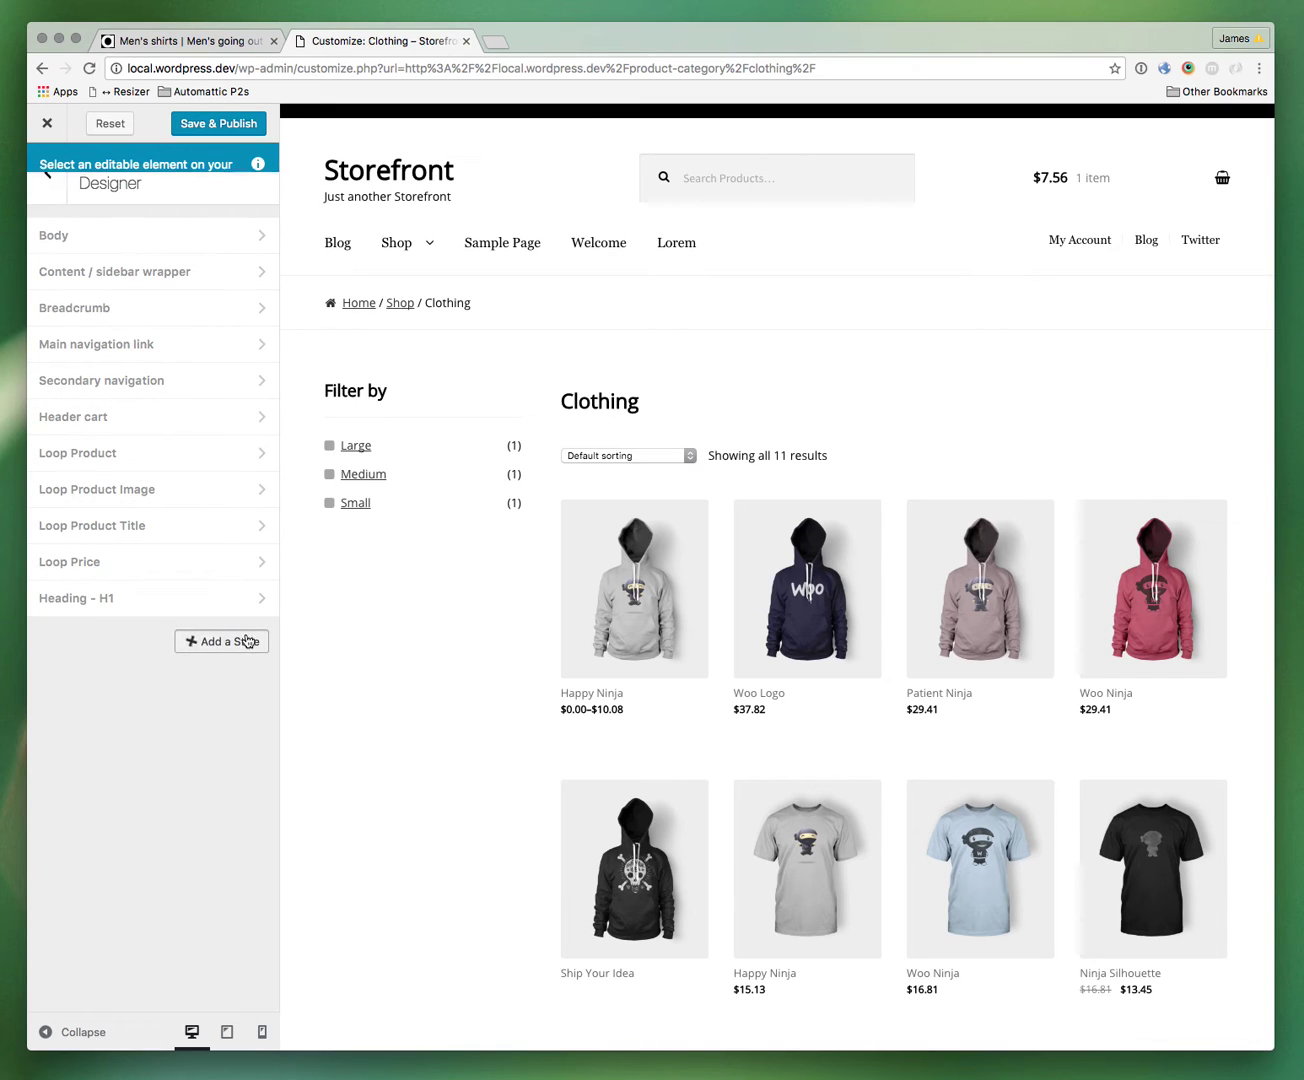
{"action": "left_click", "coordinate": [402, 401]}
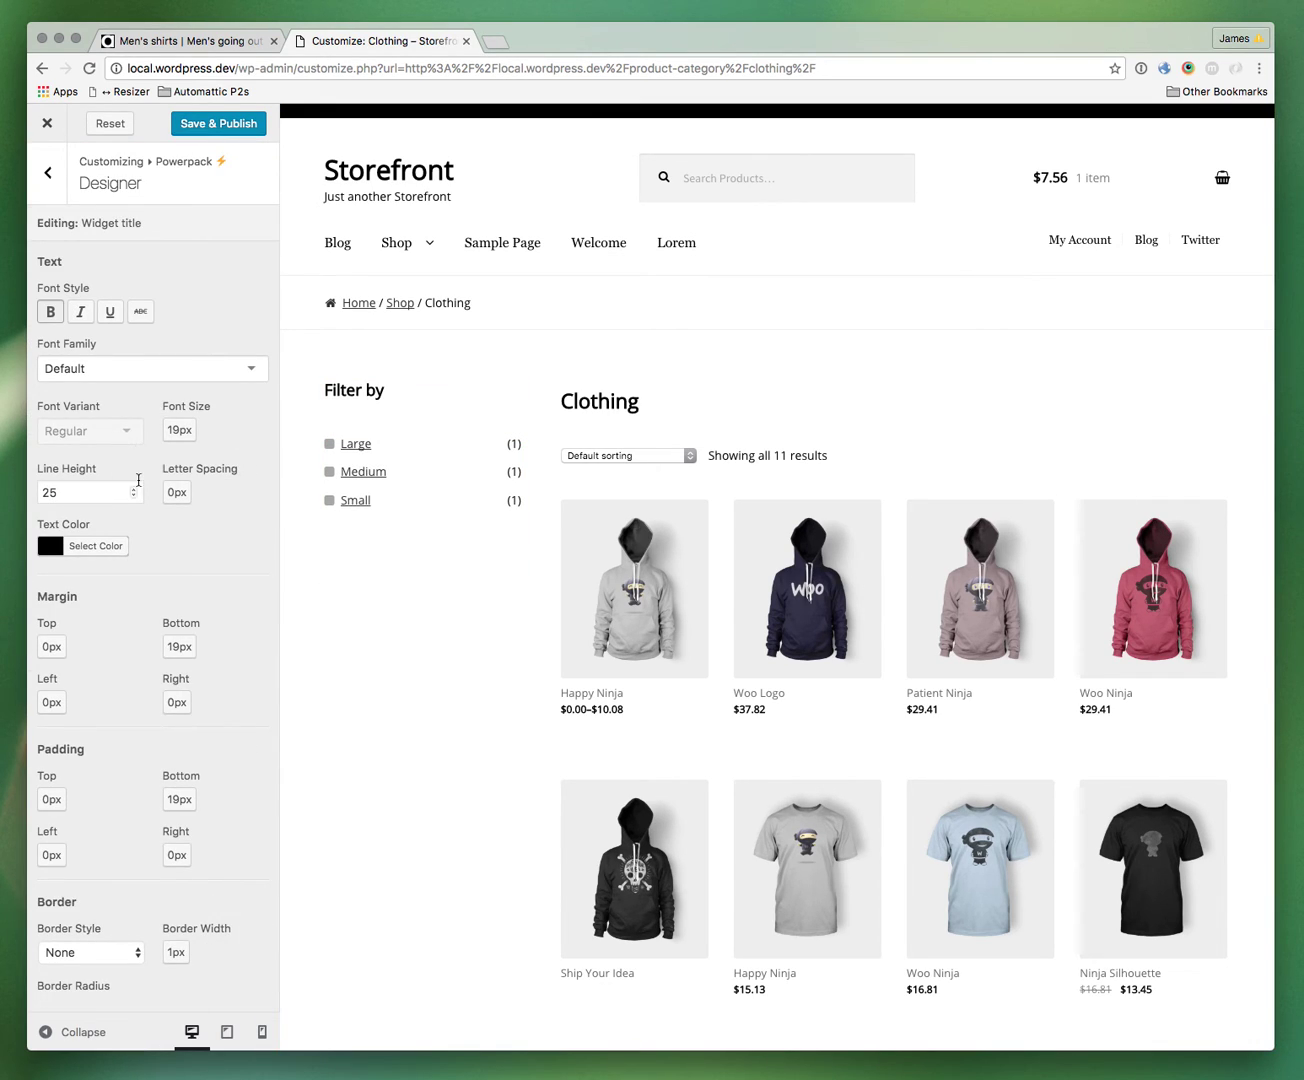
{"action": "left_click", "coordinate": [170, 429]}
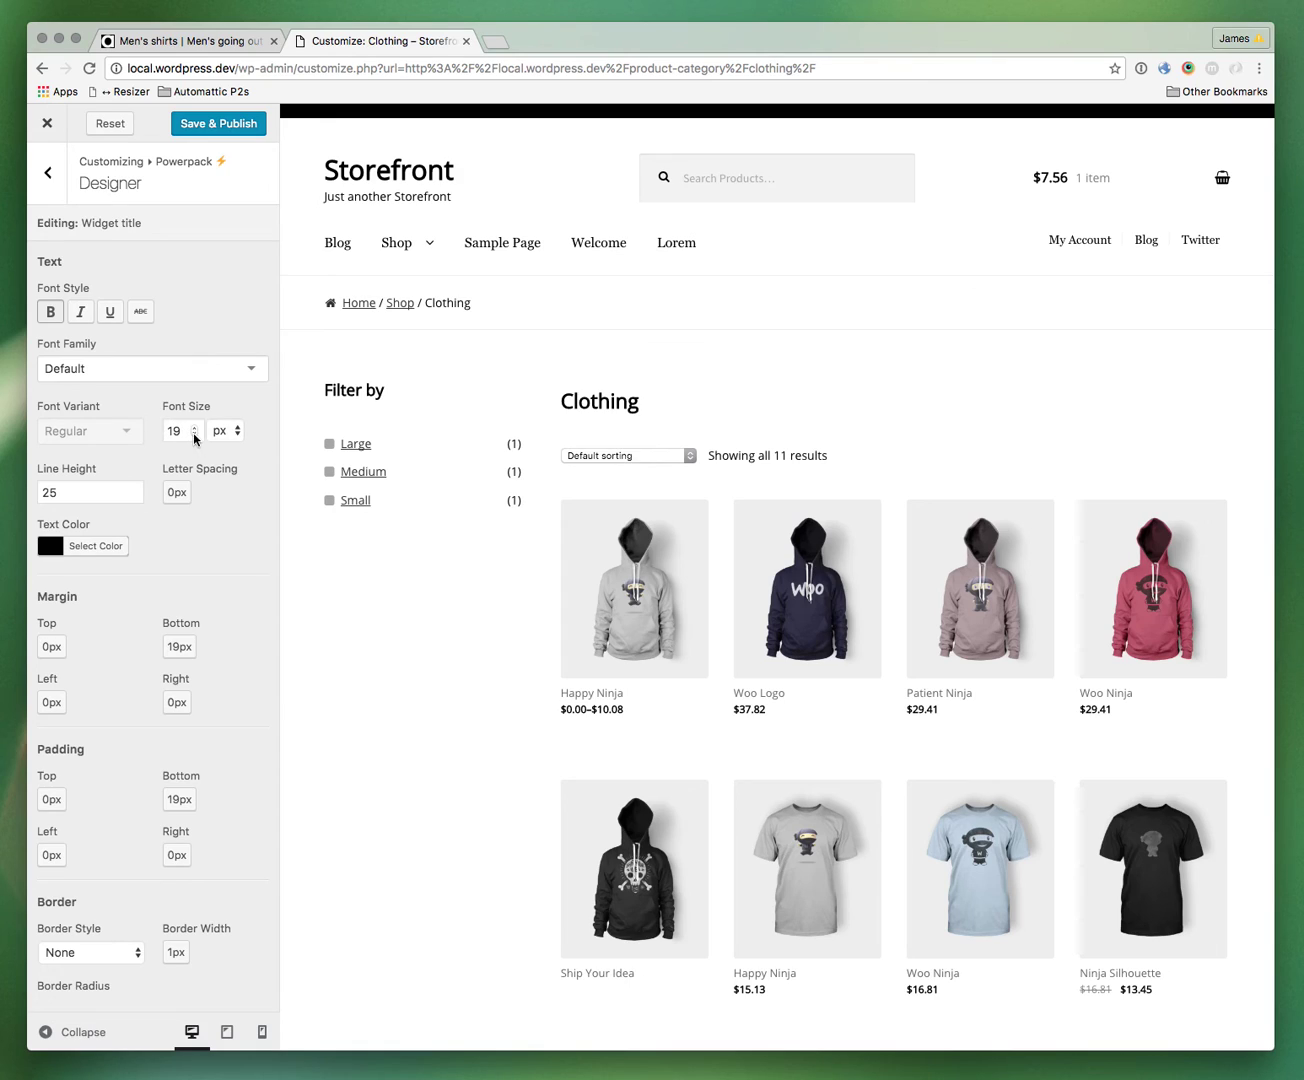
{"action": "left_click", "coordinate": [193, 437]}
Step: Set the Widget title style's bottom padding to 3 px and return to the Designer style list
{"action": "scroll", "coordinate": [215, 676], "scroll_direction": "down", "scroll_amount": 3}
{"action": "left_click", "coordinate": [175, 651]}
{"action": "left_click", "coordinate": [193, 656]}
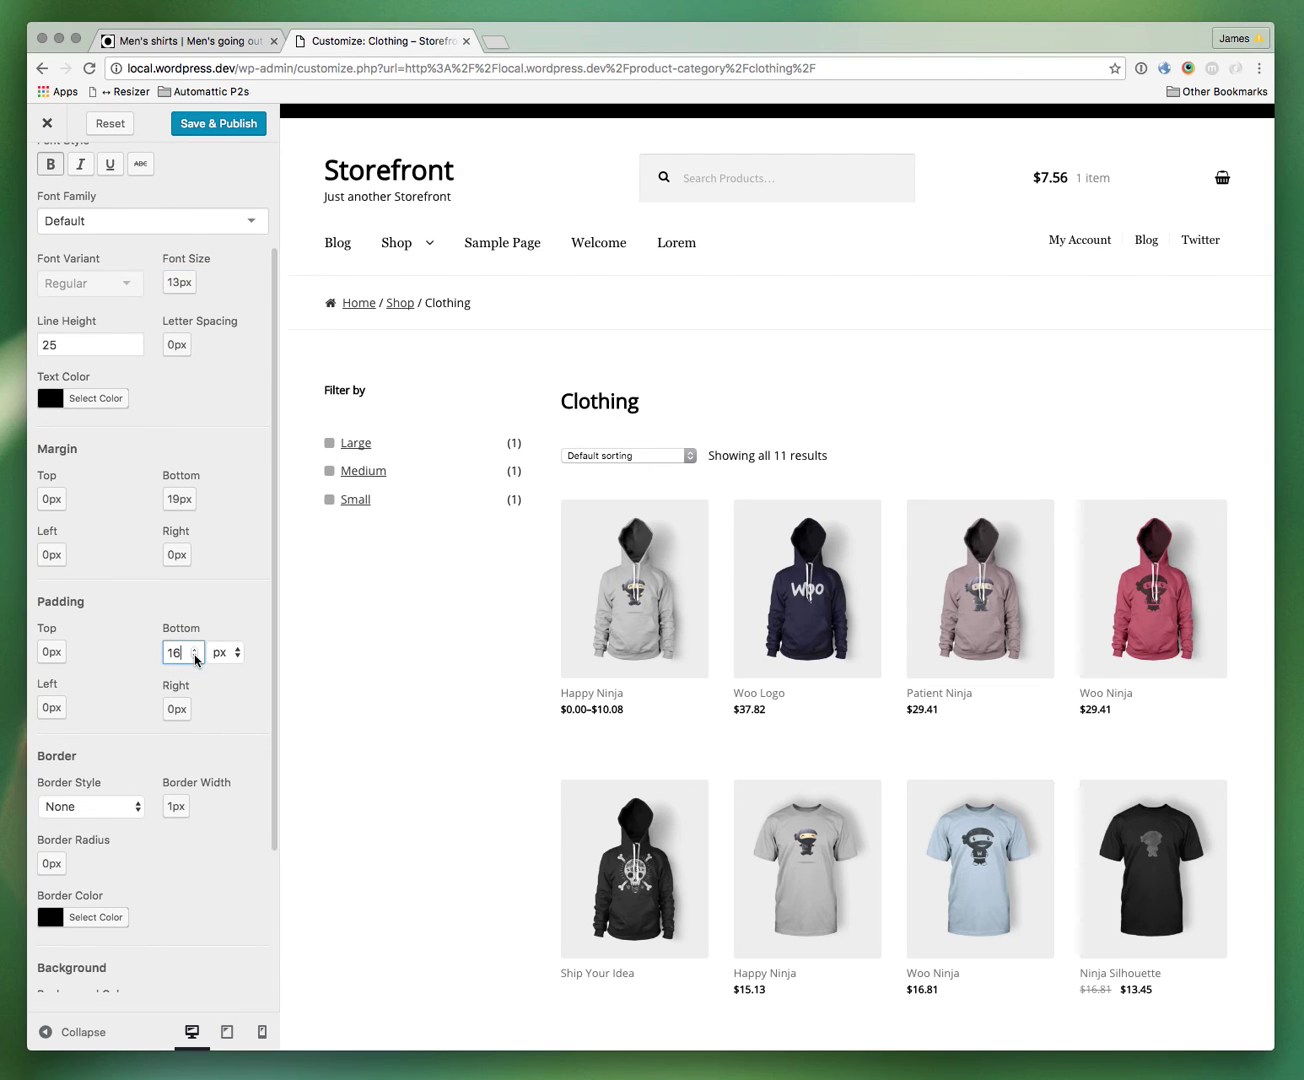
{"action": "left_click", "coordinate": [195, 656]}
{"action": "left_click", "coordinate": [195, 656]}
{"action": "left_click", "coordinate": [194, 656]}
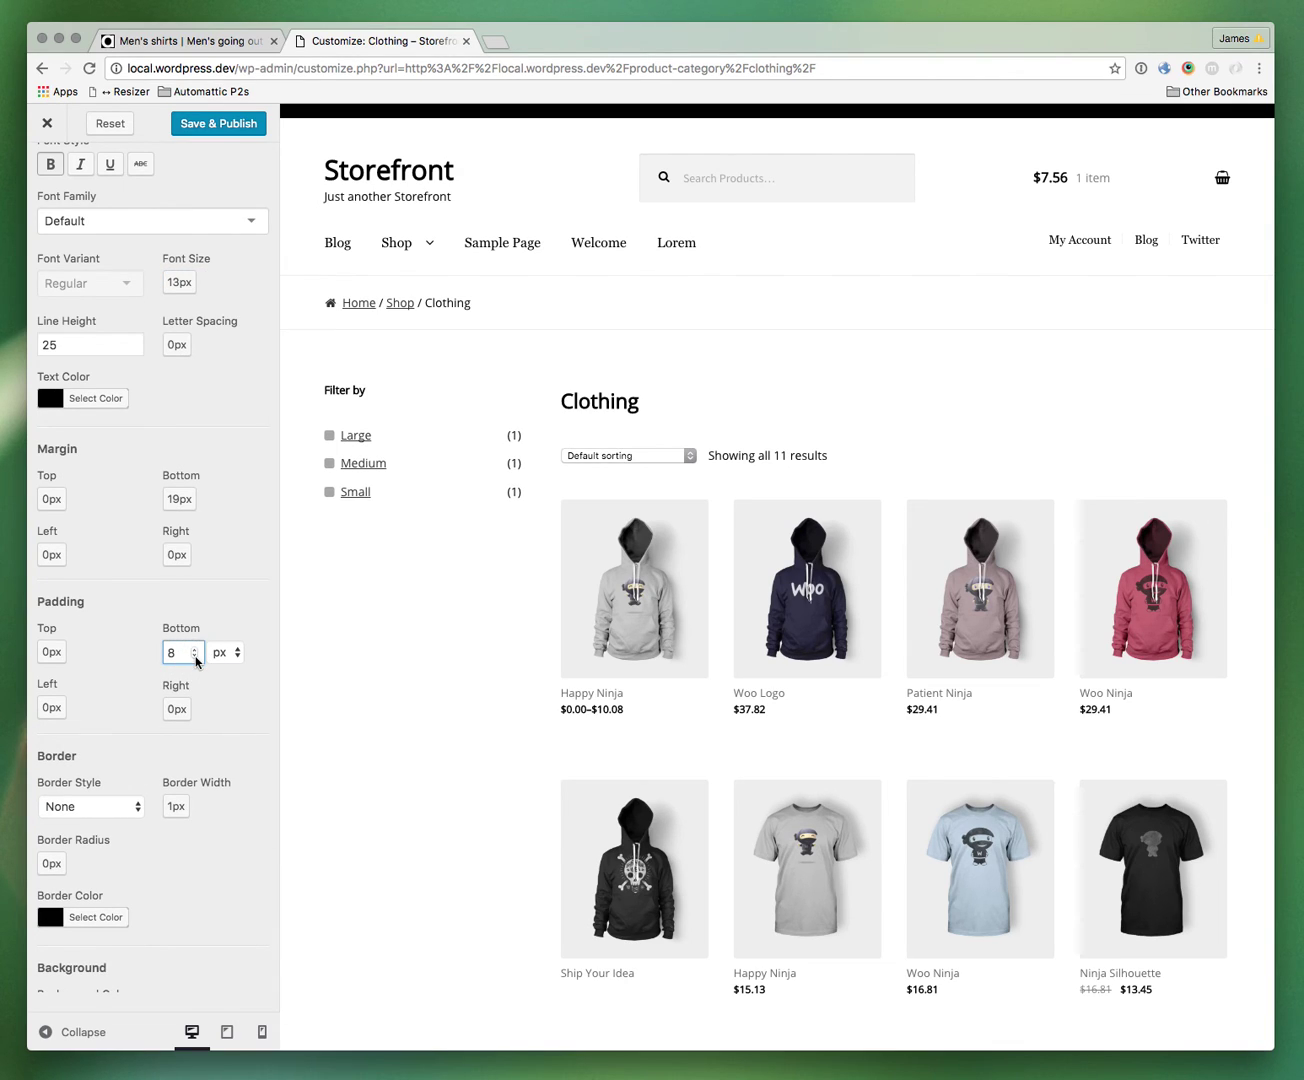
{"action": "left_click", "coordinate": [195, 656]}
{"action": "left_click", "coordinate": [195, 656]}
{"action": "left_click", "coordinate": [195, 656]}
{"action": "left_click", "coordinate": [195, 656]}
{"action": "left_click", "coordinate": [194, 656]}
{"action": "left_click", "coordinate": [194, 657]}
{"action": "left_click", "coordinate": [421, 614]}
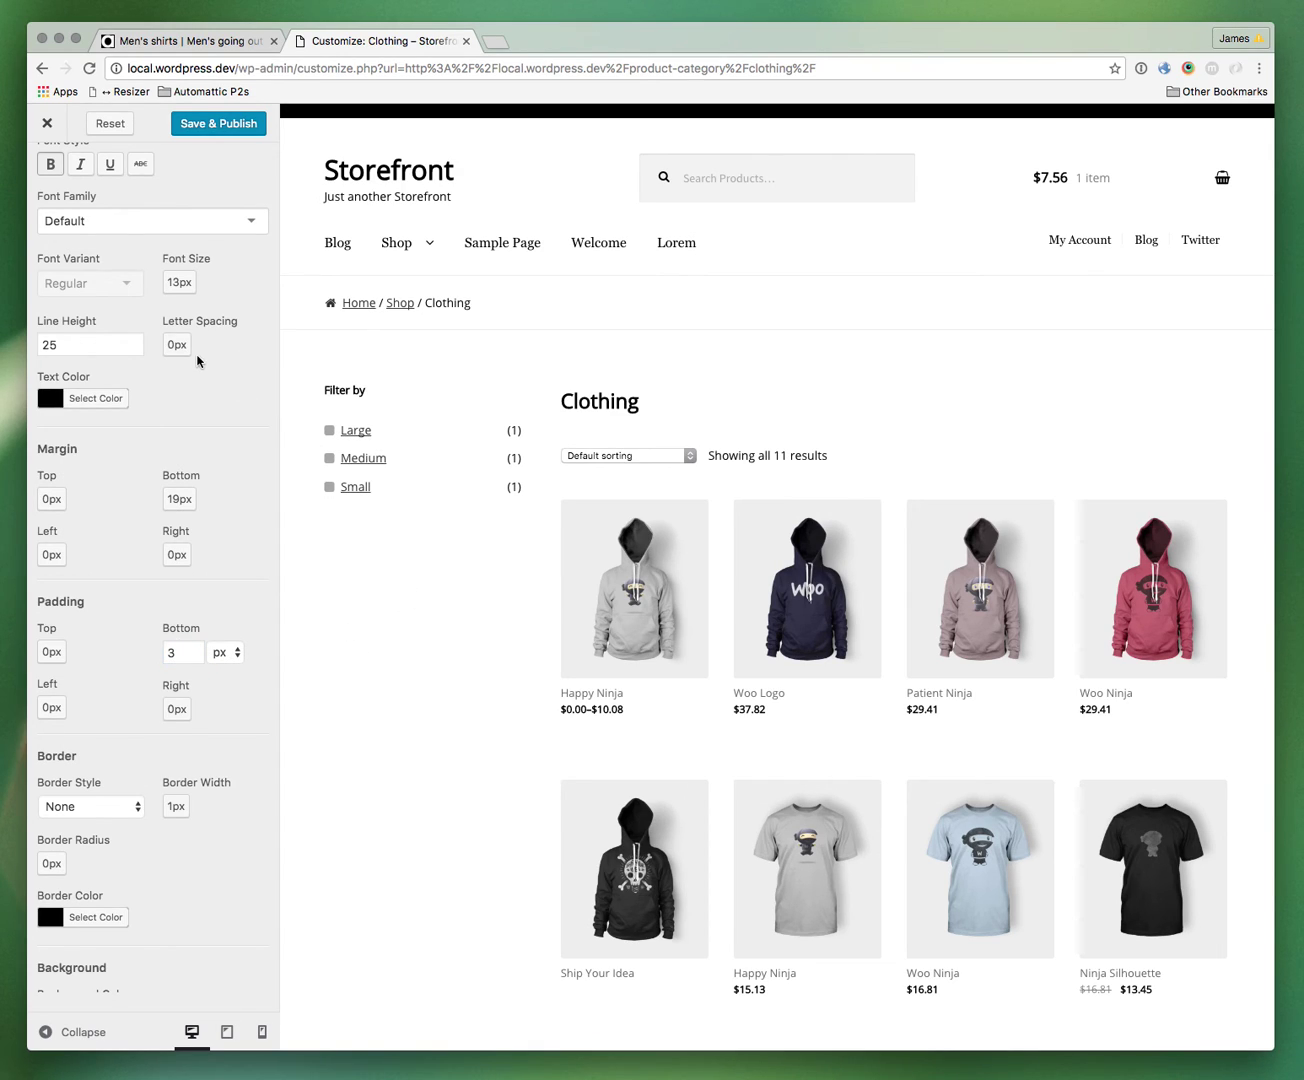
{"action": "scroll", "coordinate": [157, 307], "scroll_direction": "up", "scroll_amount": 3}
{"action": "left_click", "coordinate": [46, 171]}
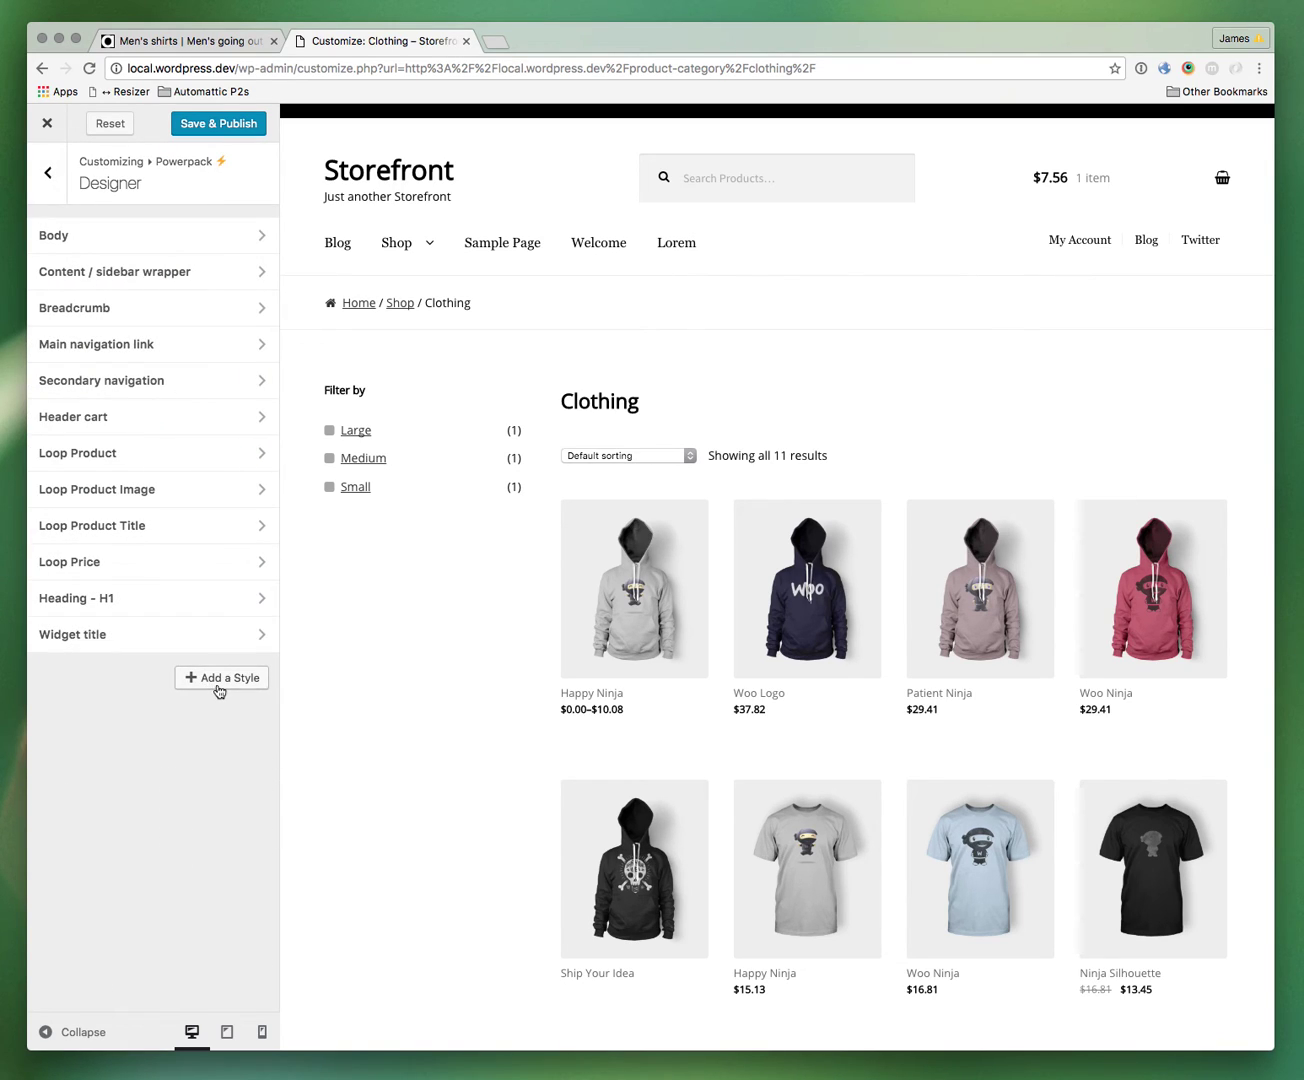
Step: Add a Sidebar Widgets style for the filter widget and set its font size to 12 px
{"action": "left_click", "coordinate": [219, 679]}
{"action": "left_click", "coordinate": [451, 448]}
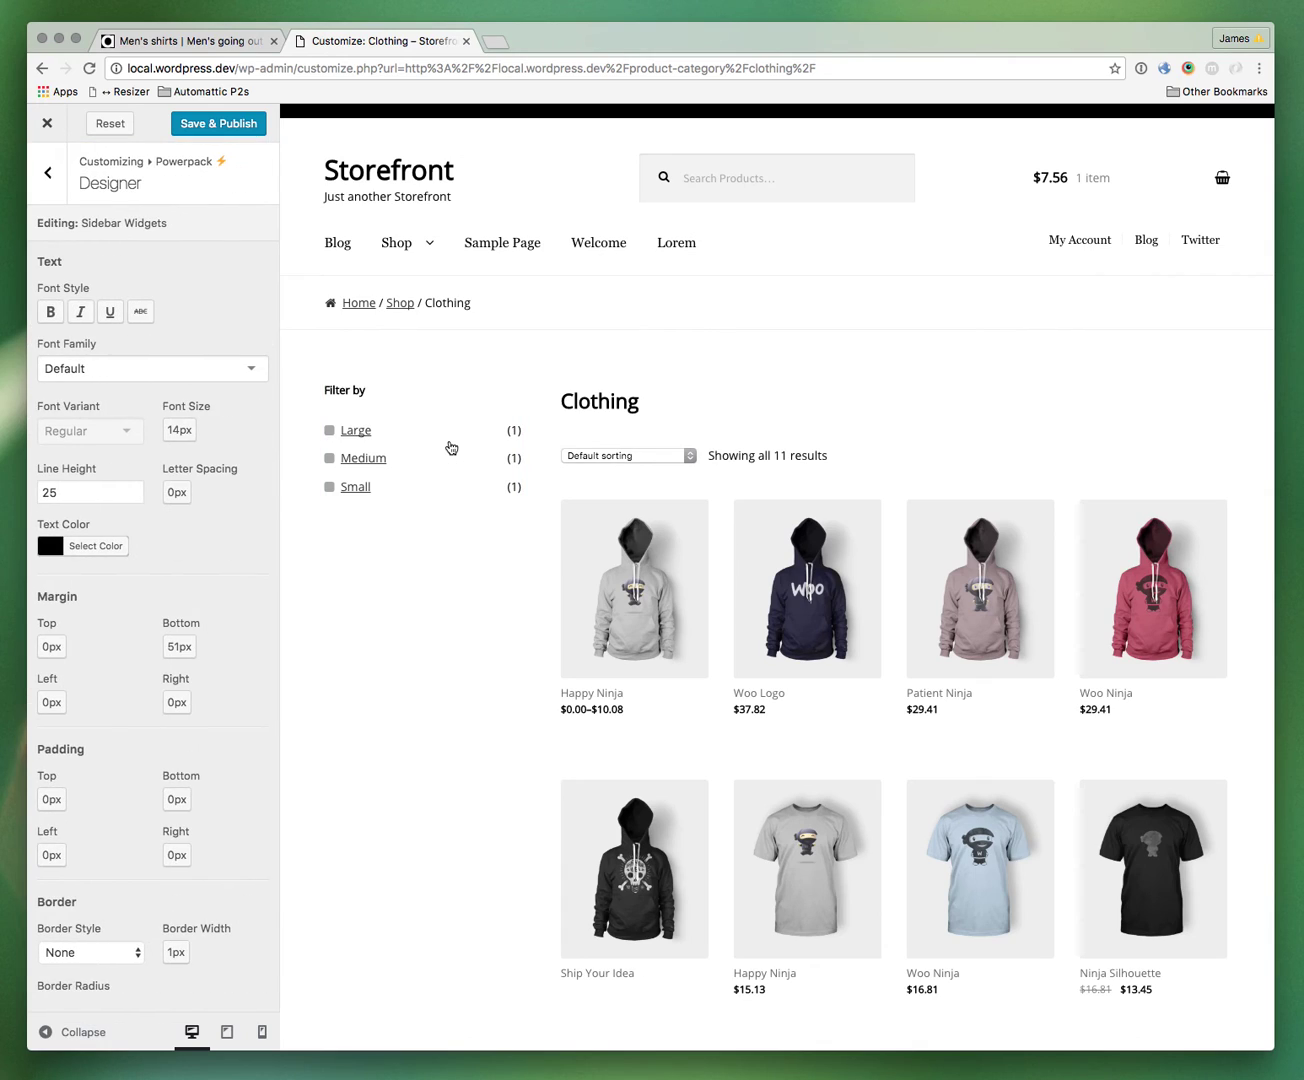
{"action": "left_click", "coordinate": [193, 435]}
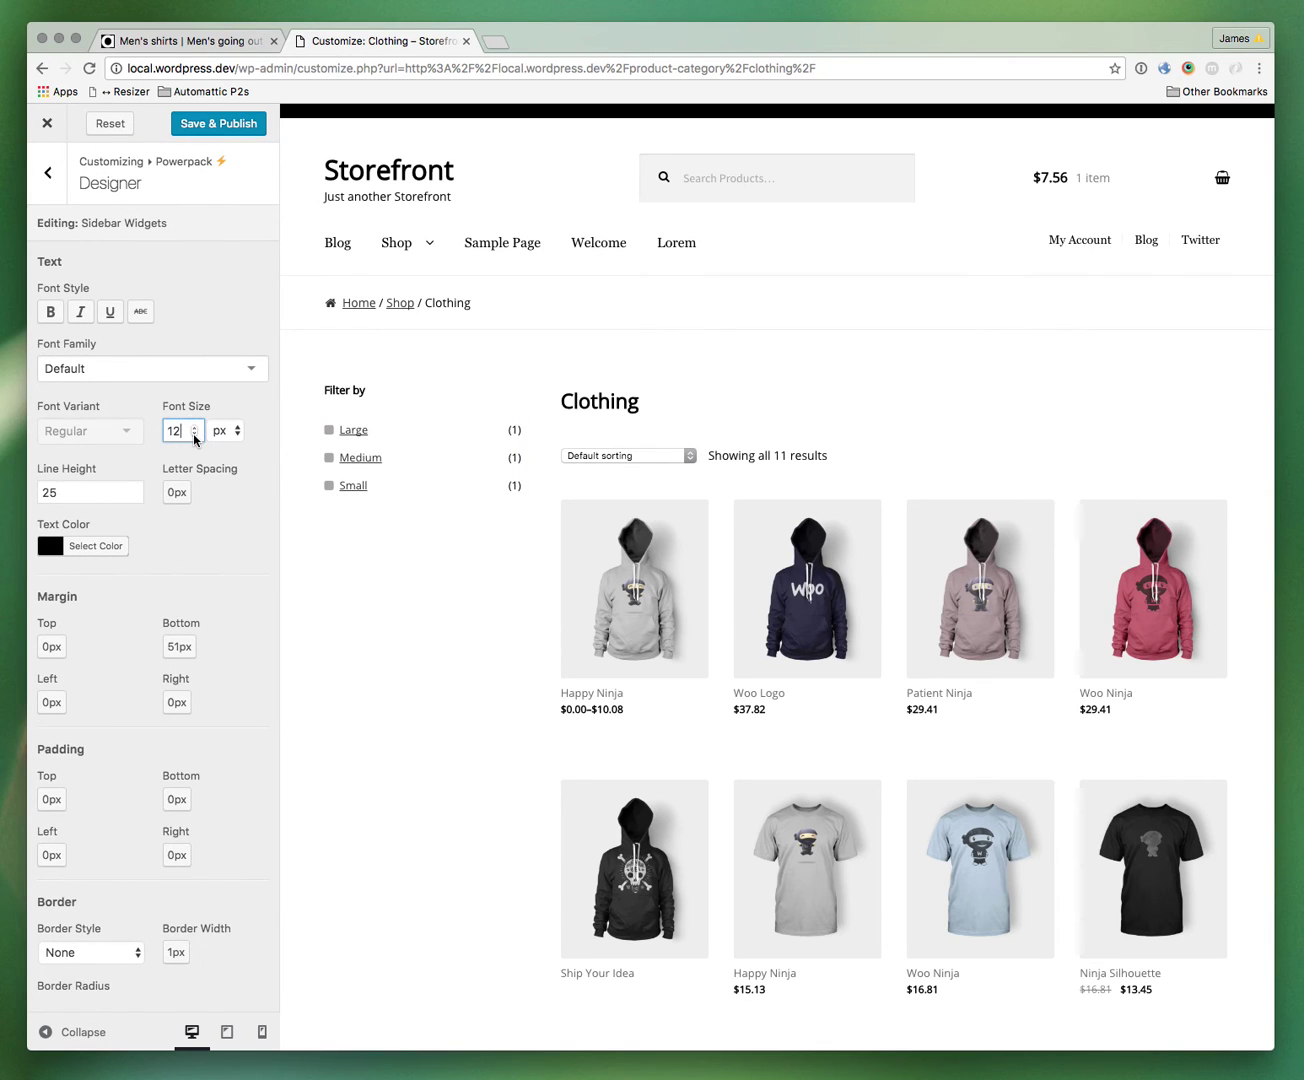
{"action": "left_click", "coordinate": [194, 435]}
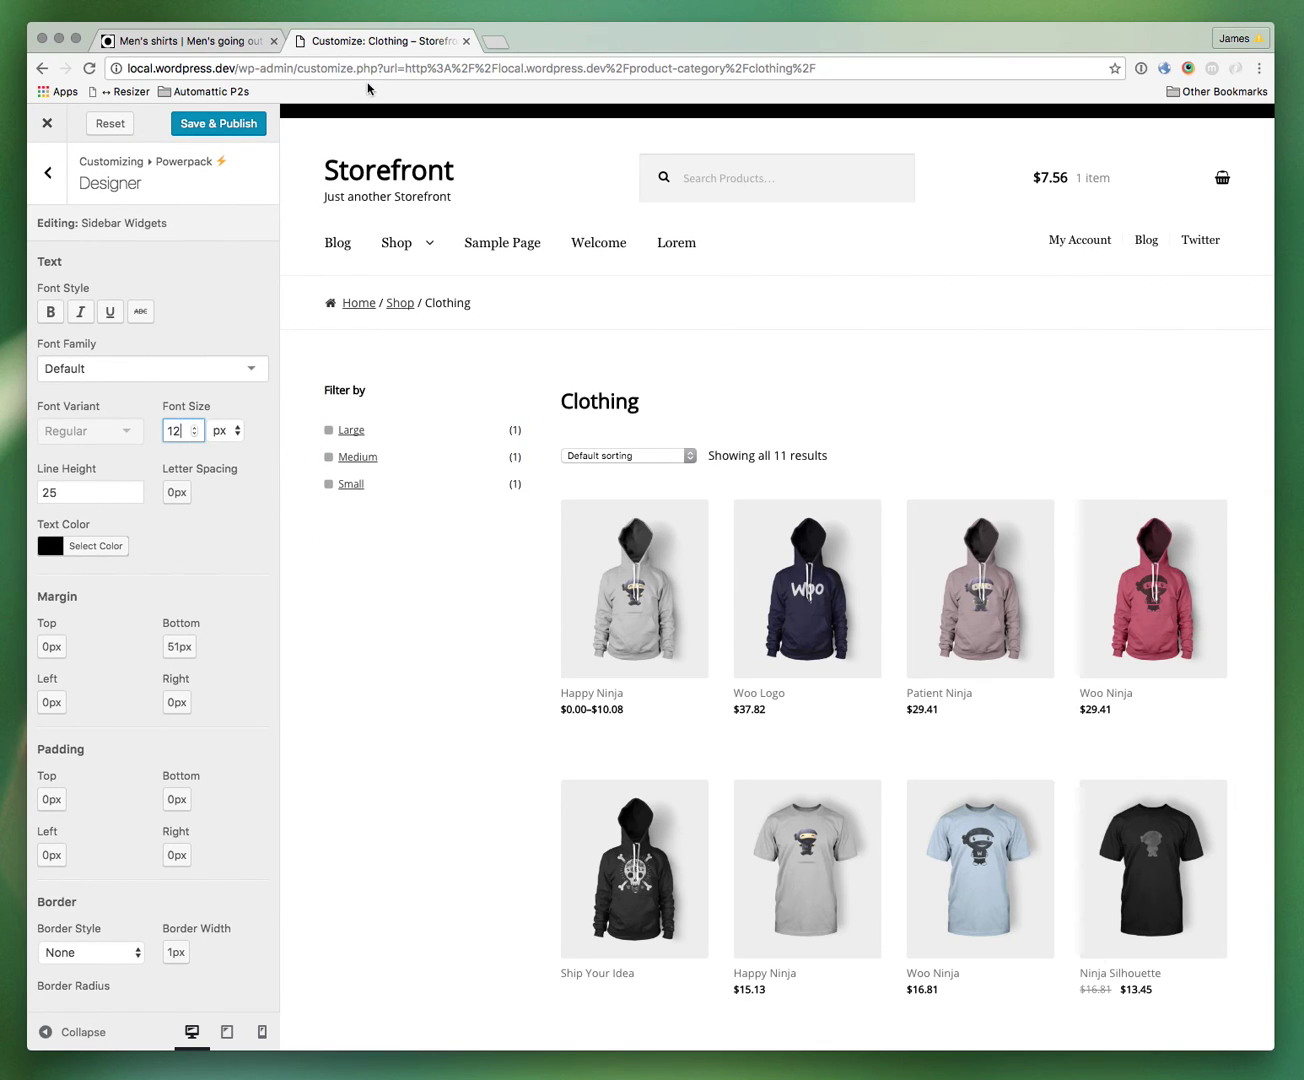
Step: Compare the ASOS Refine By sidebar with the shop's filter widget, review the Sidebar Widgets settings, and return to the Designer style list
{"action": "left_click", "coordinate": [209, 45]}
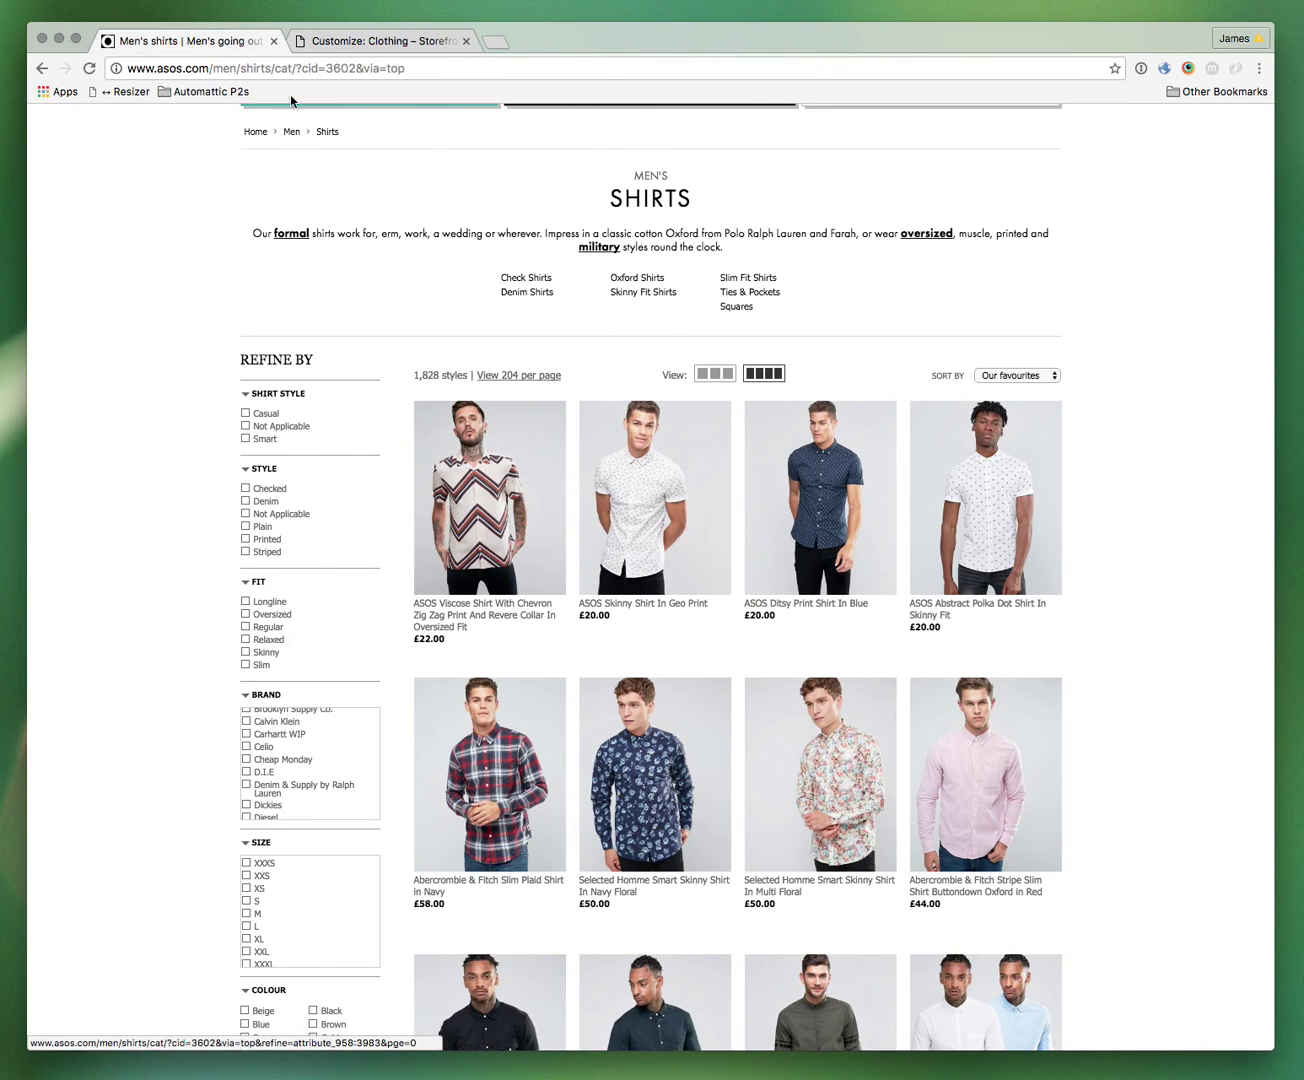
{"action": "left_click", "coordinate": [330, 45]}
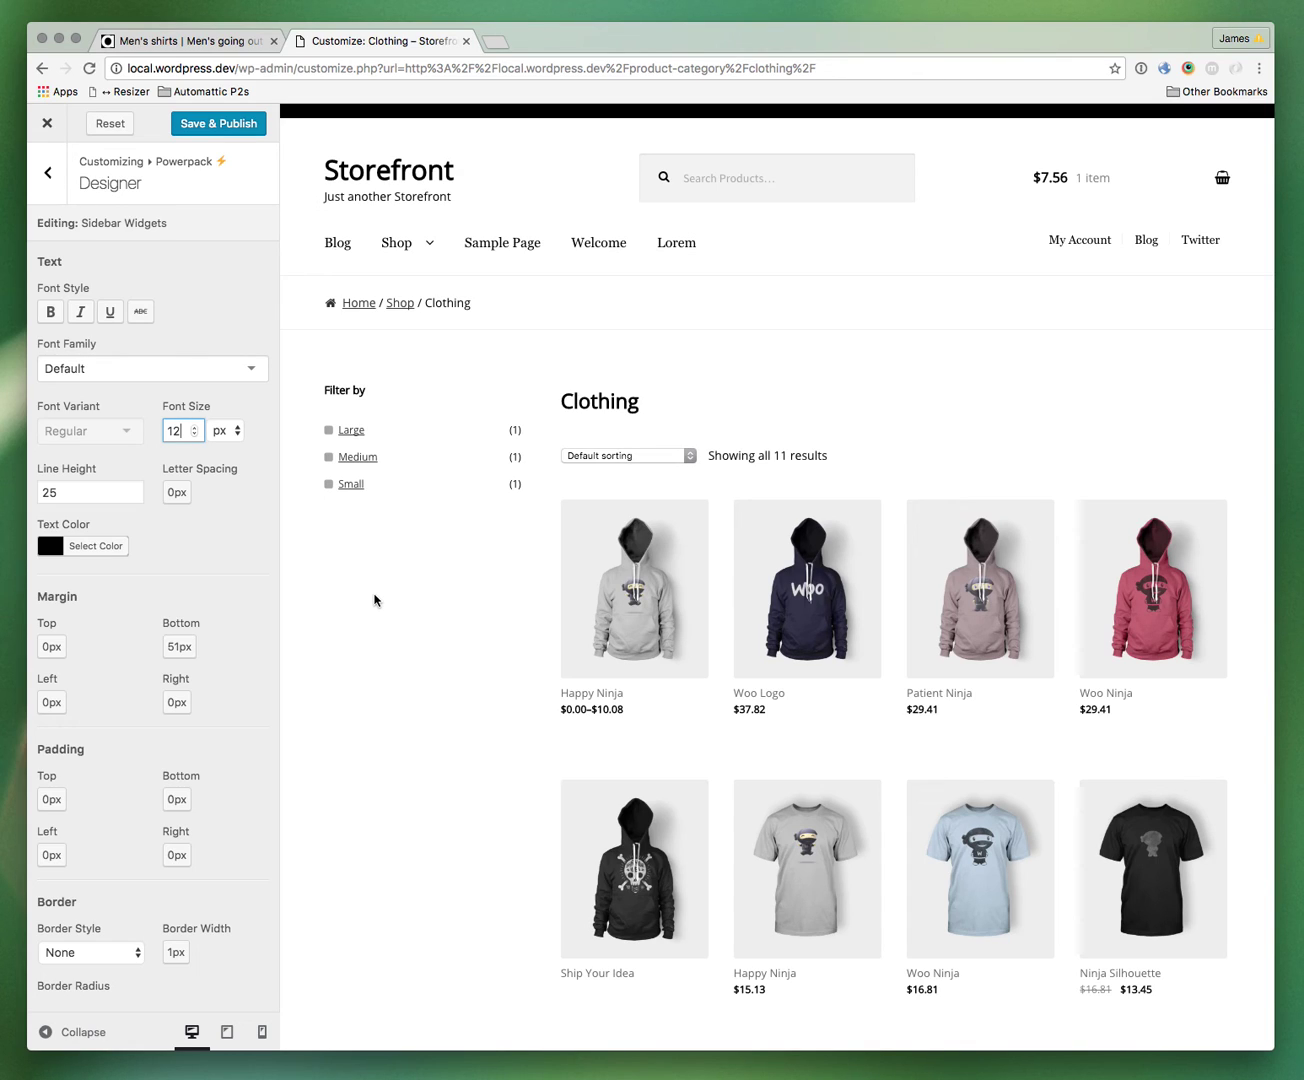
{"action": "scroll", "coordinate": [181, 655], "scroll_direction": "down", "scroll_amount": 2}
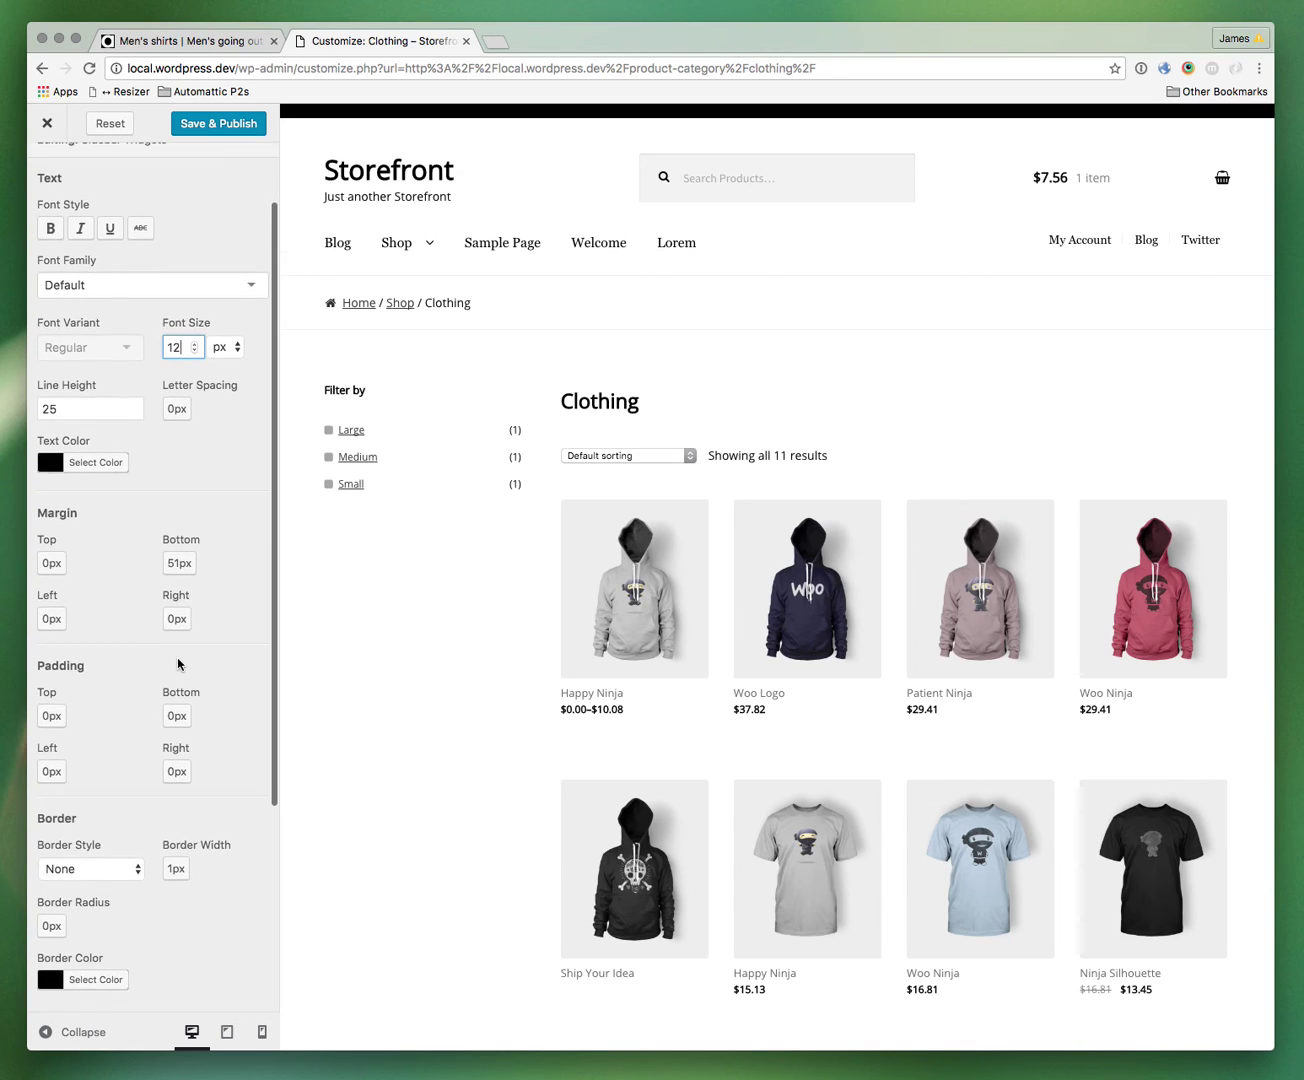
{"action": "scroll", "coordinate": [65, 150], "scroll_direction": "up", "scroll_amount": 3}
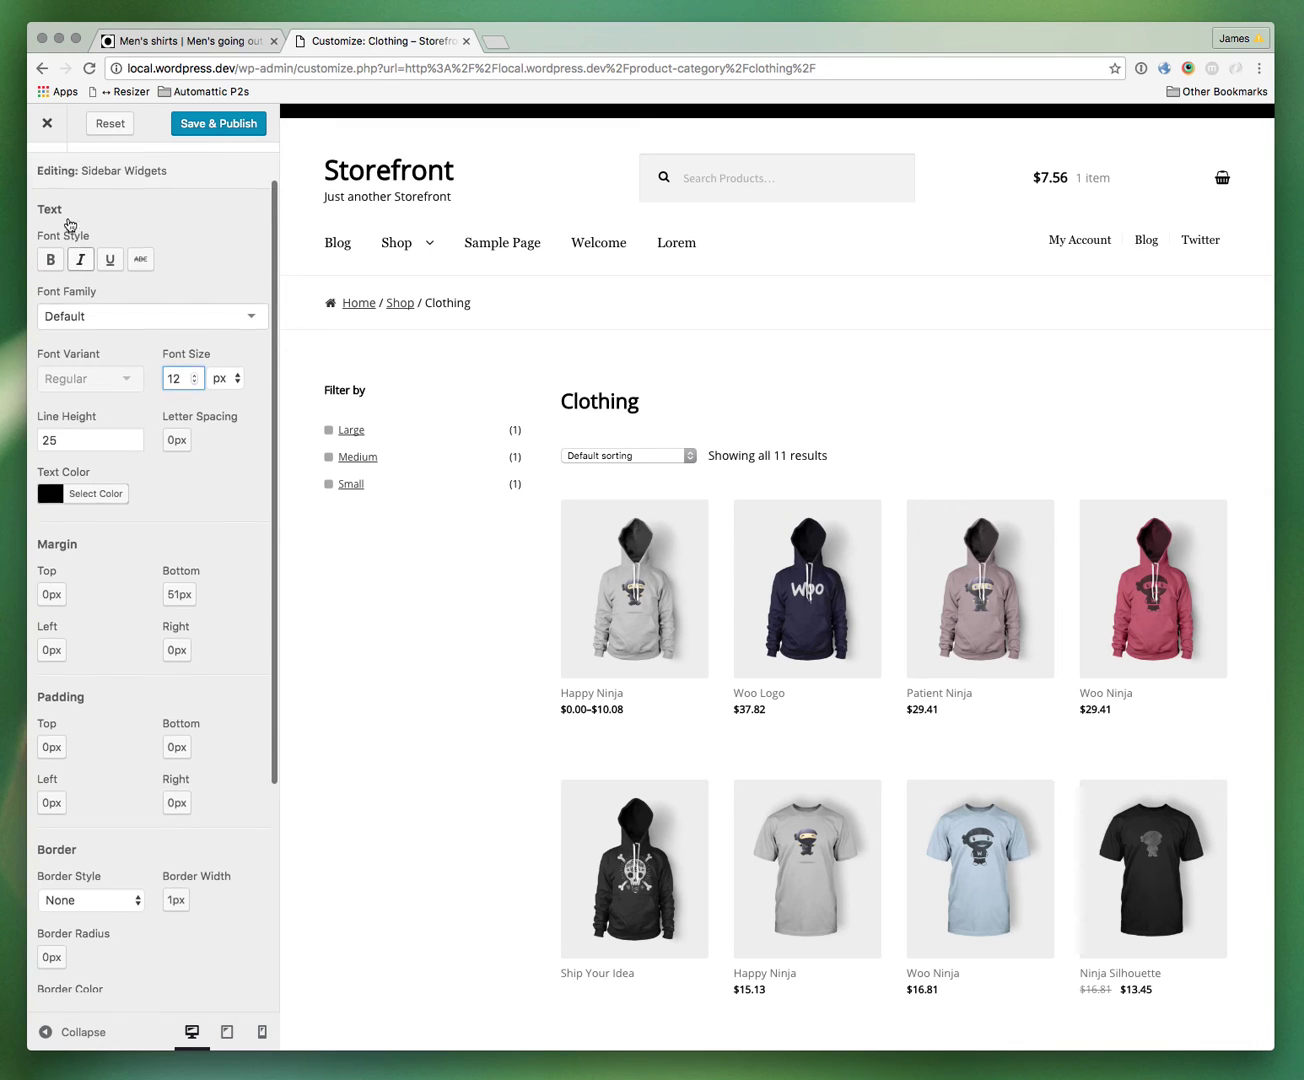
{"action": "left_click", "coordinate": [47, 174]}
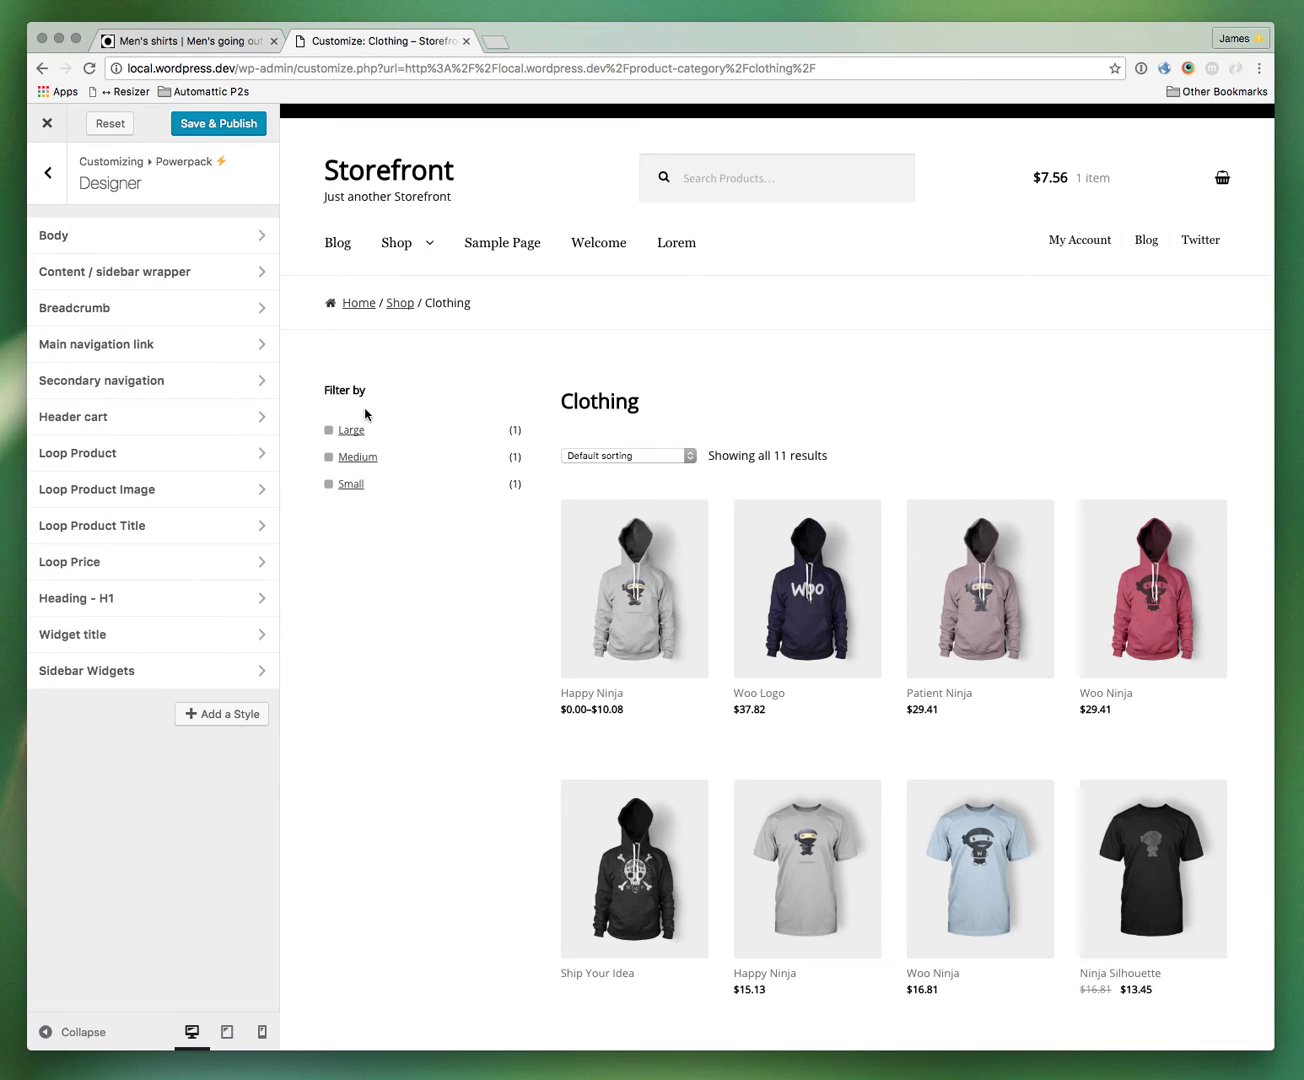
Step: Compare the full ASOS shirts page with the restyled Clothing category page in the Customizer preview, from header to footer
{"action": "left_click", "coordinate": [203, 42]}
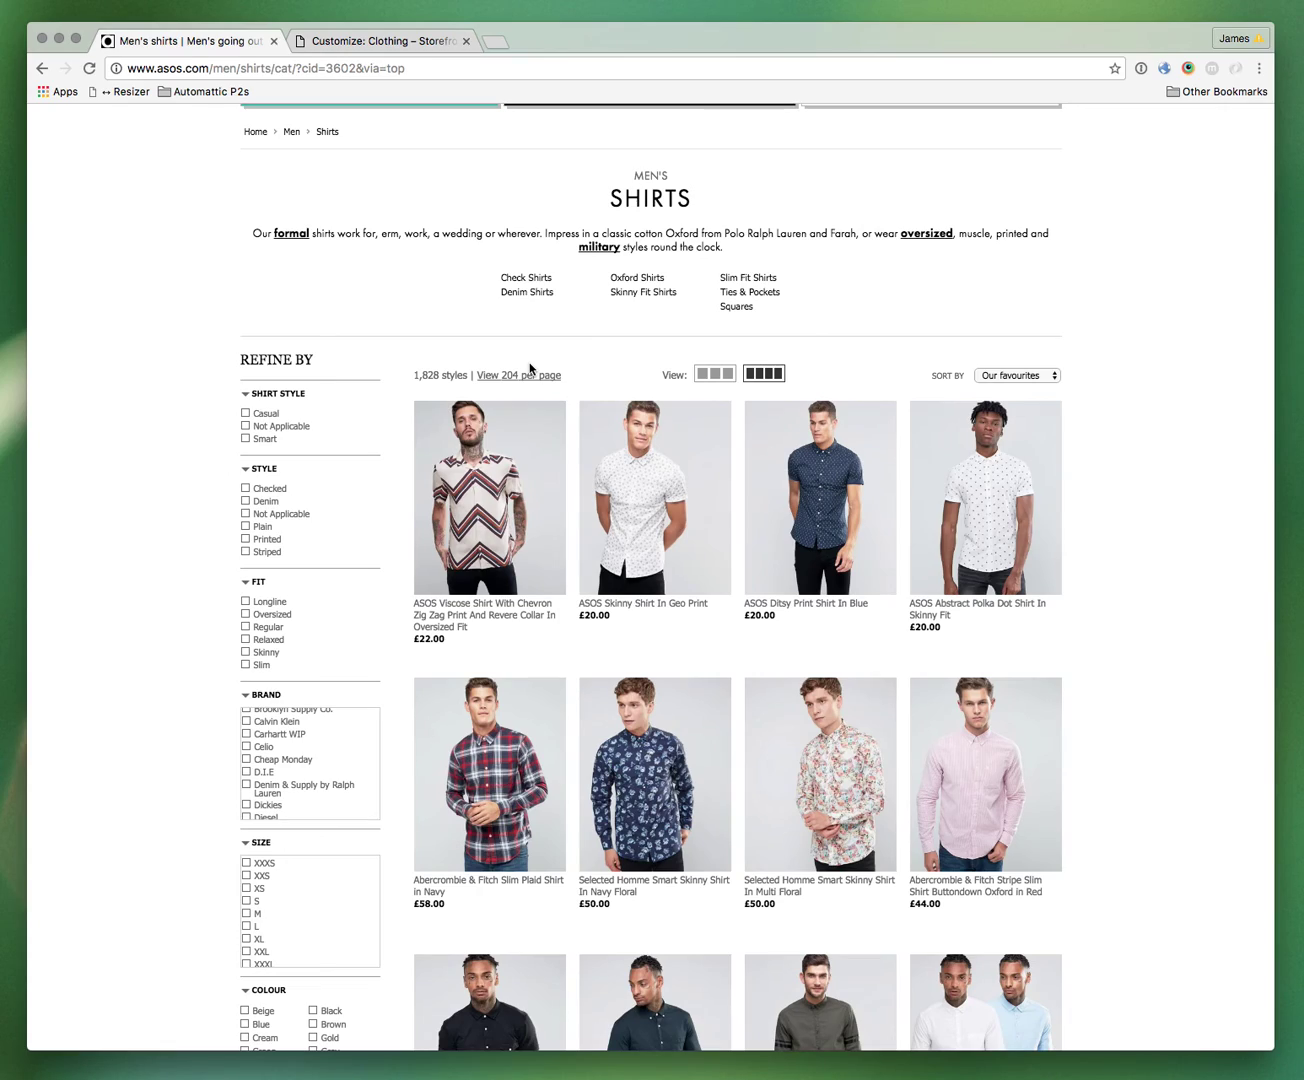
{"action": "scroll", "coordinate": [566, 486], "scroll_direction": "down", "scroll_amount": 15}
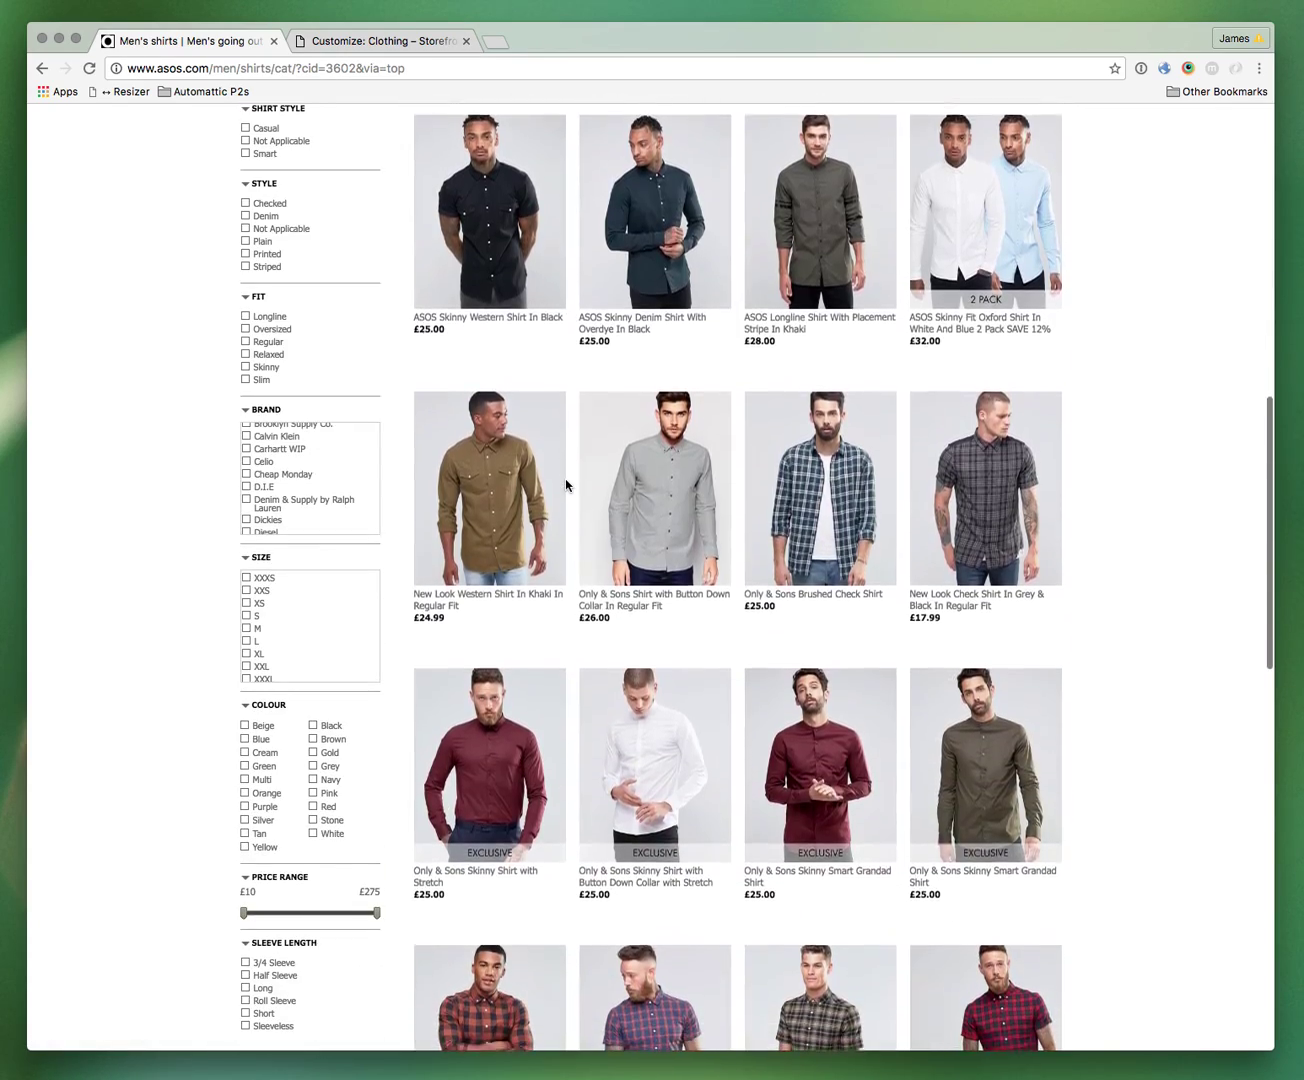
{"action": "scroll", "coordinate": [566, 486], "scroll_direction": "down", "scroll_amount": 4}
{"action": "scroll", "coordinate": [566, 486], "scroll_direction": "up", "scroll_amount": 20}
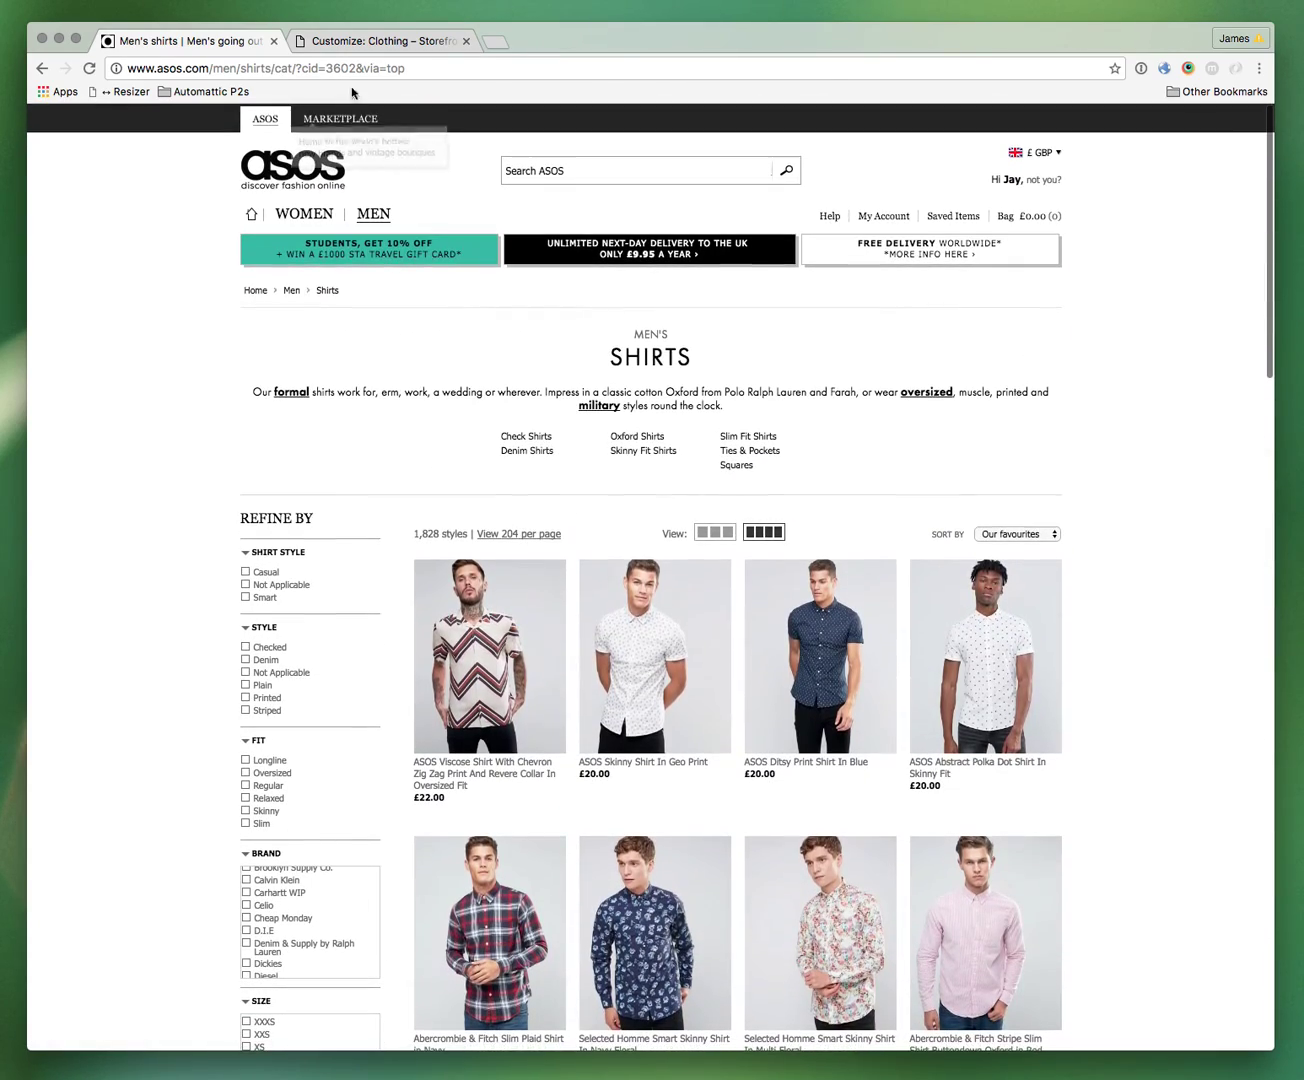
{"action": "left_click", "coordinate": [356, 41]}
{"action": "left_click", "coordinate": [204, 39]}
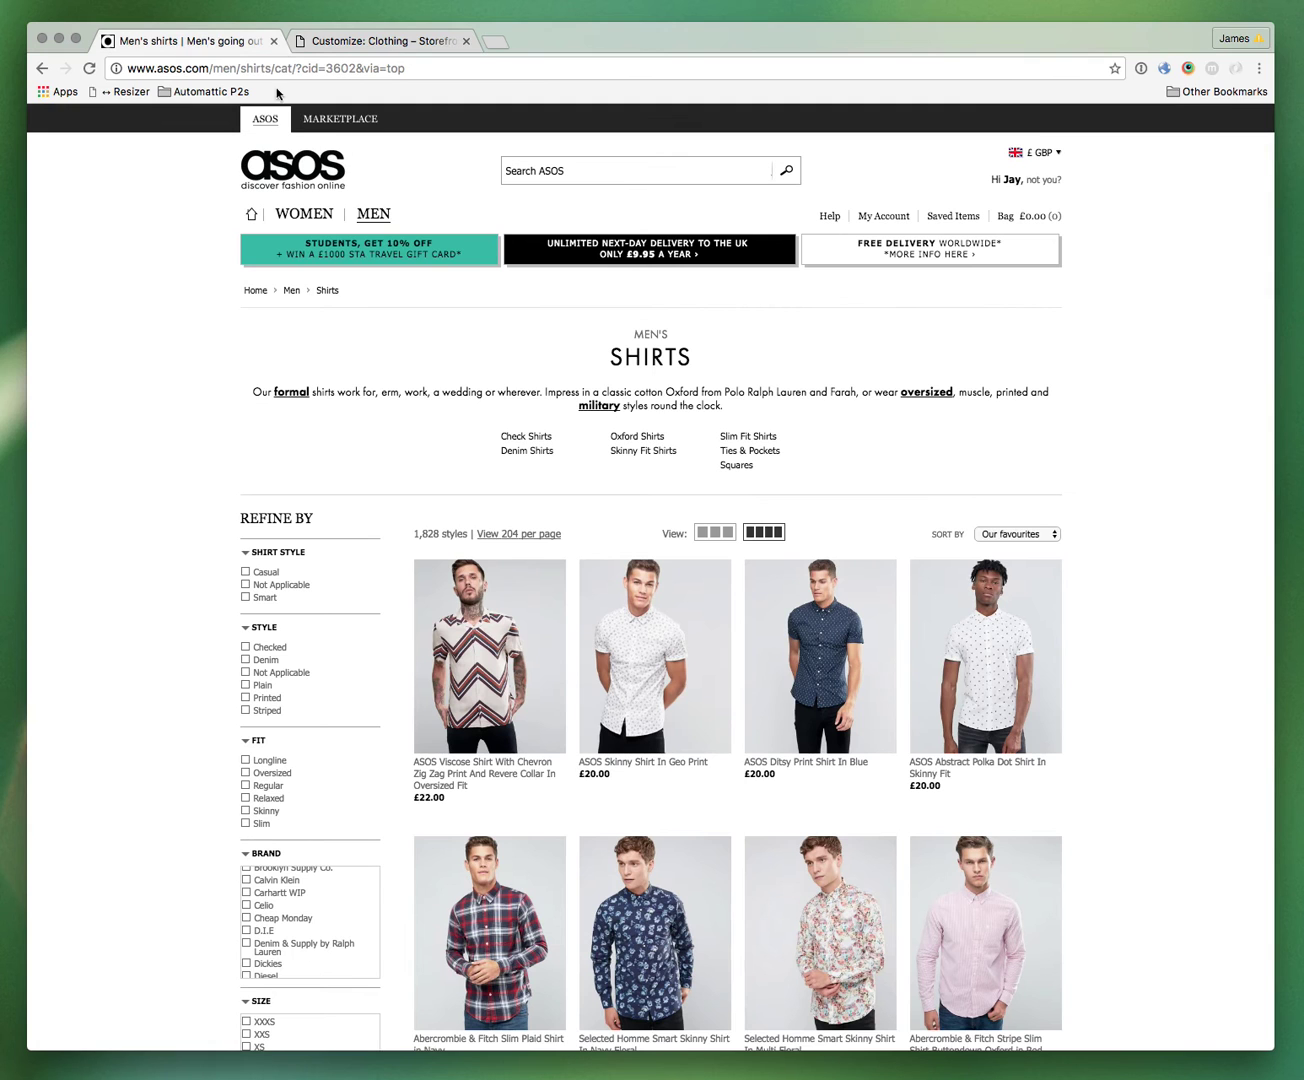
{"action": "left_click", "coordinate": [350, 42]}
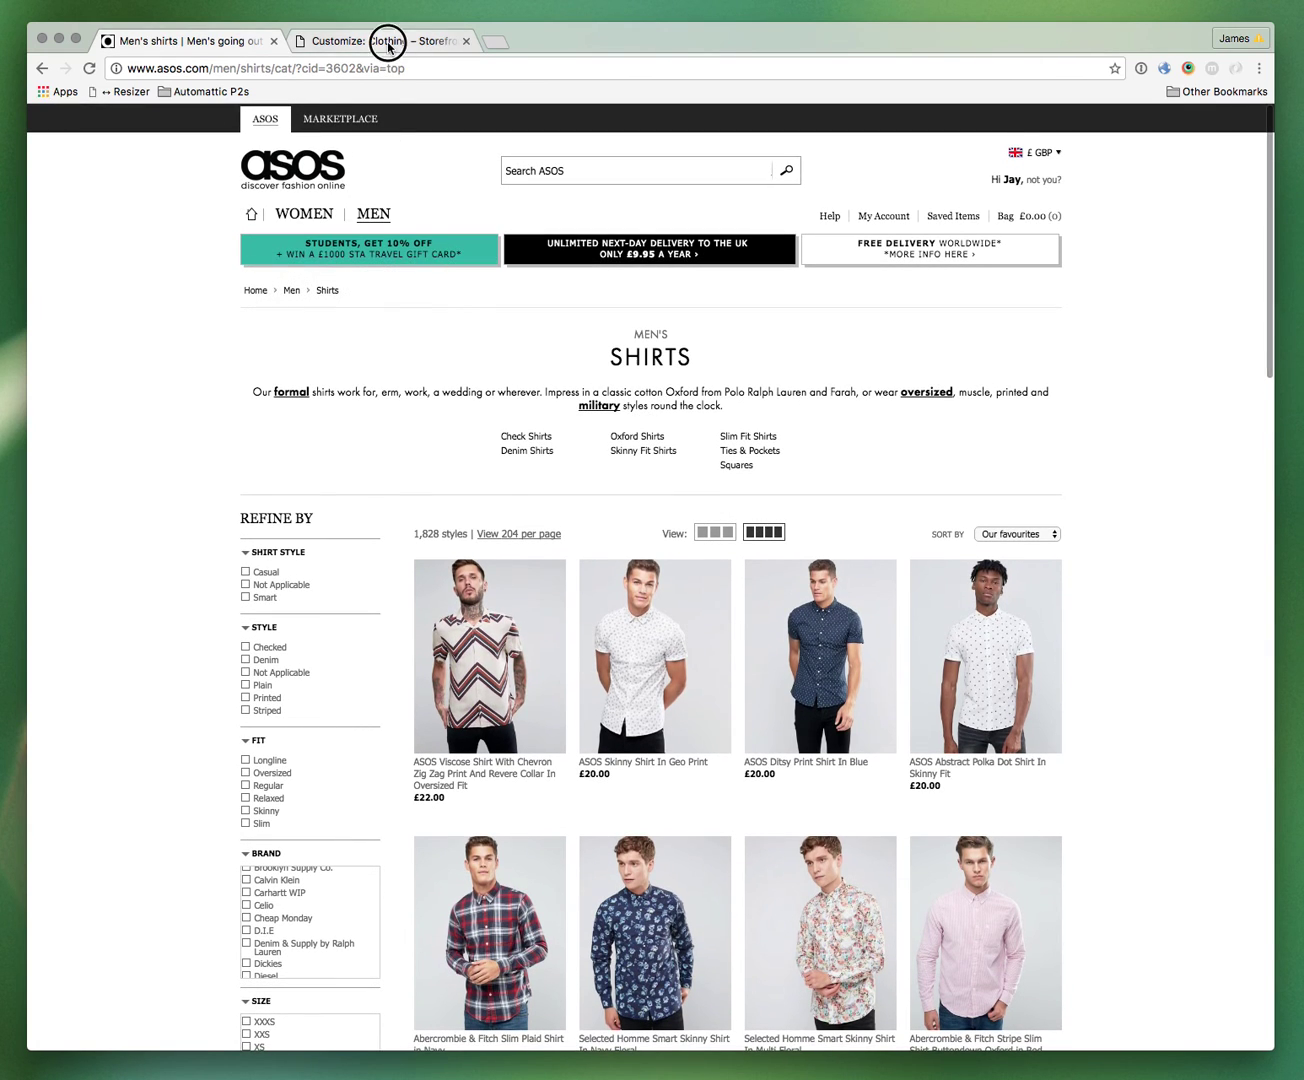
{"action": "scroll", "coordinate": [603, 434], "scroll_direction": "down", "scroll_amount": 10}
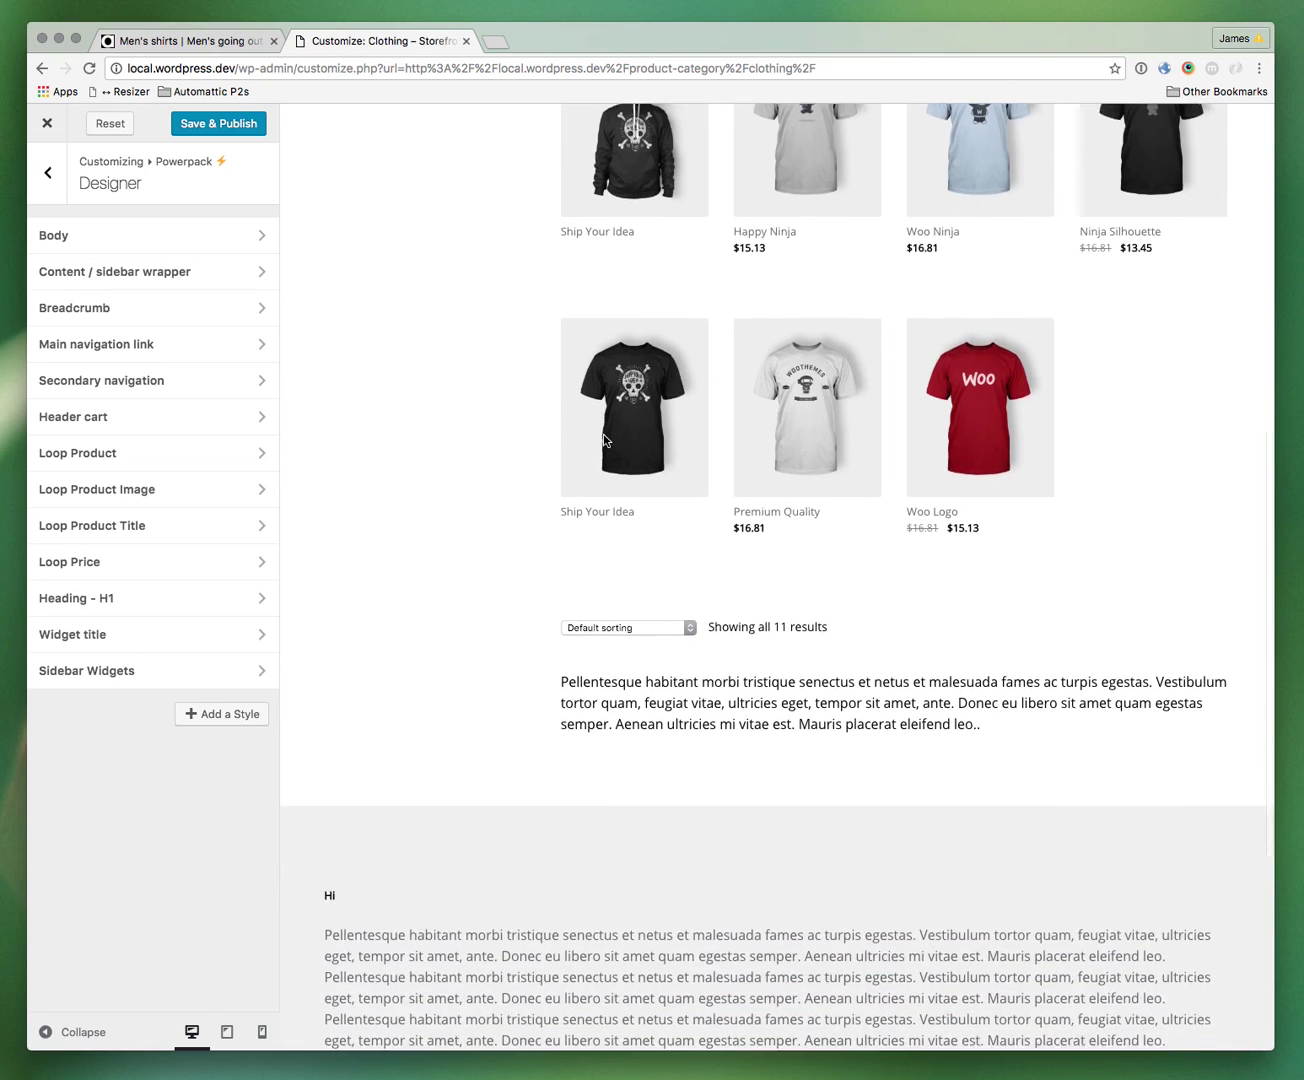
{"action": "scroll", "coordinate": [604, 440], "scroll_direction": "up", "scroll_amount": 10}
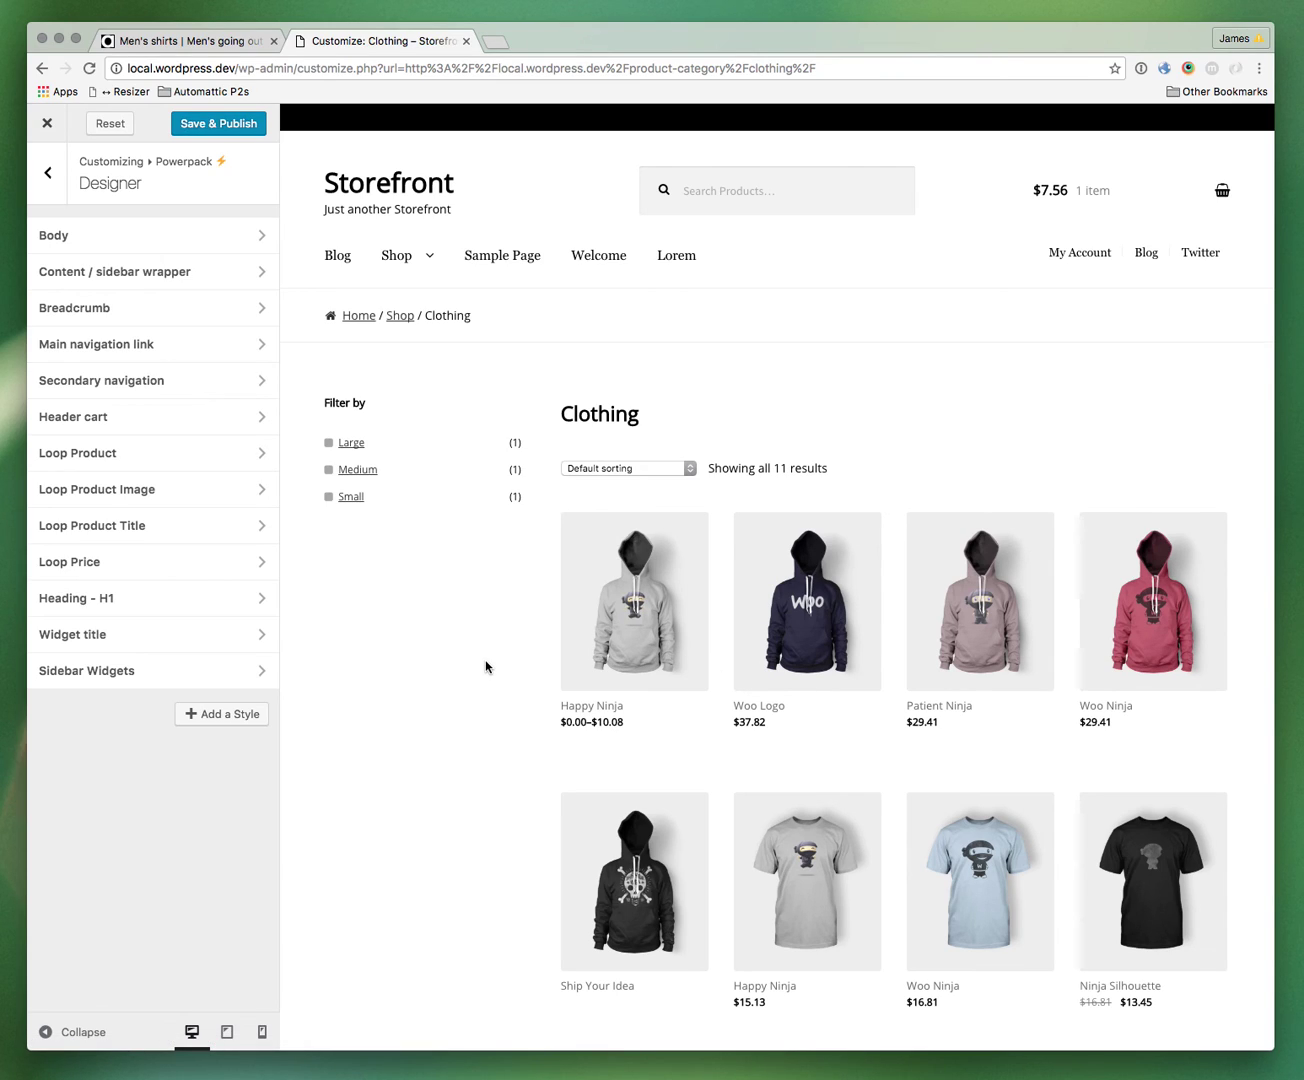
Step: Leave the Designer and review Powerpack's Homepage settings, including the product categories and recent products options
{"action": "left_click", "coordinate": [50, 191]}
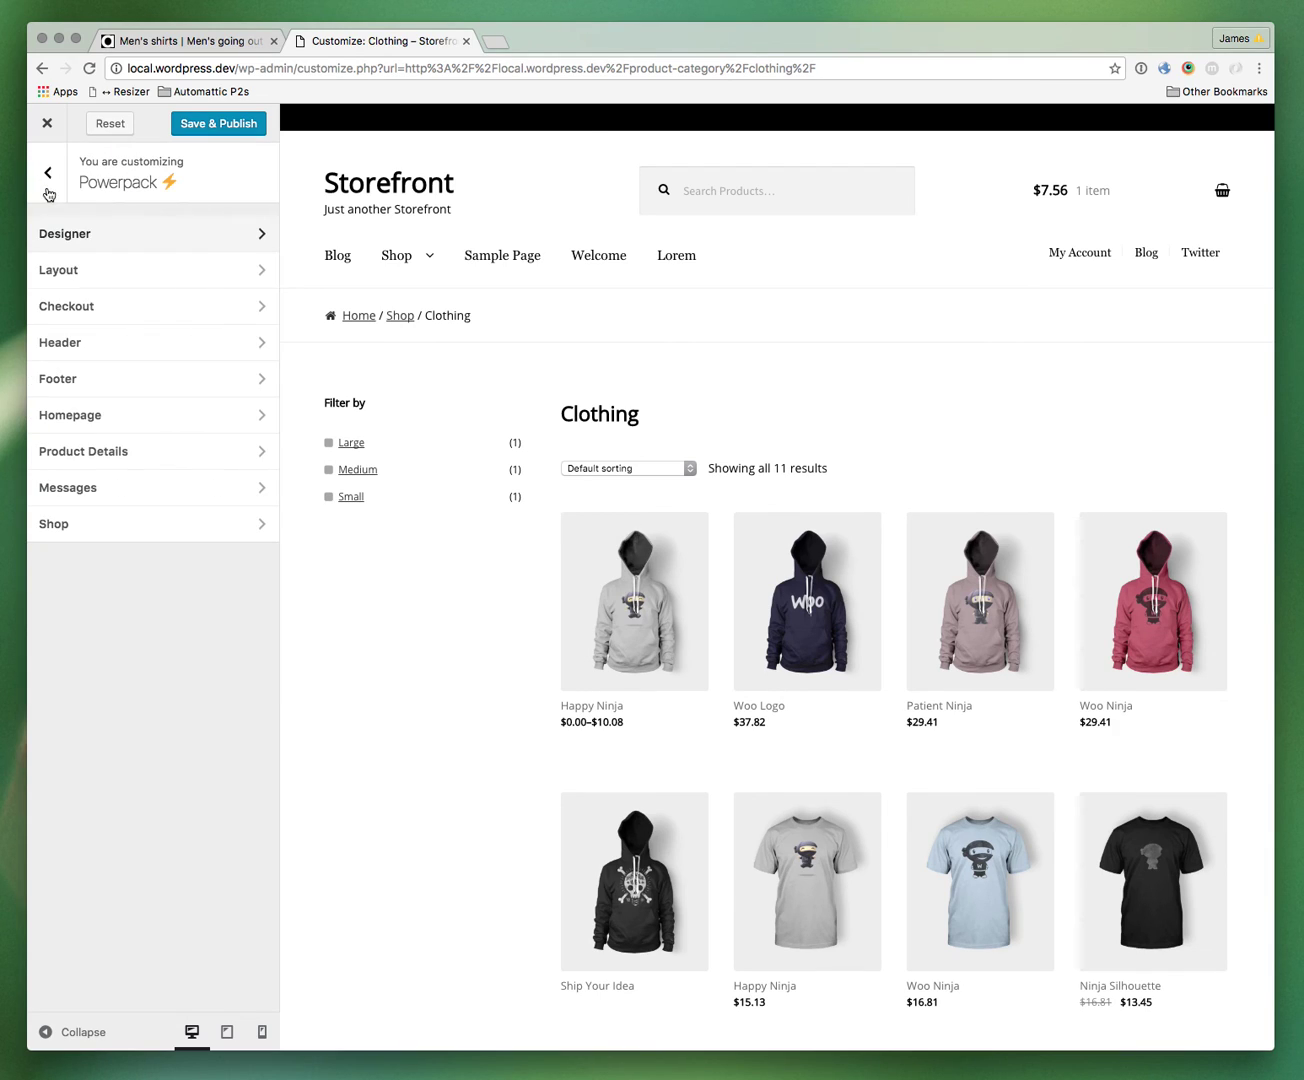
{"action": "left_click", "coordinate": [124, 418]}
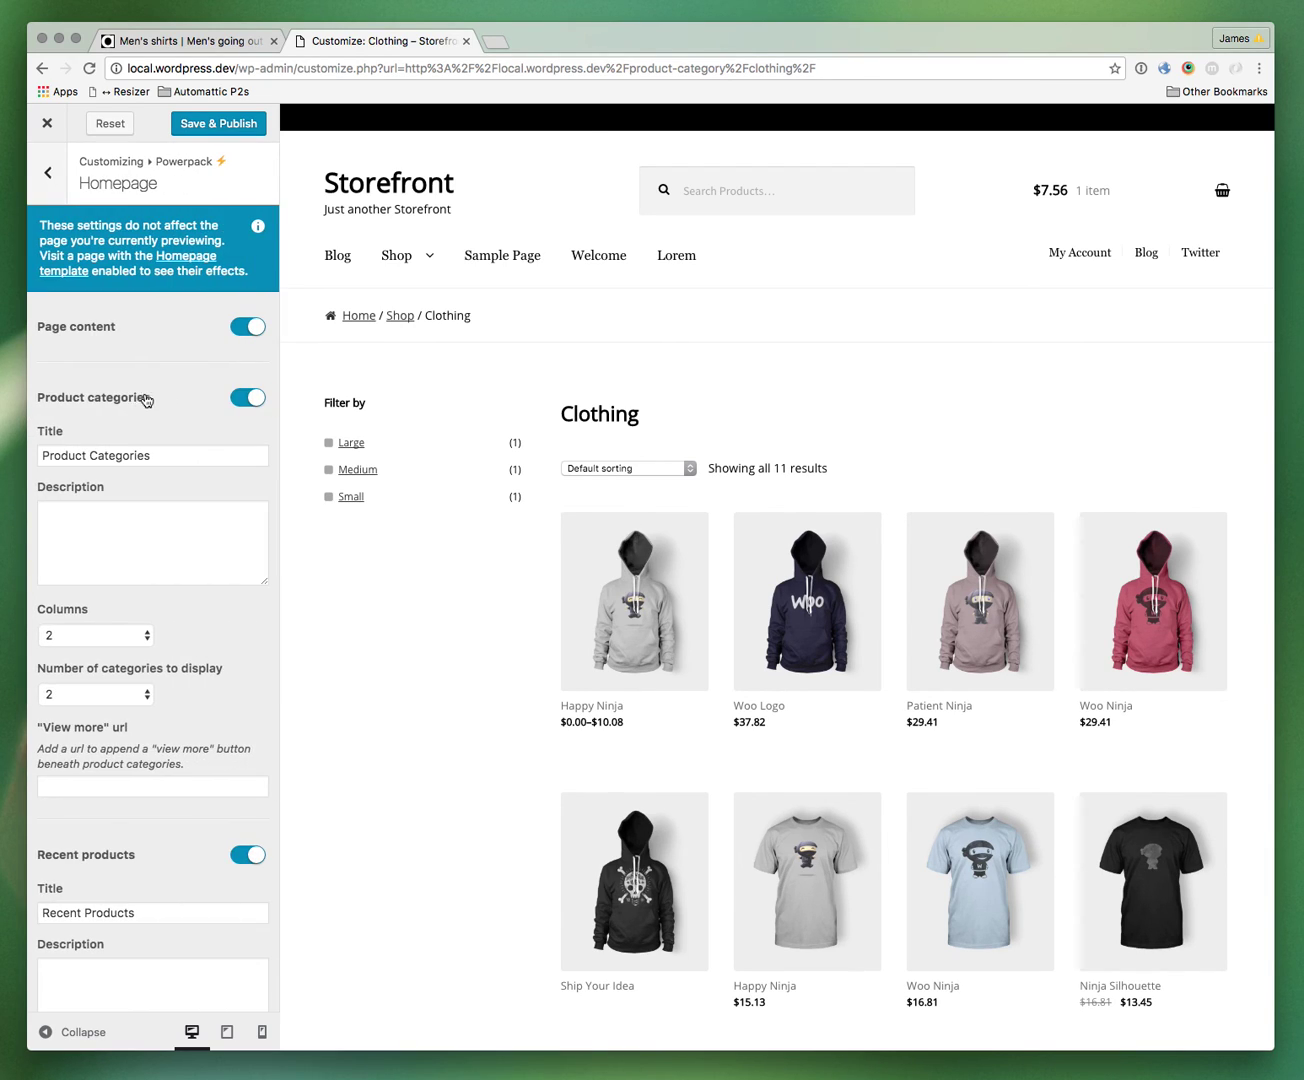
{"action": "scroll", "coordinate": [146, 405], "scroll_direction": "down", "scroll_amount": 3}
{"action": "scroll", "coordinate": [146, 406], "scroll_direction": "up", "scroll_amount": 3}
{"action": "left_click", "coordinate": [47, 177]}
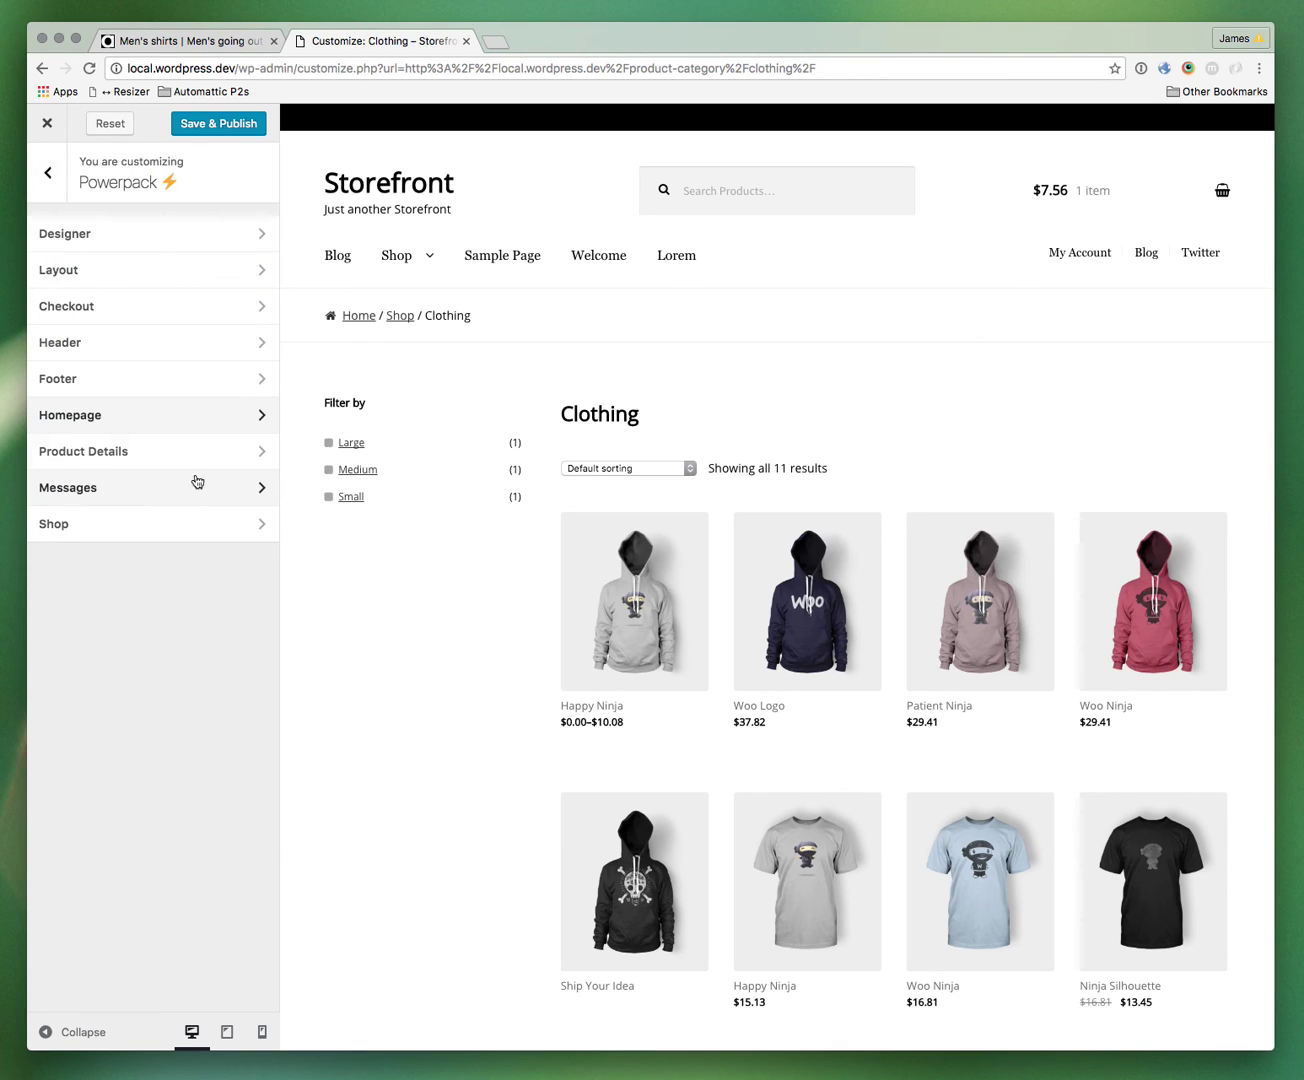
Step: Review Powerpack's Footer option for the handheld footer bar and its Checkout layout, distraction-free and two-step options
{"action": "left_click", "coordinate": [210, 375]}
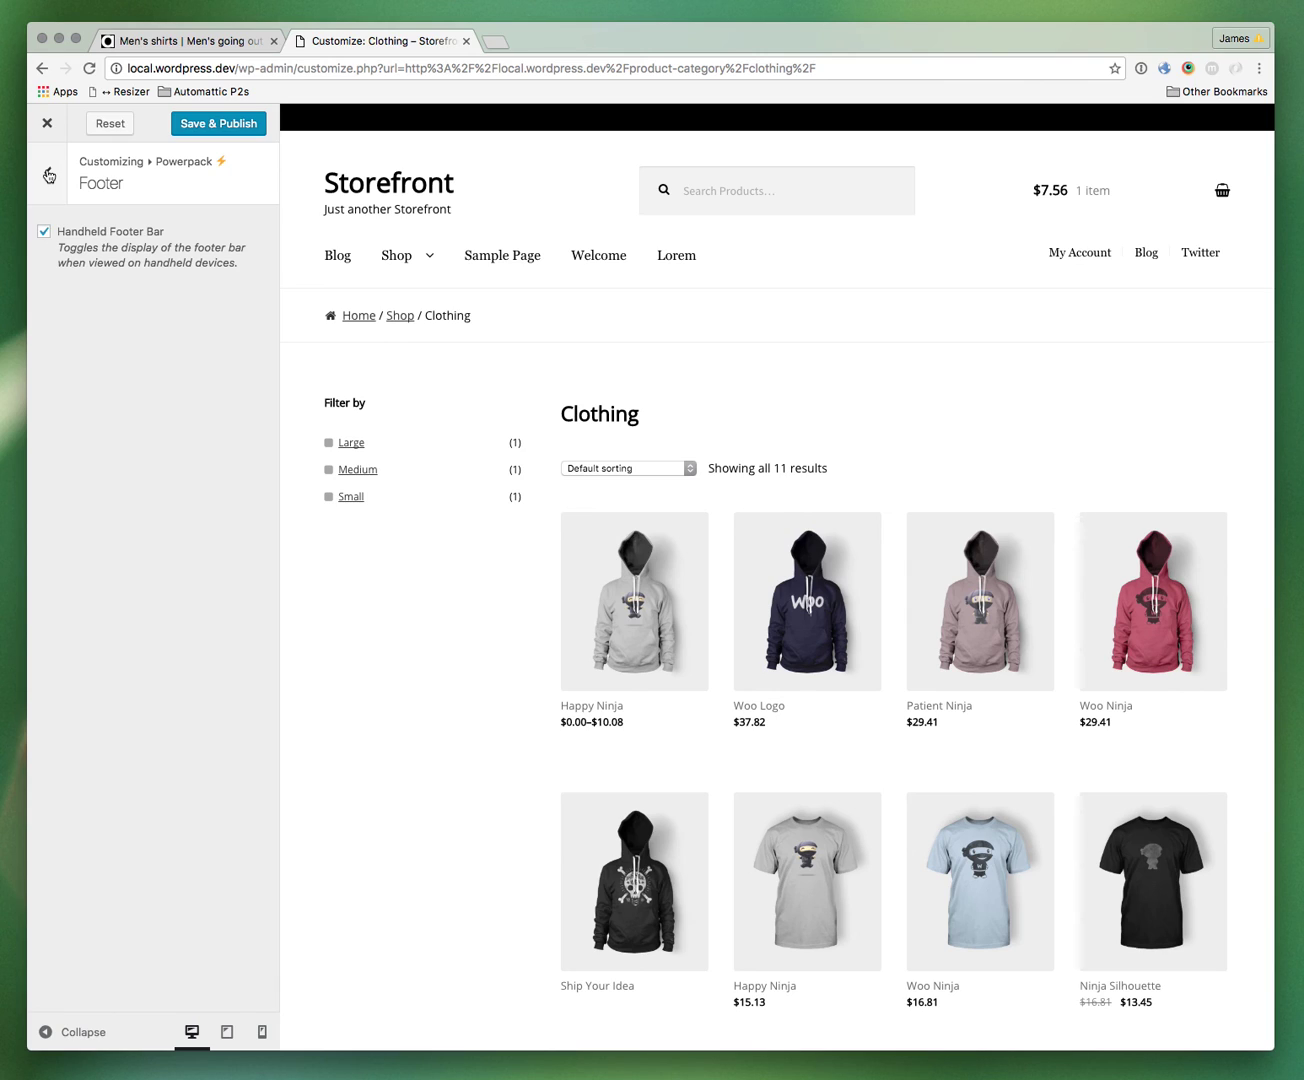
{"action": "left_click", "coordinate": [49, 176]}
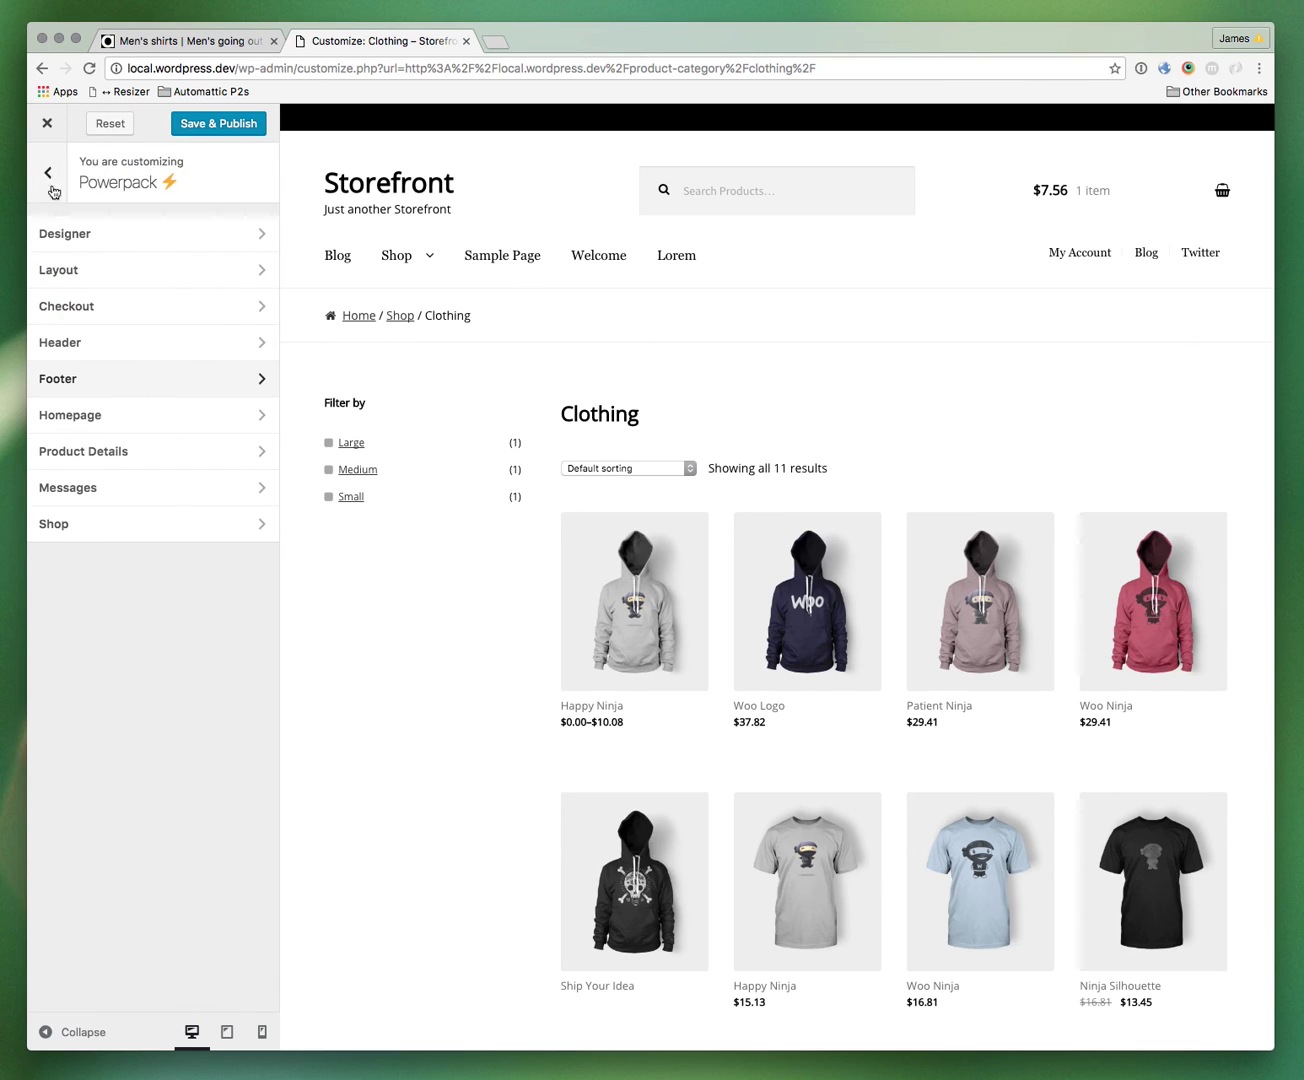
{"action": "left_click", "coordinate": [132, 308]}
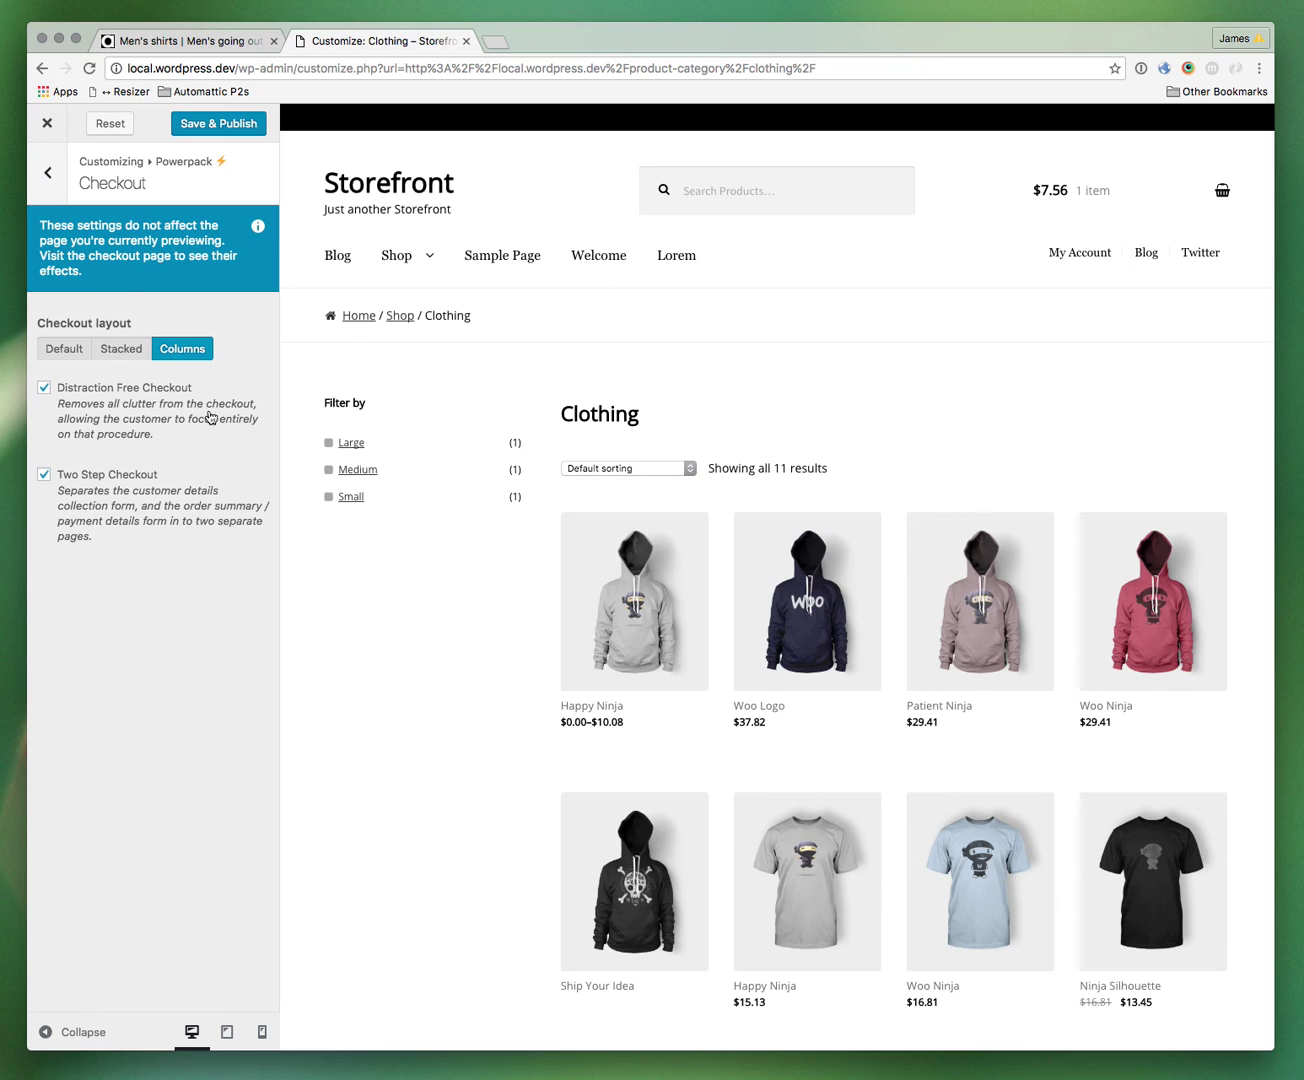
{"action": "left_click", "coordinate": [50, 176]}
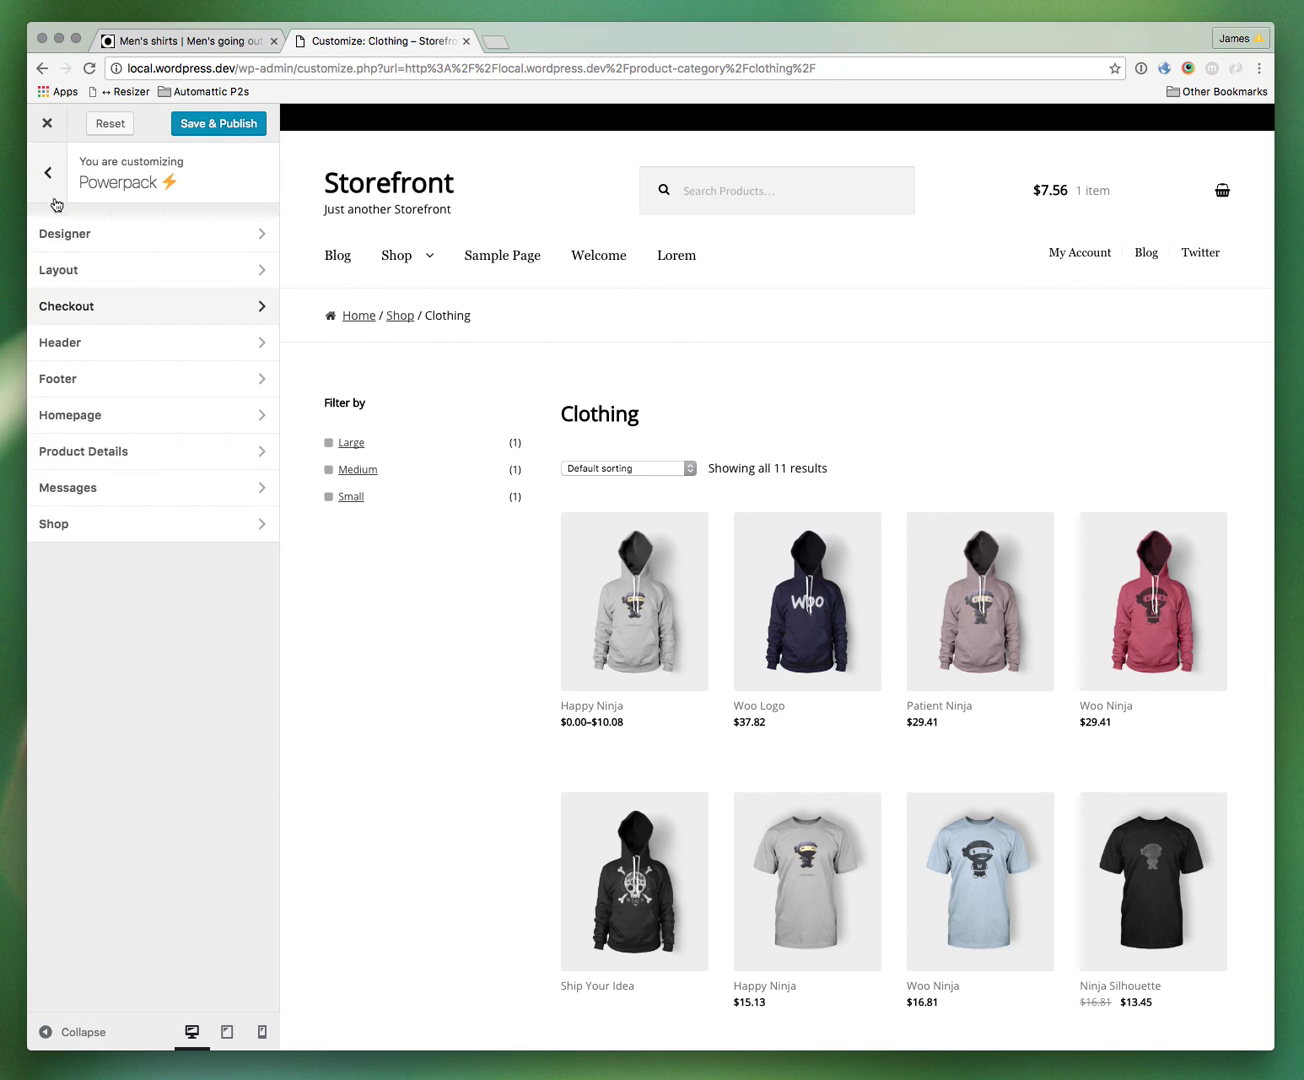
Step: Review Powerpack's success, info and error message color settings and return to the Customizer's main list
{"action": "left_click", "coordinate": [110, 485]}
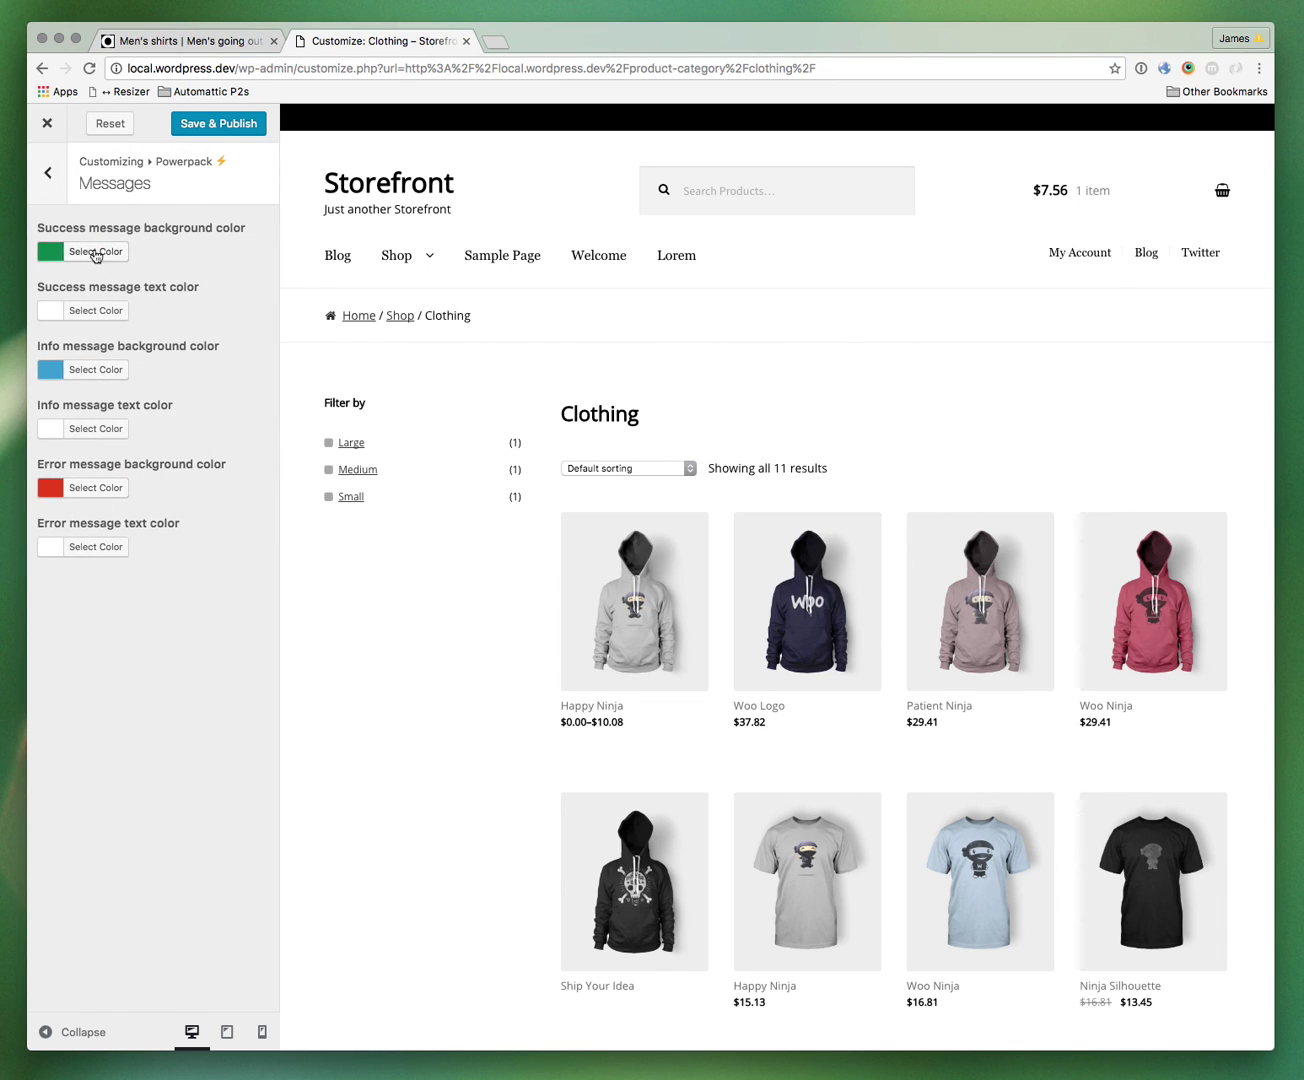
{"action": "left_click", "coordinate": [47, 174]}
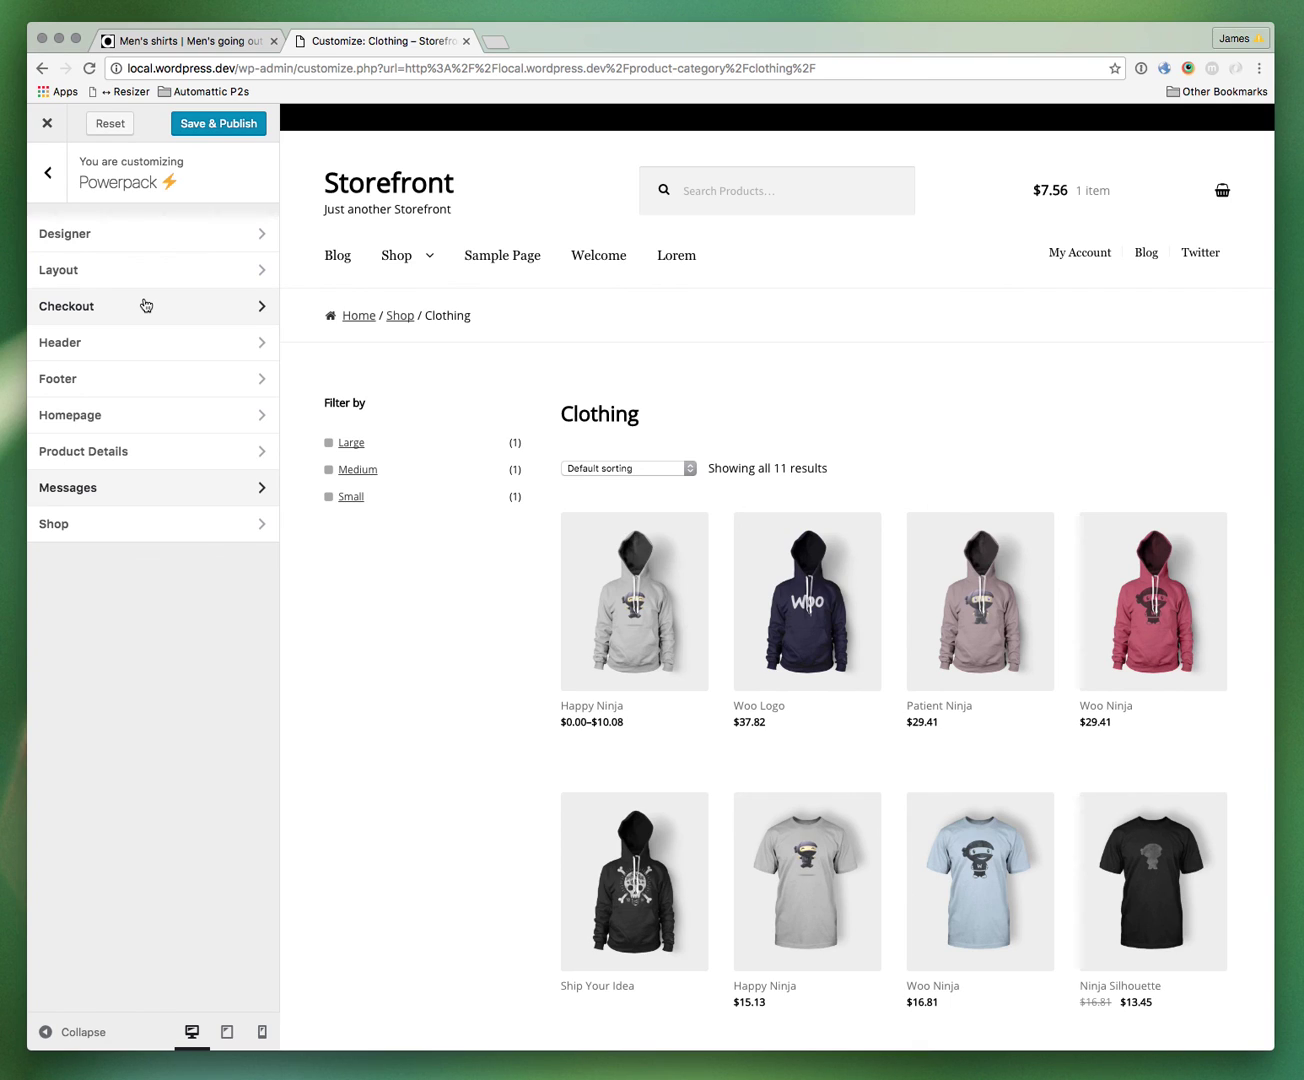
{"action": "left_click", "coordinate": [57, 192]}
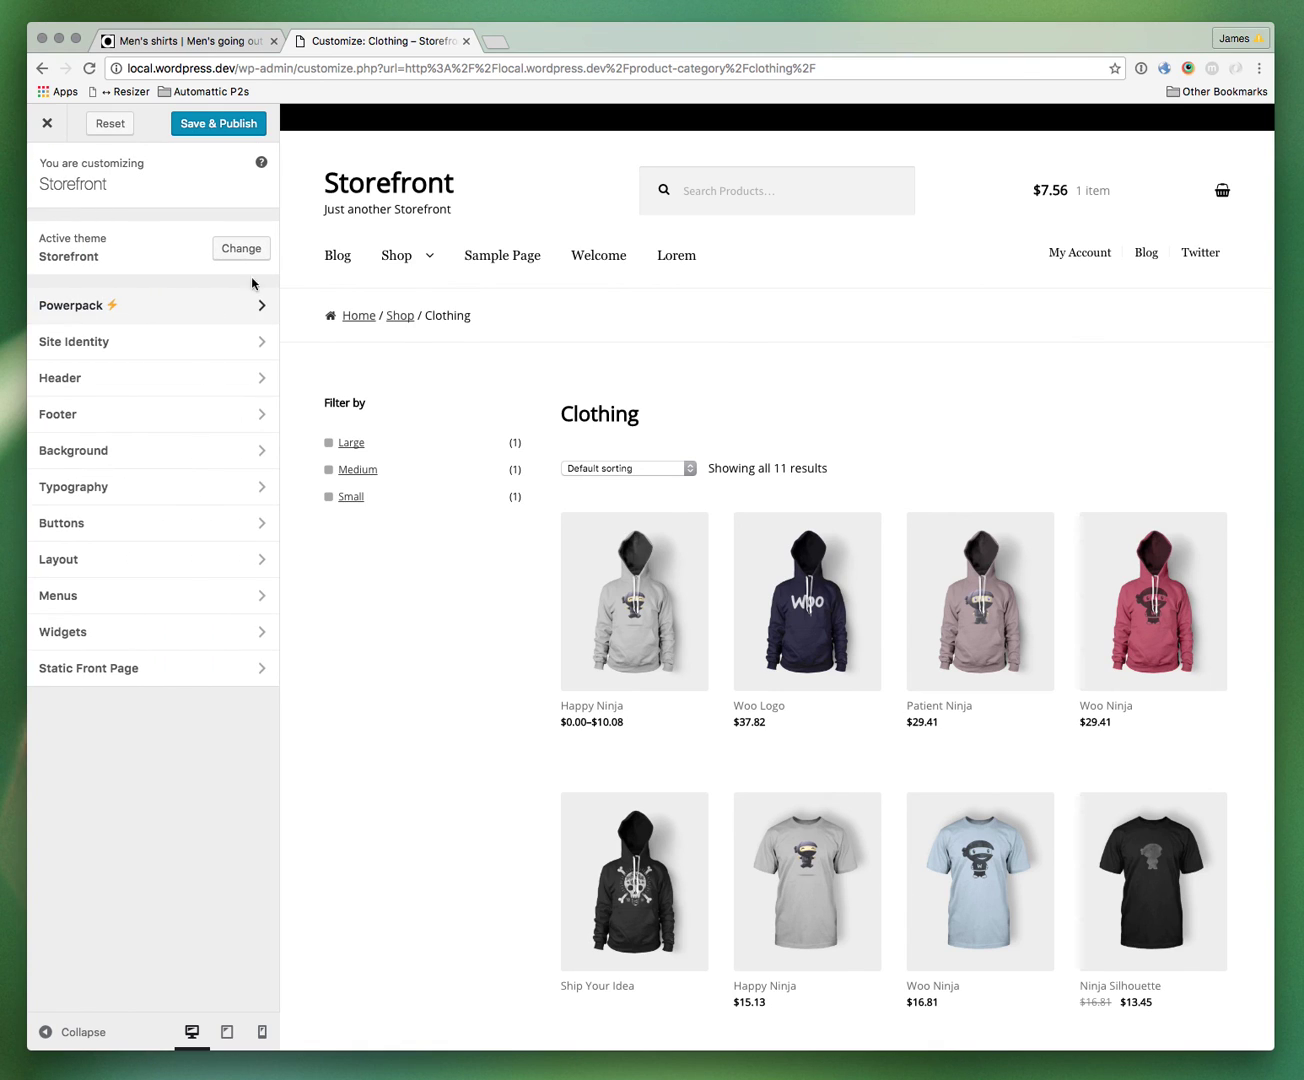